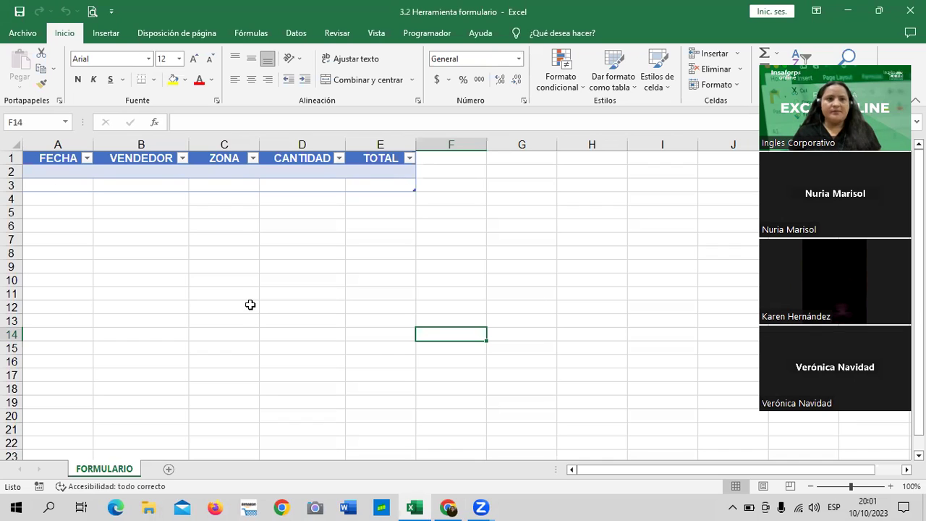
Review the FORMULARIO sales table and the course lesson, then insert the blank sheet Hoja1.
click(270, 211)
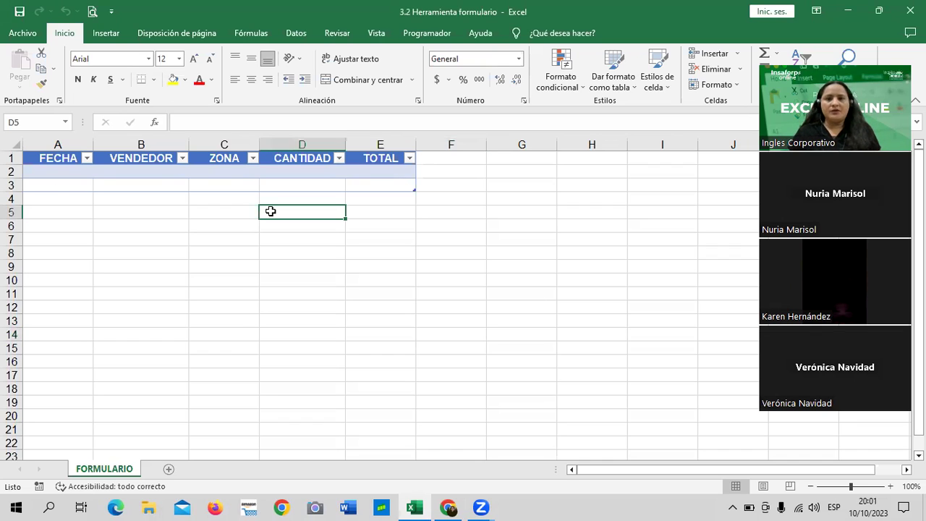
click(449, 505)
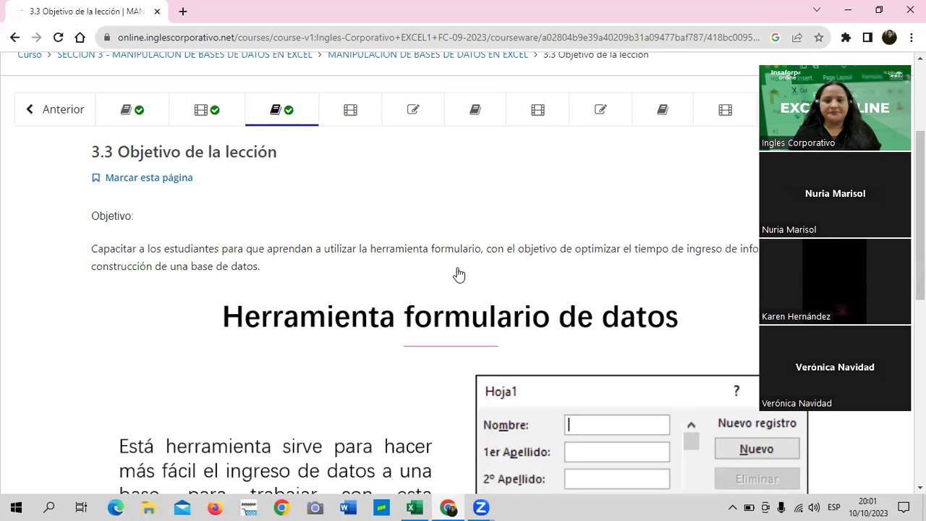
click(414, 508)
click(528, 250)
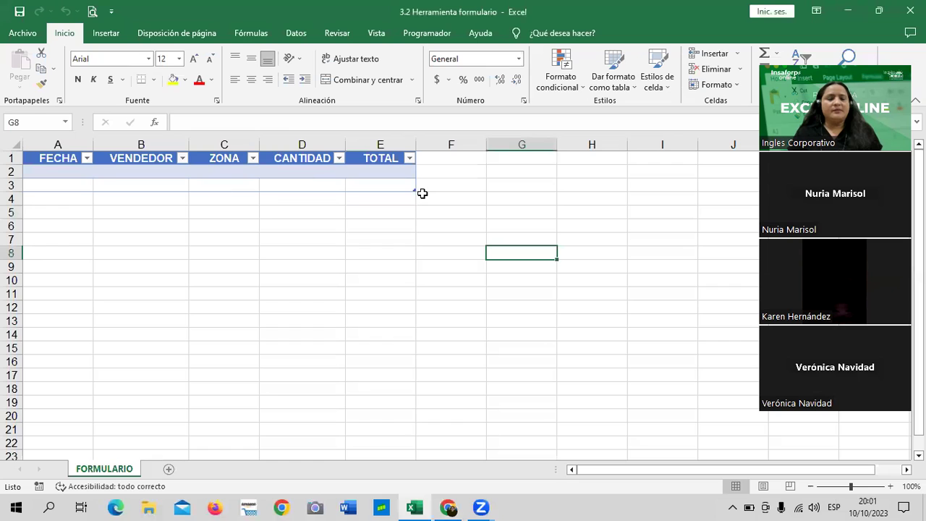
click(206, 175)
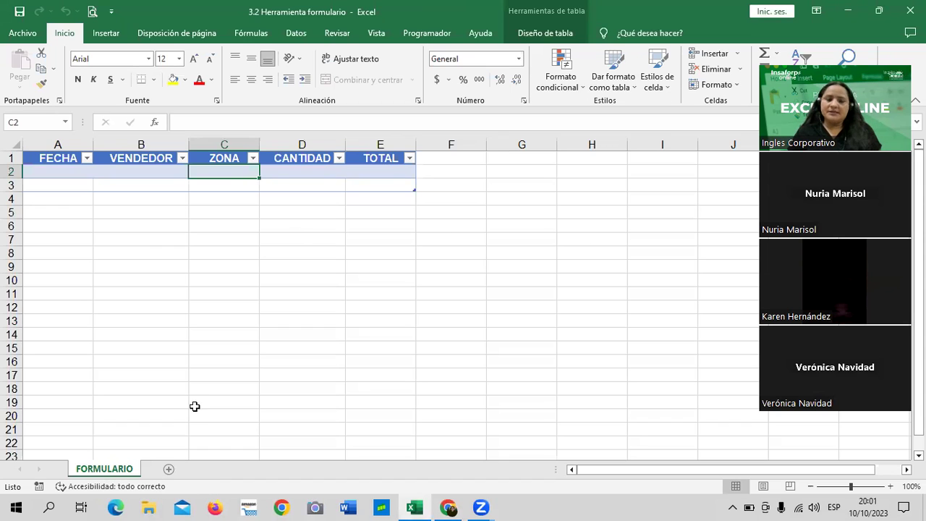
click(168, 470)
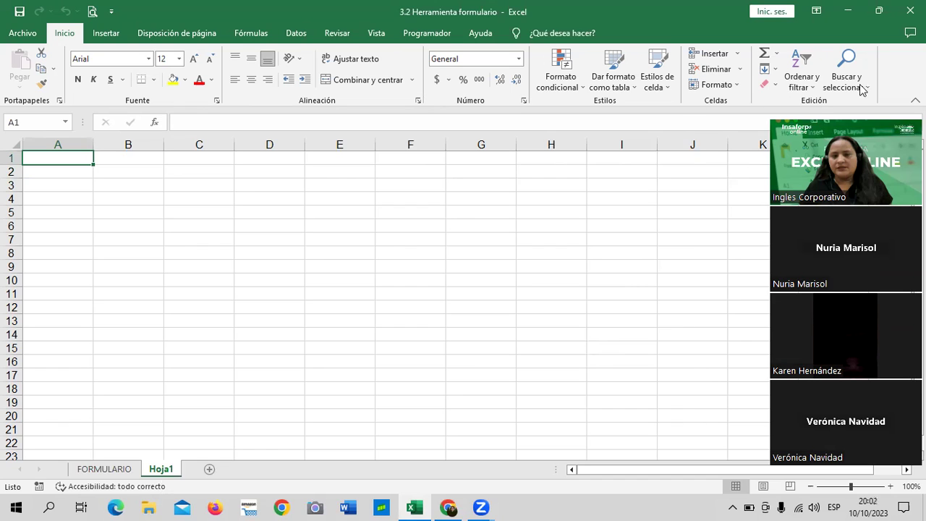
Browse the Insertar, Disposición de página, Fórmulas, Datos, Revisar and Vista tabs and the Archivo view.
click(109, 36)
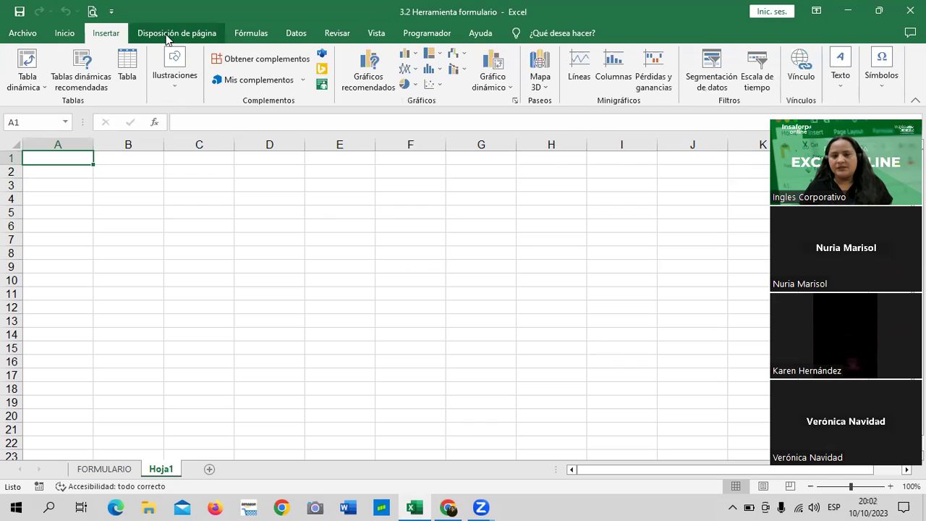
click(168, 33)
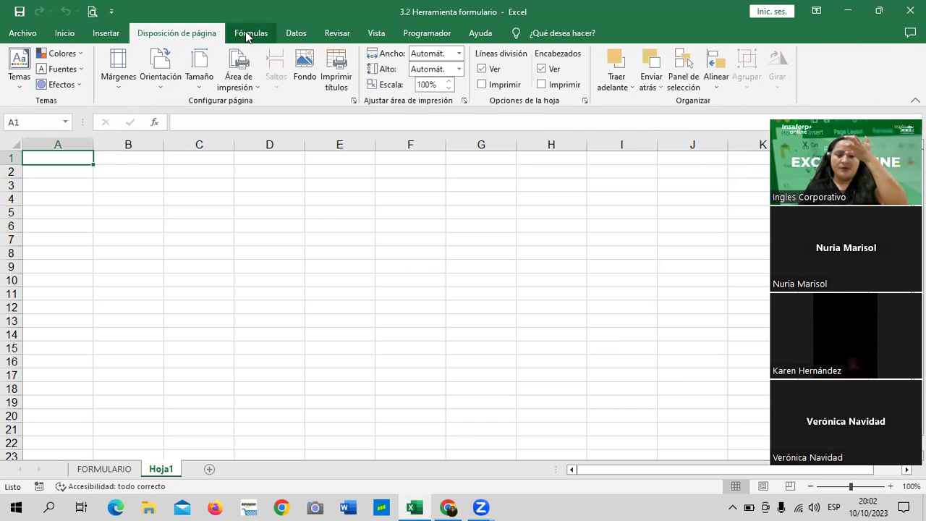
click(247, 34)
click(296, 35)
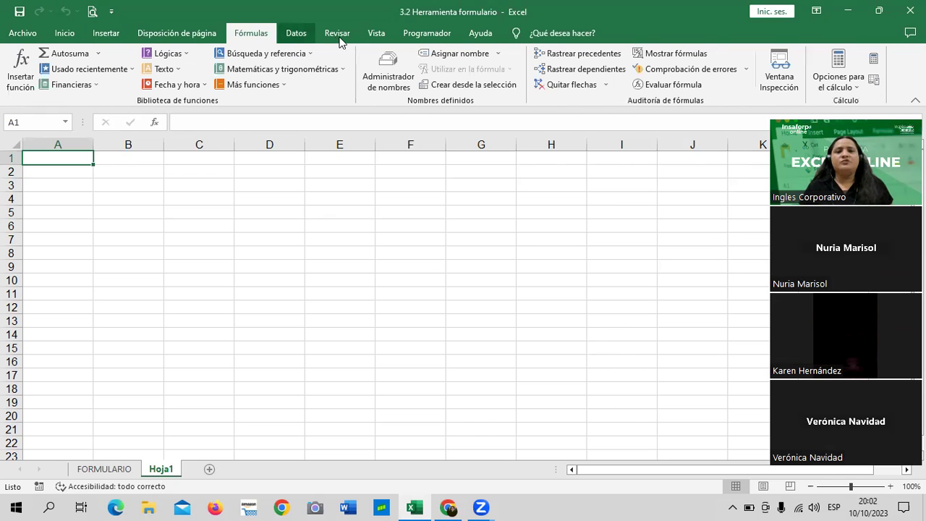
click(340, 36)
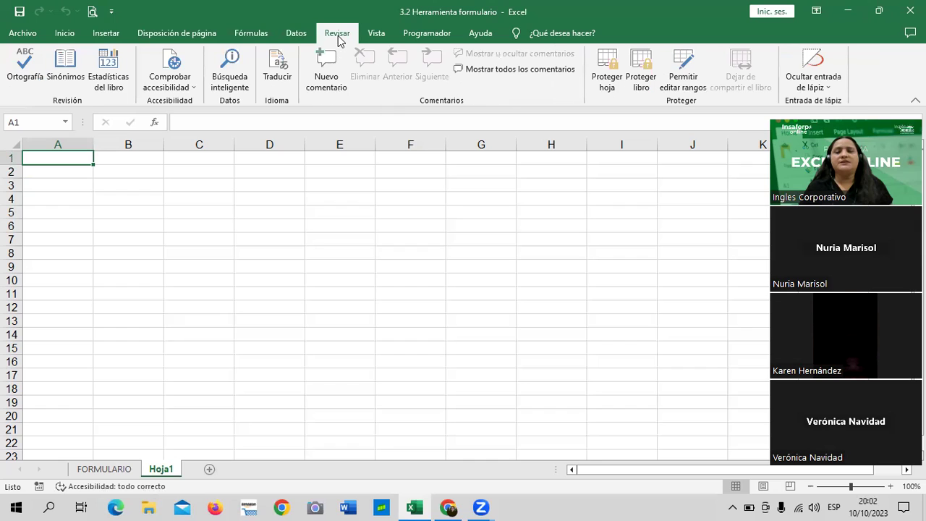
click(375, 37)
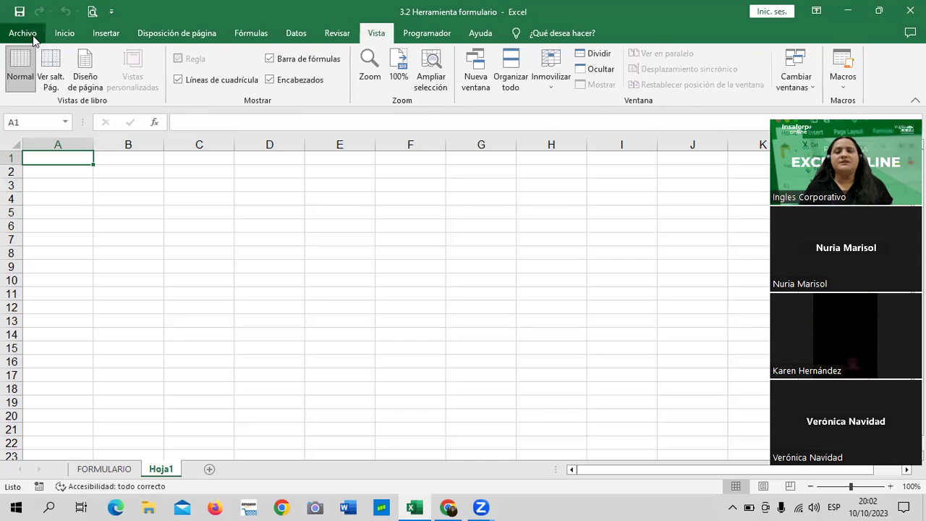
key(alt+a)
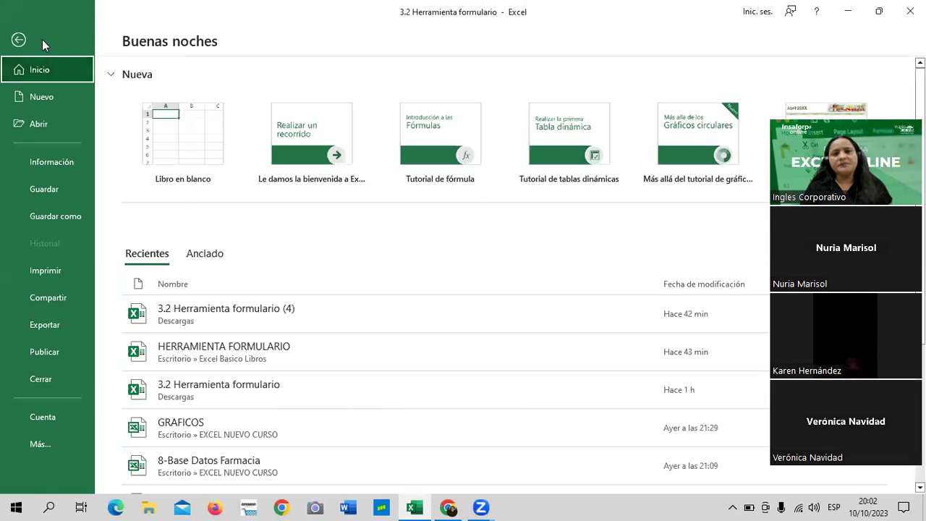
click(18, 40)
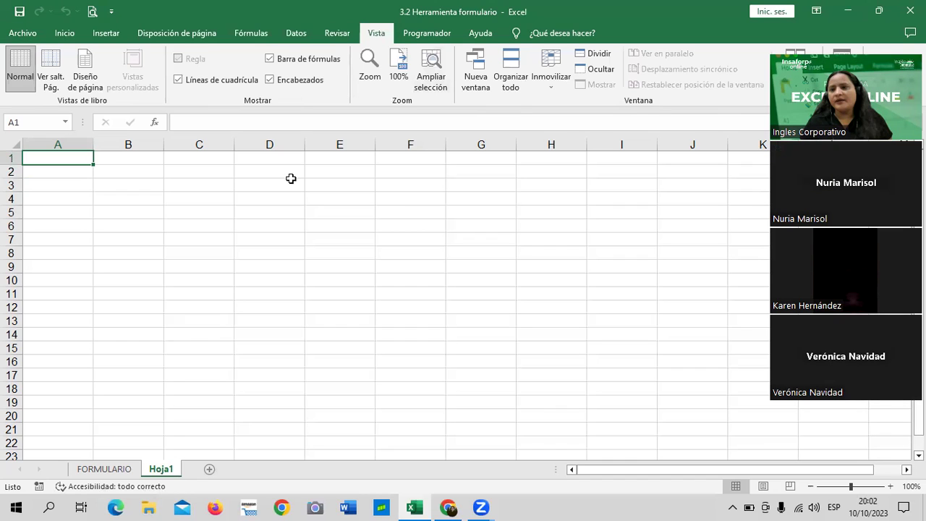
Return to the Inicio tab and bring the lesson 3.3 course page in Chrome forward.
click(331, 225)
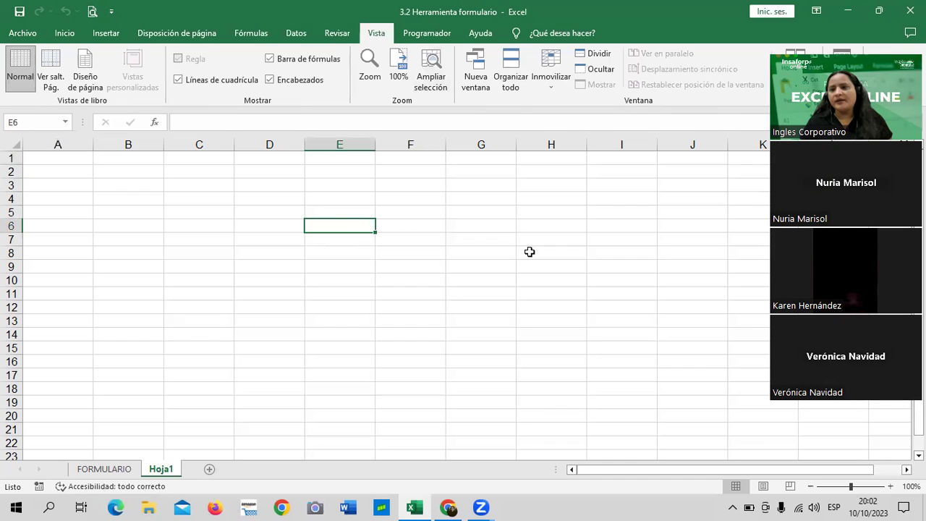
click(65, 33)
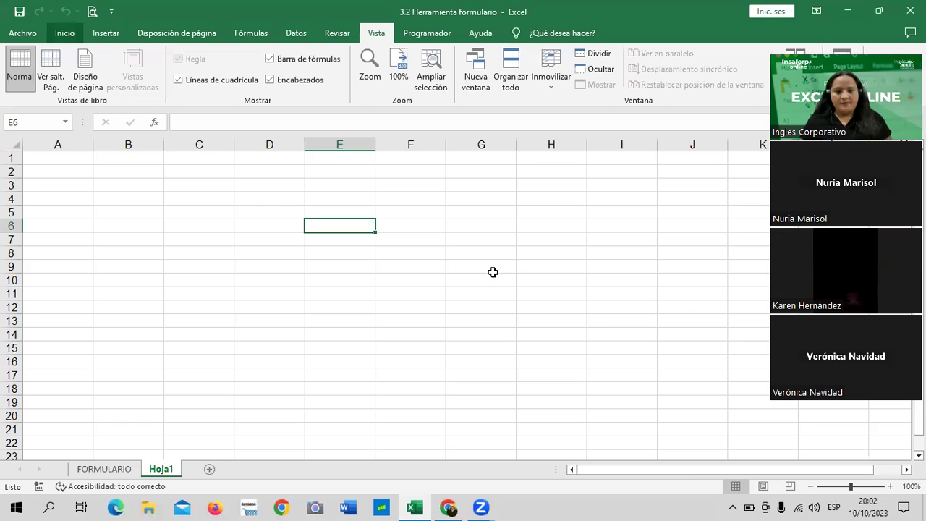
click(449, 507)
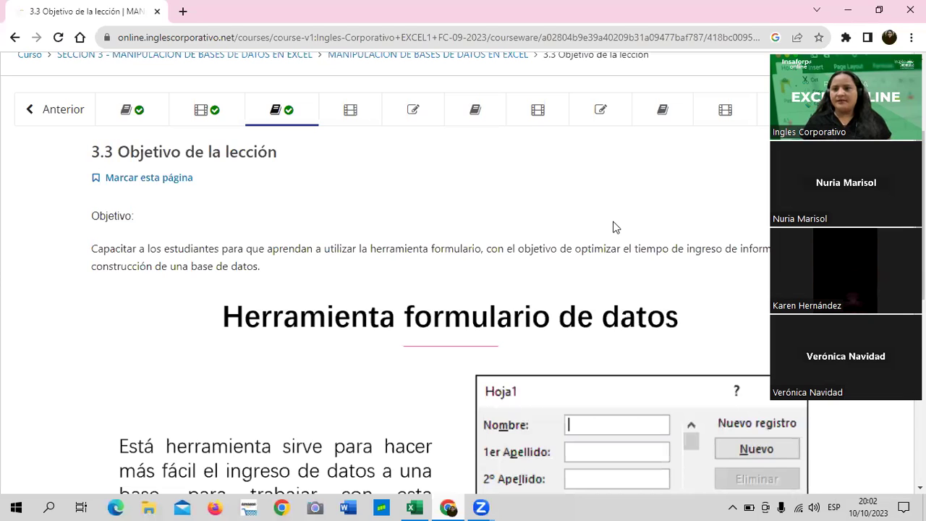
Read through lesson 3.3 Objetivo de la lección by scrolling its page.
scroll(613, 227, down, 2)
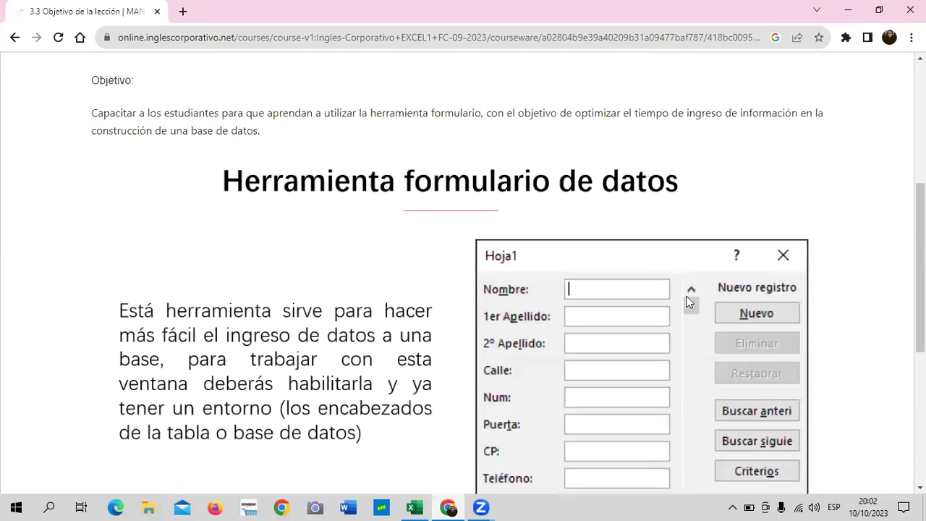
scroll(687, 301, down, 2)
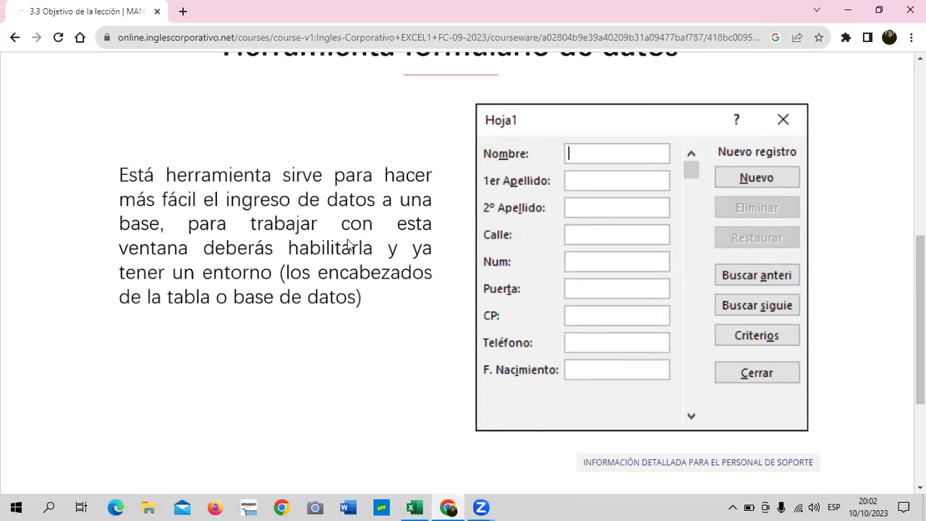
scroll(350, 242, up, 4)
scroll(348, 242, down, 2)
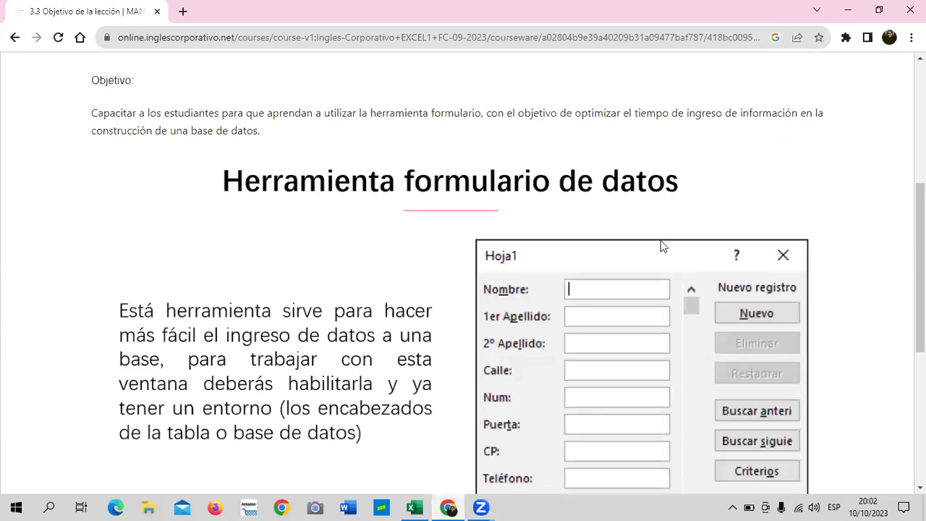
scroll(662, 245, up, 1)
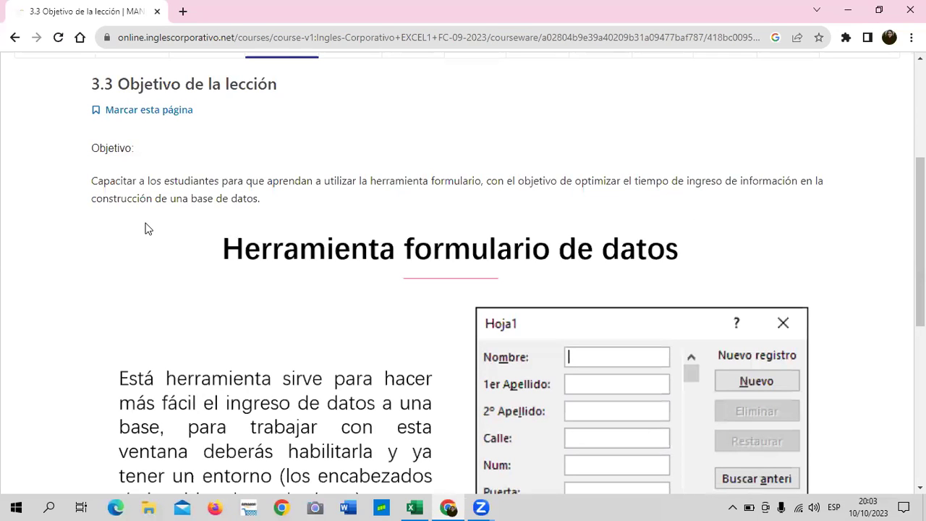
scroll(496, 262, down, 1)
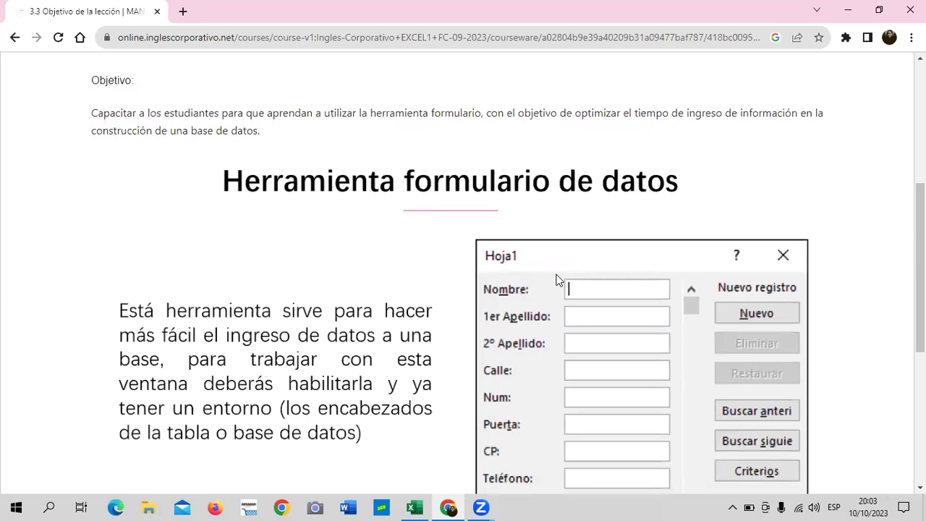
scroll(556, 275, down, 2)
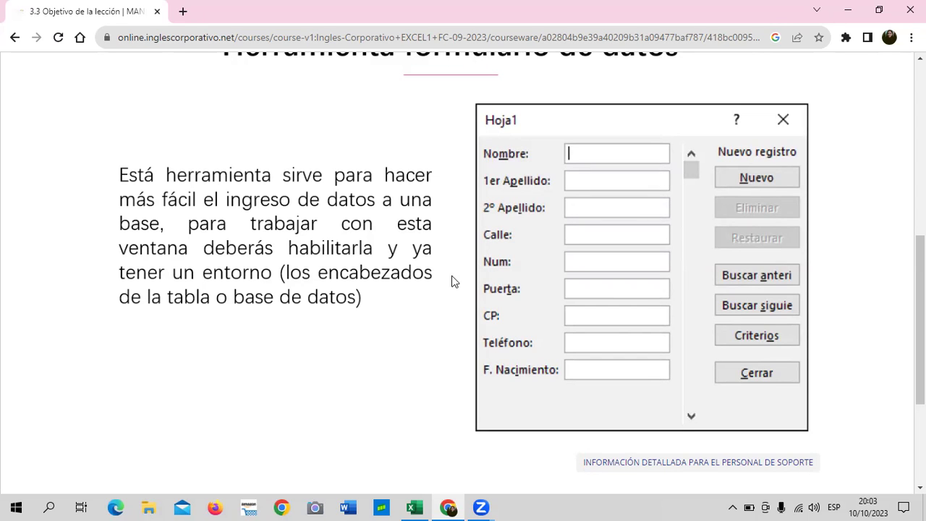
scroll(504, 239, up, 2)
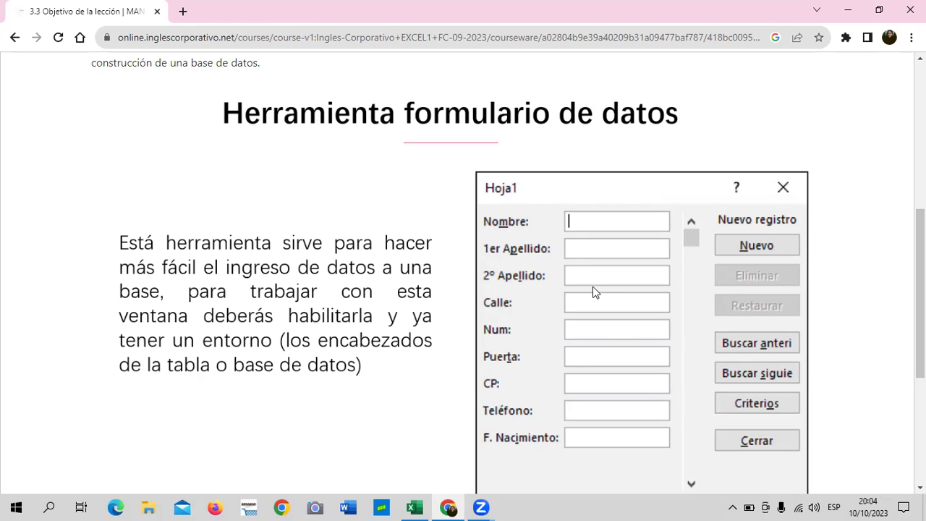
scroll(593, 292, down, 2)
scroll(594, 292, down, 2)
Advance to lesson 3.4 - Herramienta formulario and scroll down its page.
click(509, 315)
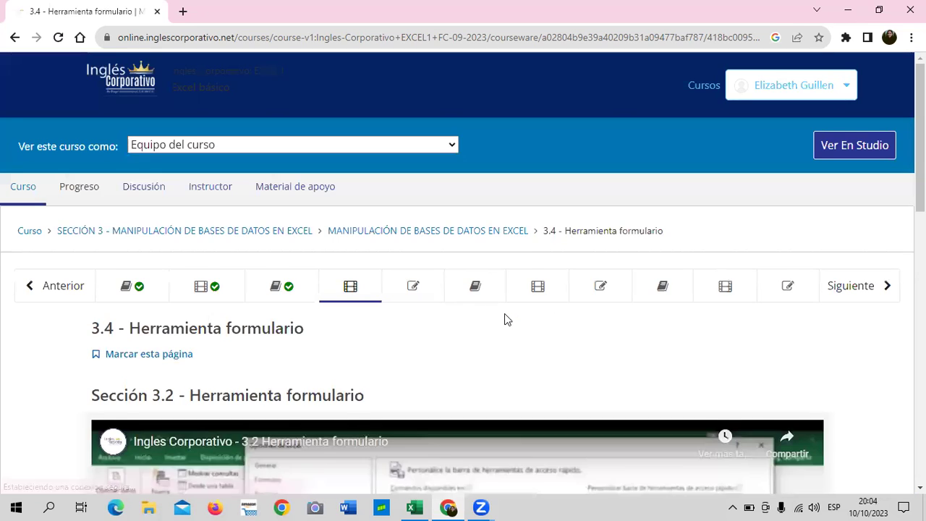
scroll(471, 333, down, 2)
scroll(401, 360, down, 4)
scroll(217, 333, down, 2)
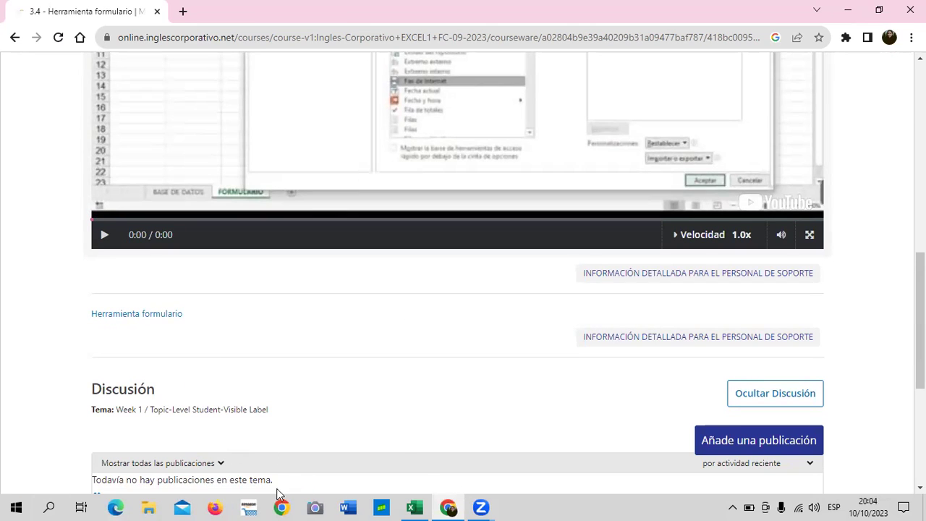
Back in Excel, move the quick-access toolbar below the ribbon.
click(413, 506)
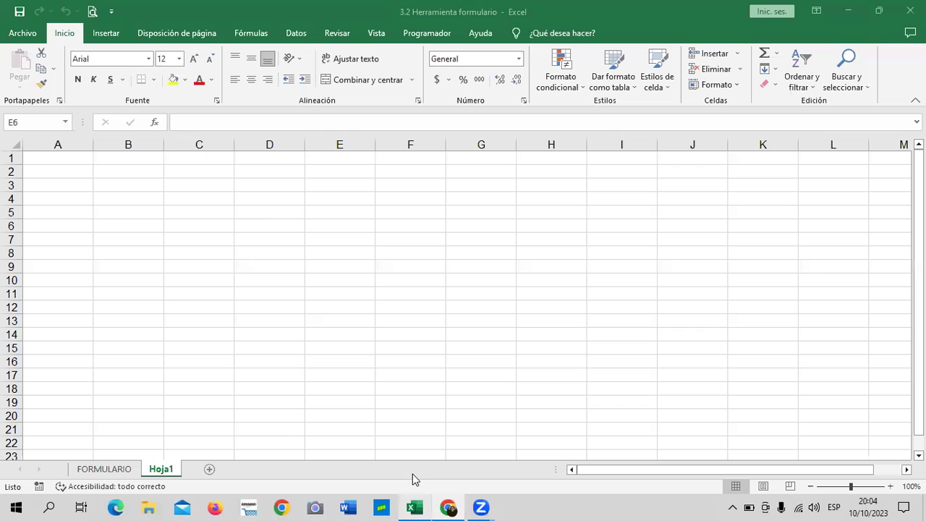
drag(246, 214, 251, 233)
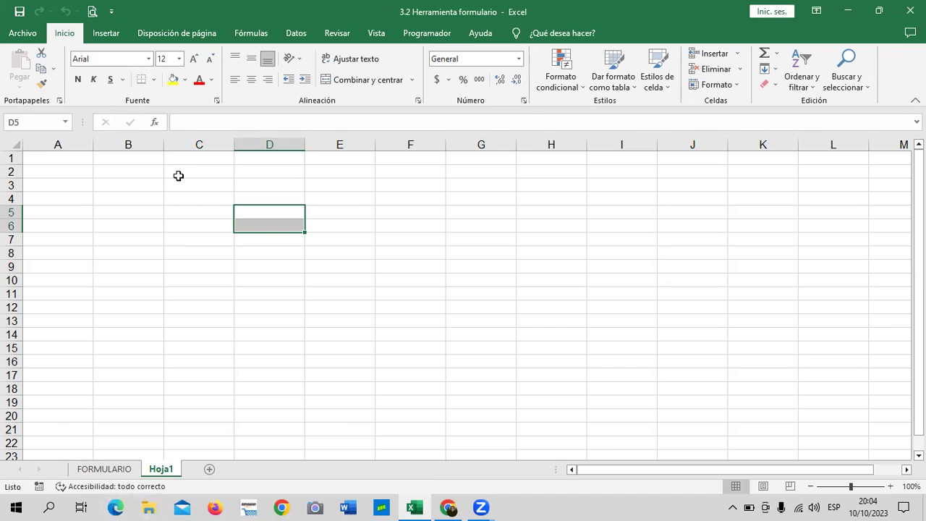
click(195, 196)
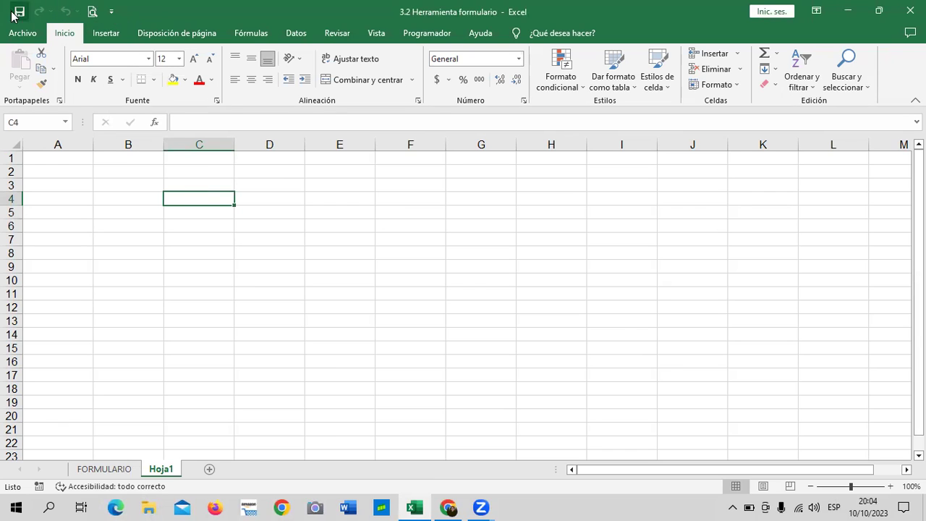
click(116, 13)
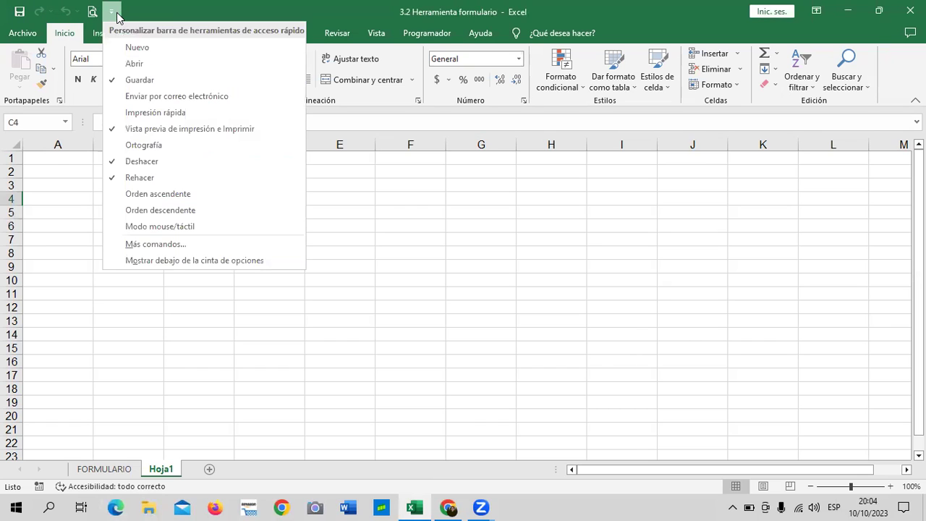
click(113, 13)
click(113, 13)
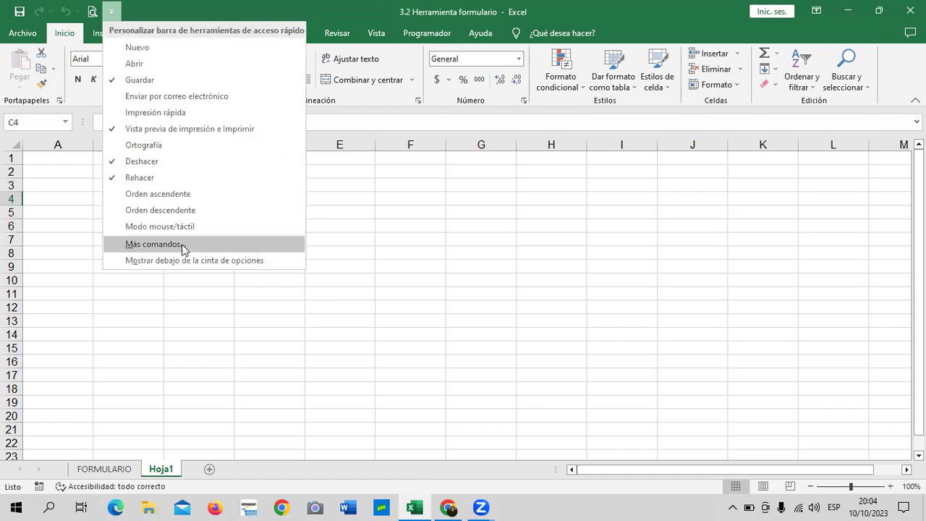
click(146, 265)
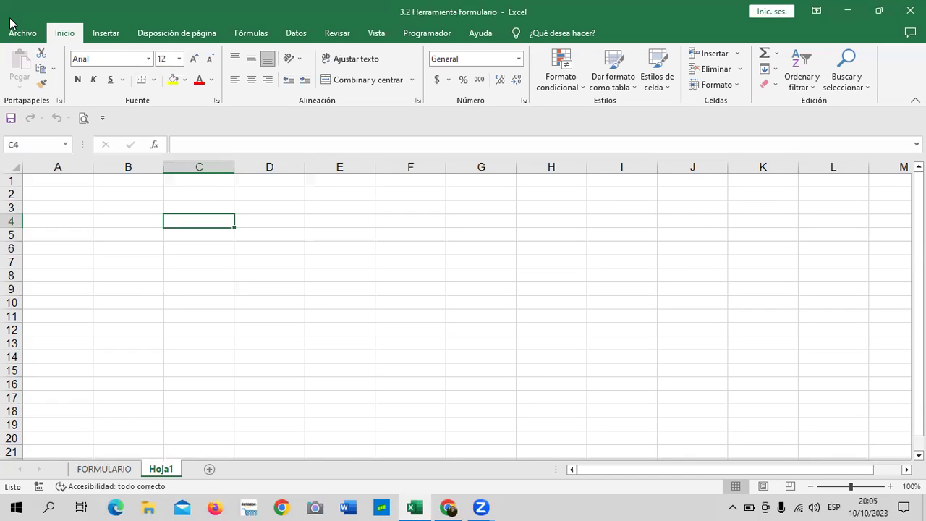
Show the quick-access toolbar above the ribbon again and reopen its customize menu.
click(103, 118)
click(142, 361)
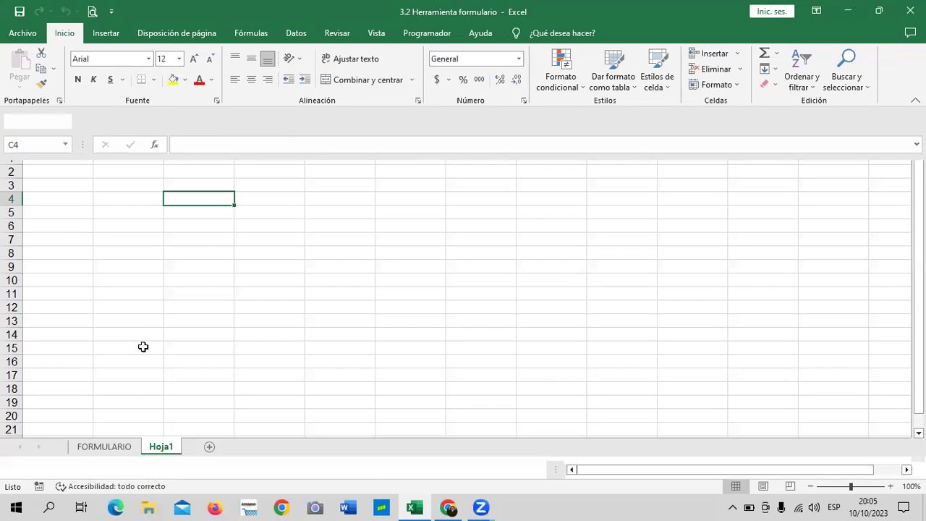
click(112, 11)
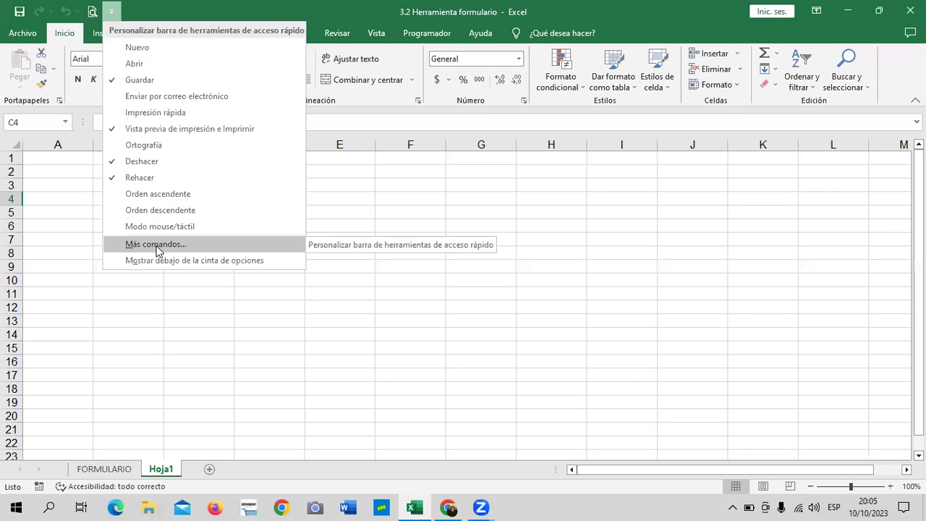
Open Más comandos, browse General through Avanzadas, ending on the Barra de herramientas de acceso rápido page.
click(157, 246)
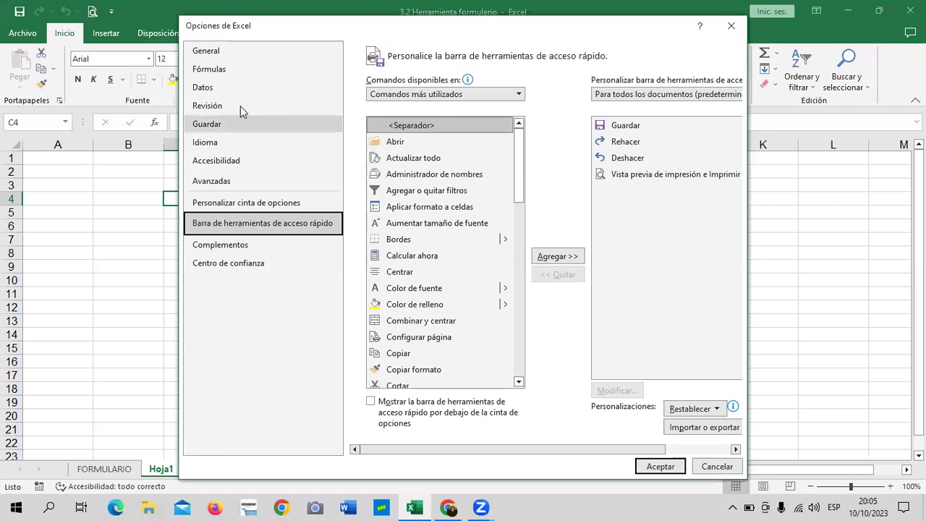
click(216, 52)
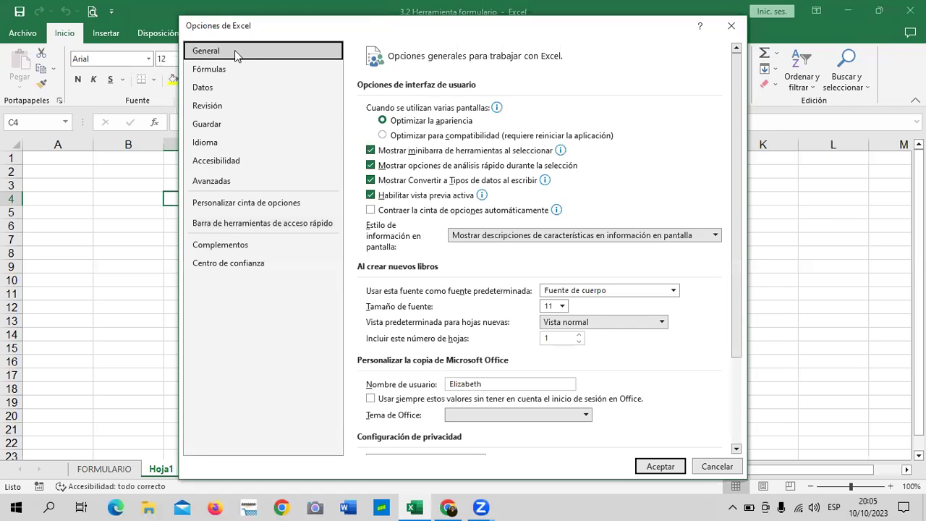
click(237, 71)
click(231, 87)
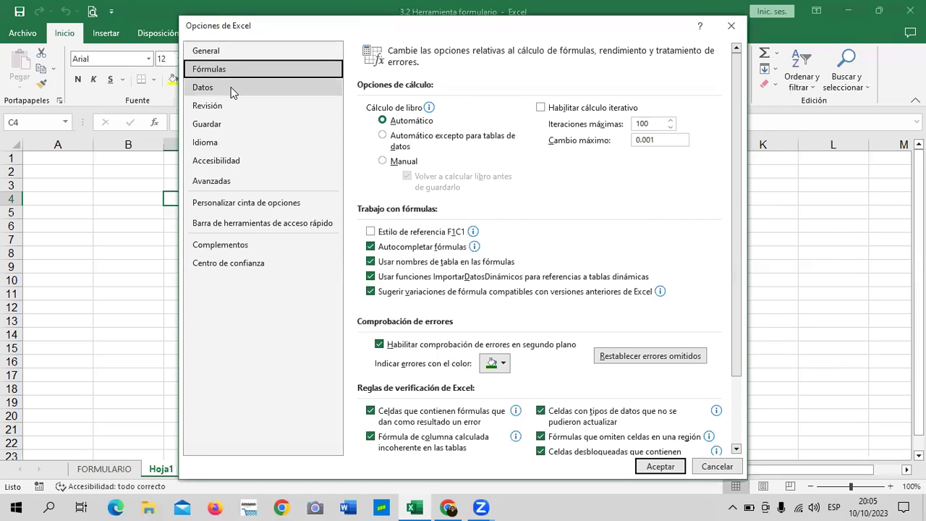
click(229, 108)
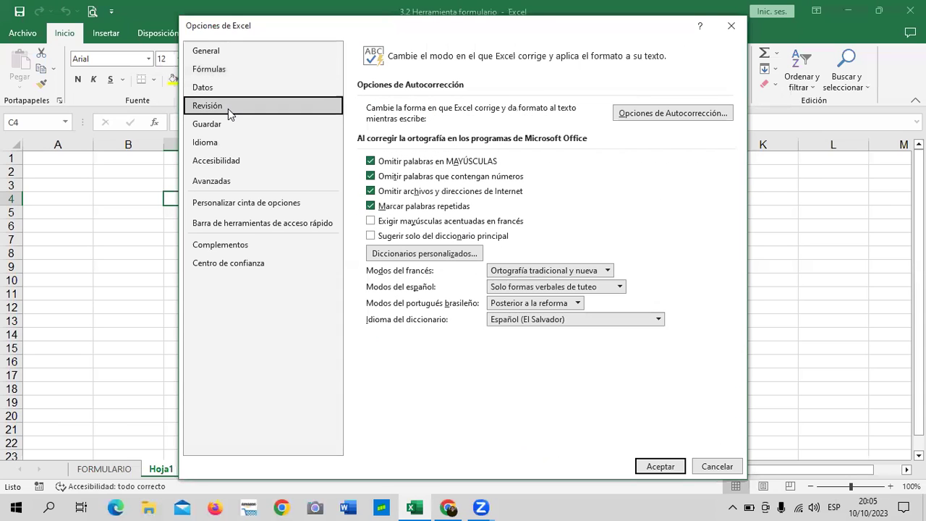
click(233, 126)
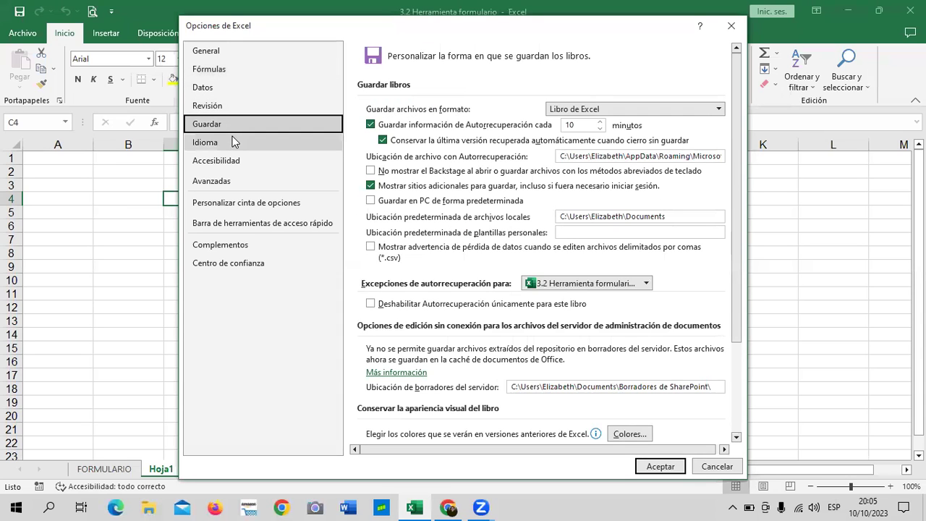
click(235, 142)
click(267, 160)
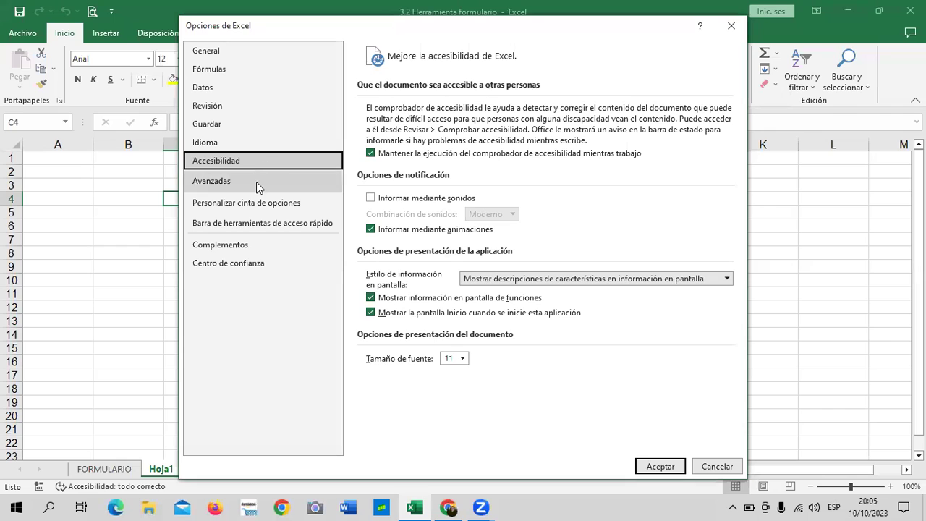
click(256, 181)
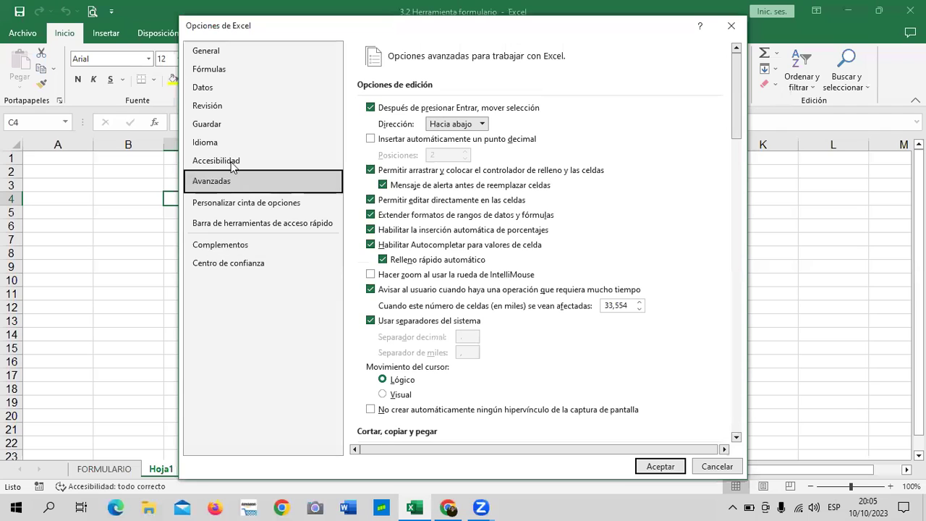
click(273, 225)
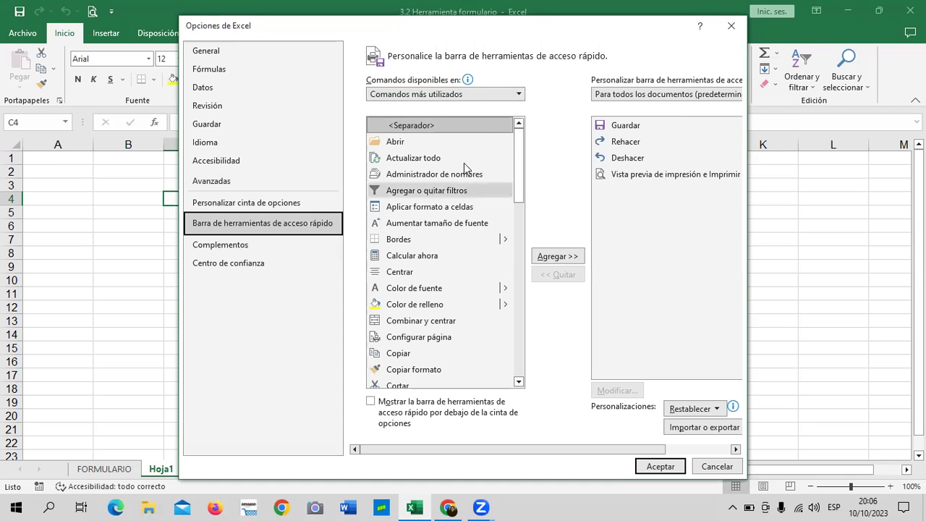
Set 'Comandos disponibles en' to 'Comandos que no están en la cinta de opciones'.
click(520, 94)
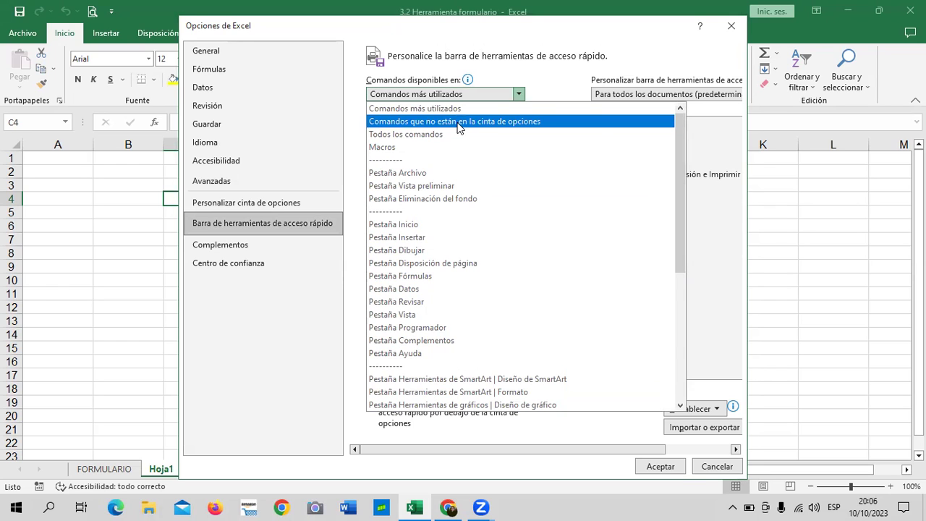
click(457, 123)
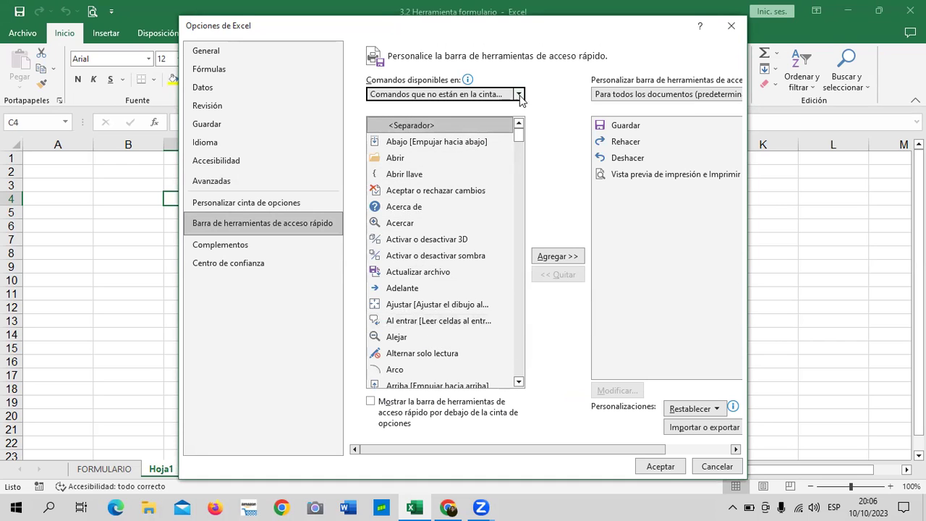
click(518, 94)
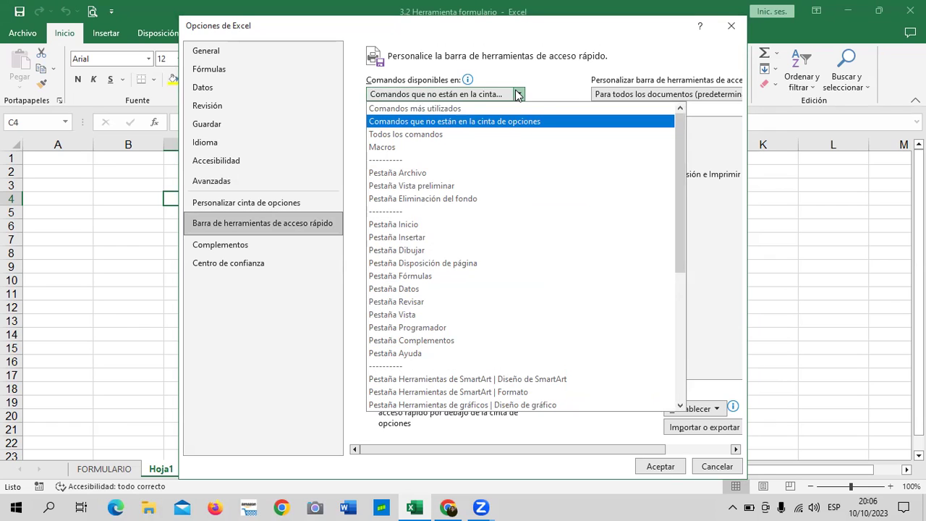
click(463, 109)
click(509, 99)
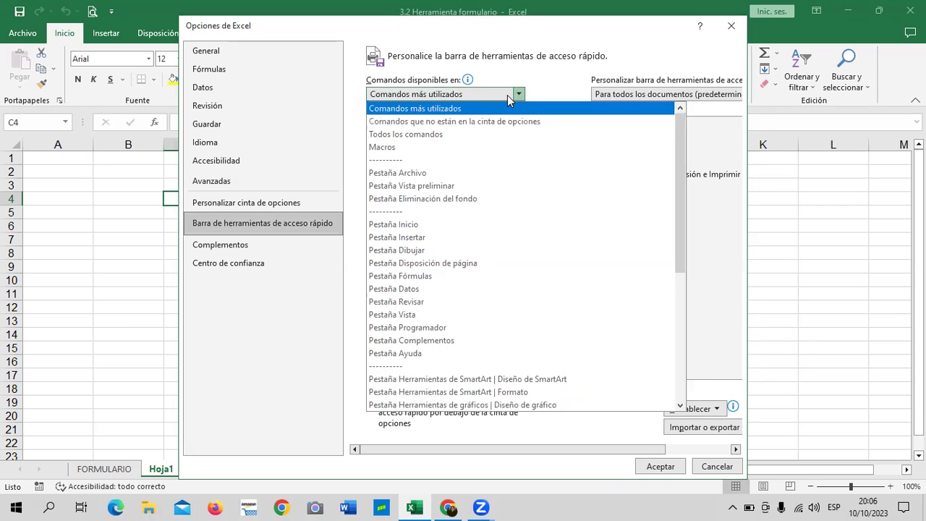
click(452, 121)
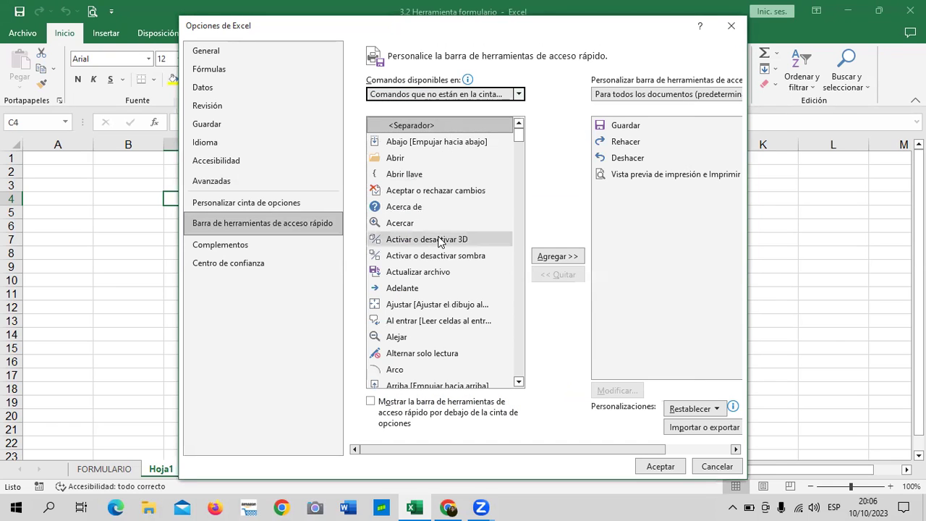
Scroll the available commands list down to Formulario....
scroll(460, 155, down, 2)
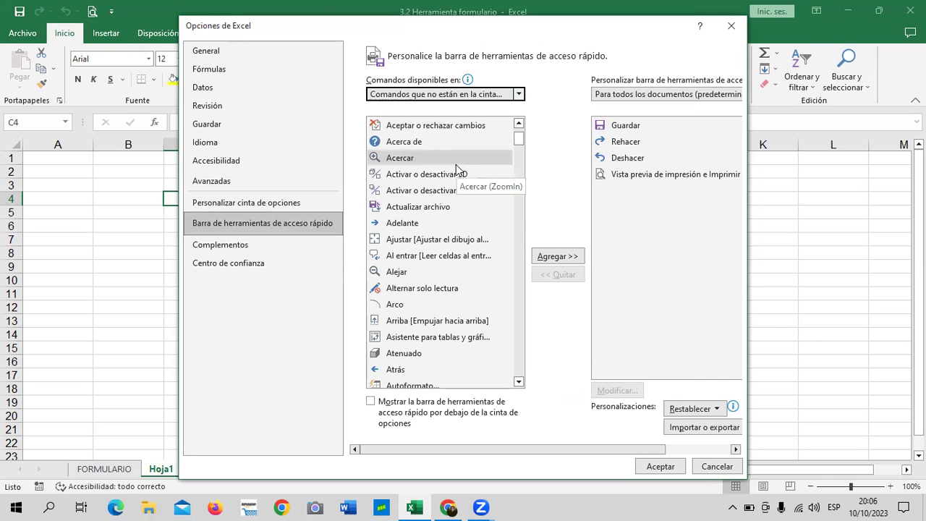
scroll(462, 162, down, 1)
scroll(461, 162, down, 3)
scroll(464, 163, down, 3)
scroll(464, 164, down, 6)
scroll(464, 164, down, 1)
scroll(456, 173, down, 2)
scroll(445, 187, down, 5)
scroll(446, 186, down, 3)
scroll(446, 186, down, 3)
scroll(445, 187, down, 2)
scroll(446, 186, down, 2)
scroll(446, 190, down, 5)
scroll(445, 189, down, 3)
scroll(446, 190, down, 3)
scroll(446, 190, down, 3)
scroll(444, 190, down, 1)
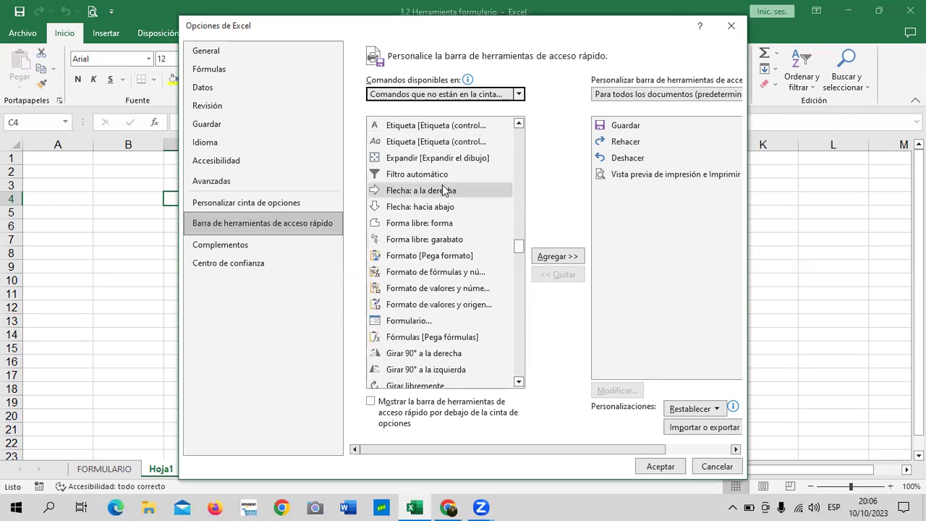
scroll(449, 308, down, 1)
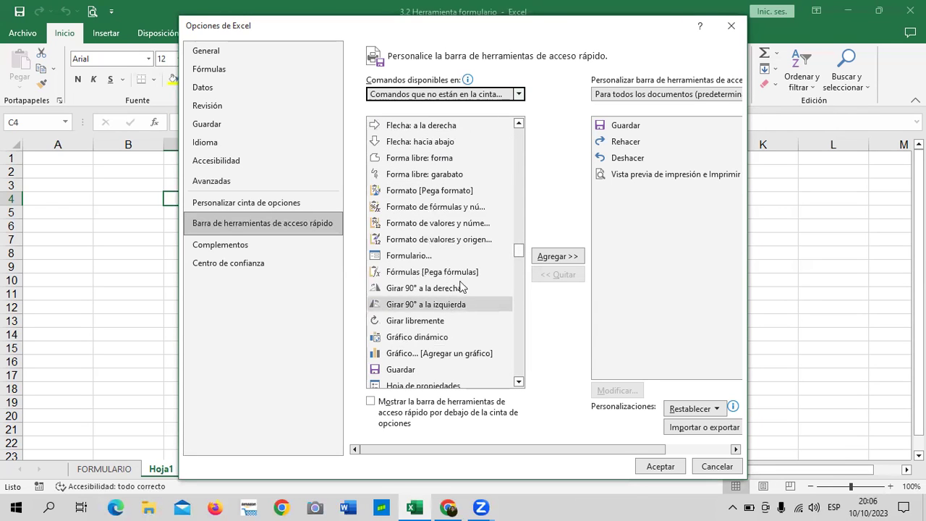
Select Formulario... and add it to the quick-access toolbar with Agregar >>.
click(415, 256)
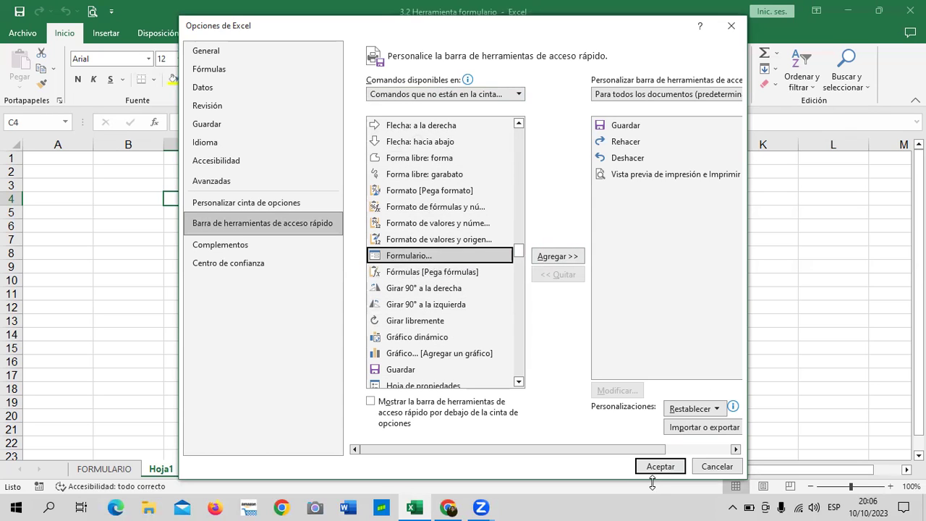
click(557, 257)
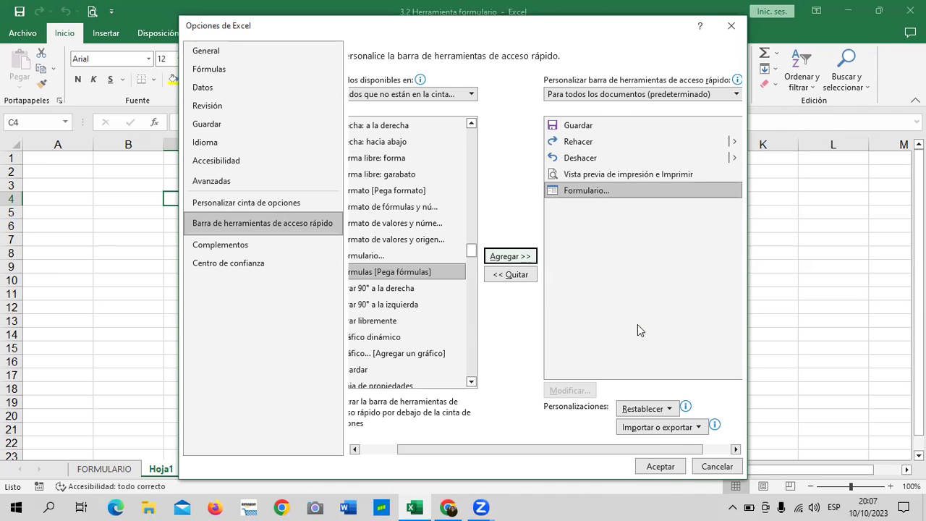
Confirm with Aceptar, then reopen Opciones de Excel via Archivo > Más and shift the dialog down-right.
click(658, 467)
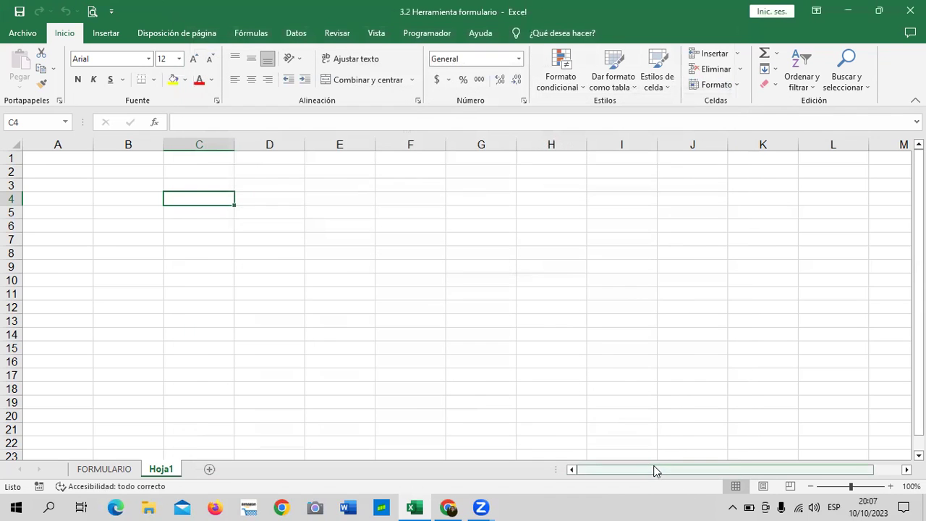
click(592, 358)
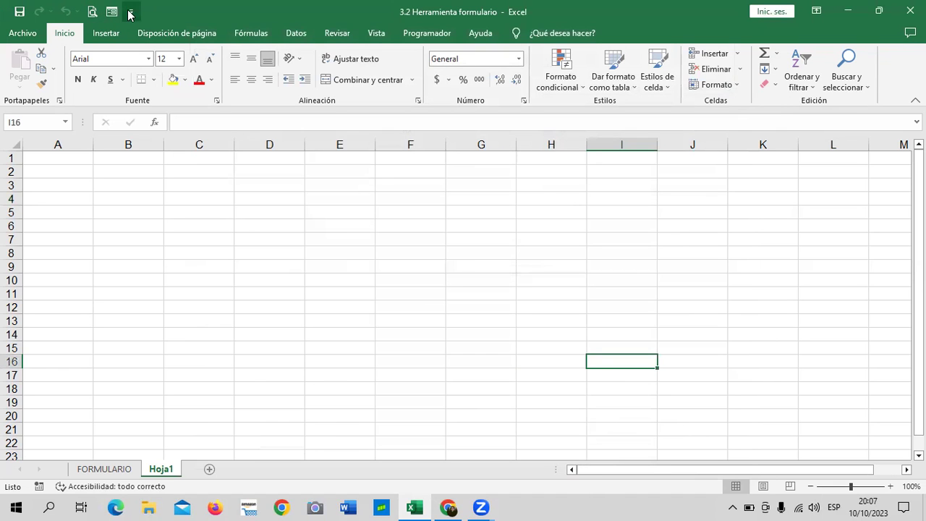
click(24, 33)
click(22, 38)
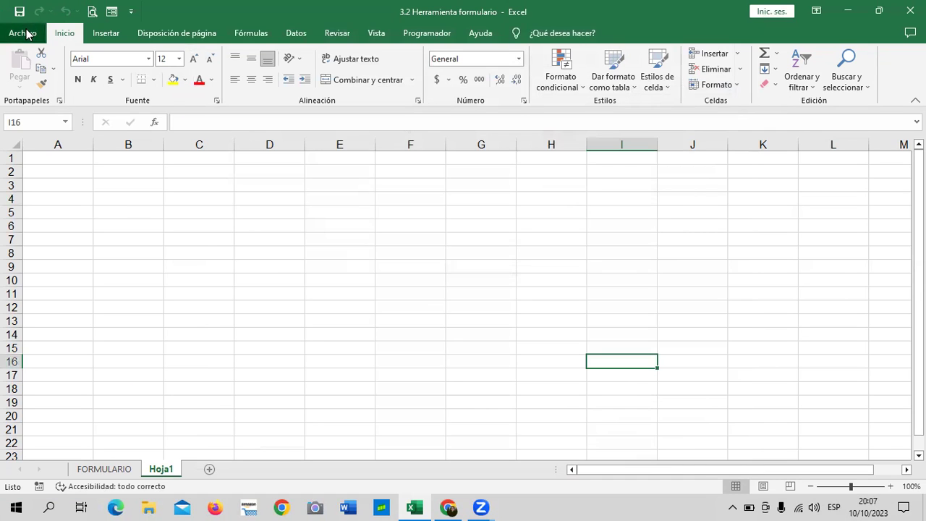
click(29, 32)
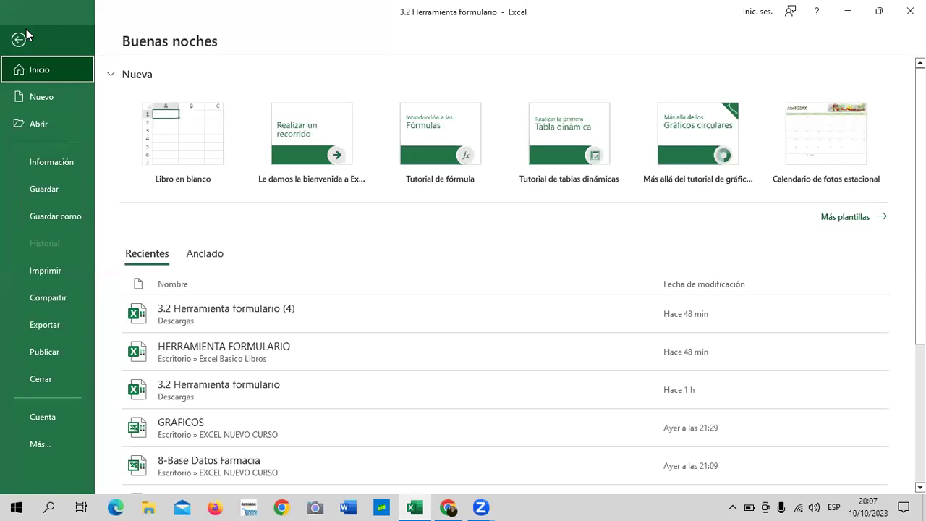
click(62, 446)
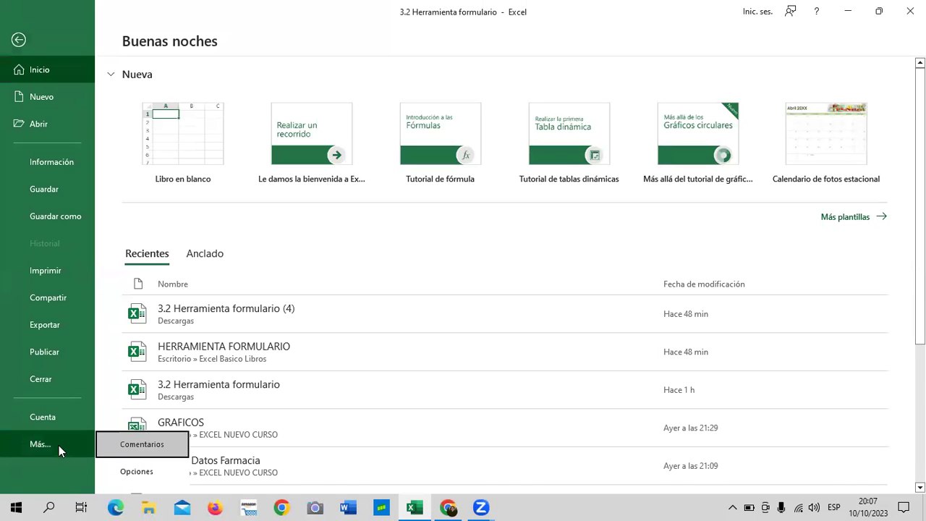
click(147, 473)
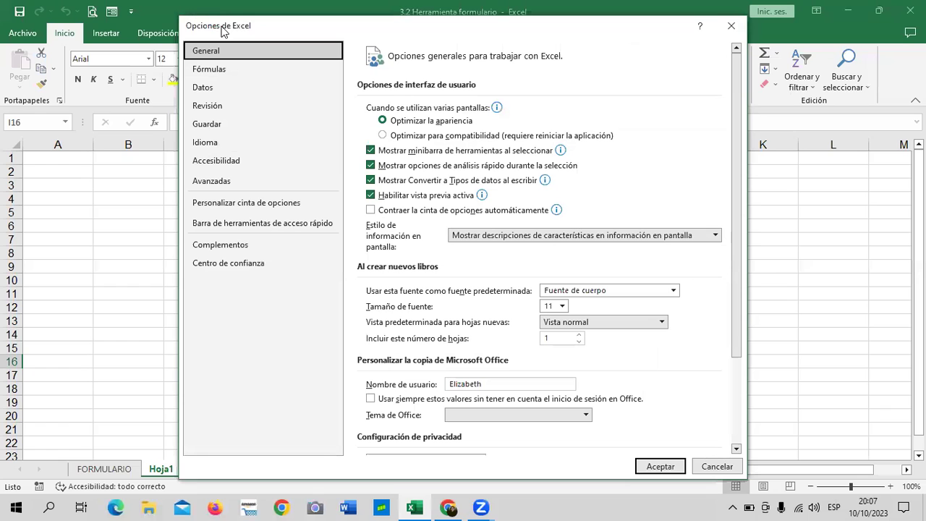
drag(222, 34, 257, 71)
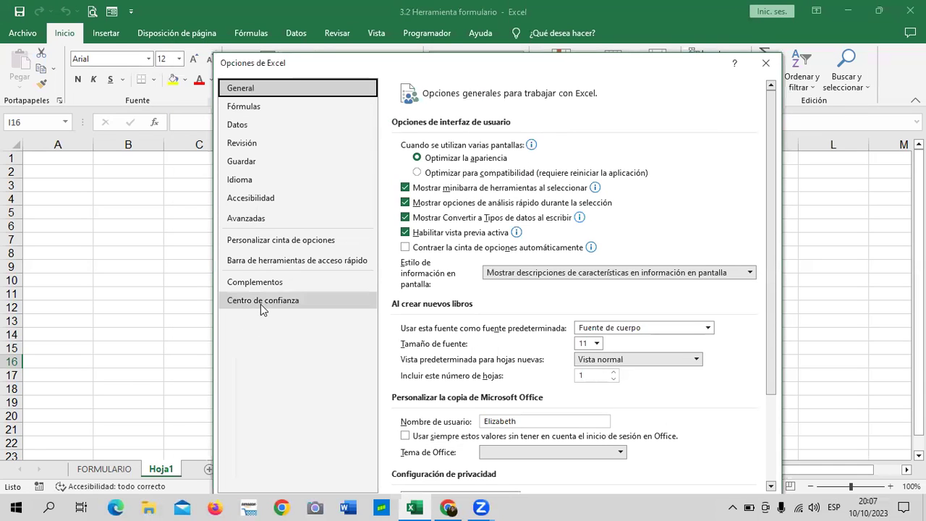
On the quick-access toolbar page, add a separator after the Formulario... command.
click(289, 262)
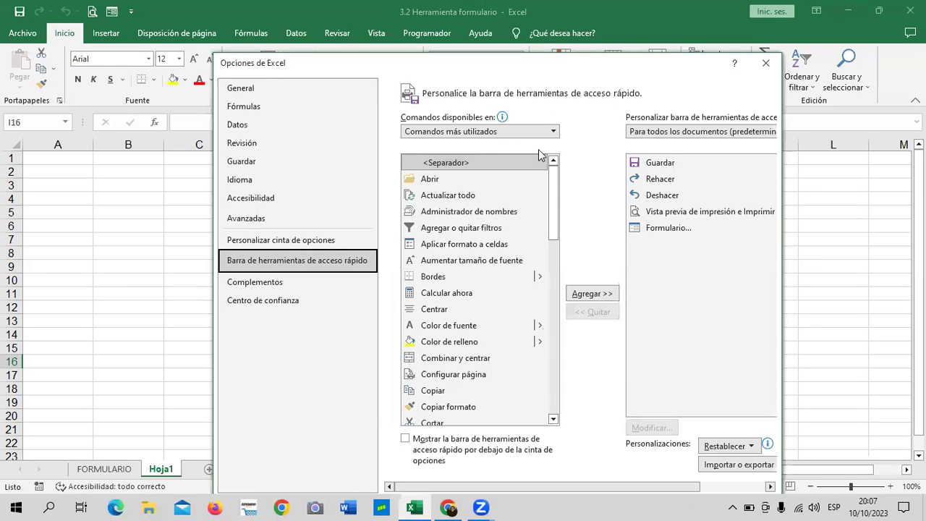
click(554, 132)
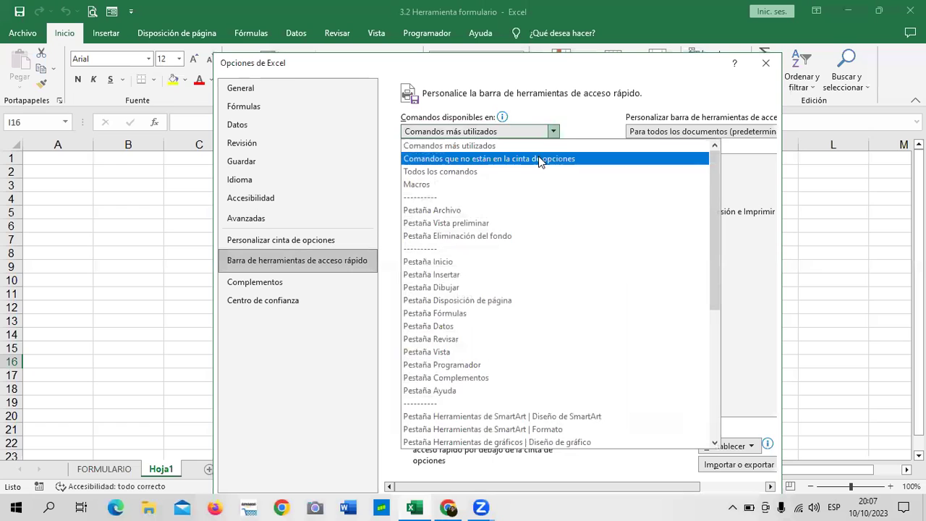
click(542, 158)
click(539, 161)
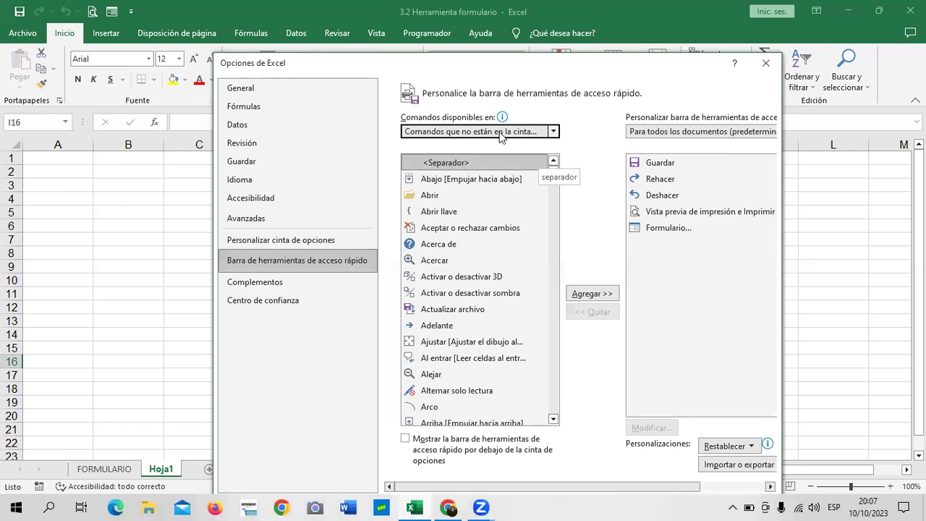
mouse_move(554, 176)
mouse_down()
mouse_move(554, 286)
mouse_move(569, 205)
mouse_move(572, 290)
mouse_up()
click(573, 293)
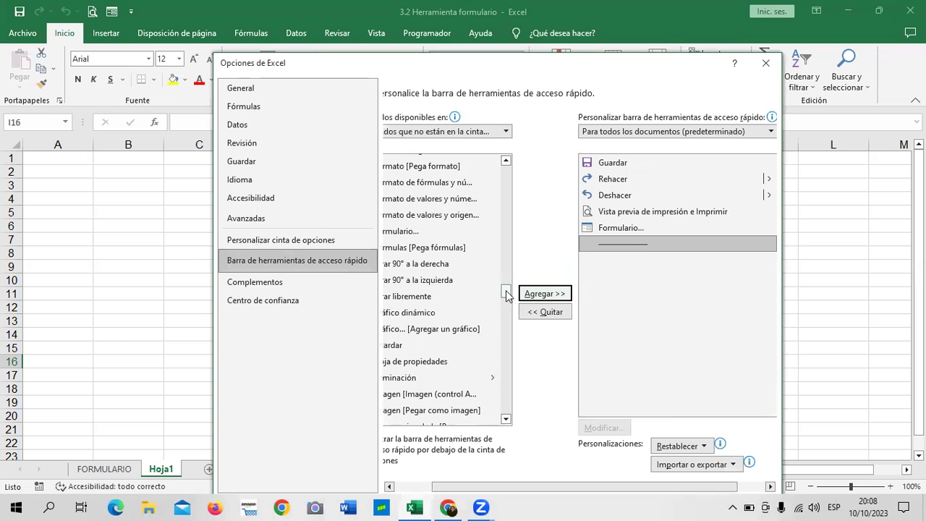
drag(506, 292, 508, 289)
Remove the extra separator with << Quitar and select Formulario... in the available commands.
click(637, 227)
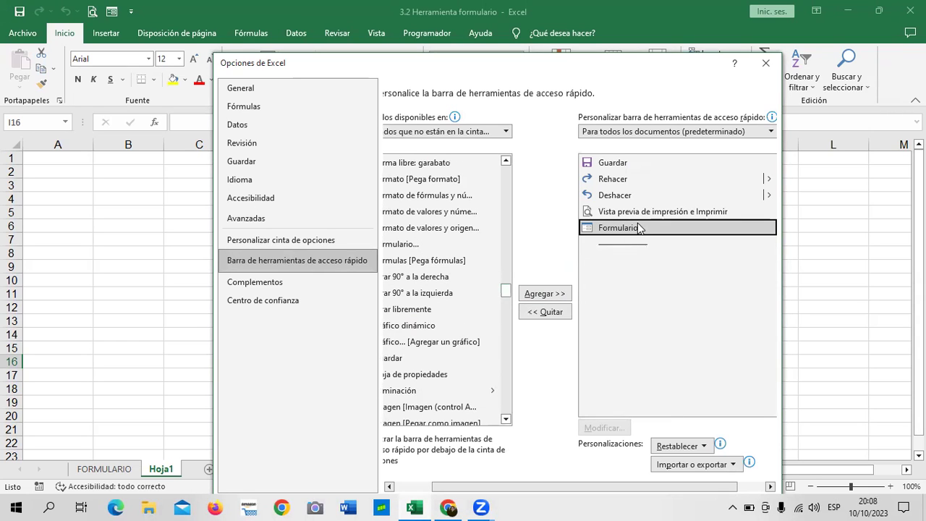
click(624, 245)
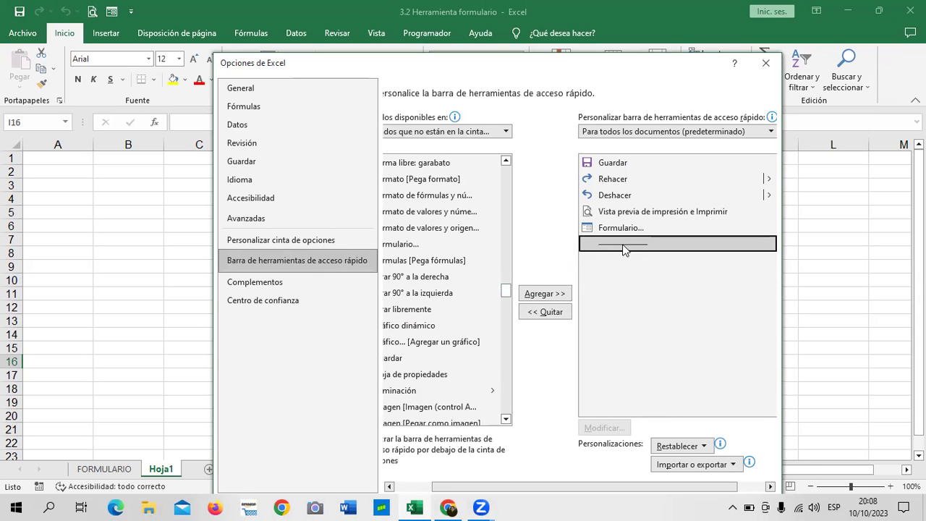
click(547, 313)
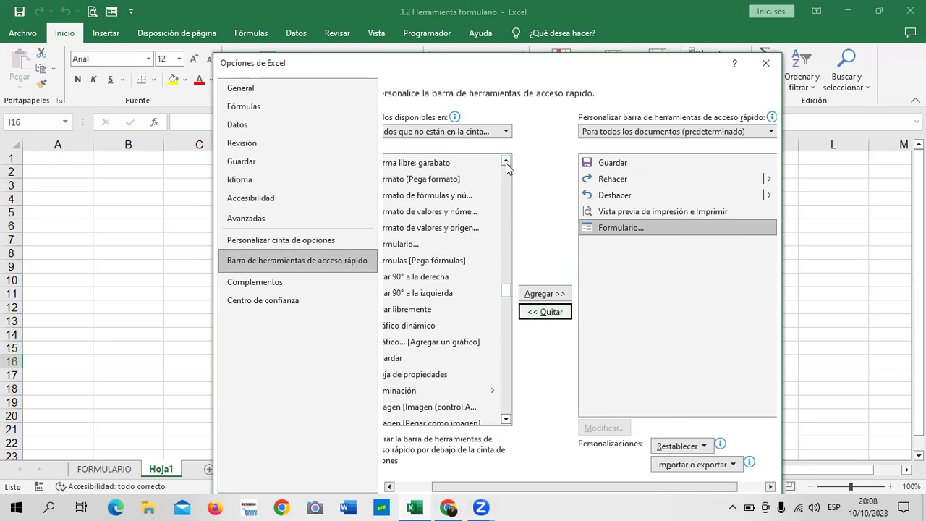
drag(511, 294, 507, 168)
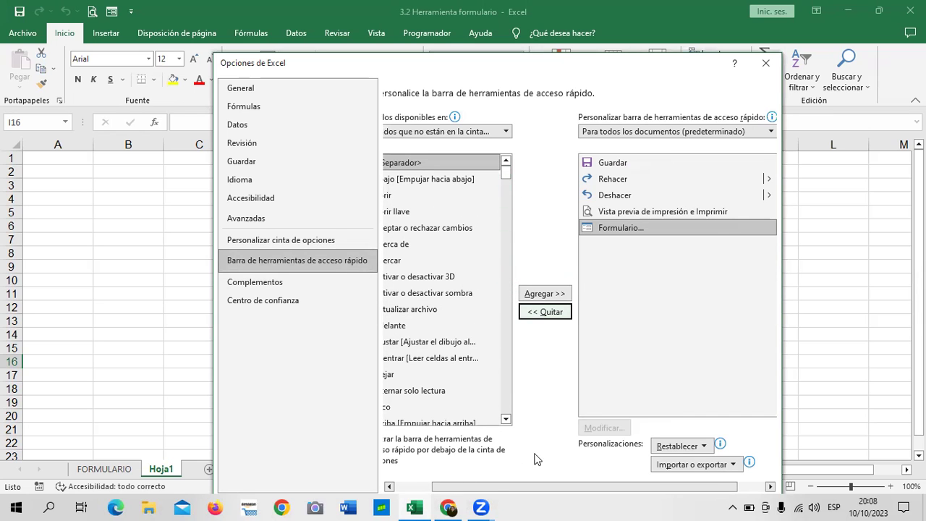
drag(446, 488, 409, 490)
drag(555, 170, 553, 290)
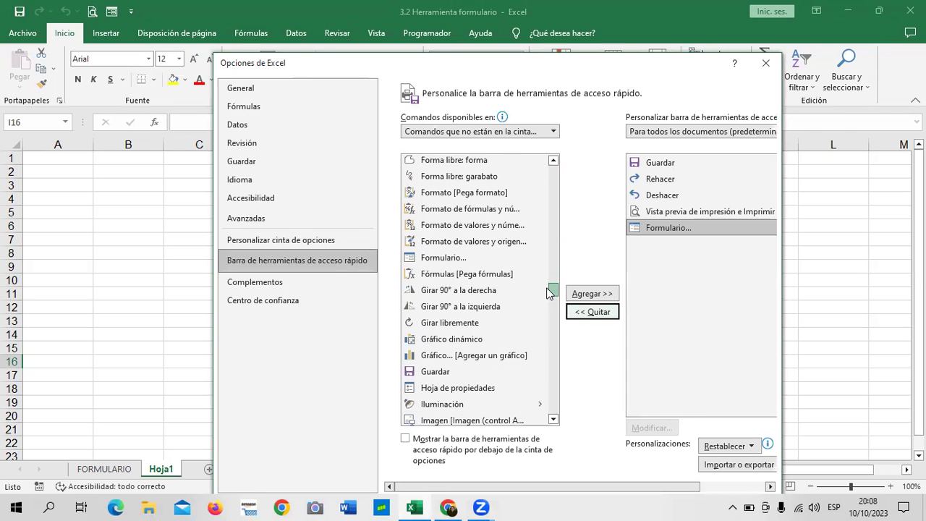
click(463, 259)
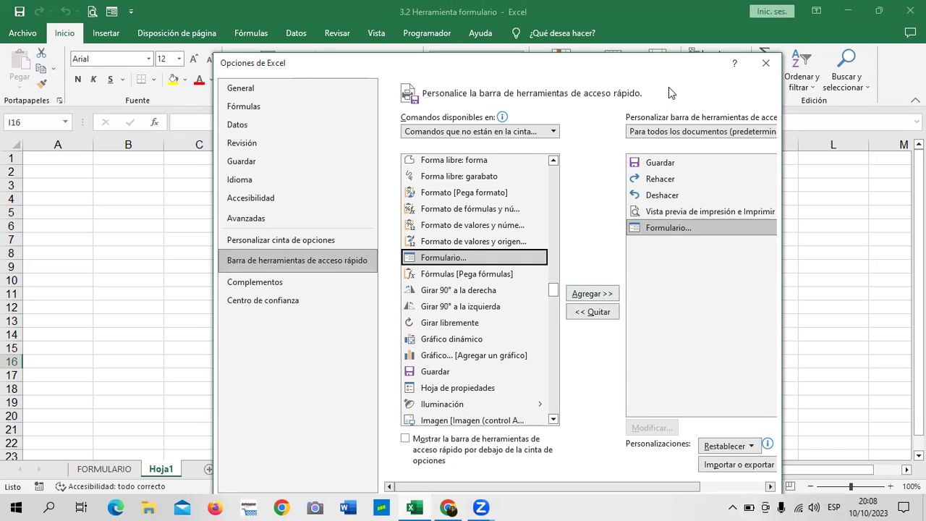
drag(311, 70, 281, 41)
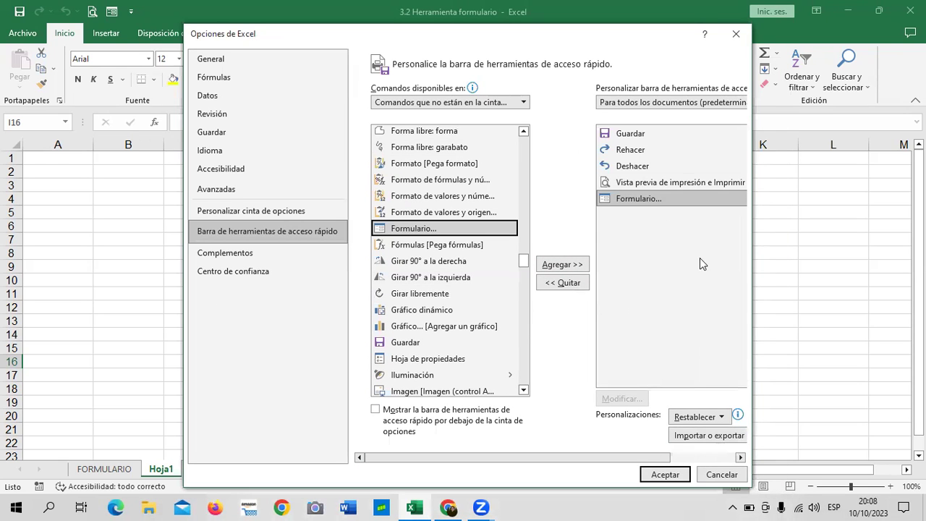
Close Options, select cell F5 on empty Hoja1 and run Formulario, triggering the range warning.
click(715, 475)
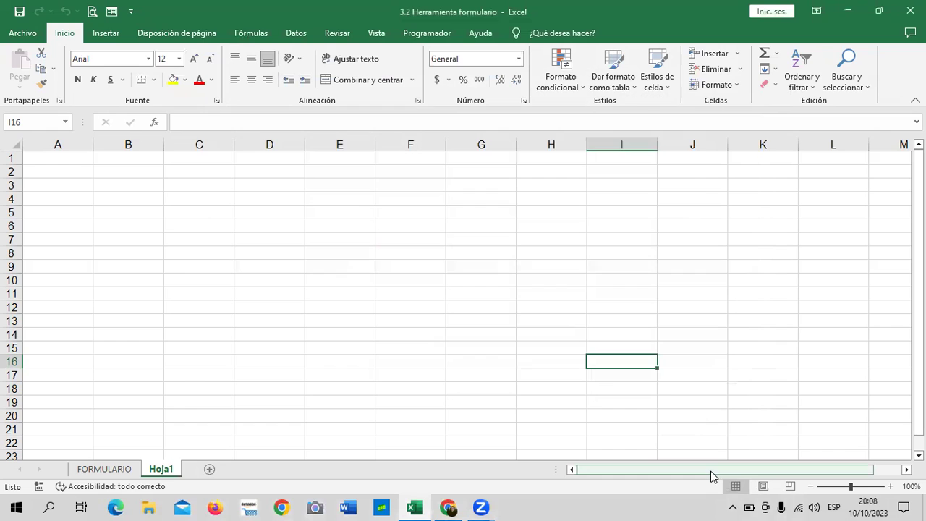
click(521, 320)
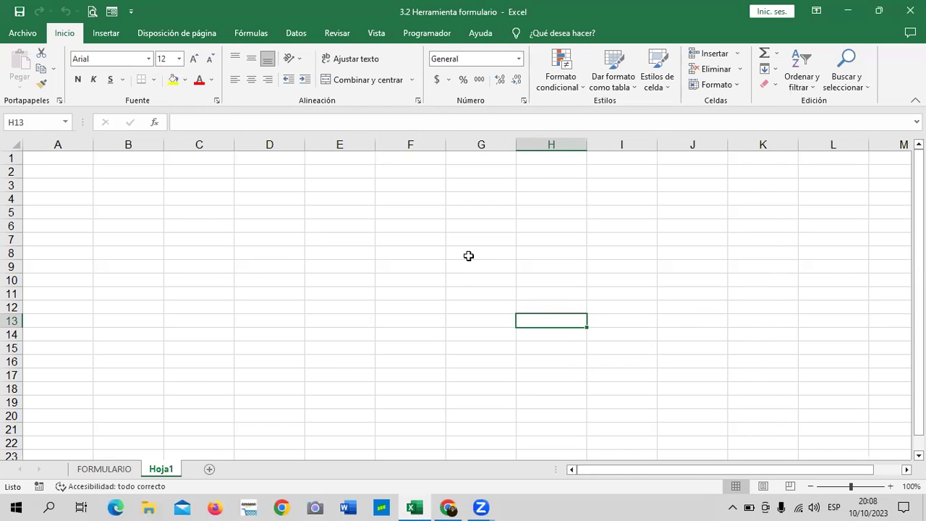
click(402, 215)
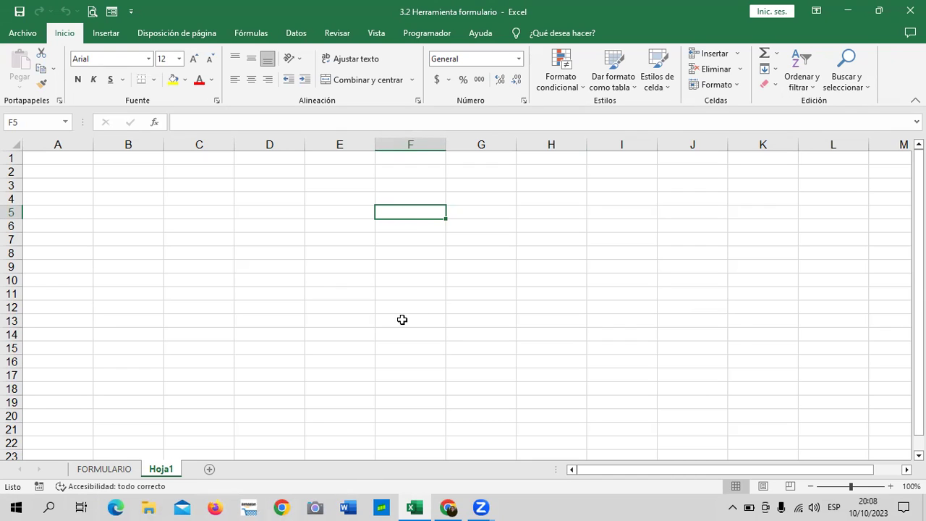
click(110, 13)
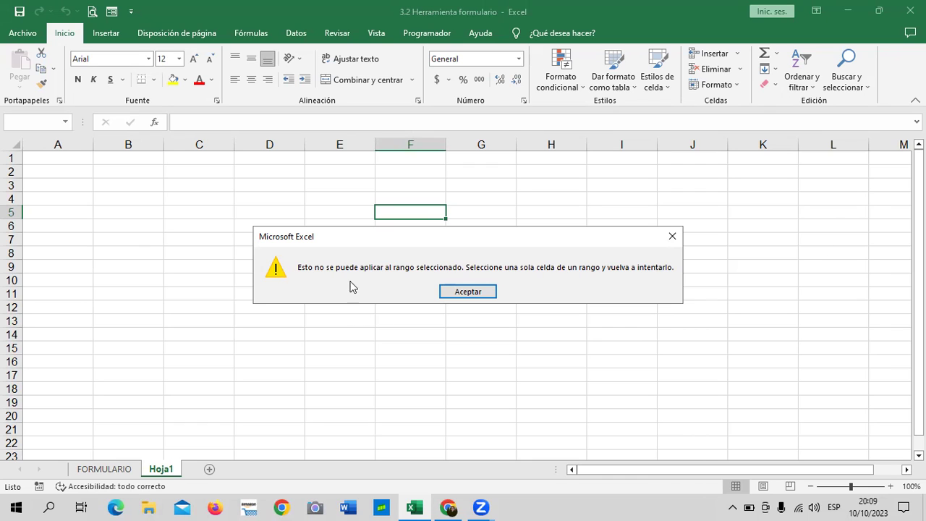
Dismiss the selected-range warning and select cell I8 on the empty Hoja1 sheet.
click(471, 293)
click(595, 251)
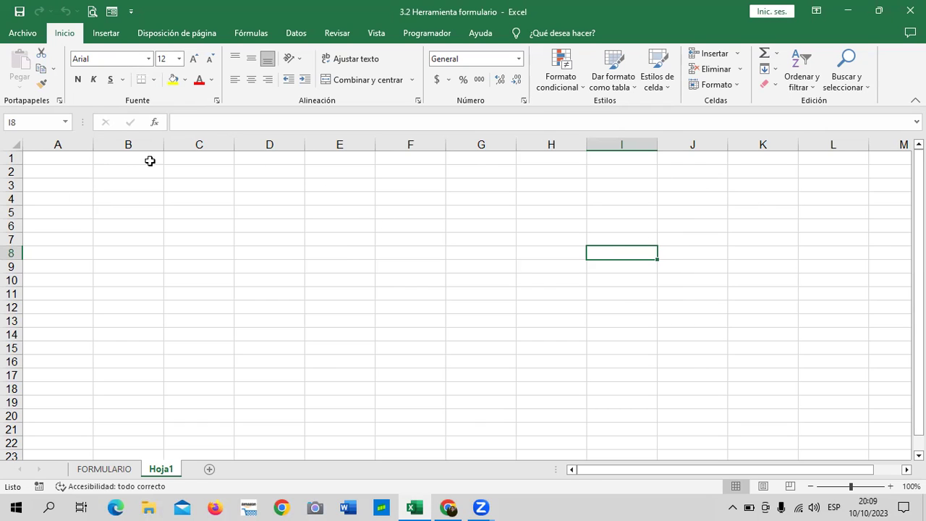
Type the capitalised headers NUMERO and NOMBRE in A1:B1, discarding an APELLIDO entry in C1.
drag(78, 158, 561, 160)
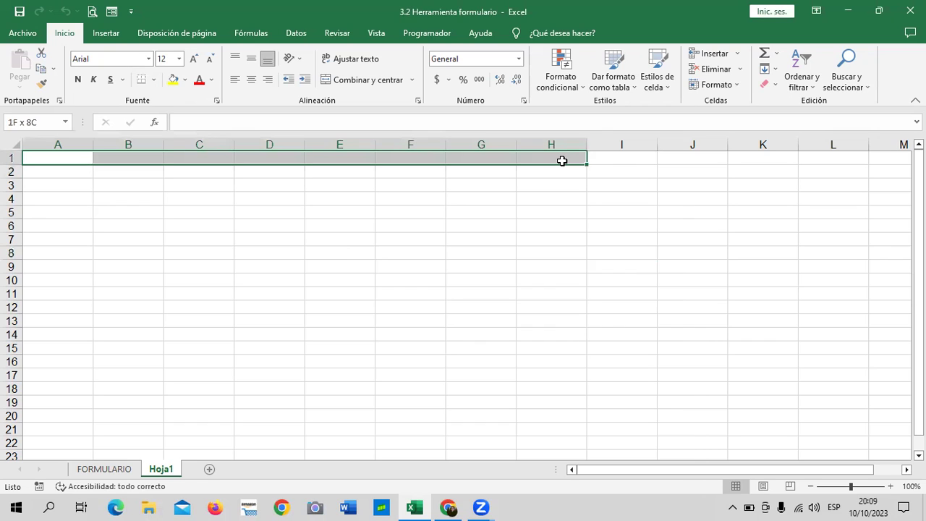
click(533, 184)
click(68, 156)
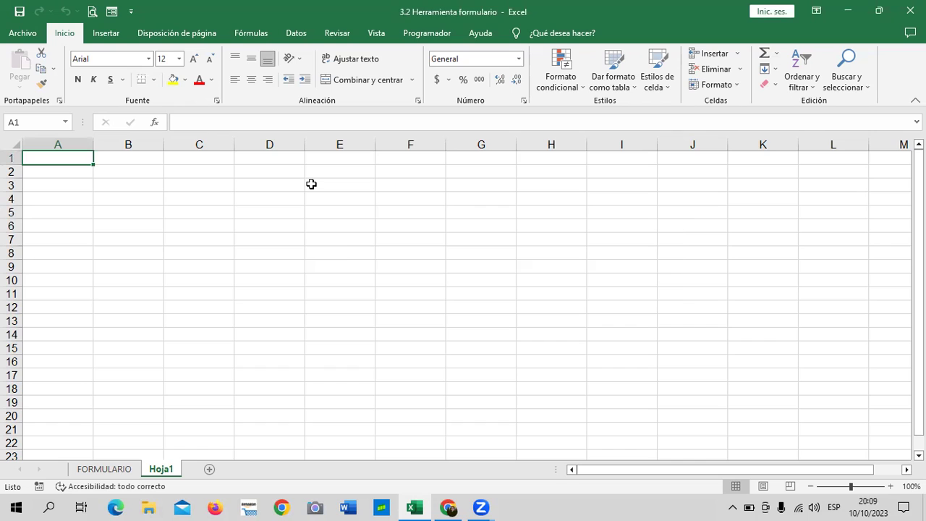
key(Caps_Lock)
text(NUMERO)
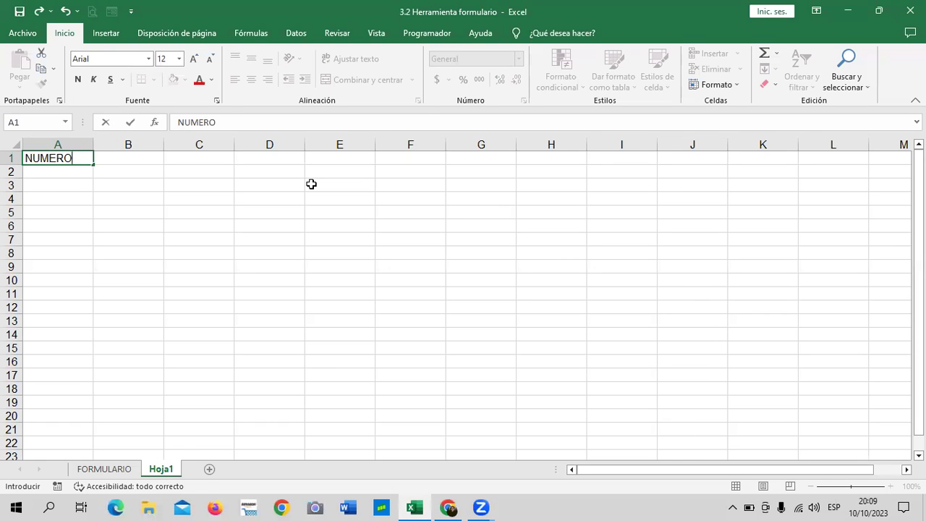
key(Tab)
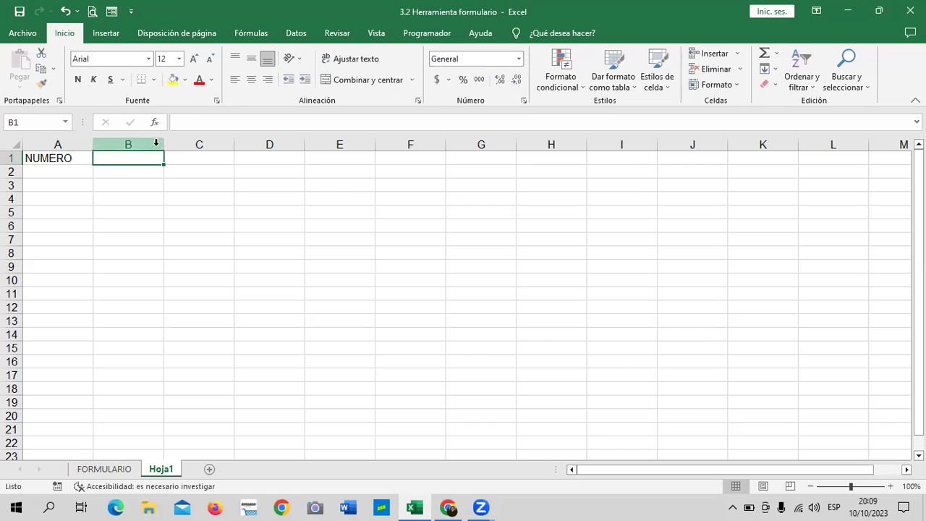
text(NOMBRE)
key(Tab)
text(A)
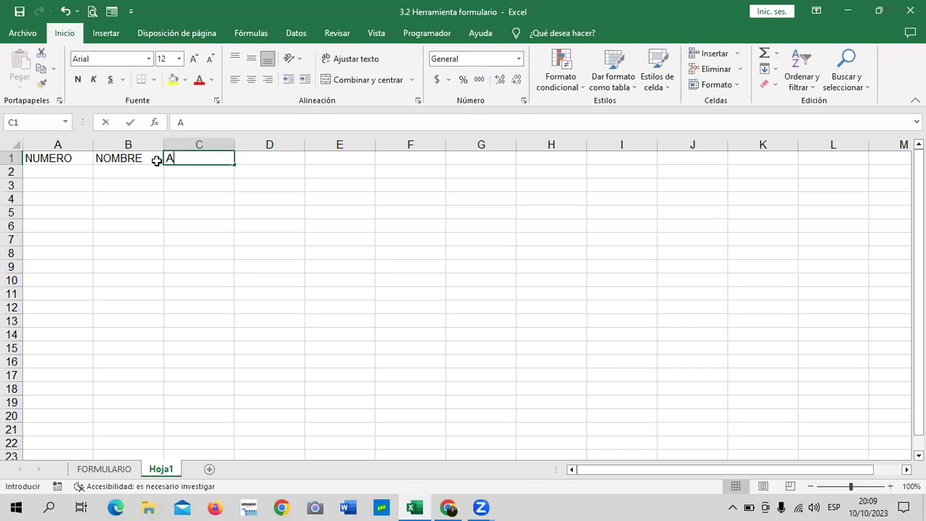
text(PELLIDO)
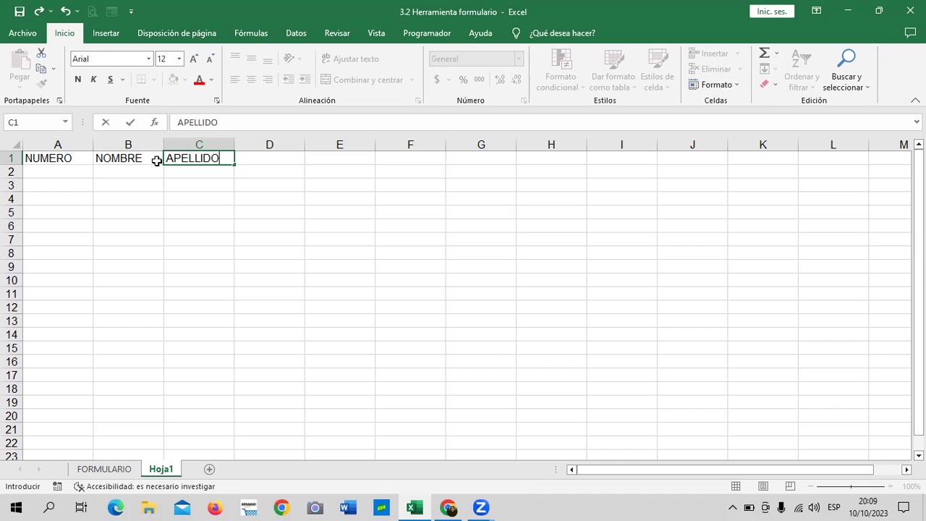
key(BackSpace)
key(BackSpace)
key(BackSpace)
key(BackSpace)
key(BackSpace)
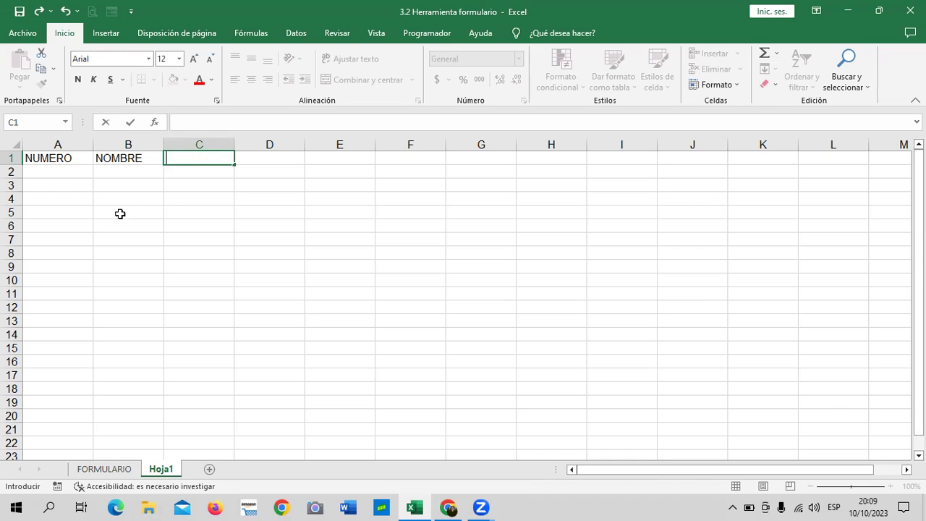
click(120, 221)
Change B1 to PRODUCTO and enter CANTIDAD in C1.
click(65, 157)
click(114, 158)
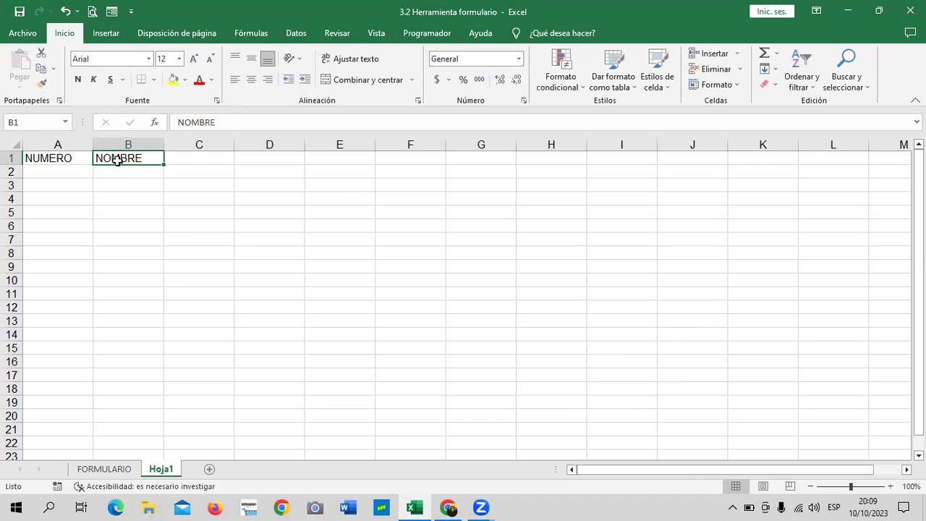
click(58, 171)
click(138, 156)
key(BackSpace)
text(RODUCTO)
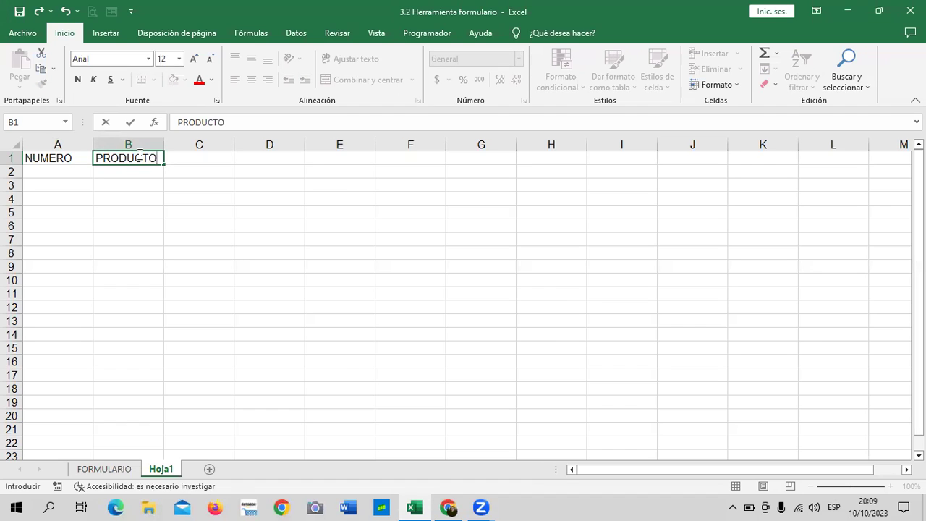
key(Tab)
text(CAN)
text(IDAD)
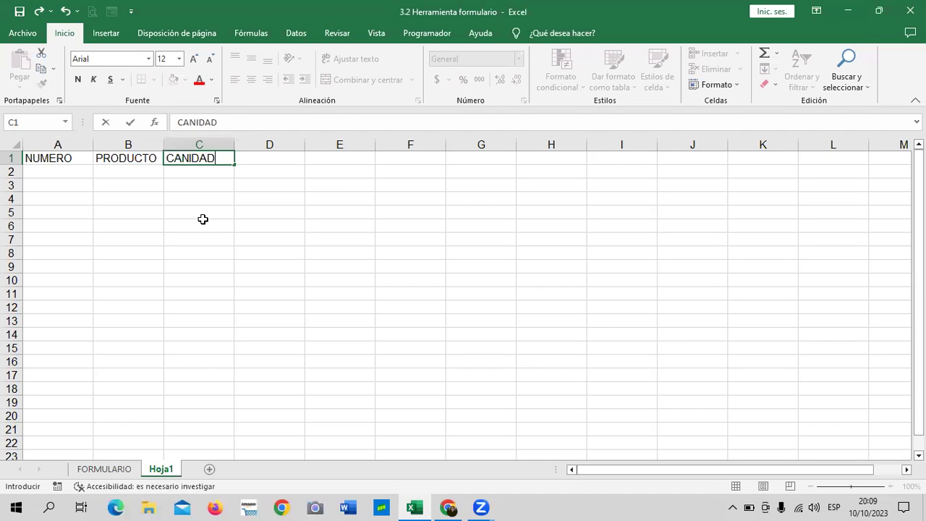
key(BackSpace)
key(BackSpace)
key(BackSpace)
key(BackSpace)
text(TIDAD)
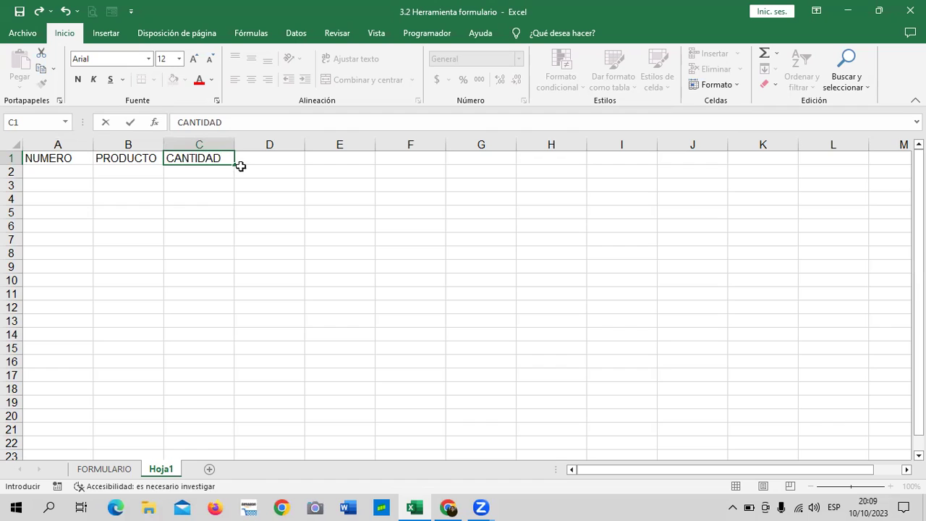
click(257, 157)
Enter PRECIO, IVA and TOTAL A PAGAR in D1:F1, then select F1.
text(PRECIO)
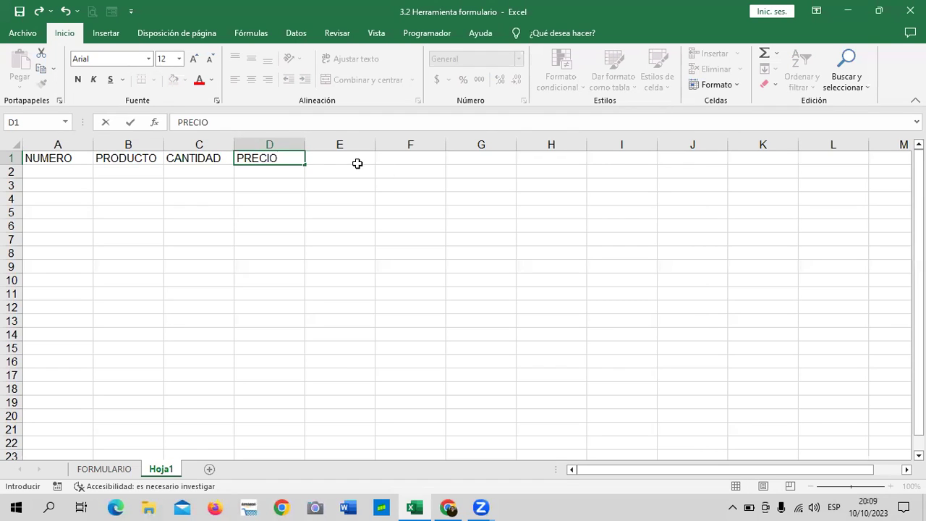
click(358, 165)
text(IVA)
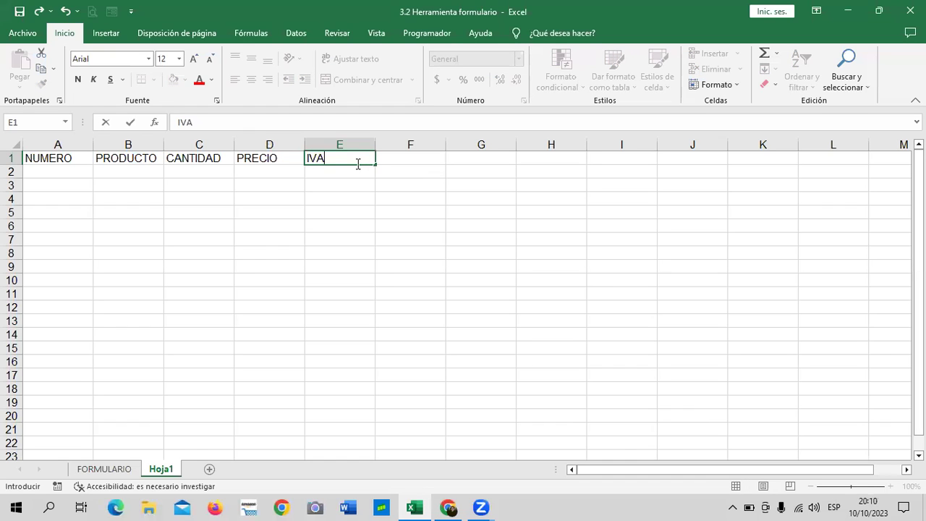
key(Tab)
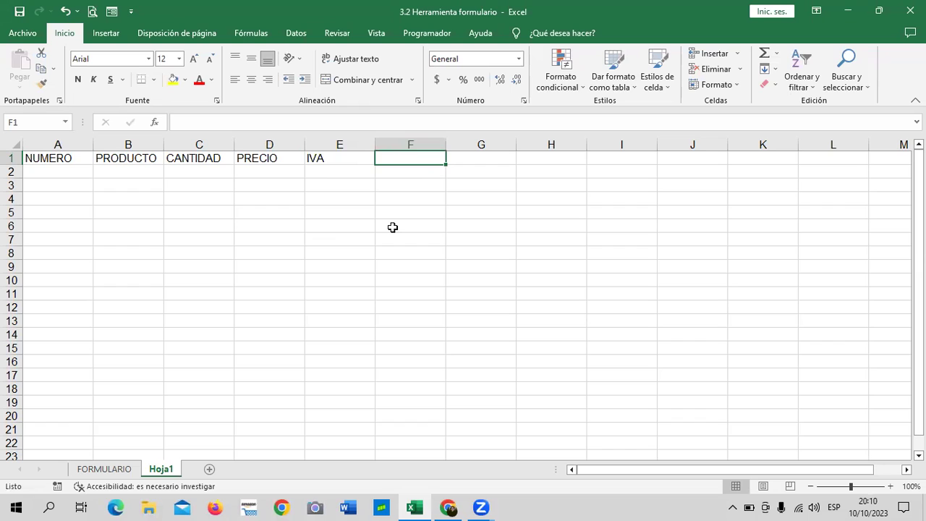
text(TOTAL A PAGAR)
key(Return)
click(424, 157)
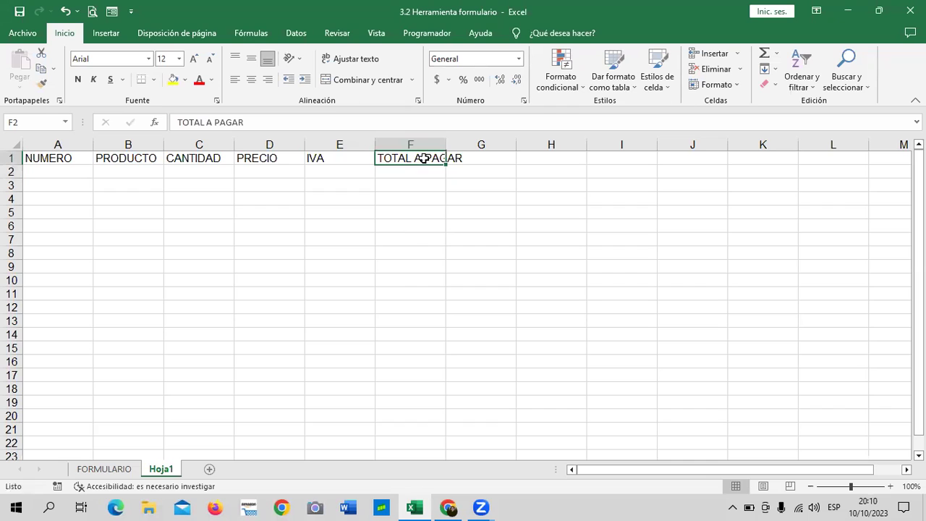
Wrap TOTAL A PAGAR in F1 and apply Todos los bordes to A1:F11.
click(357, 61)
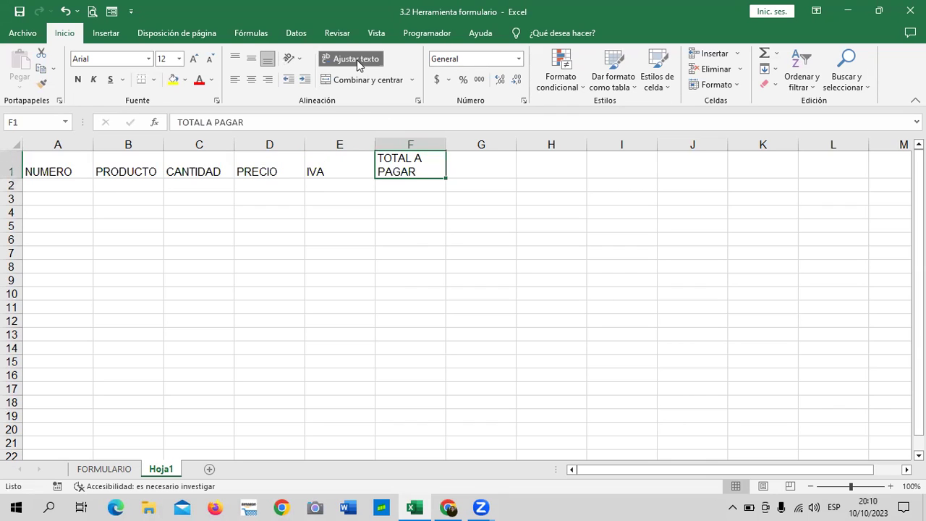
click(155, 255)
mouse_move(82, 166)
mouse_down()
mouse_move(372, 200)
mouse_move(423, 304)
mouse_up()
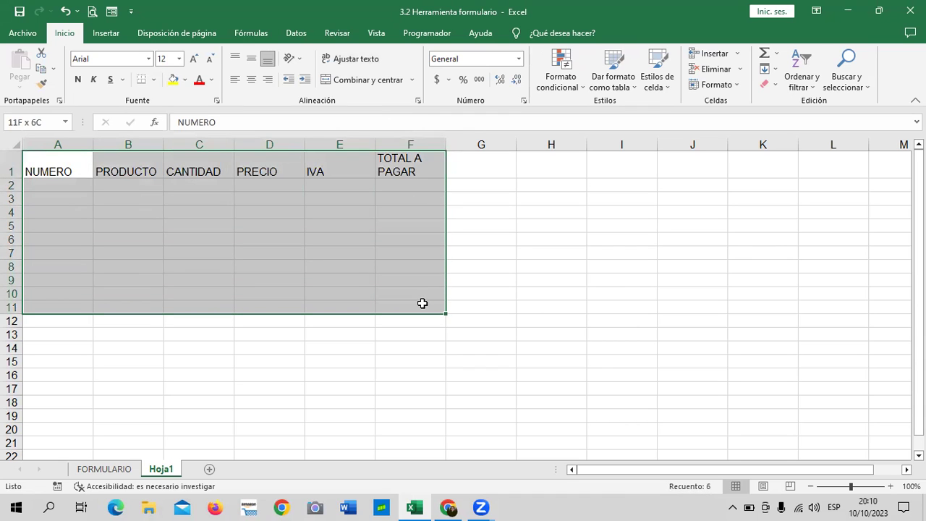
click(153, 80)
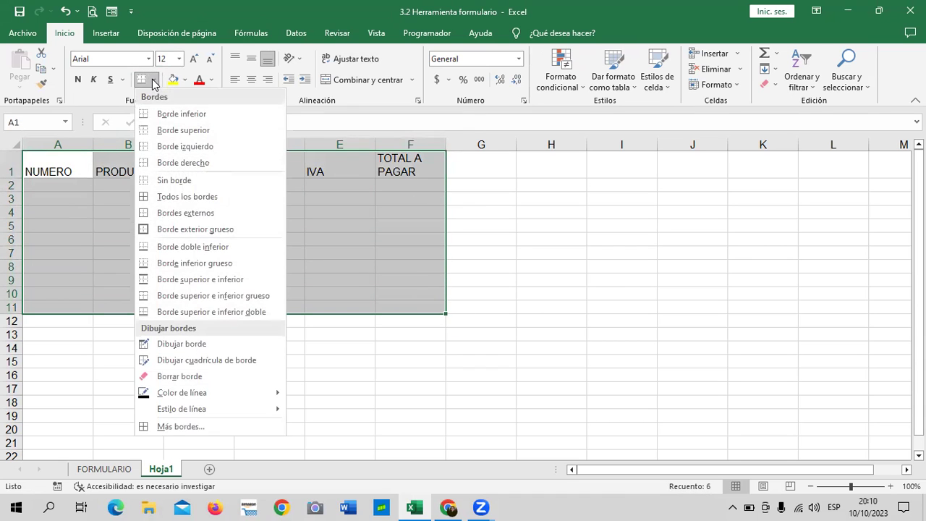
click(203, 203)
Center the header labels in A1:F1.
click(534, 238)
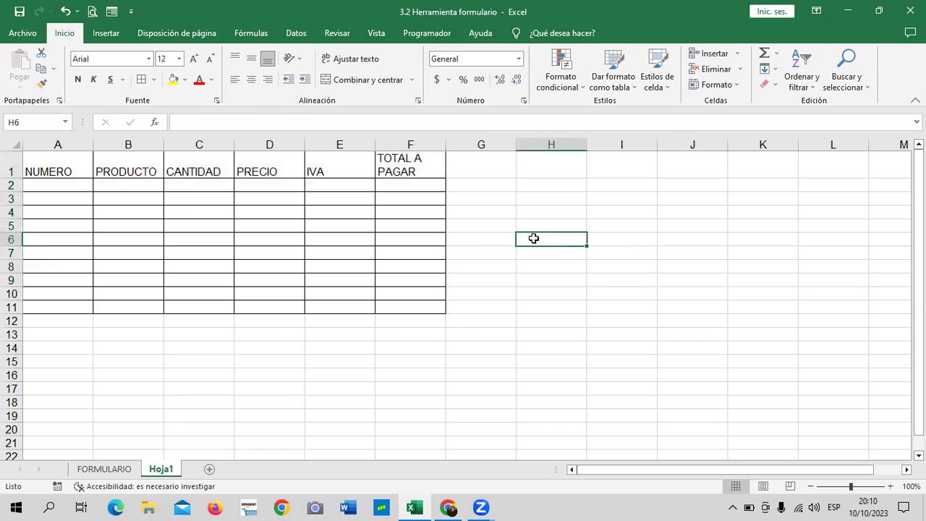
drag(46, 167, 398, 170)
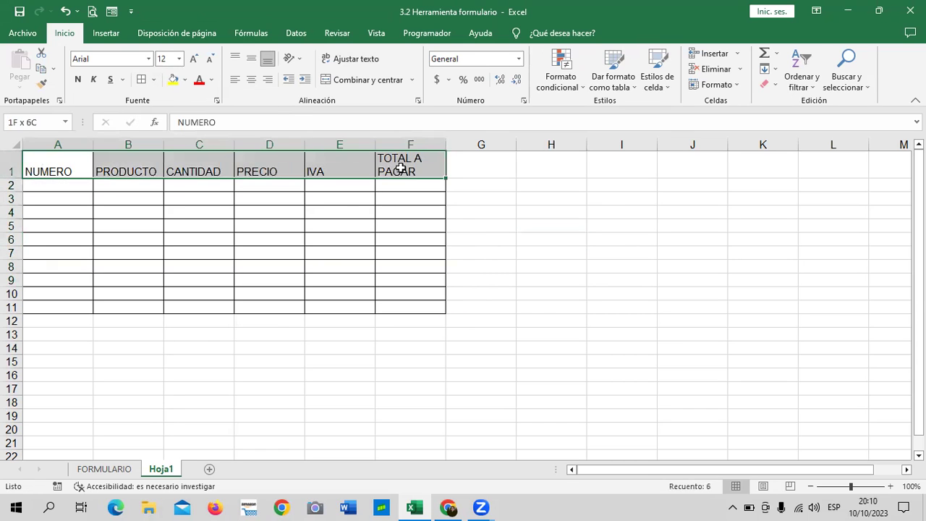
click(250, 80)
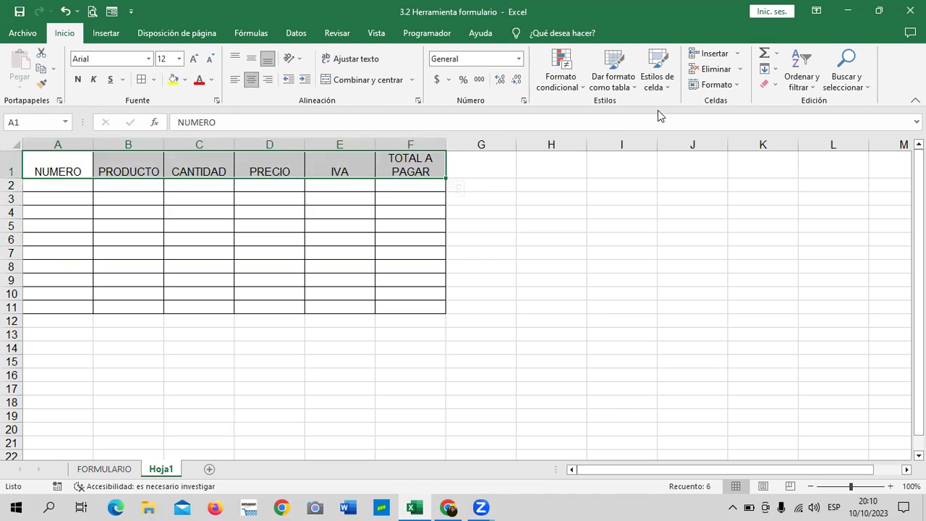
Give the headers the green Énfasis6 cell style and enlarge their font three steps.
click(663, 91)
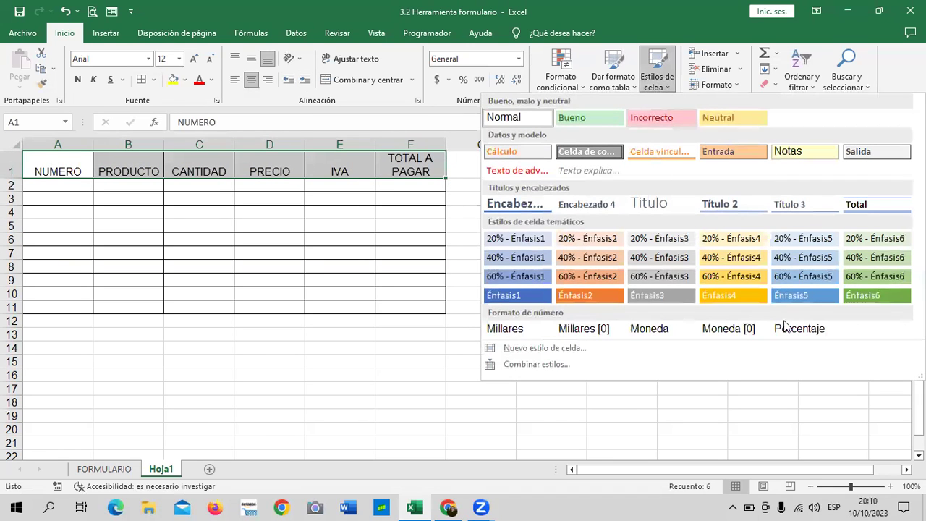
click(891, 294)
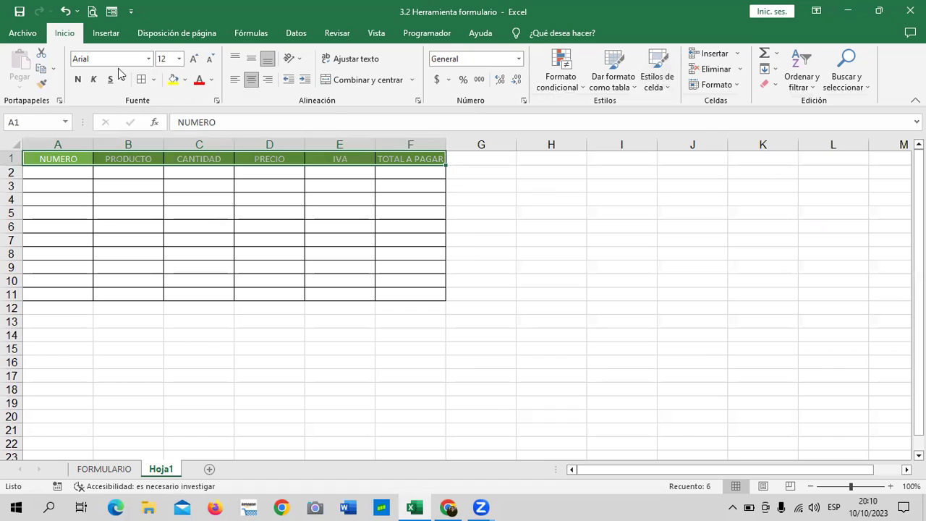
click(193, 59)
click(193, 60)
click(193, 59)
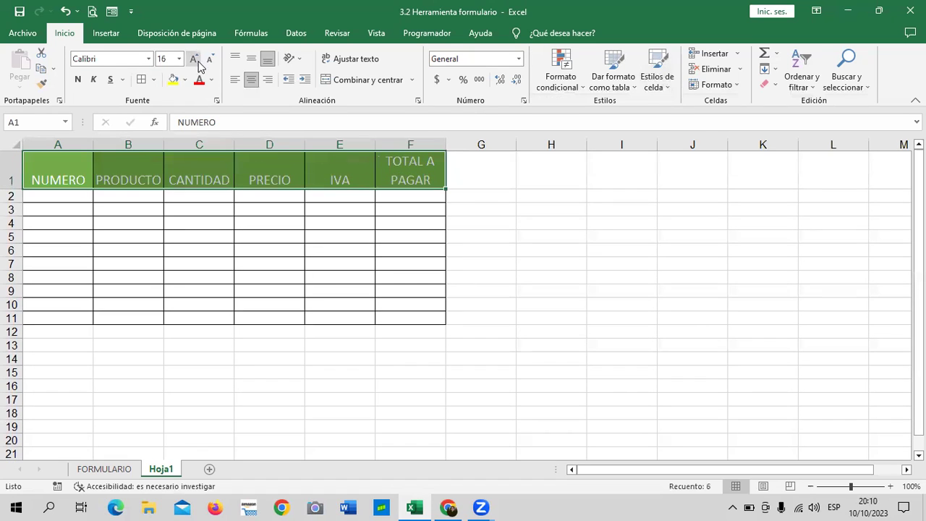
click(238, 273)
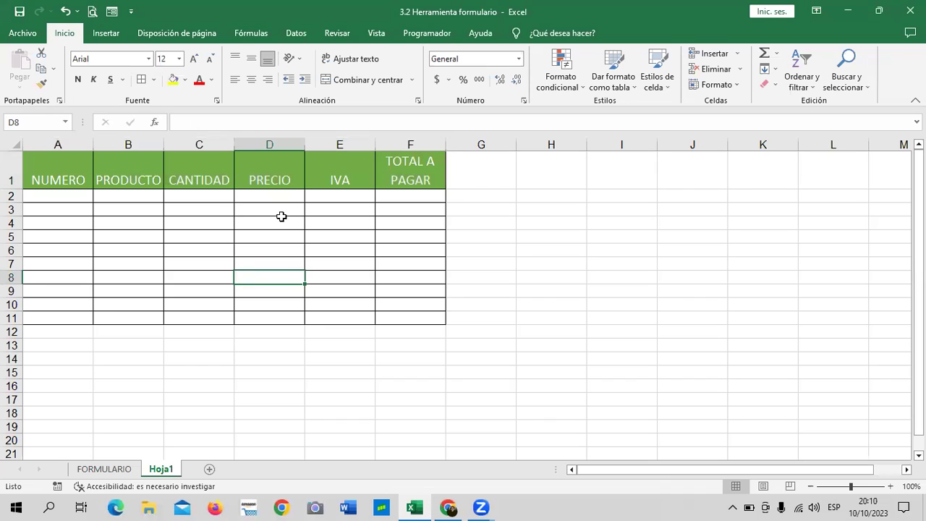
Apply the Contabilidad currency format to D2:F11.
drag(269, 196, 423, 316)
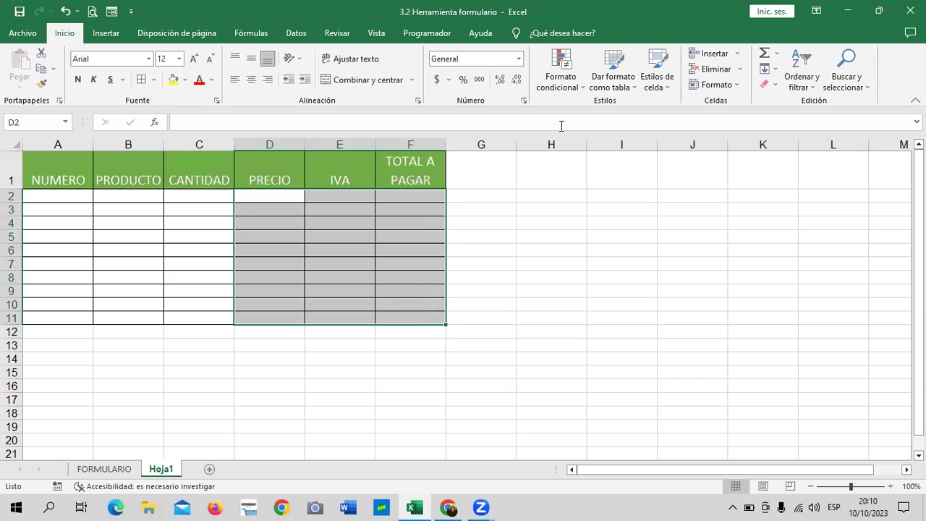
click(437, 85)
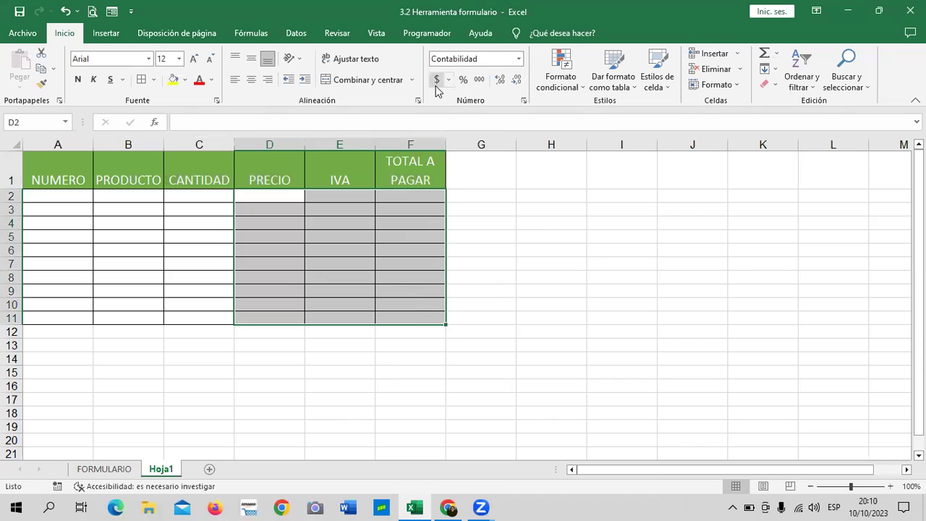
click(592, 343)
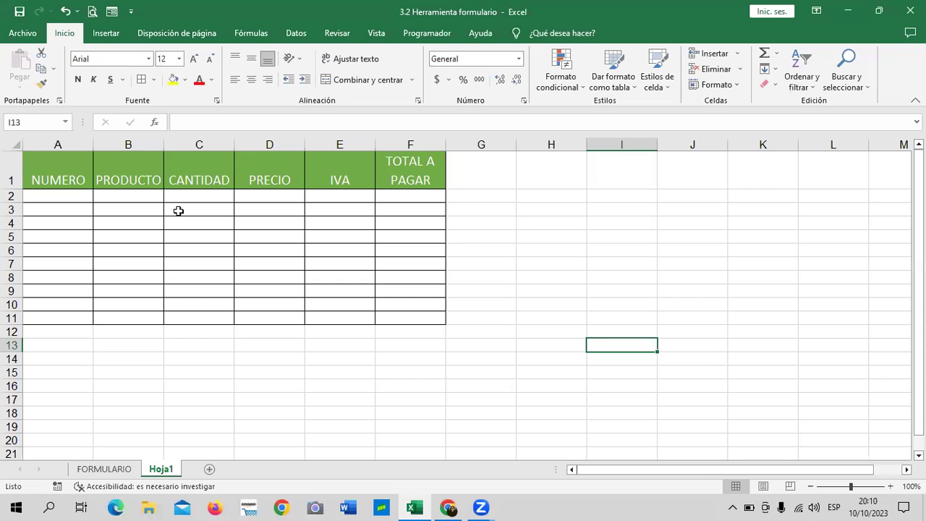
drag(116, 219, 118, 213)
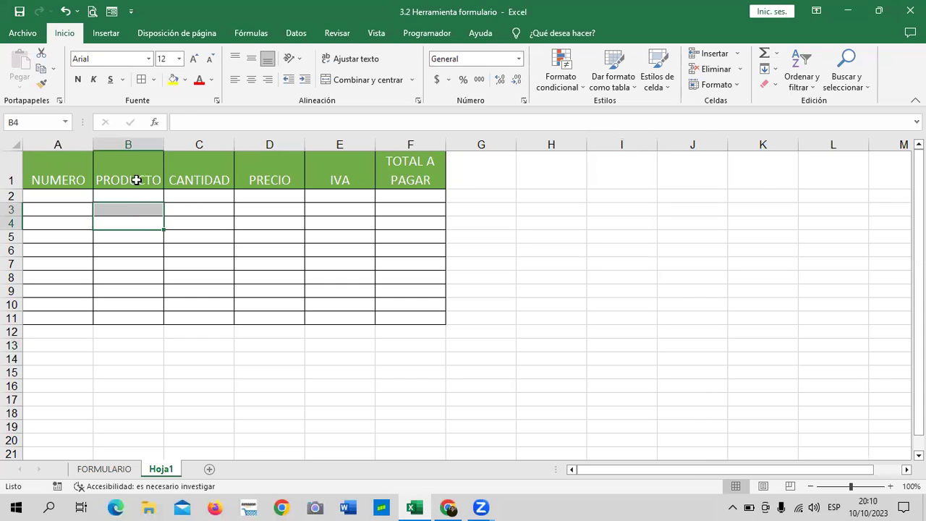
click(58, 169)
click(192, 169)
click(337, 170)
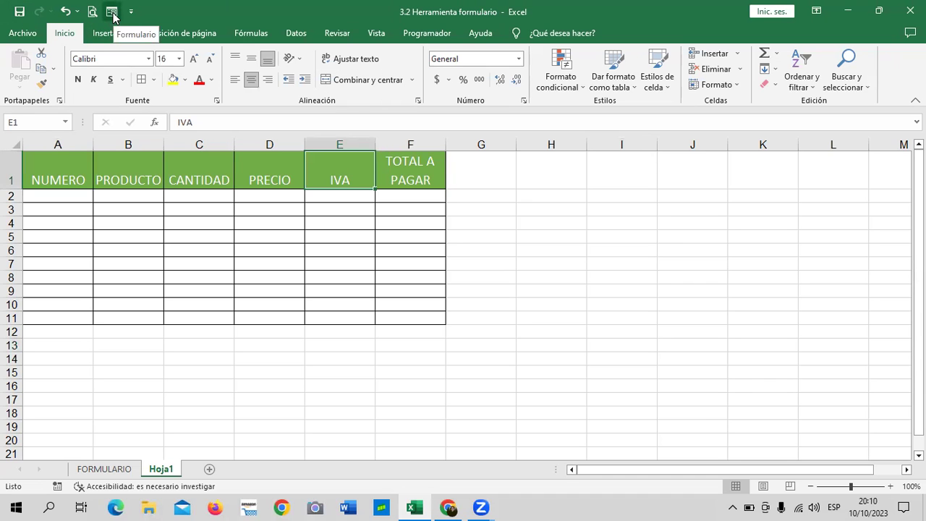
click(113, 13)
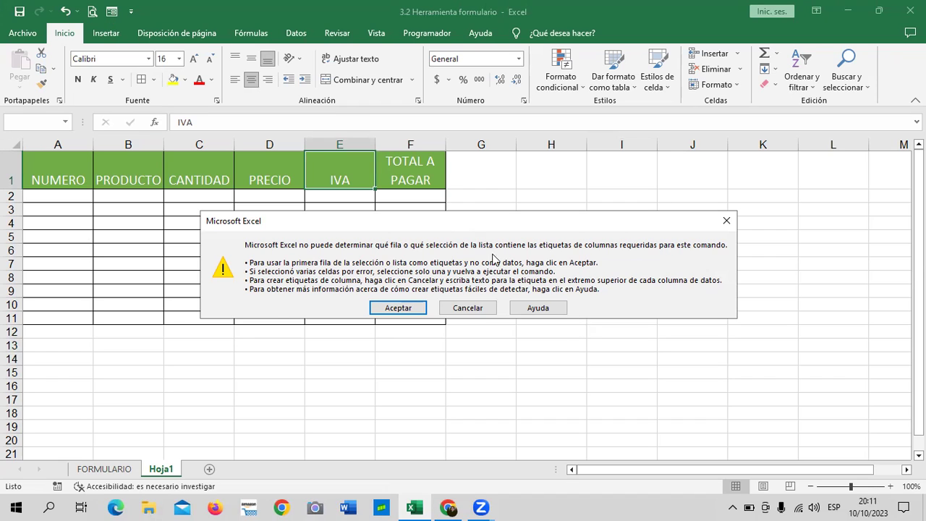
click(409, 310)
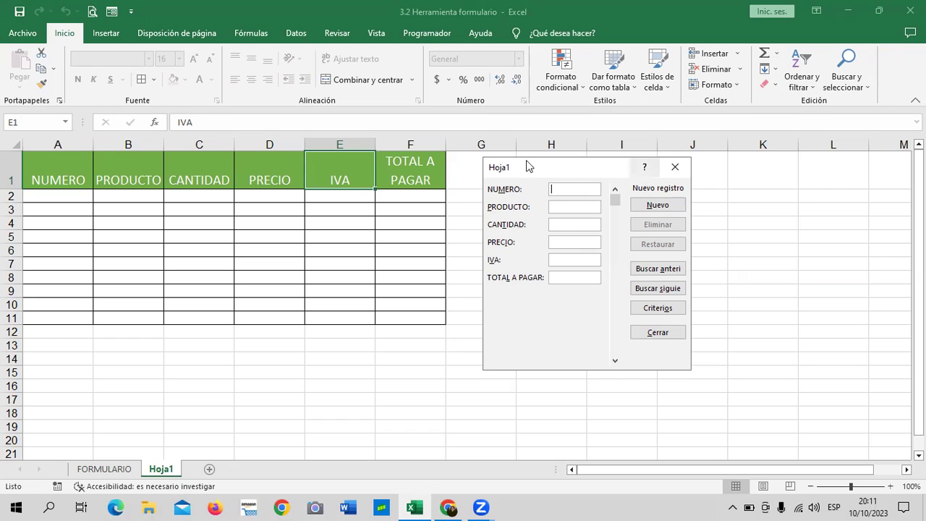
click(680, 167)
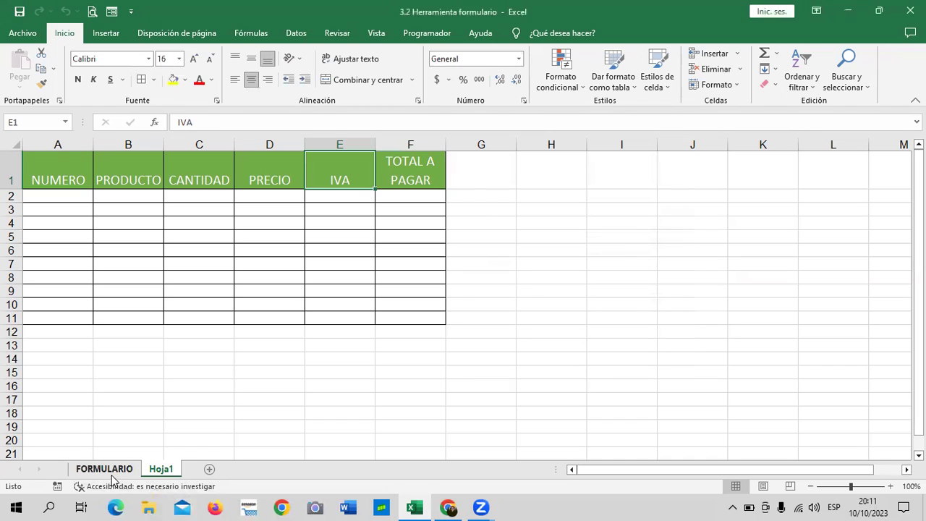
Rename the Hoja1 tab, typing FORMULARIO 1 as its new name.
right_click(165, 479)
click(167, 472)
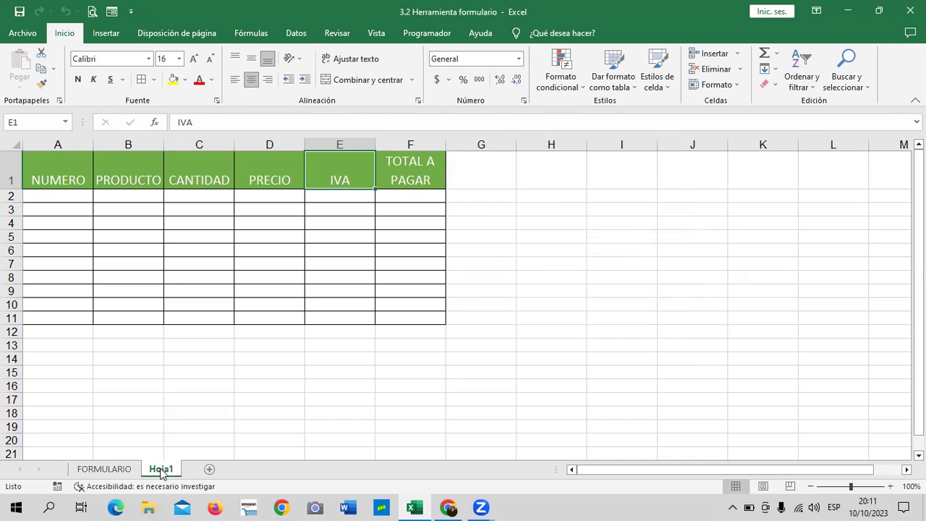
double_click(168, 471)
text(FORMULARIO)
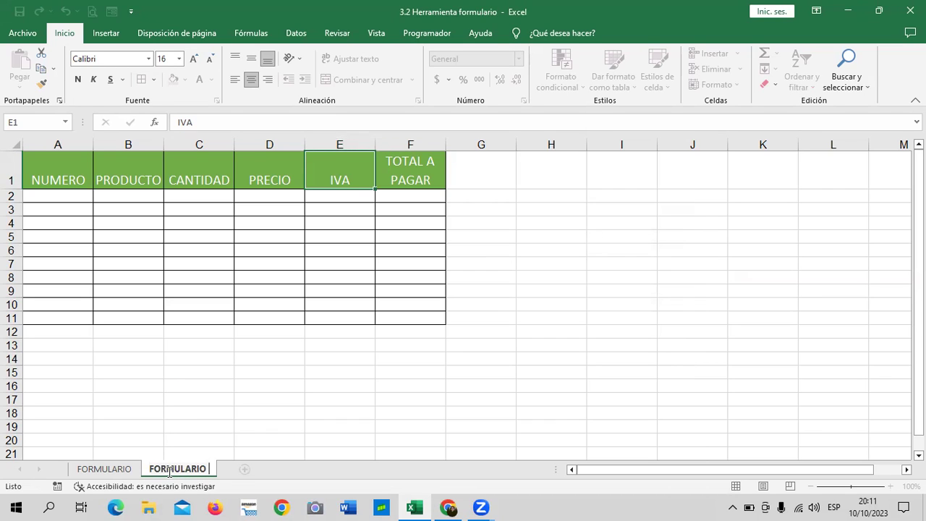
text( 1)
Confirm FORMULARIO 1 as the sheet name.
click(612, 289)
click(267, 194)
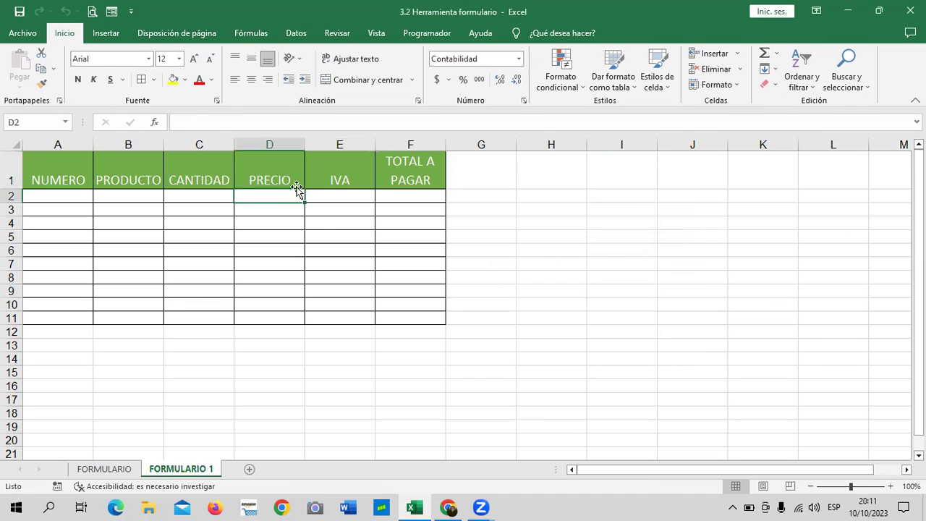
click(173, 210)
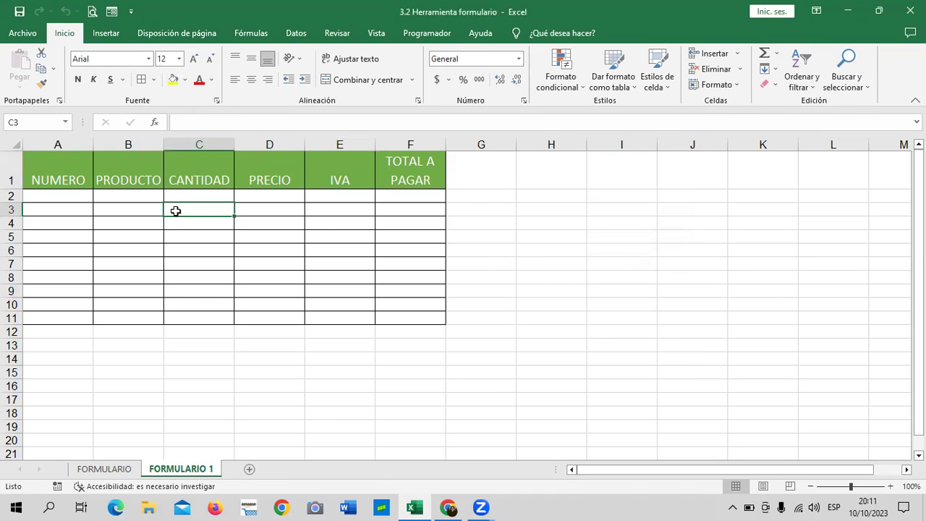
Open the Formulario data form from E1, accepting row 1 as column labels.
click(112, 12)
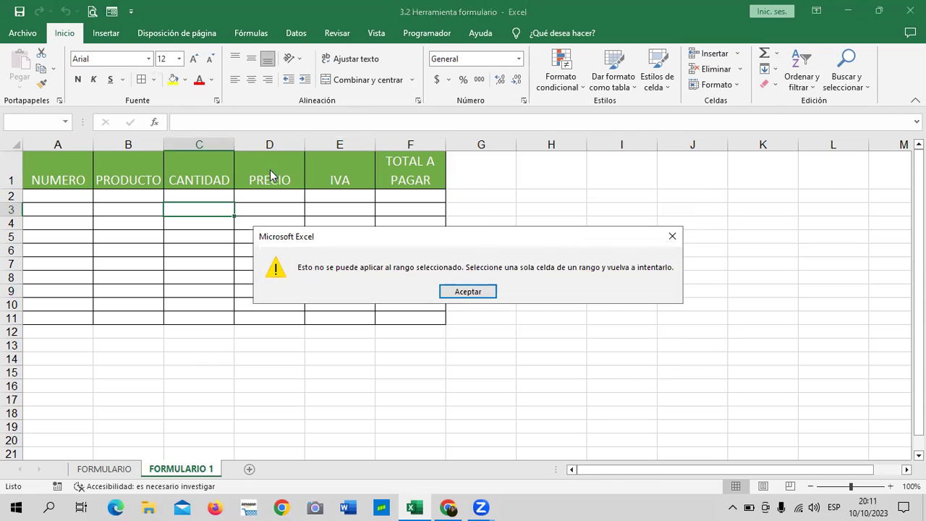
click(452, 292)
click(331, 168)
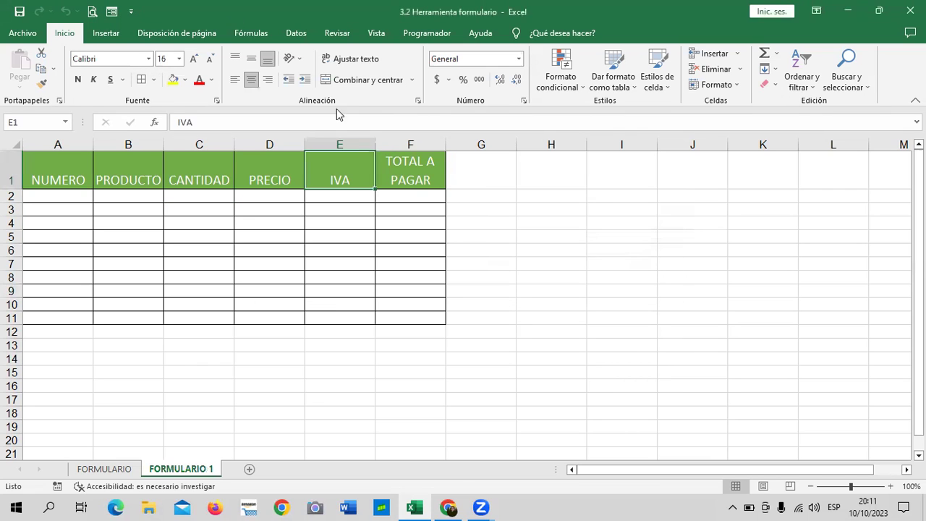
click(114, 12)
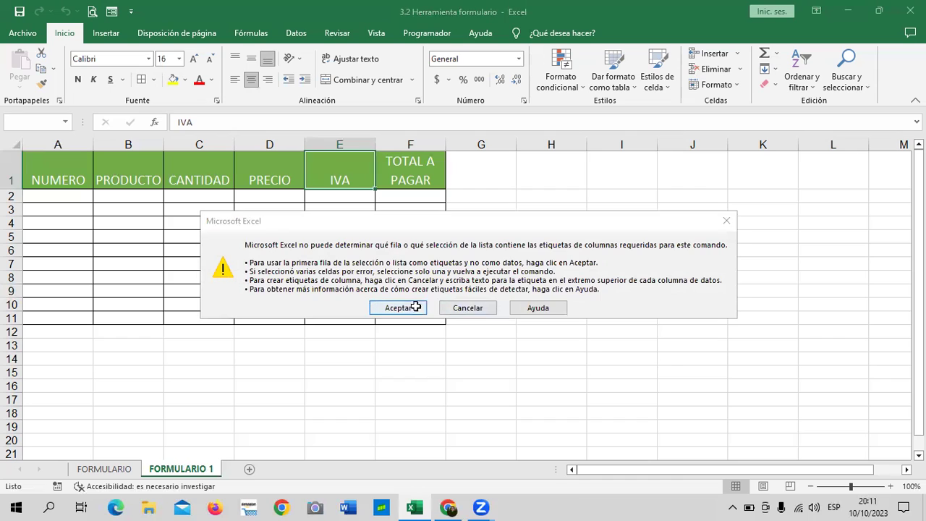
click(413, 308)
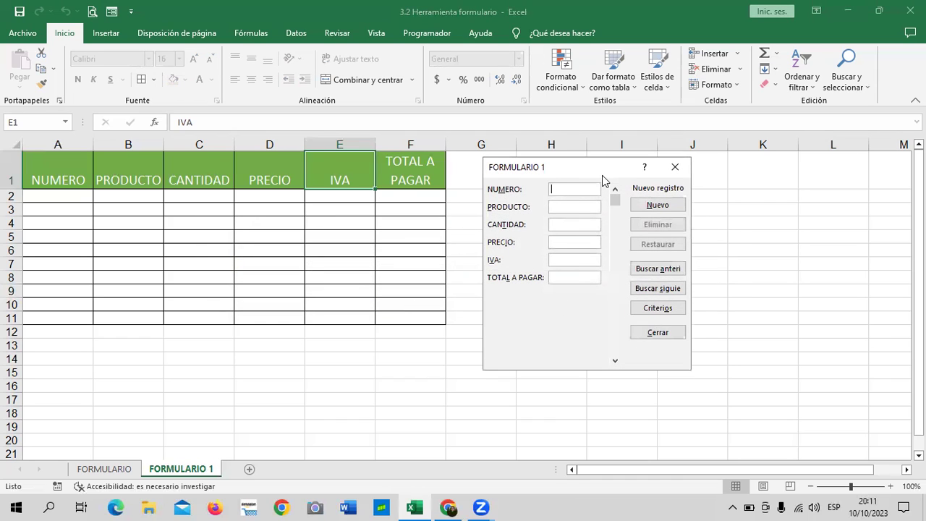
drag(602, 175, 632, 185)
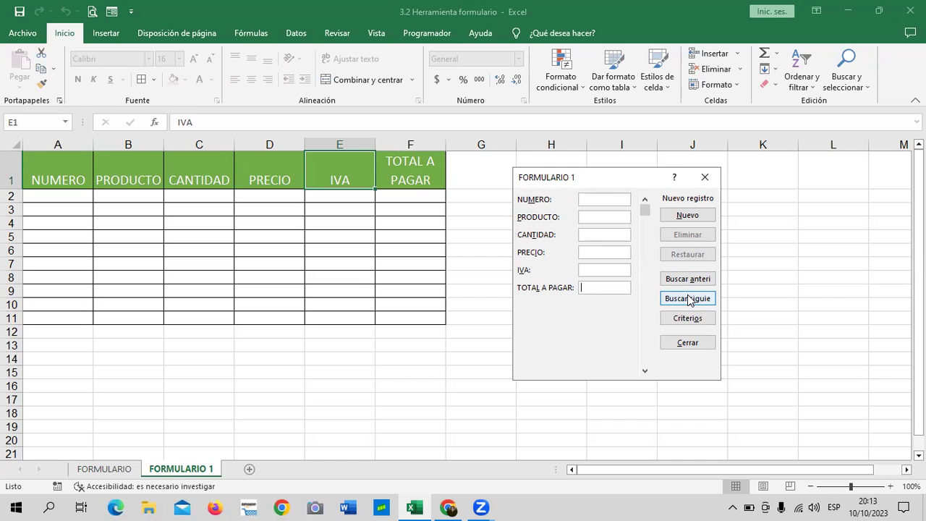
click(602, 199)
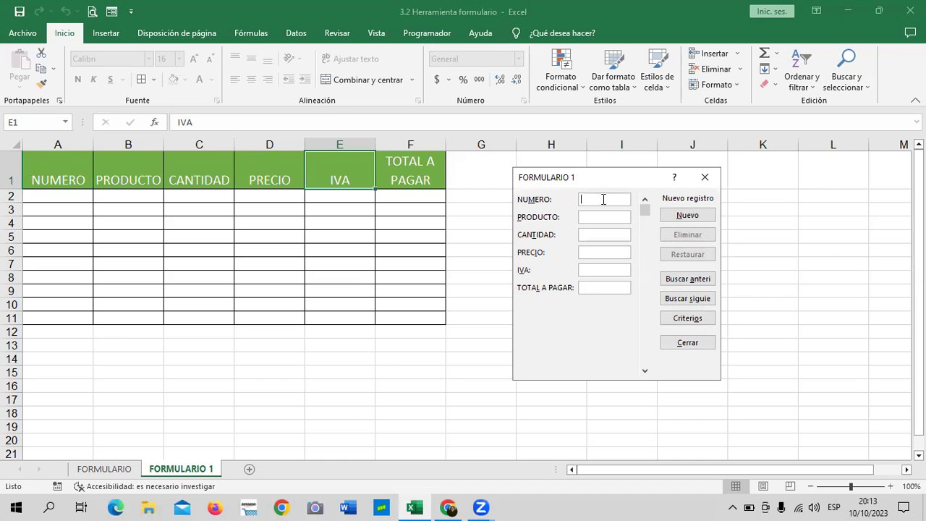
Add record 1 via the data form: CAJA DE LAPICEROS BIC, quantity 10, price $2.00.
key(Tab)
key(Tab)
key(Tab)
key(Tab)
key(Tab)
key(Tab)
key(Tab)
click(593, 288)
click(623, 199)
text(1)
key(Tab)
text(CAJA DE LAPICEROS )
text(B)
text(C)
key(Tab)
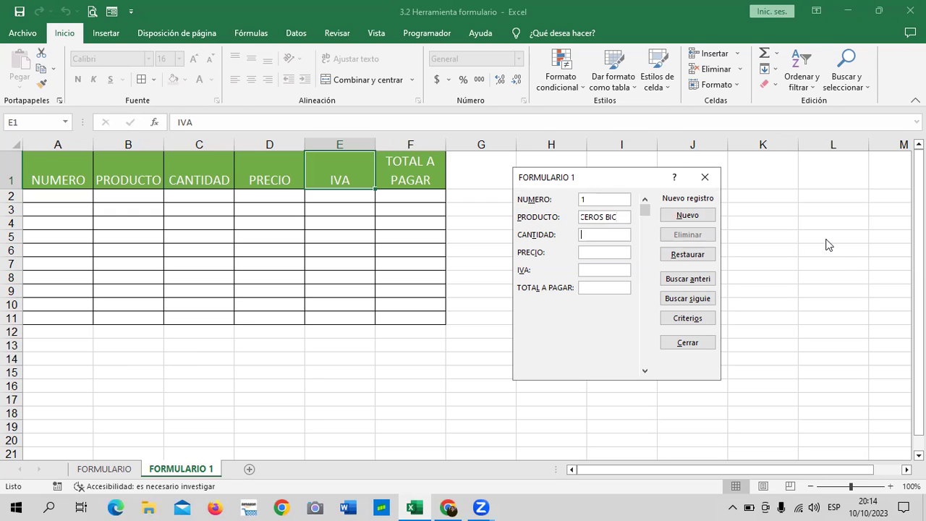
text(10)
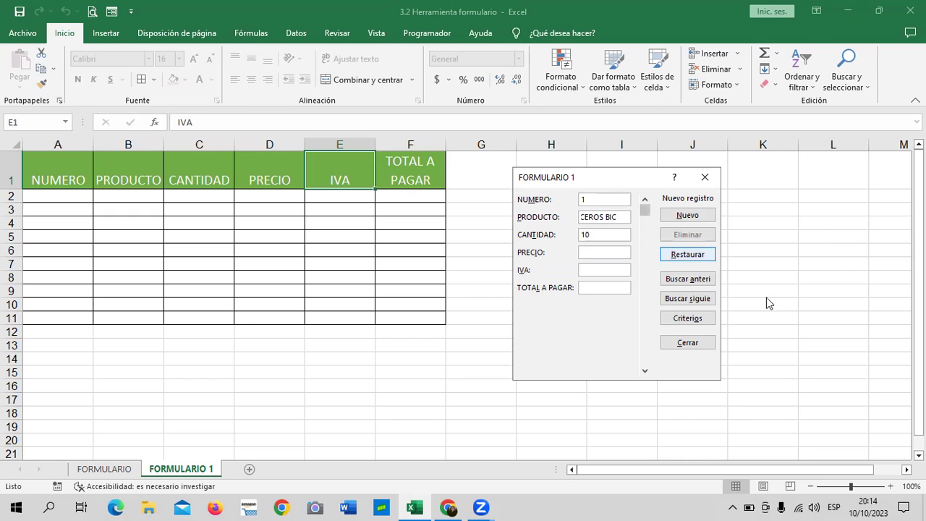
text(2)
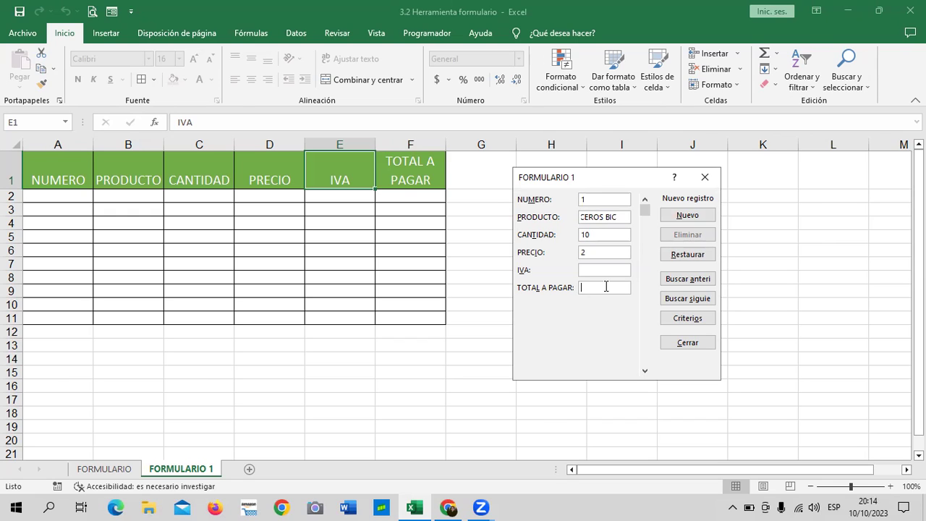
key(Return)
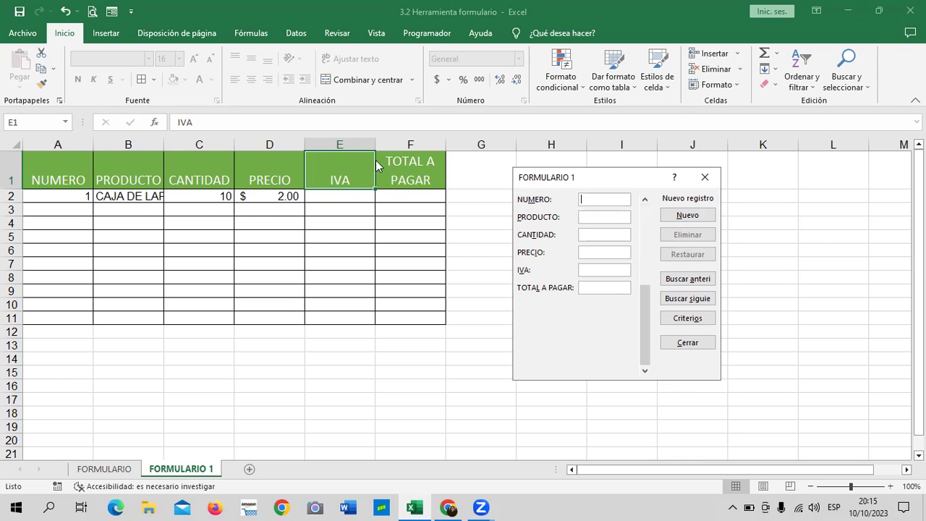
Close the data form and AutoFit column B to fit the product name.
click(705, 177)
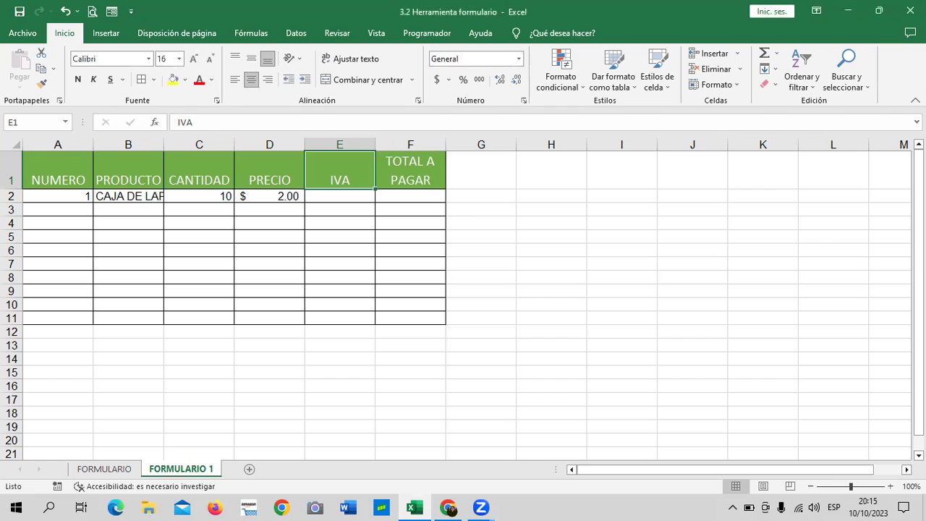
double_click(164, 143)
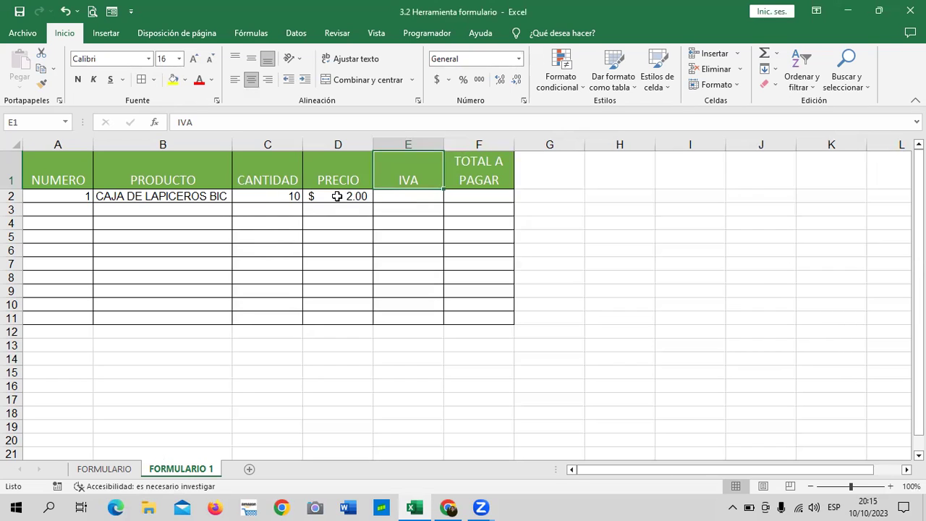
click(410, 196)
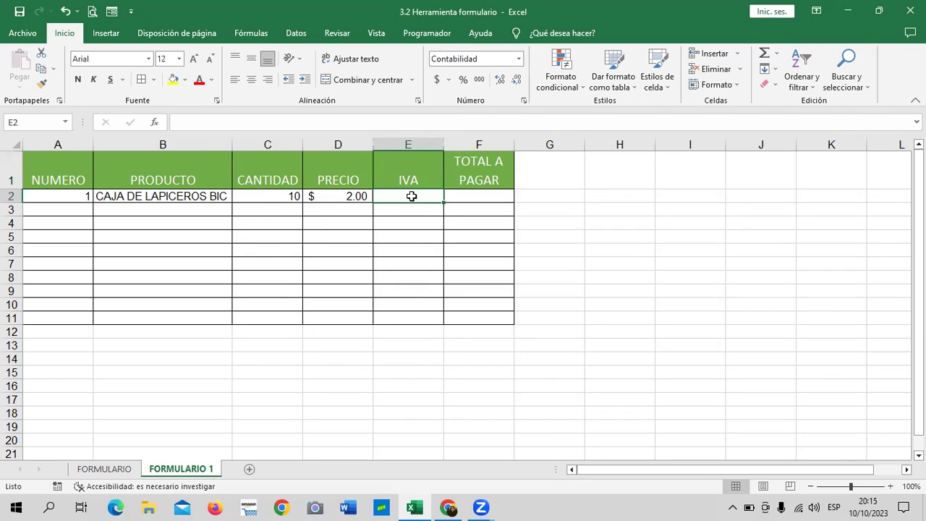
Review the row 2 values and select E2 for the IVA formula.
click(461, 198)
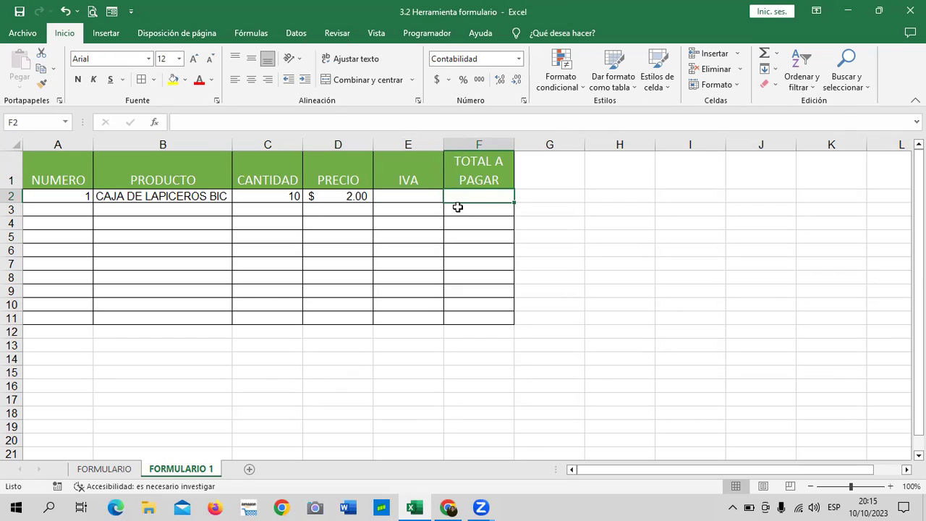
click(385, 195)
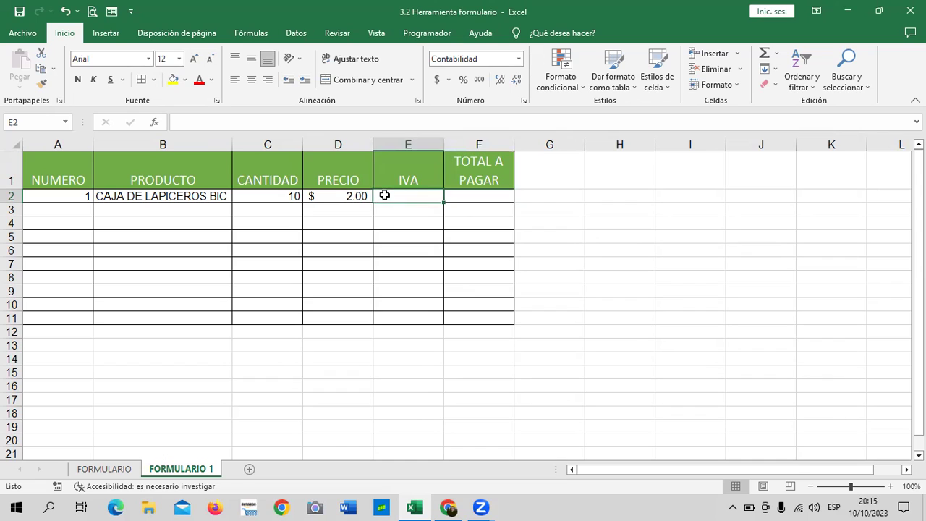
click(338, 187)
click(407, 200)
click(356, 197)
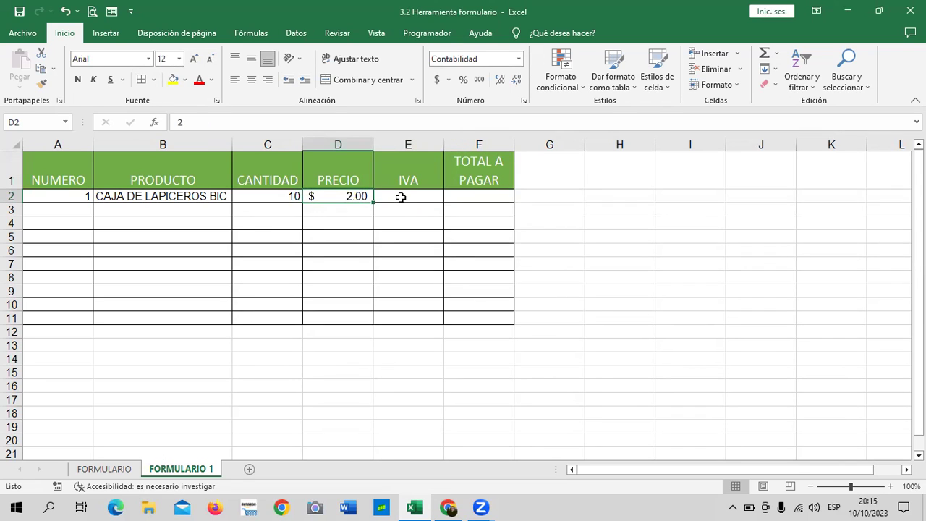
click(289, 196)
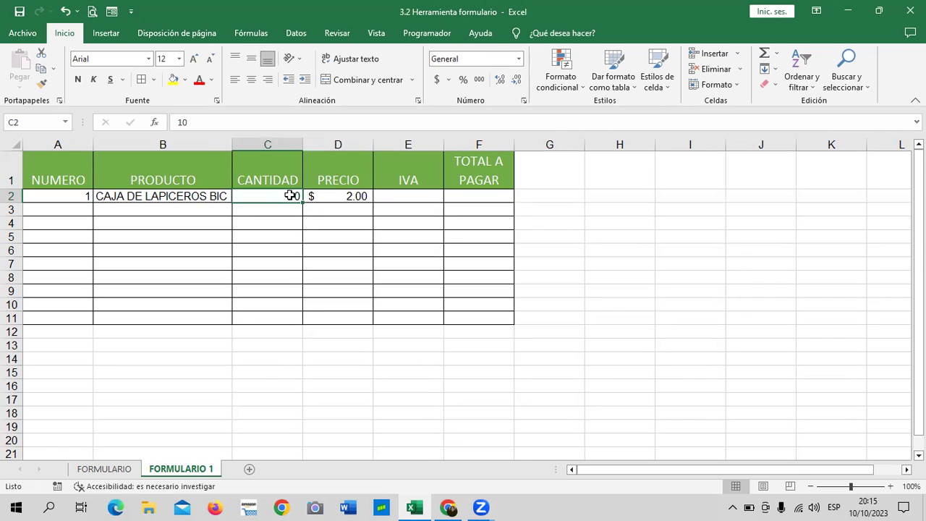
click(415, 199)
click(478, 198)
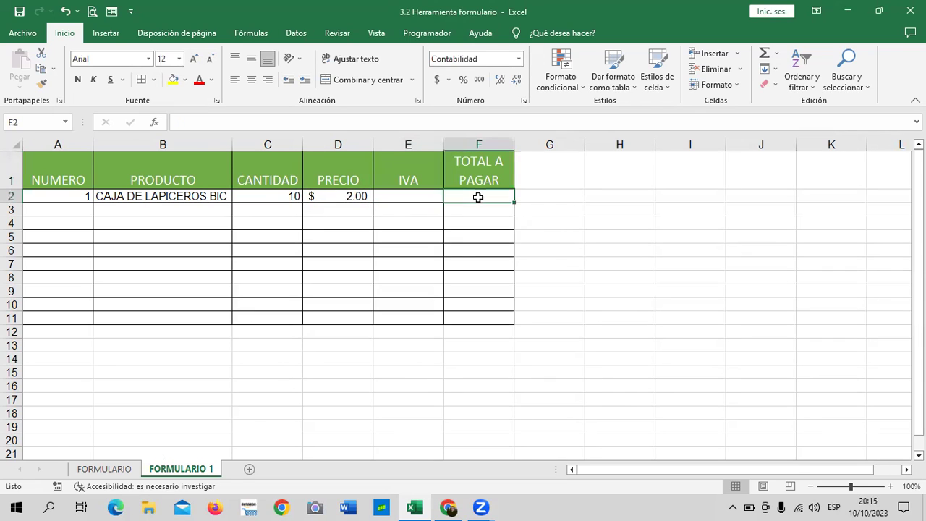
click(418, 194)
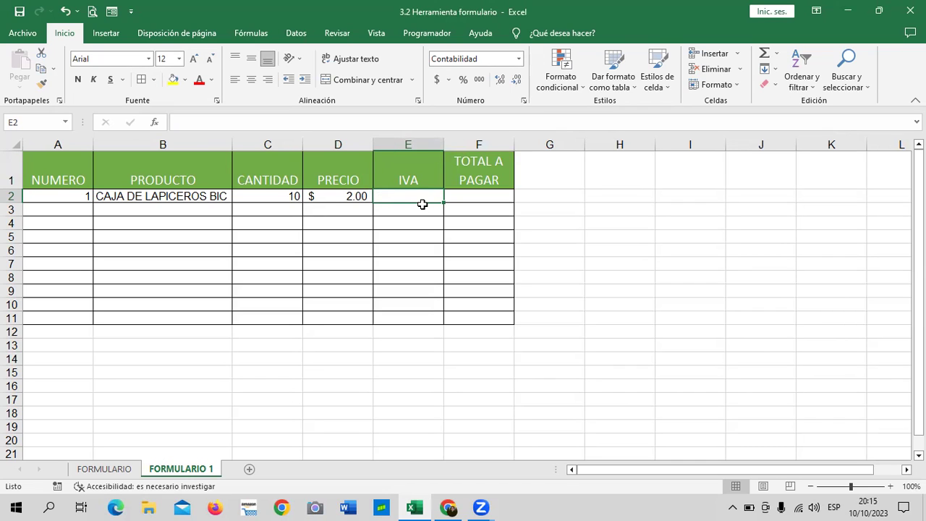
Enter the formula =D2*1.13 in E2.
text(=)
click(350, 198)
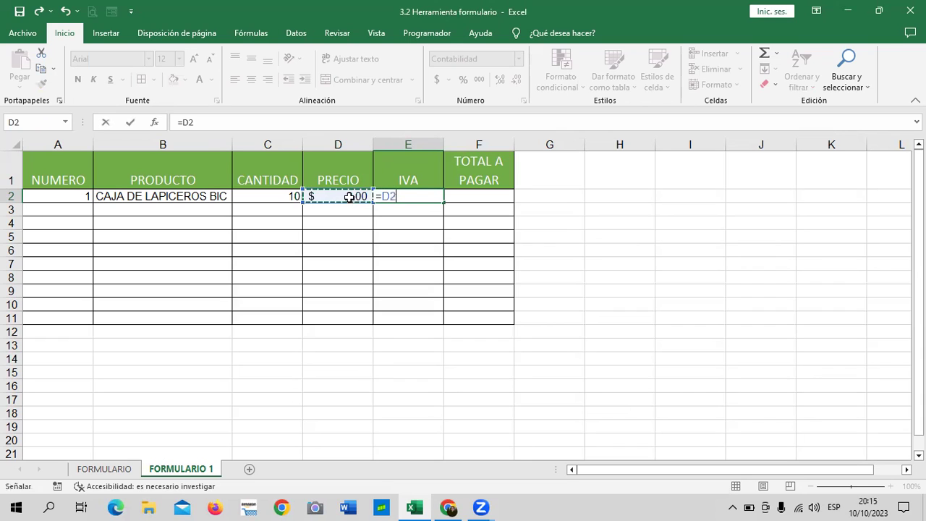
text(*1.13)
key(Return)
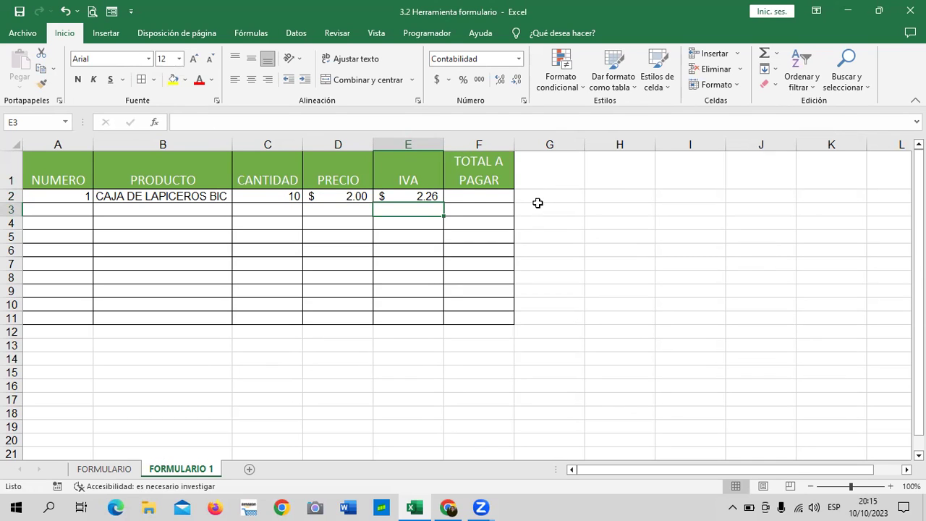
Correct the E2 formula to =D2*13%, giving $0.26.
click(321, 192)
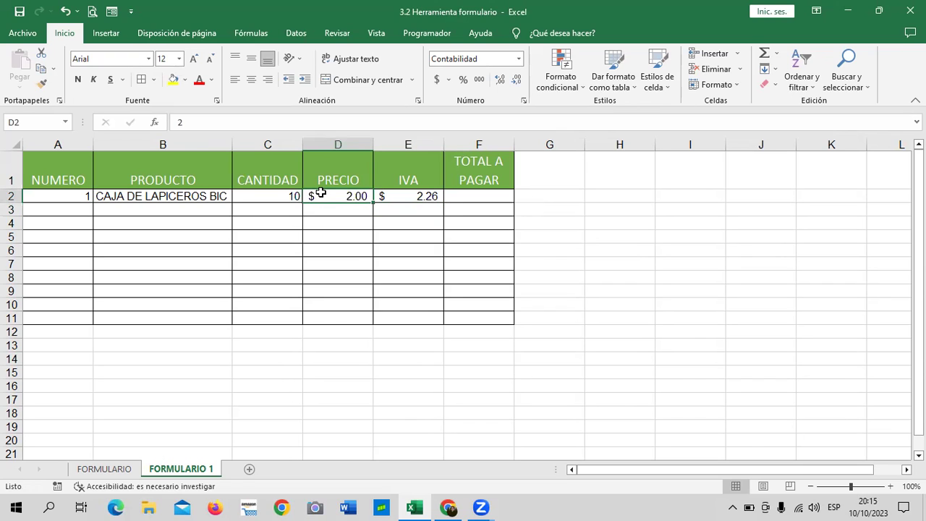
click(386, 194)
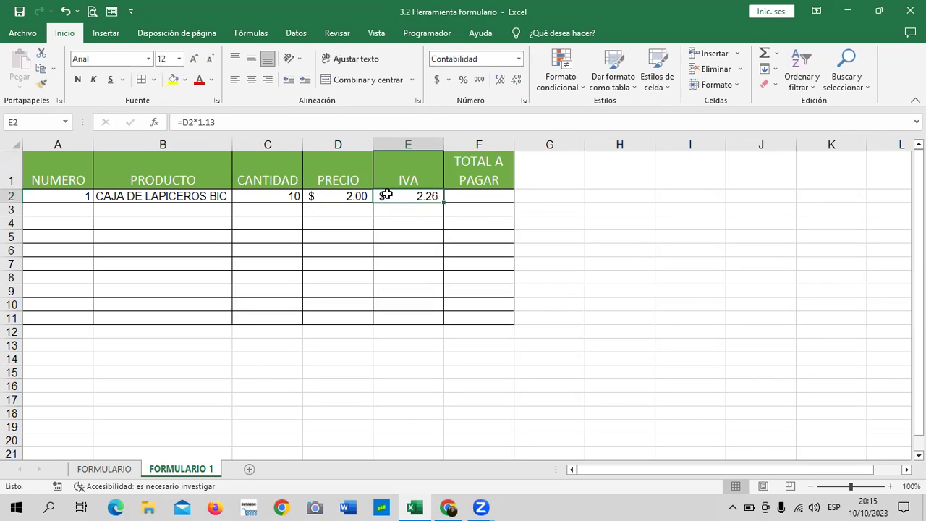
click(324, 122)
key(BackSpace)
key(BackSpace)
key(BackSpace)
key(BackSpace)
text(13%)
key(Return)
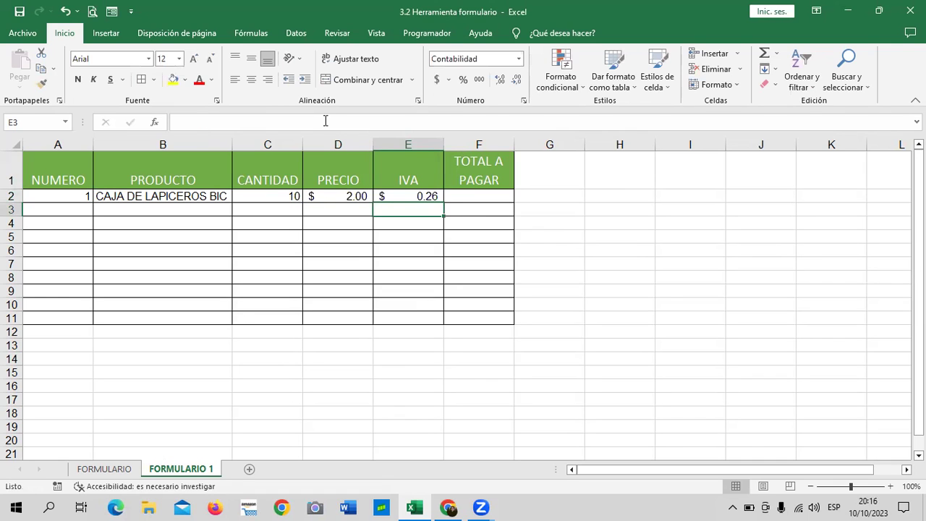
click(350, 197)
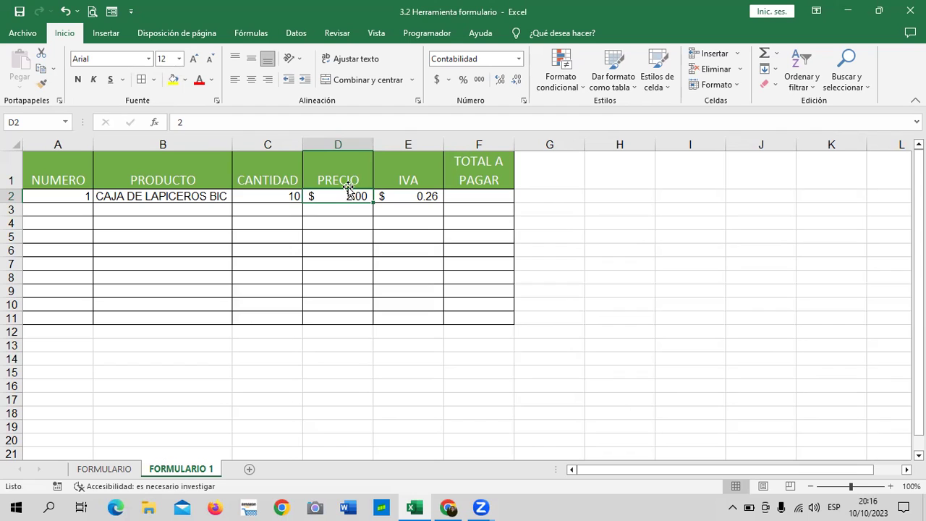
Change the D1 header to PRECIO POR UNIDAD and wrap its text.
click(350, 162)
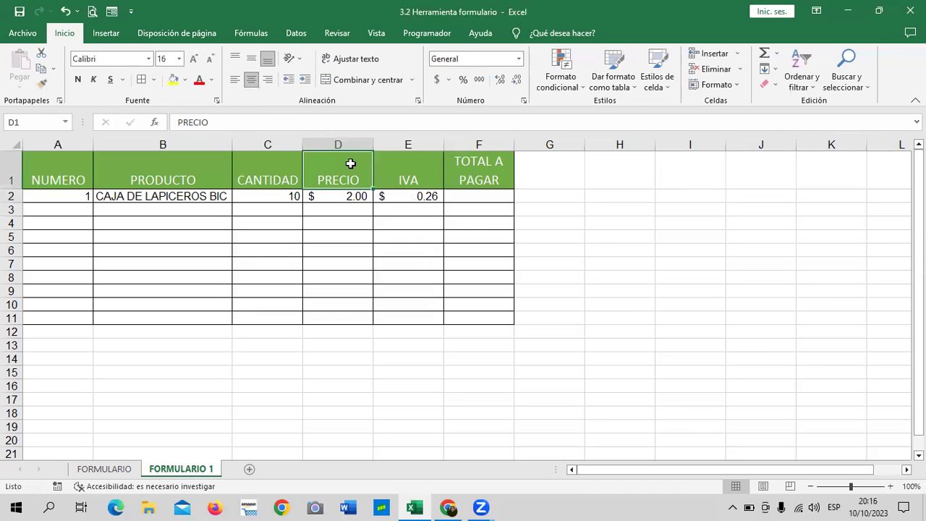
click(291, 122)
text(POR UNIDAD)
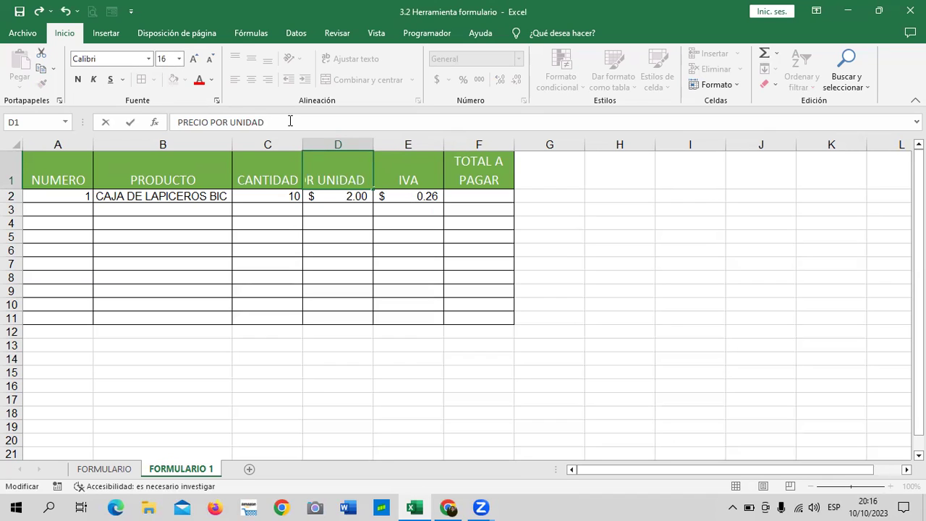
key(Return)
click(345, 153)
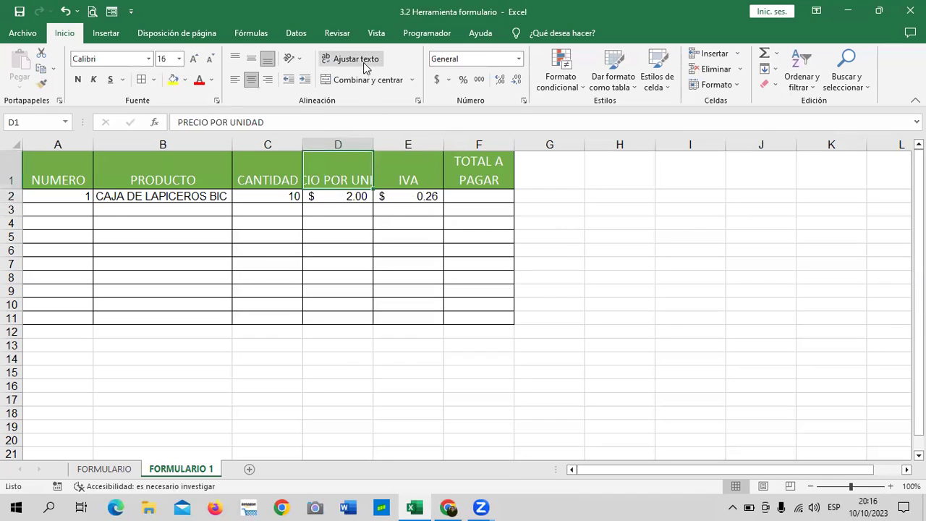
click(364, 61)
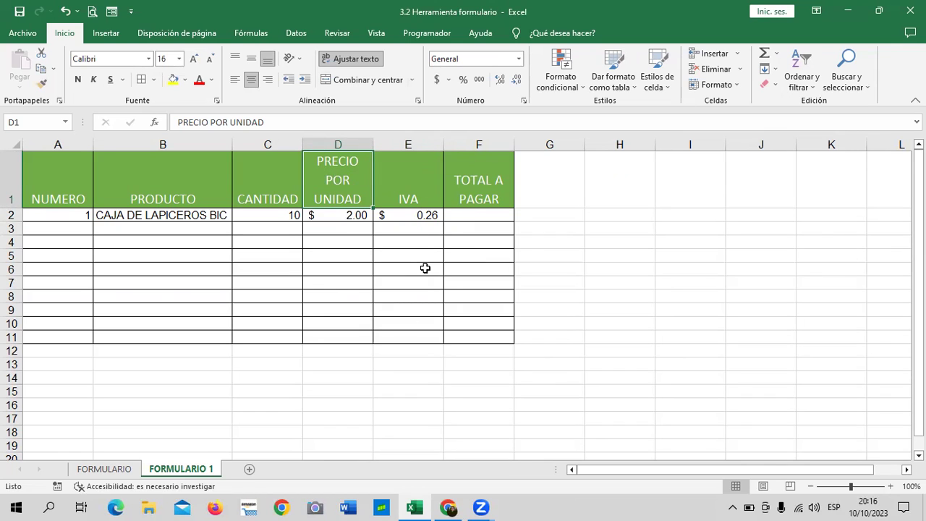
click(478, 206)
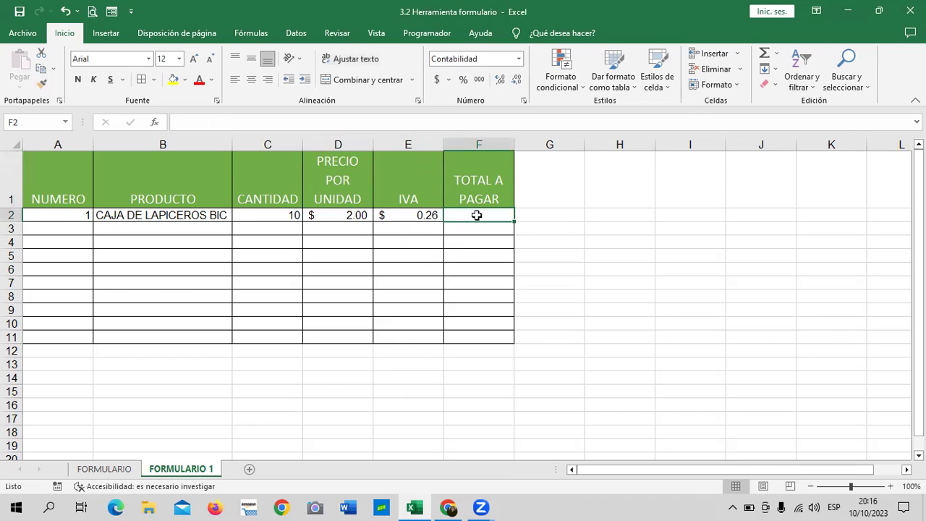
click(277, 179)
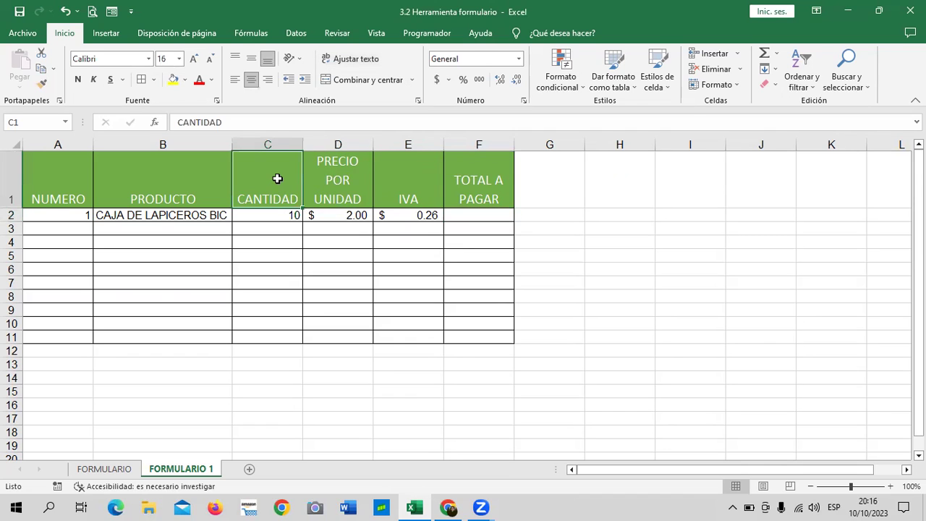
Launch the Formulario data form from the Quick Access Toolbar, move it aside, and begin a blank record.
click(113, 12)
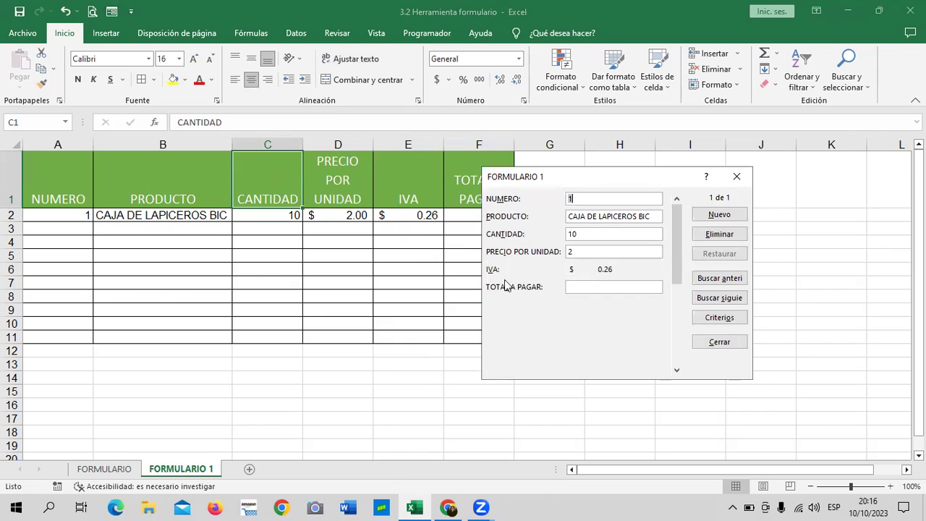
drag(670, 174, 715, 165)
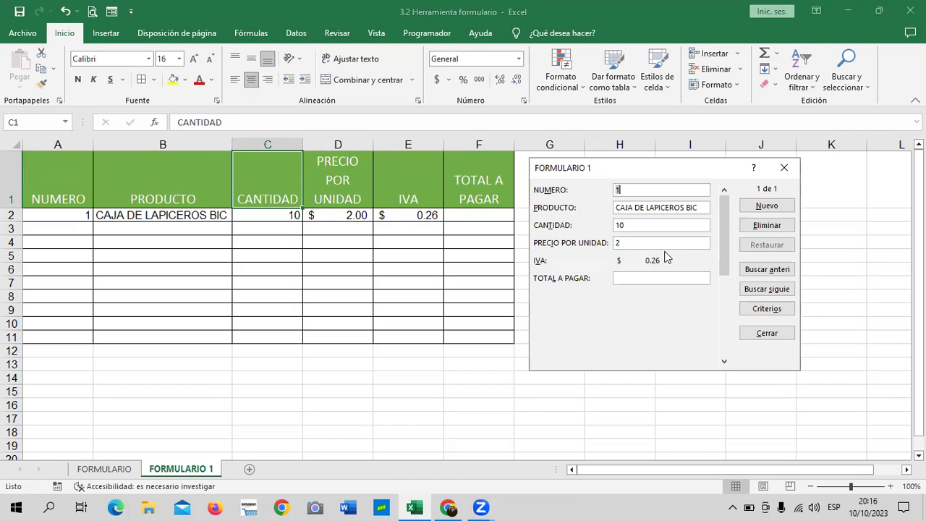
click(648, 279)
key(Tab)
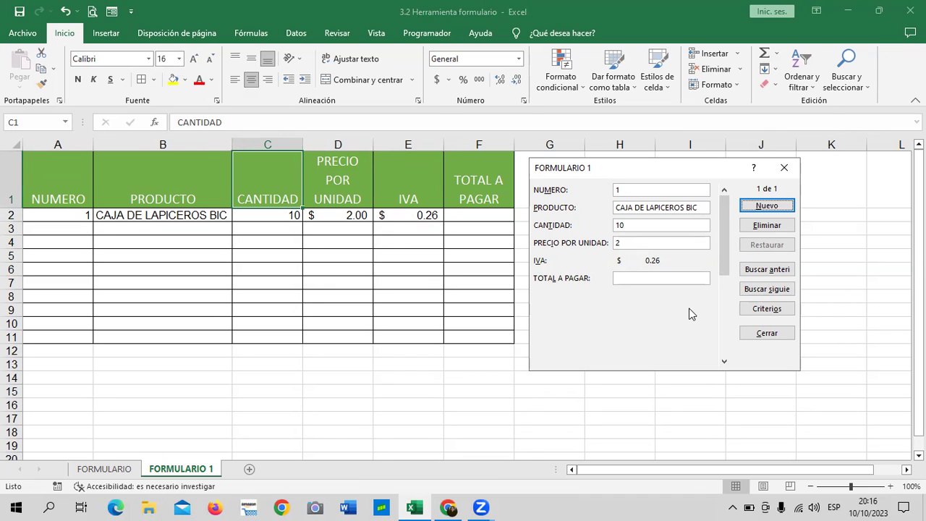
key(Return)
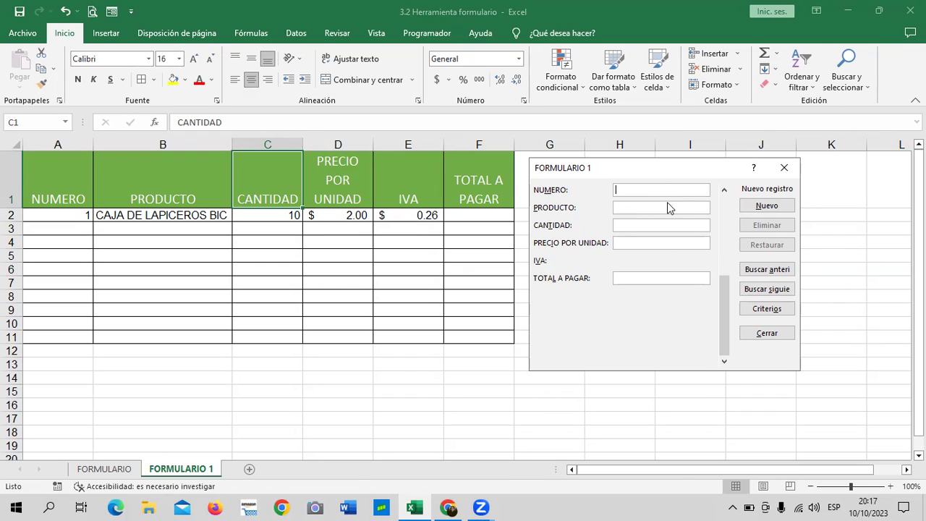
Add record 2: CUADERNO RAYADO #3, quantity 5, price 1.50, with IVA calculating to 0.20.
text(2)
key(Tab)
text(CUADERNO)
text( RAYADO )
text(3)
key(BackSpace)
text(#3)
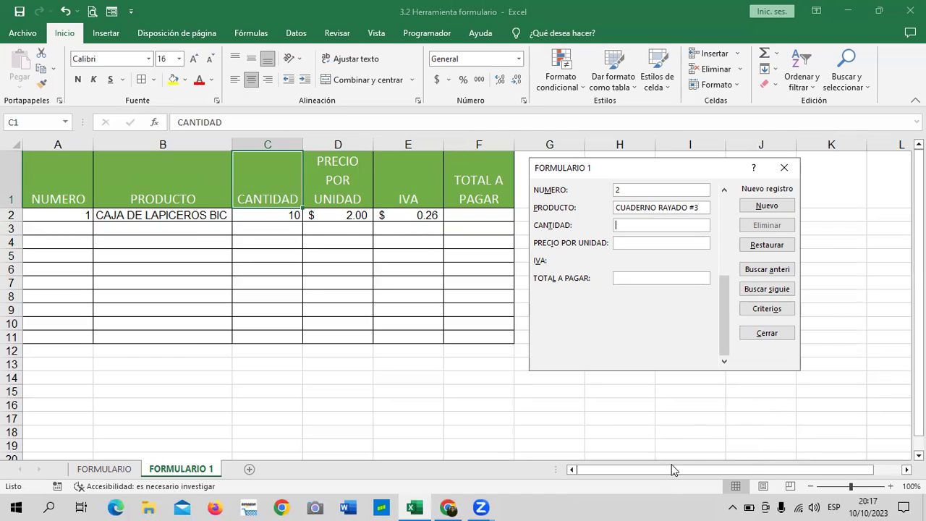
text(5)
key(Tab)
text(1.50)
key(Tab)
key(Return)
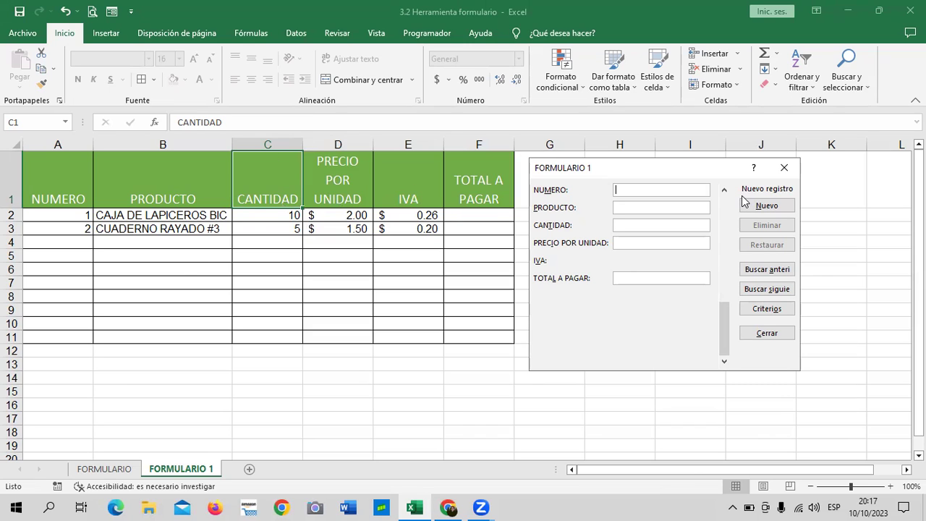
Change record 2's CANTIDAD from 5 to 6 in the data form and save it.
drag(724, 325, 723, 207)
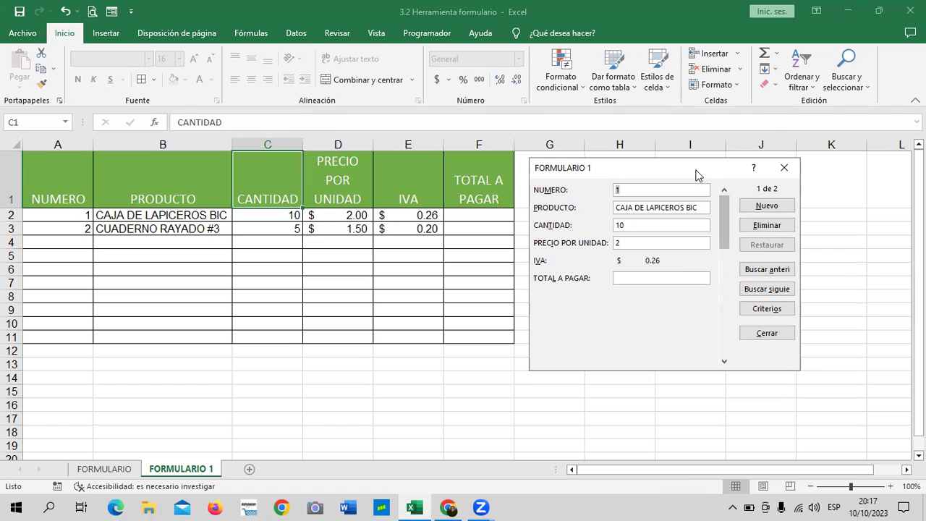
drag(687, 172, 503, 97)
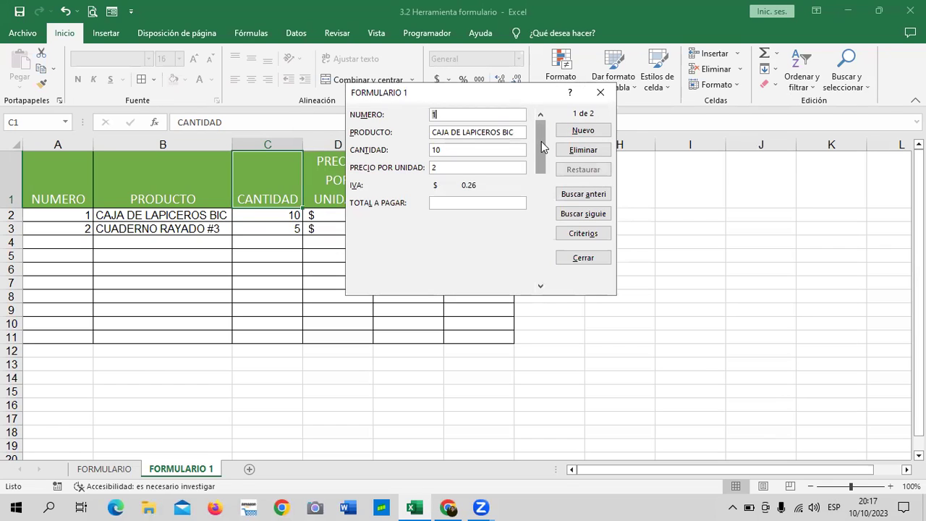
drag(542, 141, 539, 213)
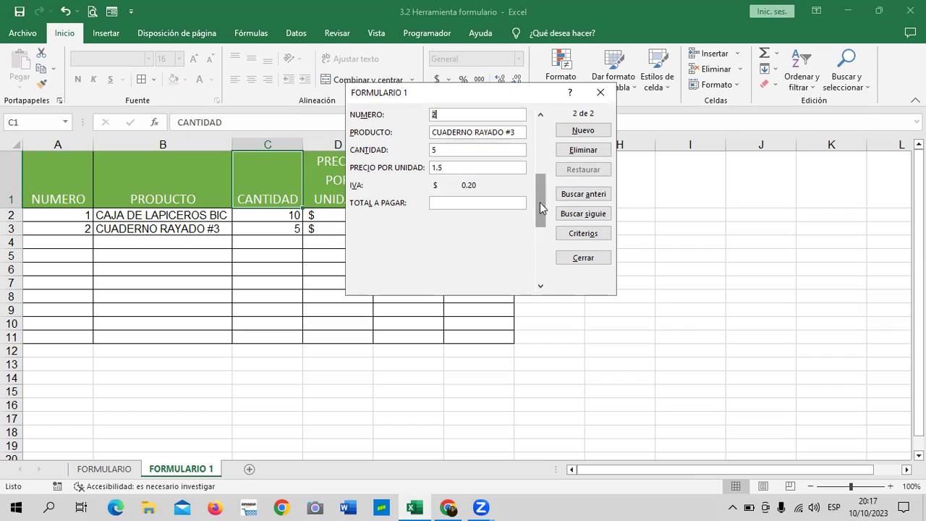
click(482, 151)
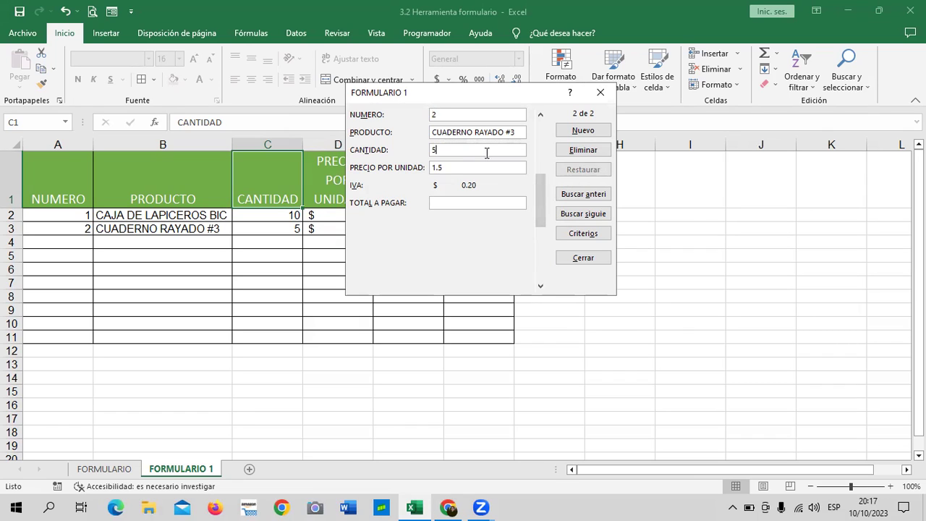
key(BackSpace)
text(6)
key(Tab)
key(Tab)
key(Return)
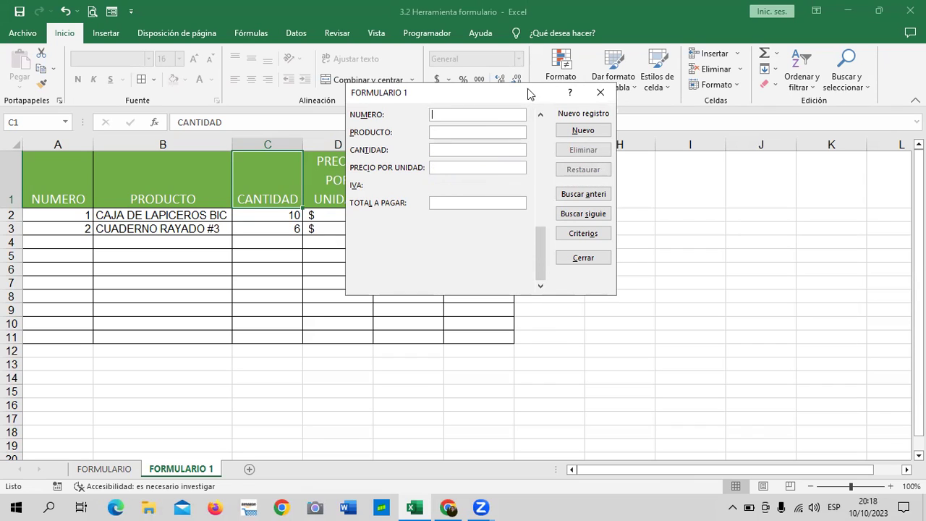
Enter record 3: CUADERNO RAYADO #1, quantity 5, unit price 1.60, and add it as row 4.
drag(528, 92, 718, 136)
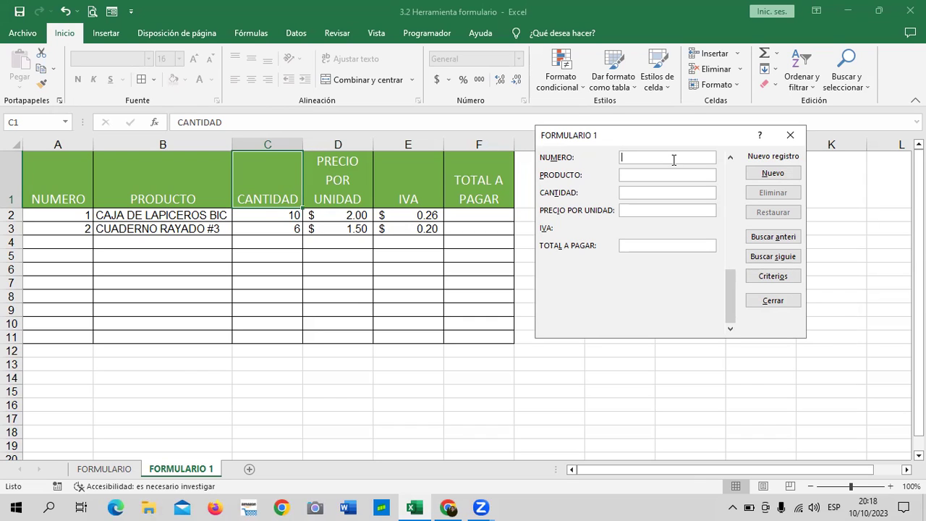
text(3)
key(Tab)
text(CUADERNO )
text(RAYADO)
text( #1)
key(Tab)
text(5)
key(Tab)
text(1.60)
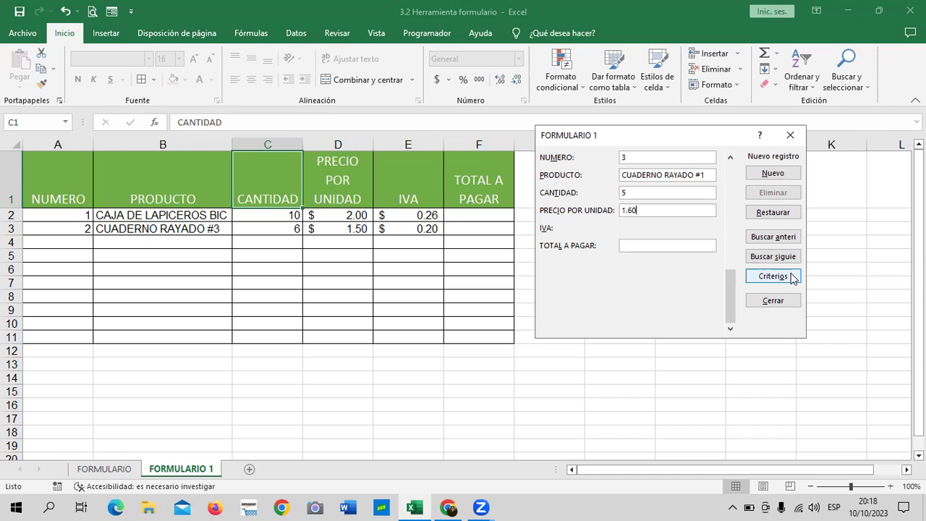
key(Tab)
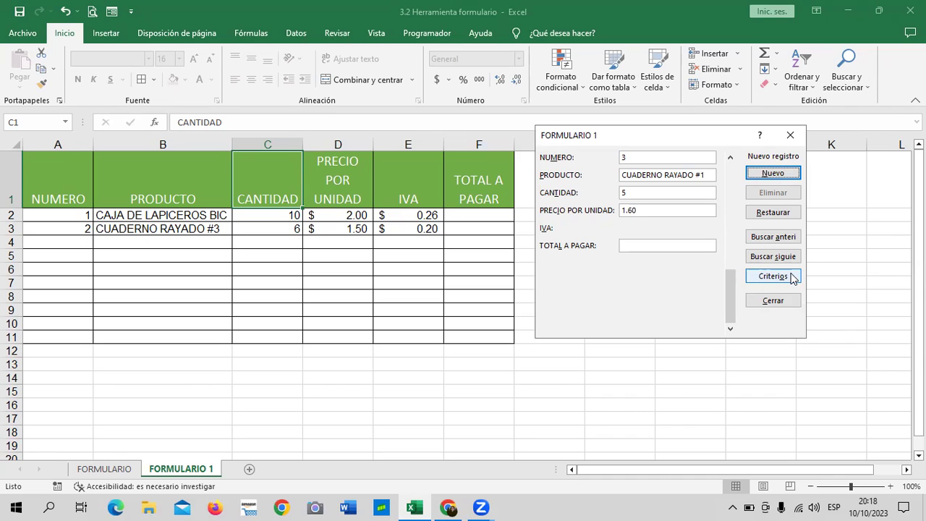
key(Tab)
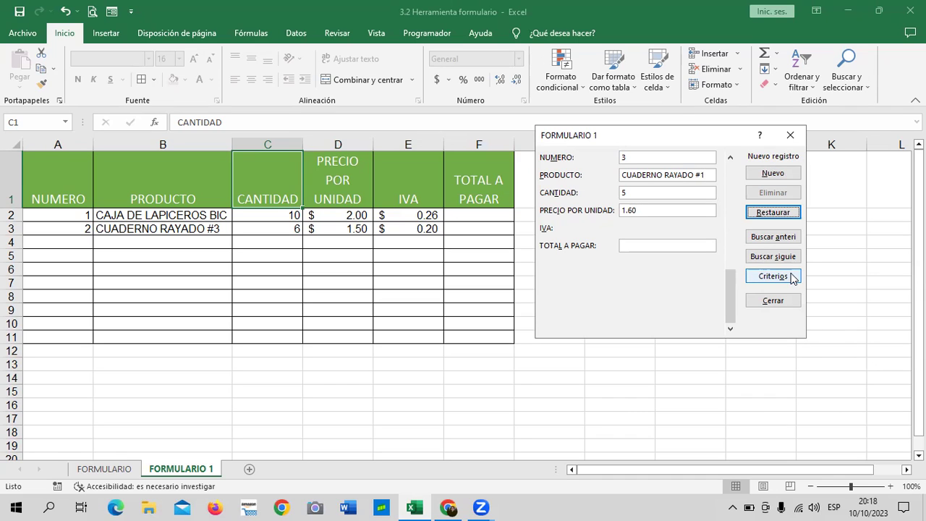
key(Tab)
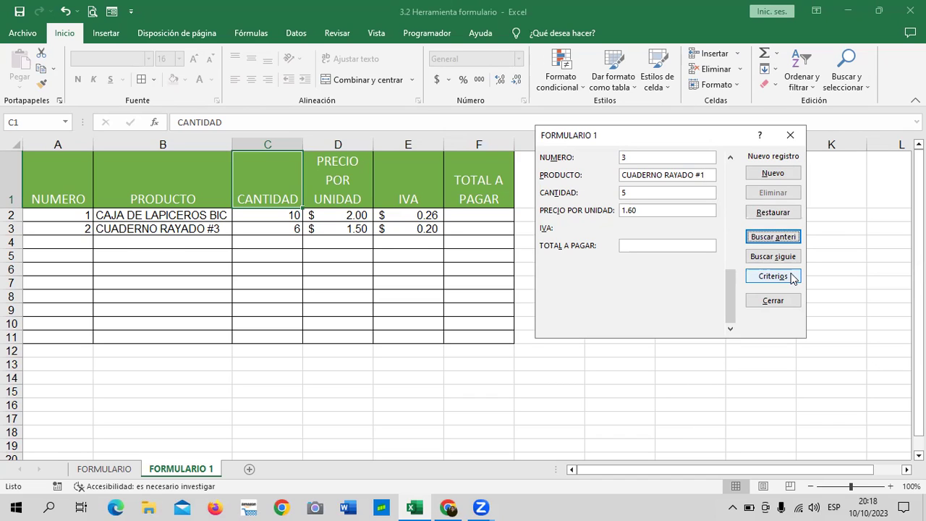
key(Return)
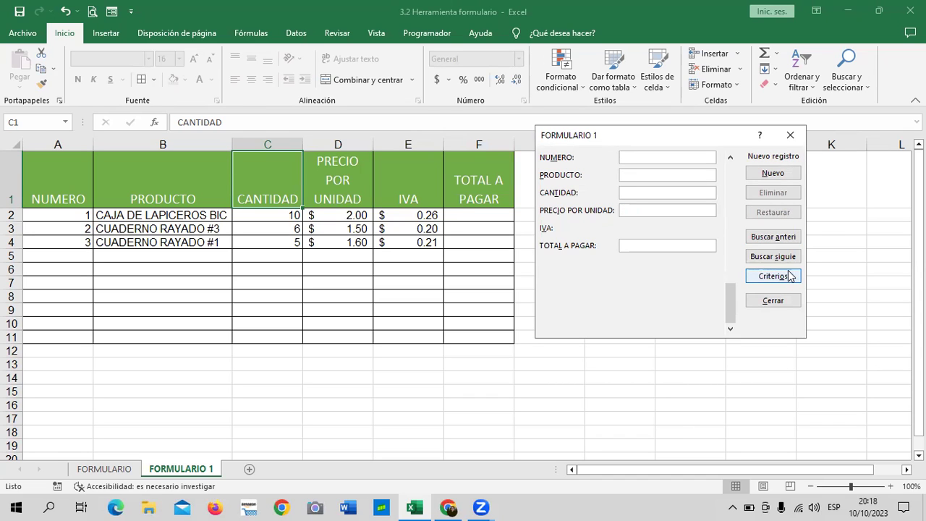
Go back to the CAJA DE LAPICEROS BIC record and change its quantity from 10 to 8.
click(783, 261)
click(782, 239)
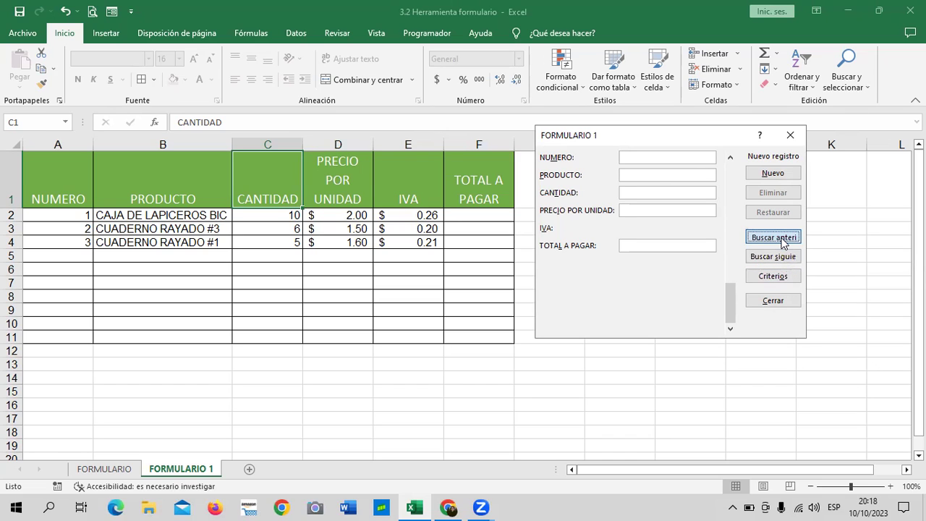
click(783, 239)
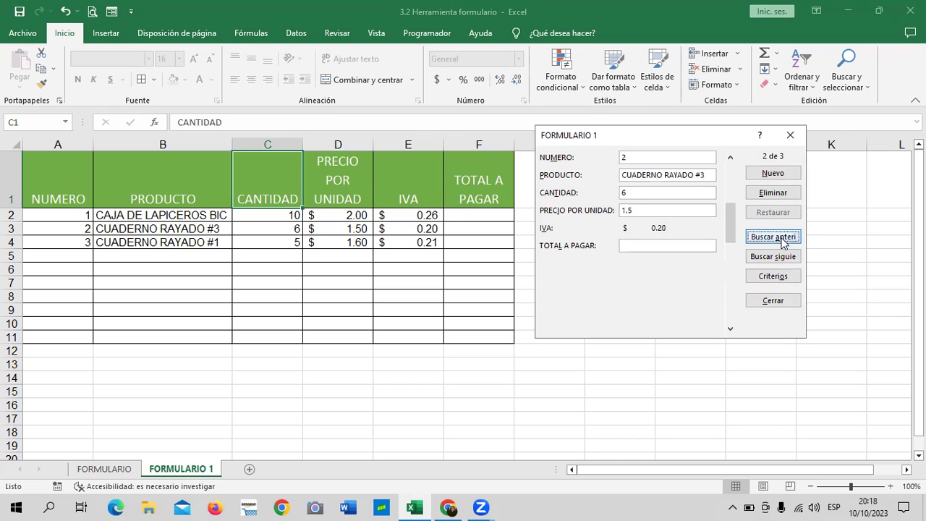
click(783, 242)
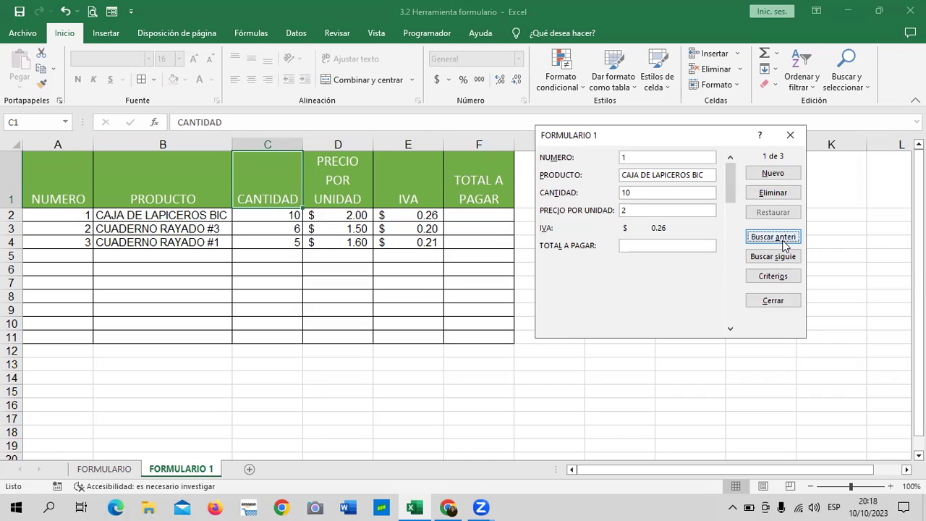
click(666, 195)
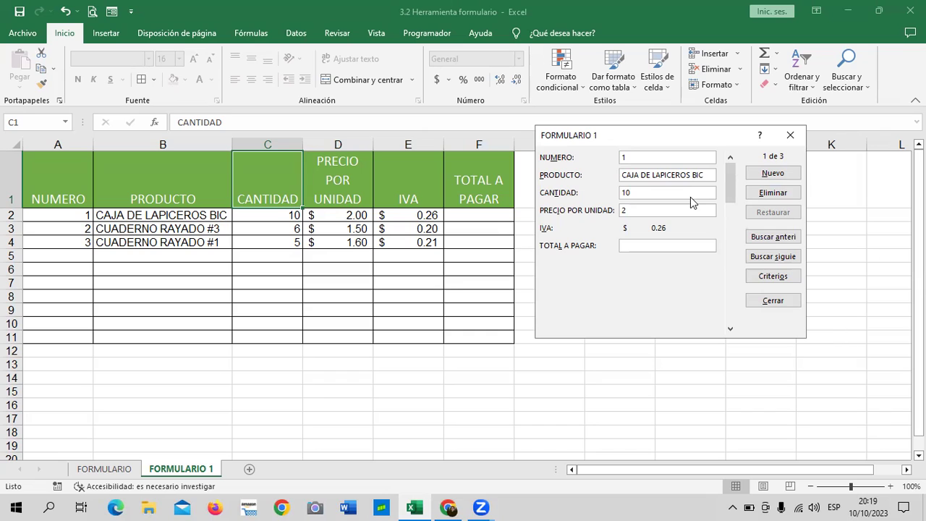
key(BackSpace)
key(BackSpace)
text(8)
key(Return)
key(Return)
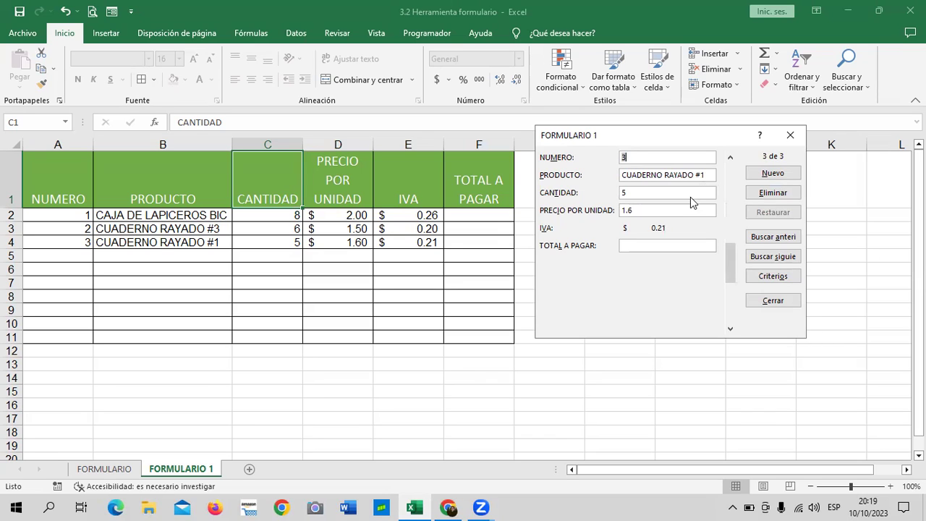
key(Return)
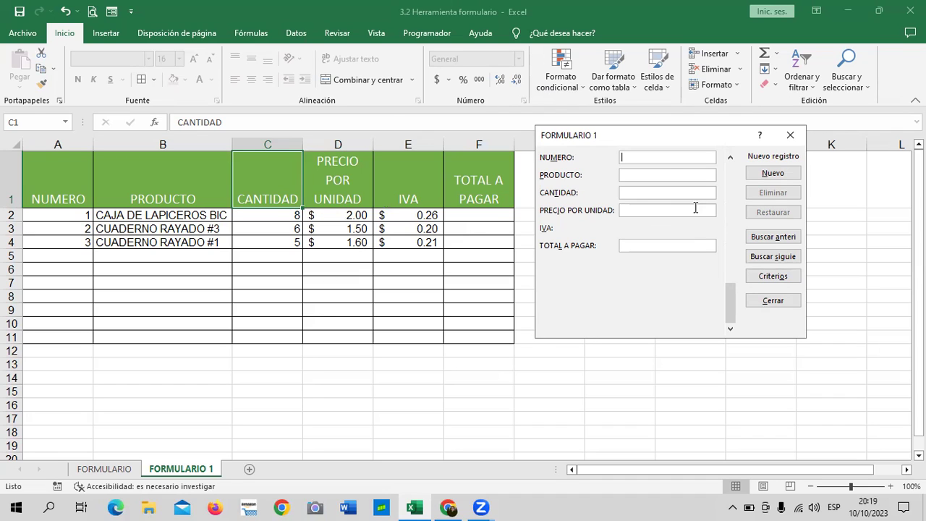
Step through records 1, 2 and 3 to a blank new record, then close the Formulario dialog.
drag(729, 304, 730, 233)
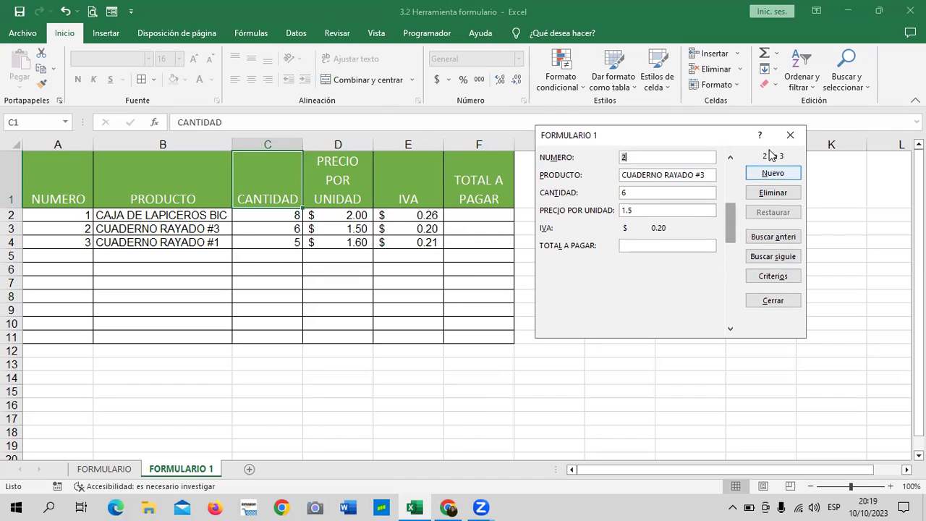
drag(731, 183, 731, 170)
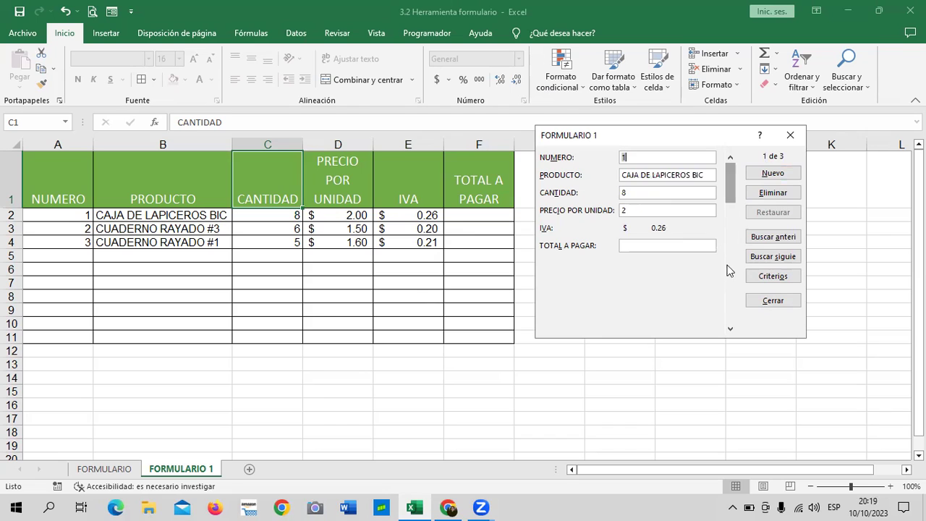
click(730, 332)
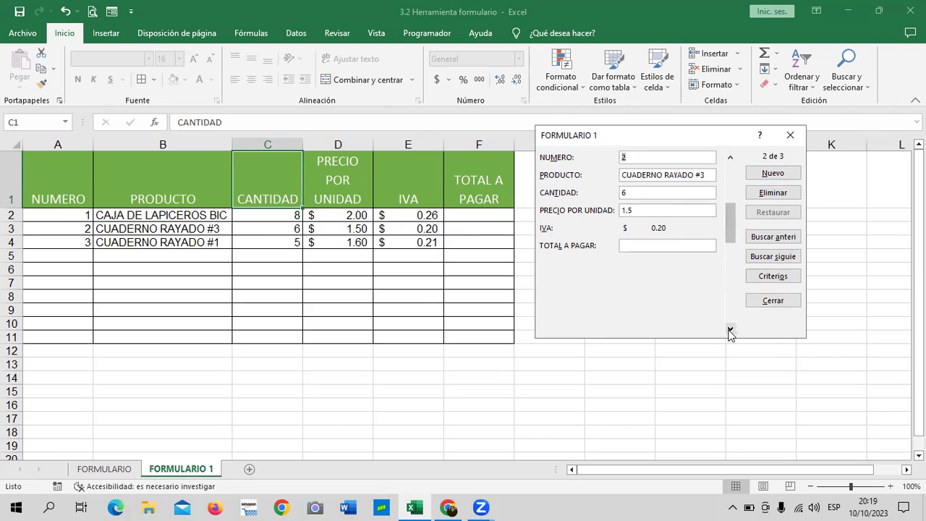
click(731, 331)
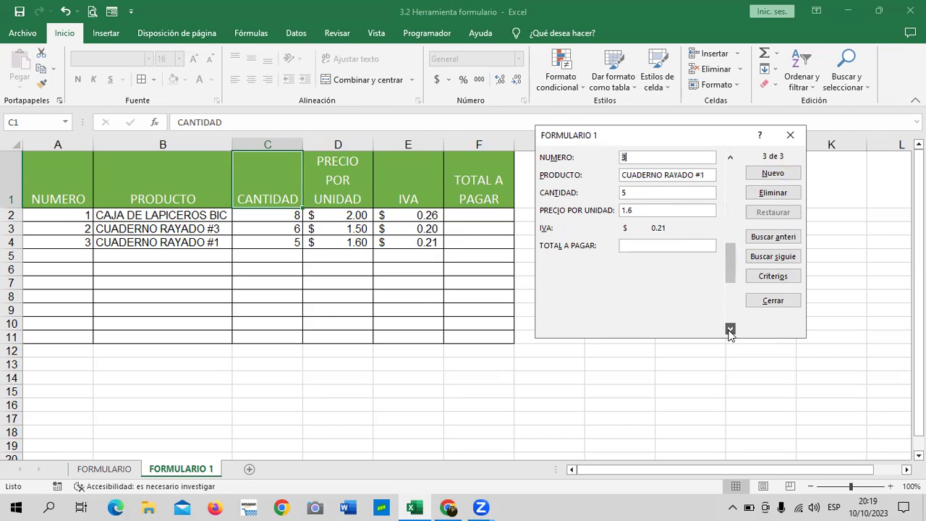
click(731, 331)
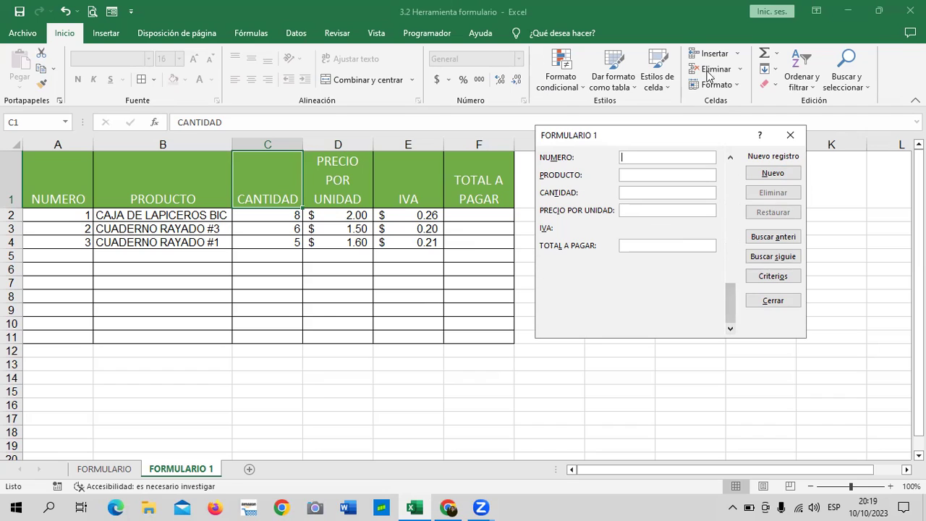
click(787, 135)
click(404, 293)
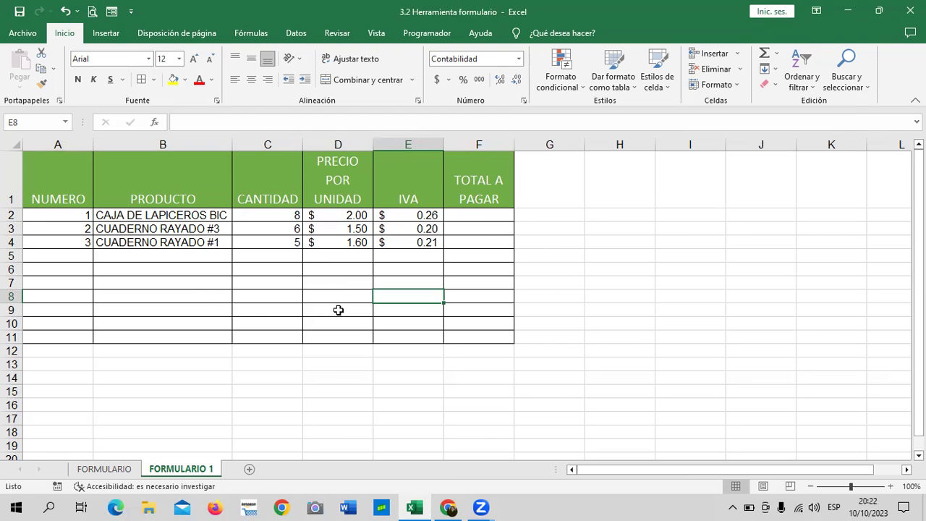
Return to the Chrome course page, find the Sección 3.2 video, and play Herramienta formulario.
click(449, 506)
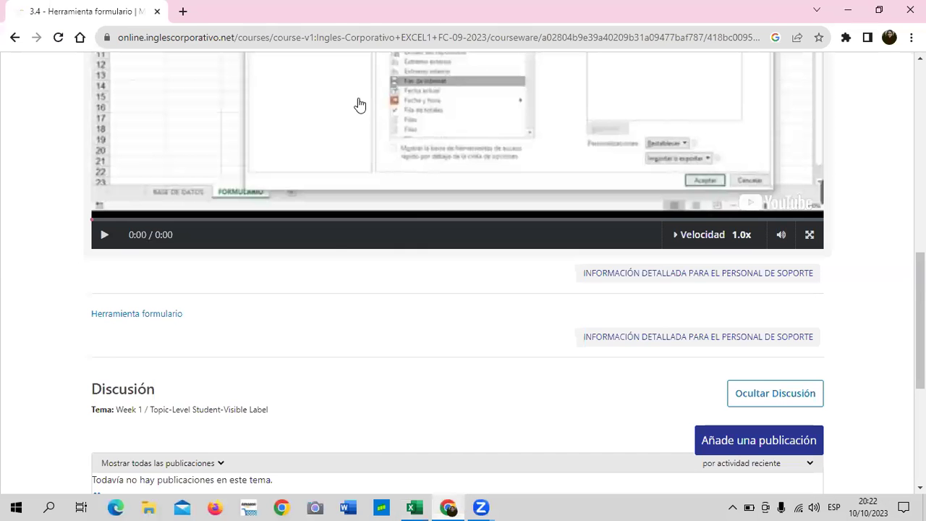
scroll(333, 251, up, 3)
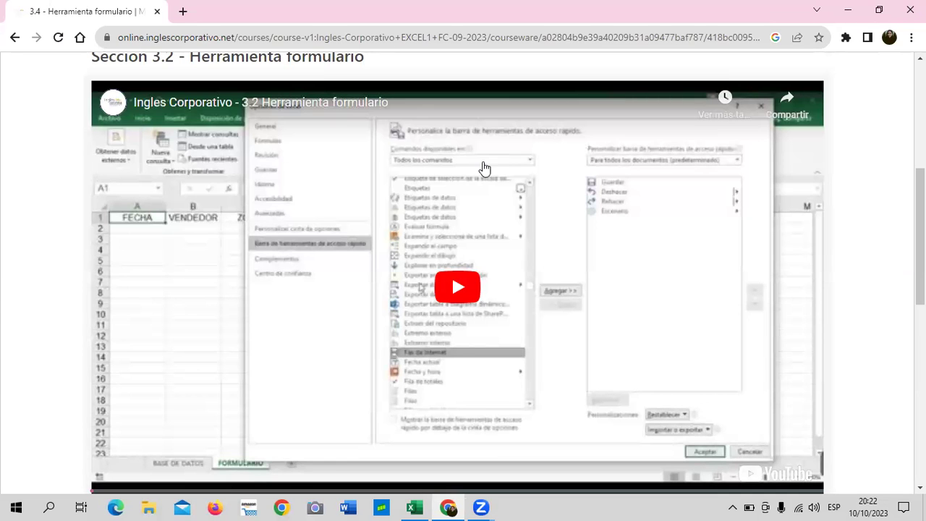
mouse_move(477, 264)
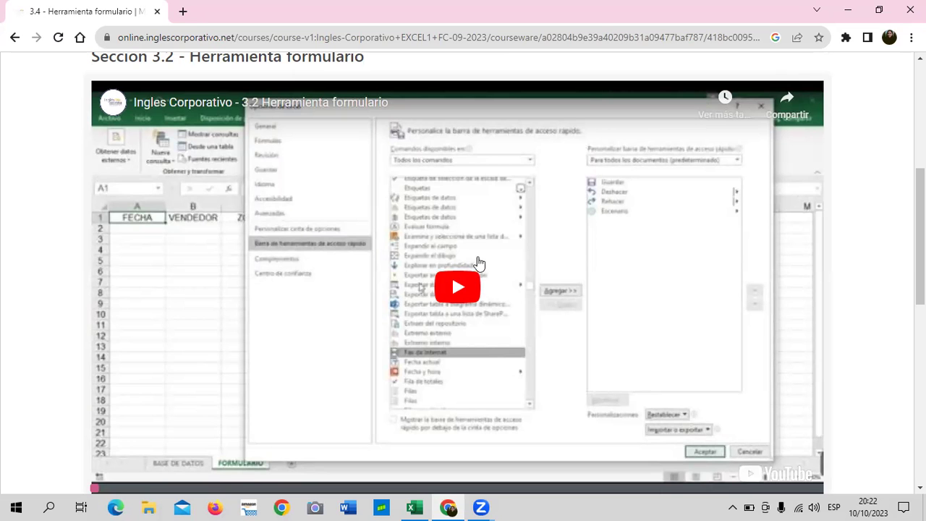
scroll(413, 224, up, 1)
scroll(412, 225, down, 3)
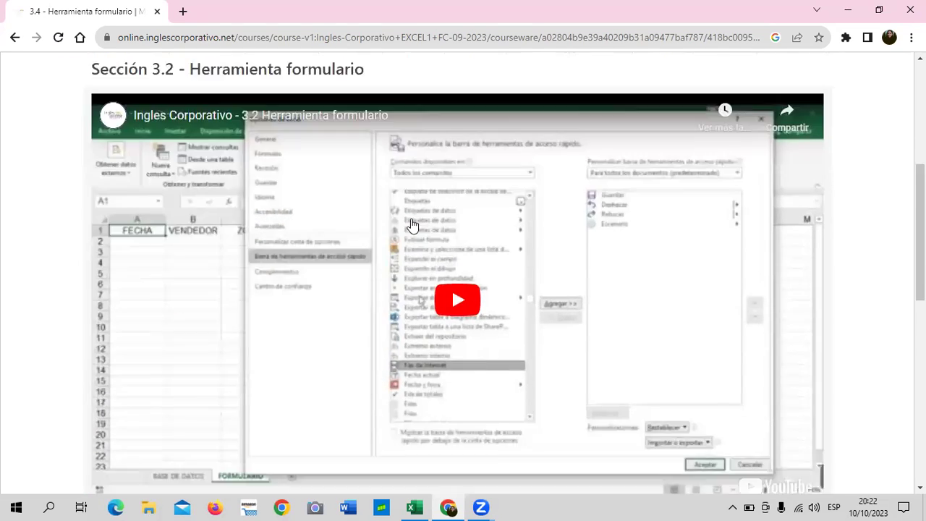
scroll(412, 224, up, 1)
scroll(413, 224, up, 1)
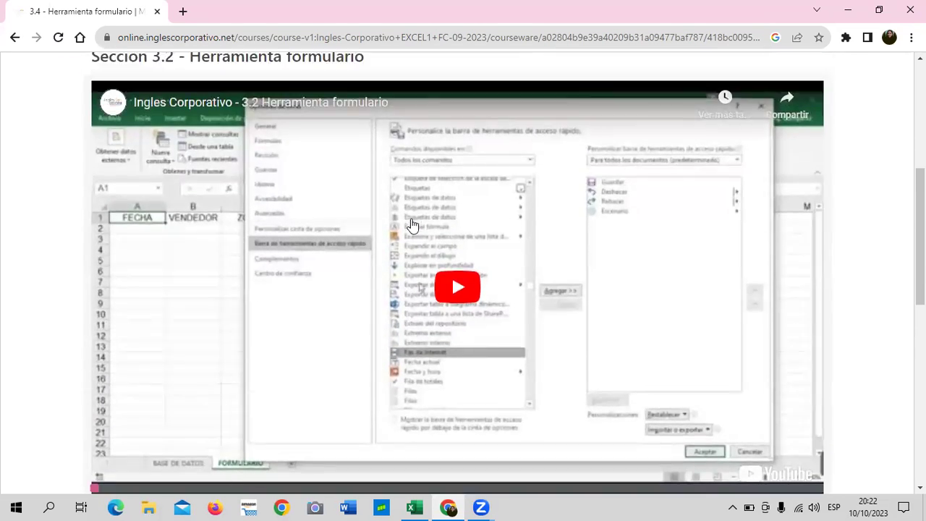
scroll(413, 225, down, 1)
scroll(413, 224, up, 1)
scroll(412, 226, up, 1)
scroll(412, 226, down, 1)
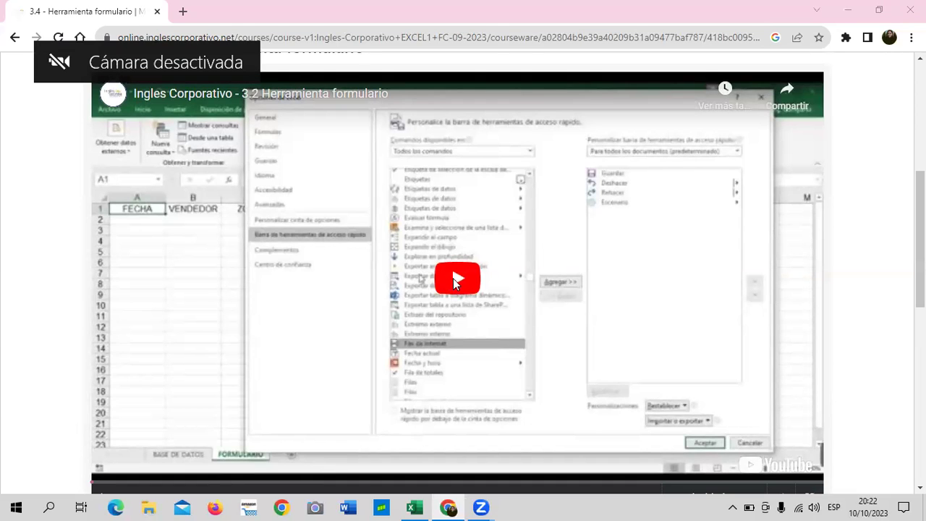
click(454, 281)
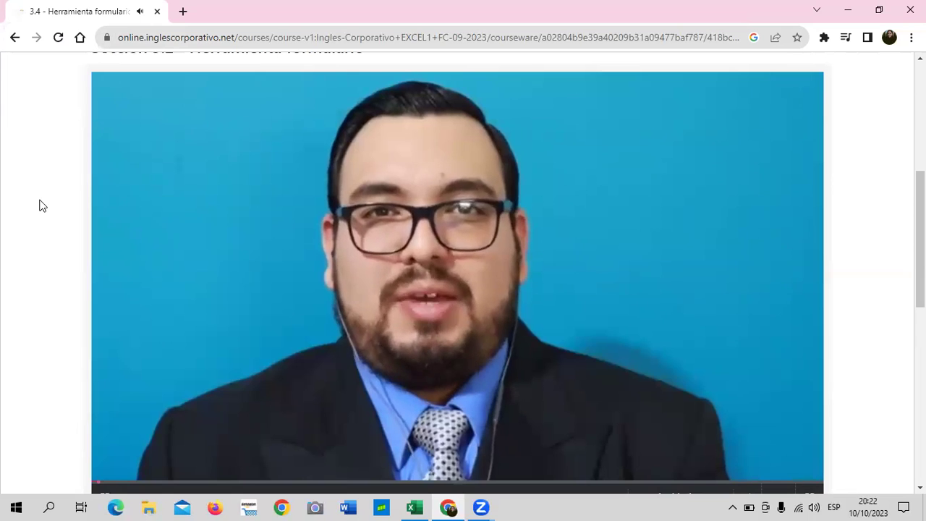
Raise the system volume to 100 while the form lesson video plays.
key(XF86AudioRaiseVolume)
key(XF86AudioRaiseVolume)
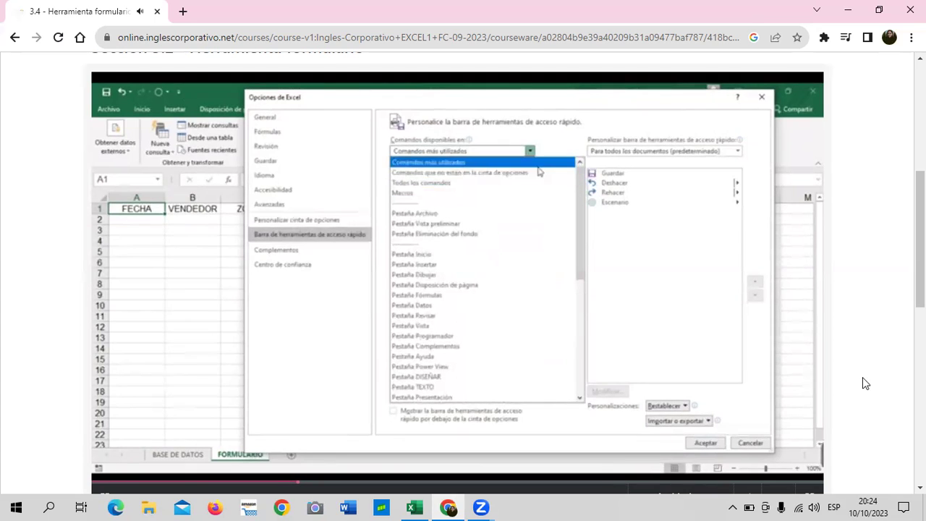
key(XF86AudioRaiseVolume)
key(XF86AudioRaiseVolume)
key(XF86AudioRaiseVolume)
key(XF86AudioRaiseVolume)
key(XF86AudioRaiseVolume)
key(XF86AudioRaiseVolume)
key(XF86AudioRaiseVolume)
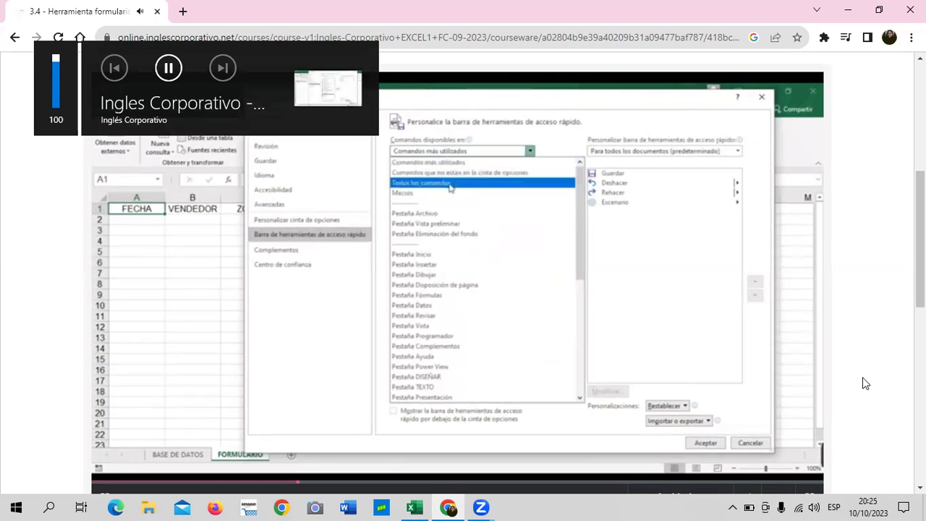
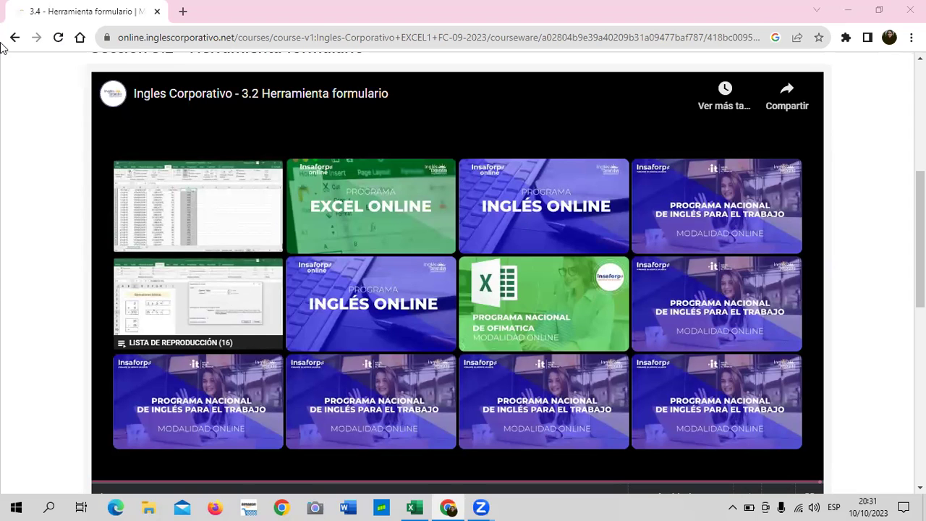
Scroll past the finished 3.2 Herramienta formulario video to the Discusión section.
scroll(407, 358, down, 2)
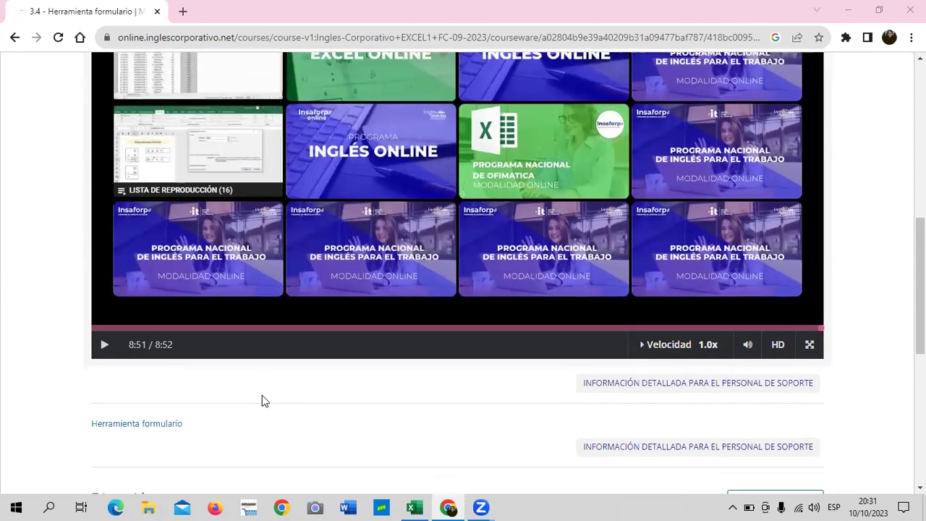
scroll(260, 395, down, 1)
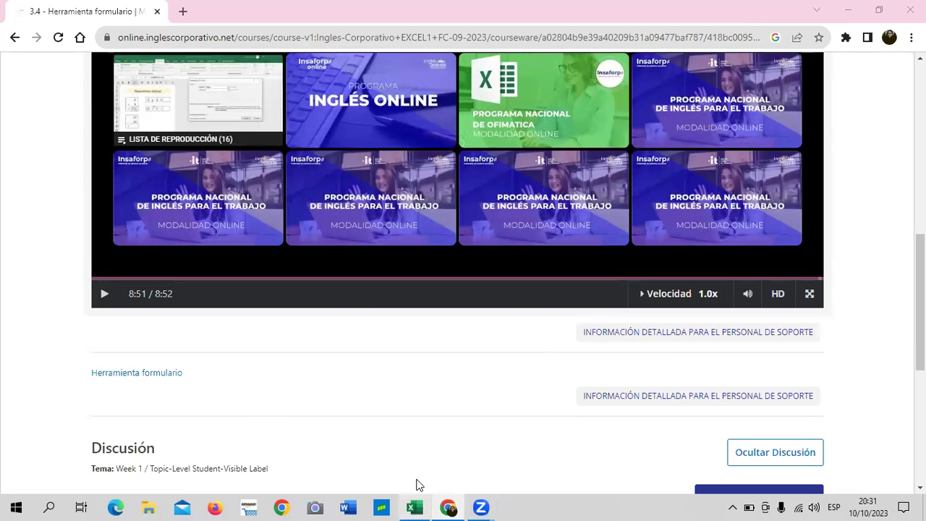
Switch to the product spreadsheet in Excel and correct the A1 header to NÚMERO.
click(414, 507)
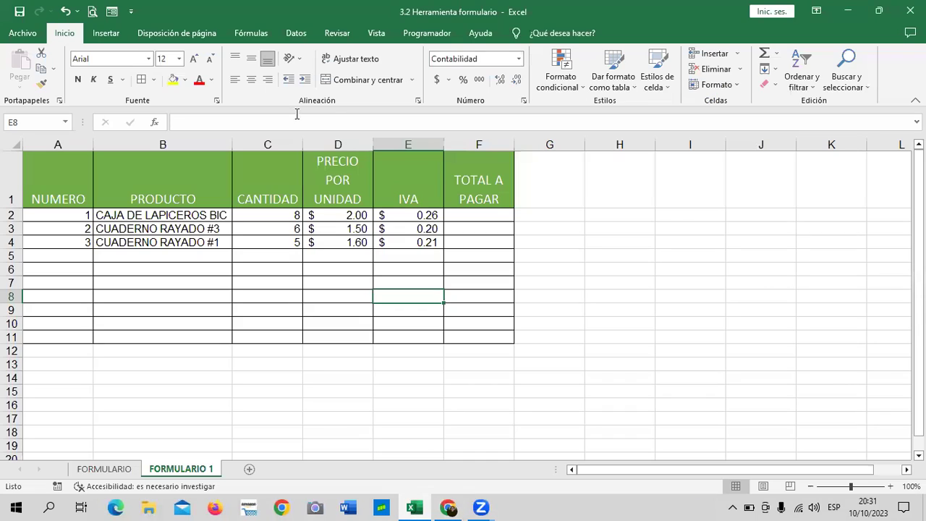
click(590, 214)
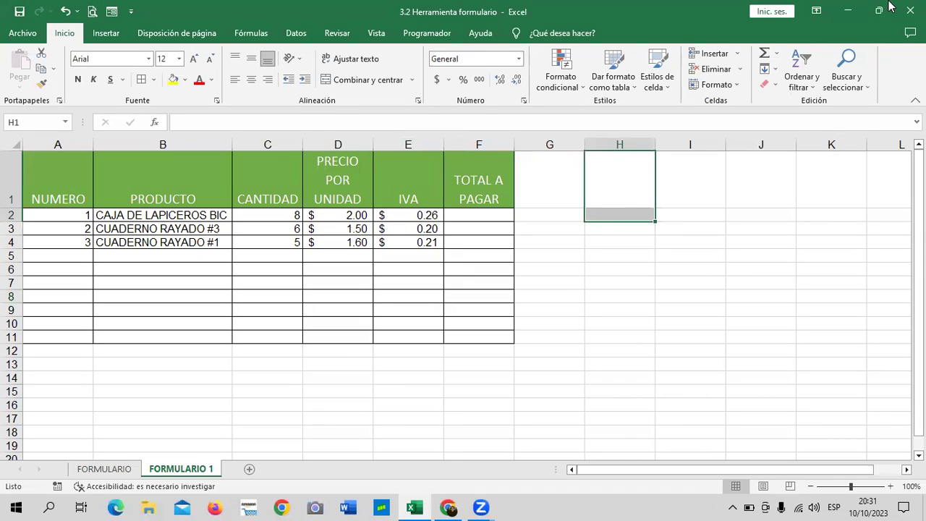
click(771, 266)
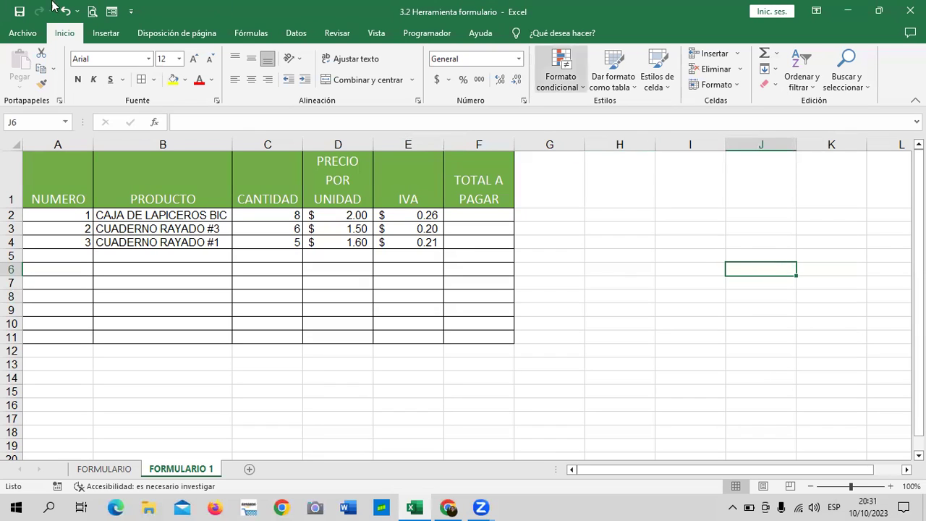
click(46, 172)
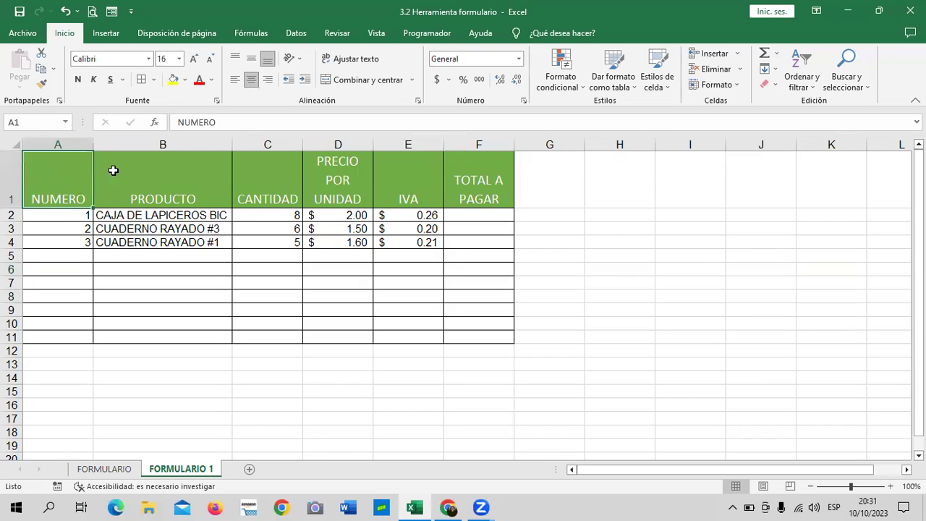
click(191, 122)
key(BackSpace)
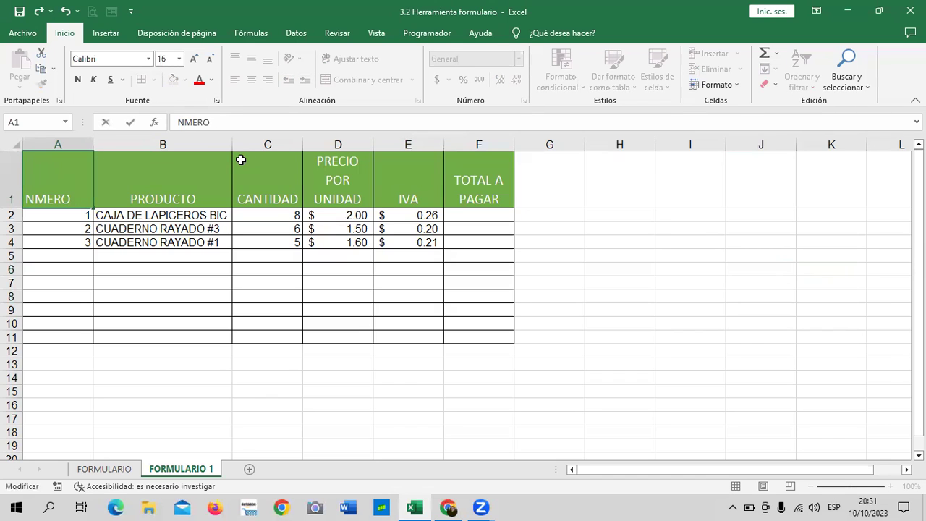
text(Ú)
key(Return)
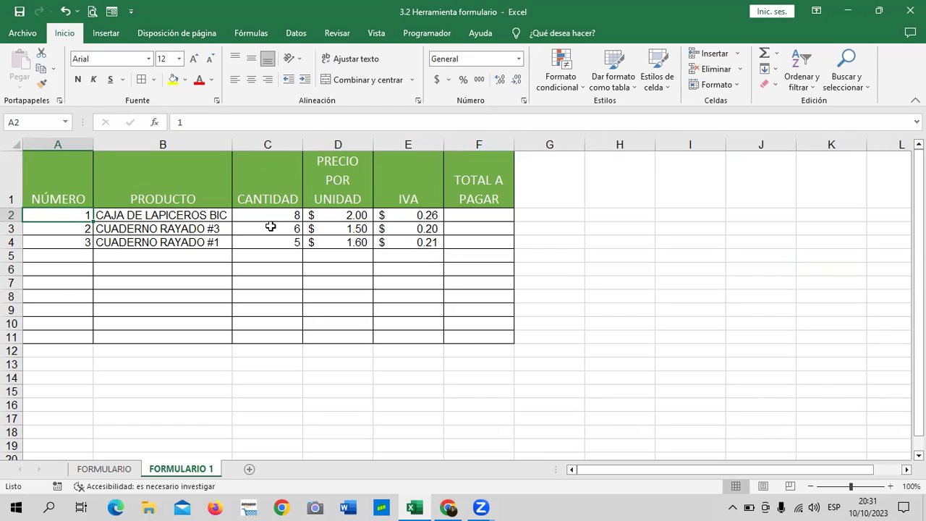
Shorten the D1 header from PRECIO POR UNIDAD to PRECIO UNIDAD.
click(323, 178)
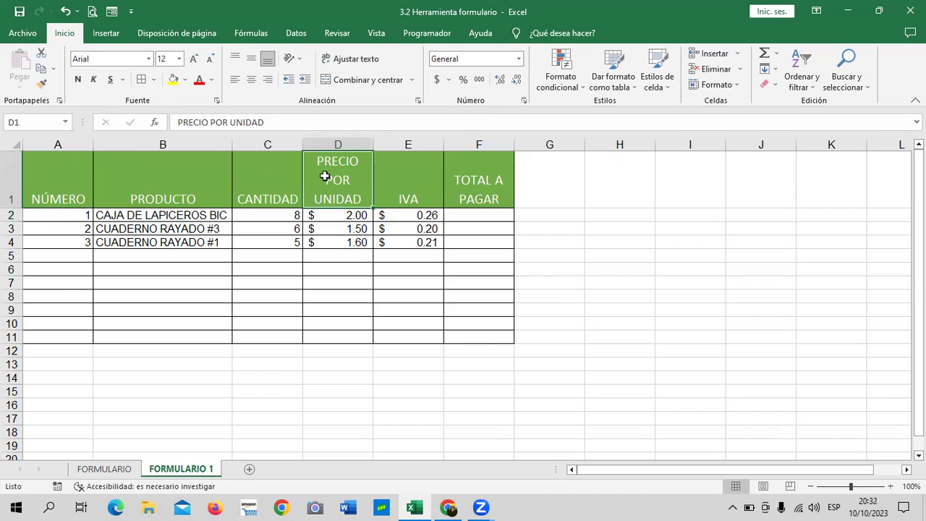
click(226, 121)
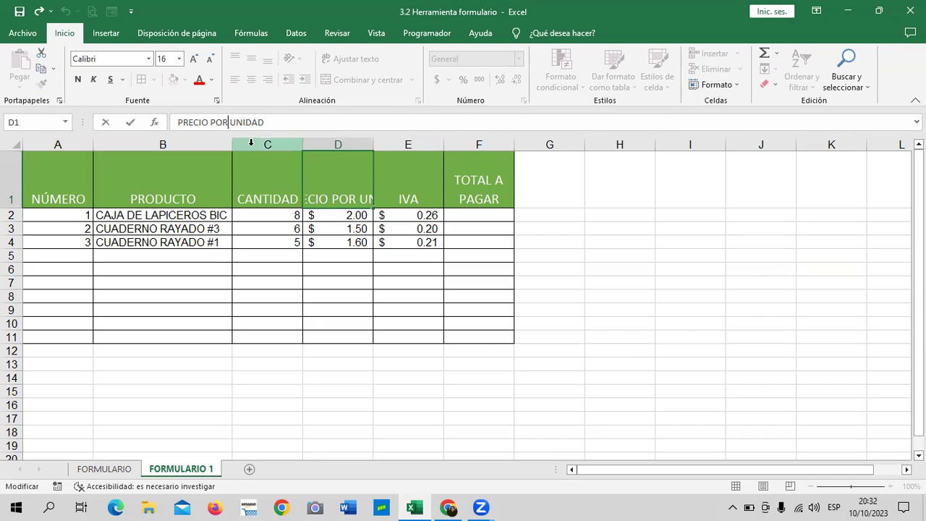
key(BackSpace)
key(BackSpace)
key(BackSpace)
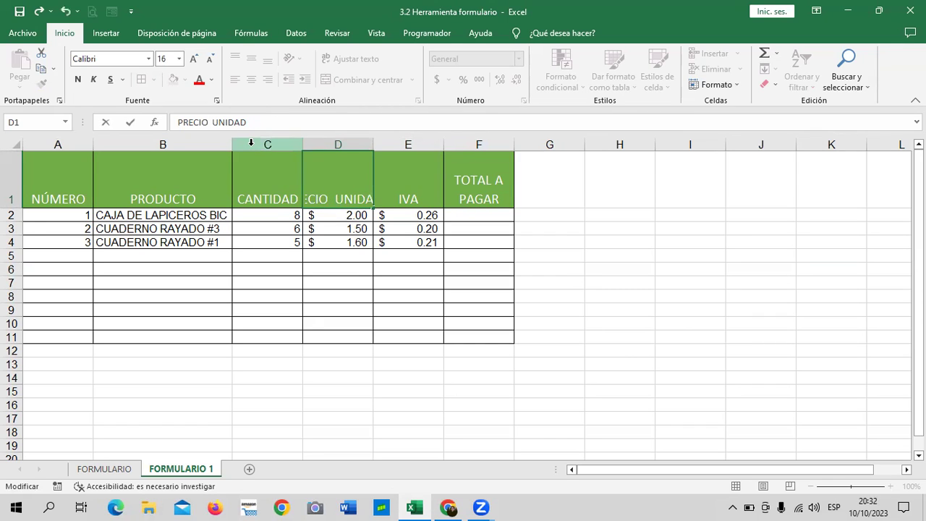
key(Return)
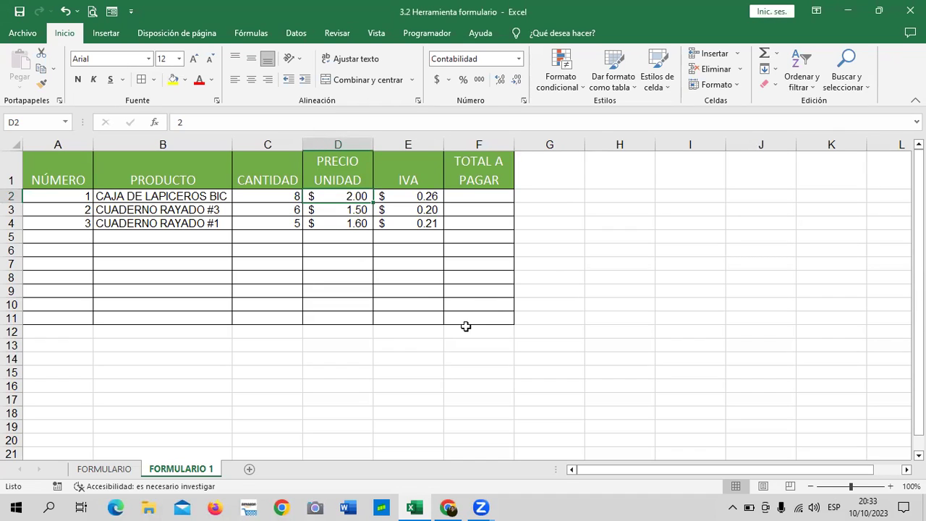
click(478, 268)
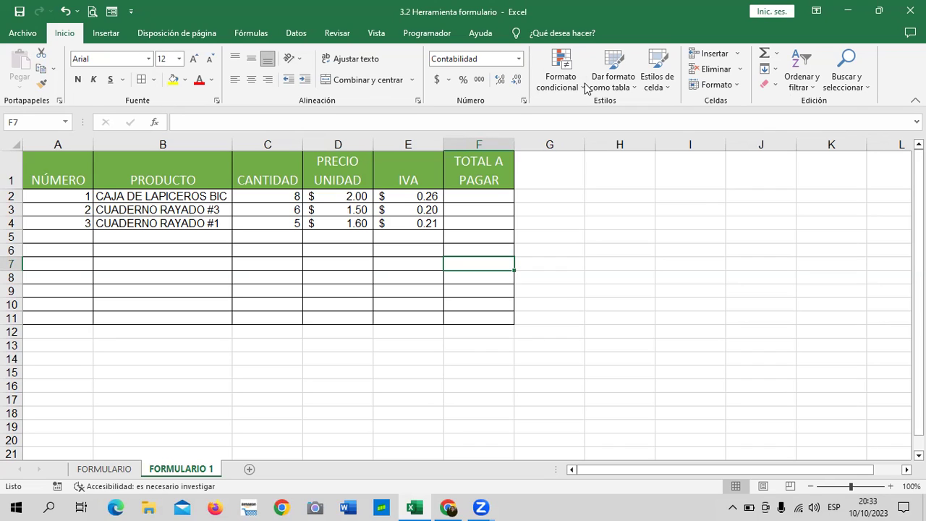
click(524, 101)
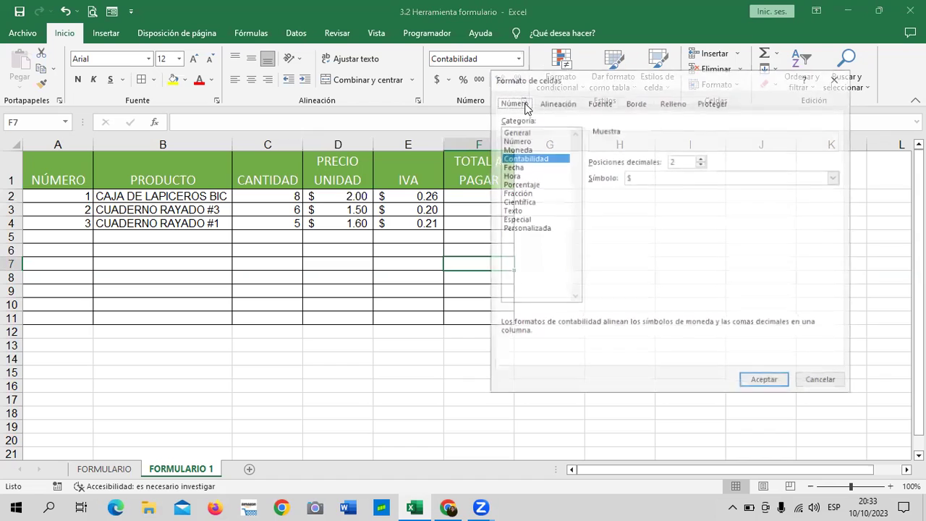
click(539, 228)
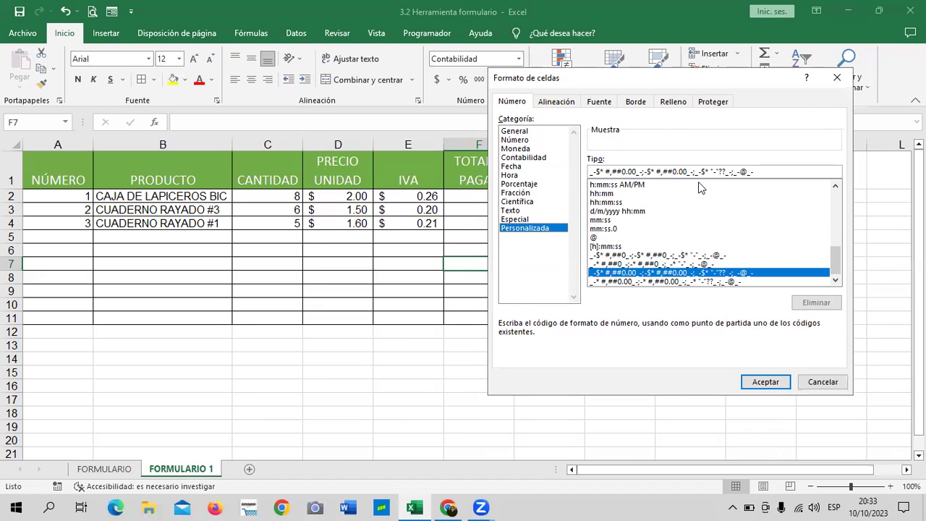
click(821, 382)
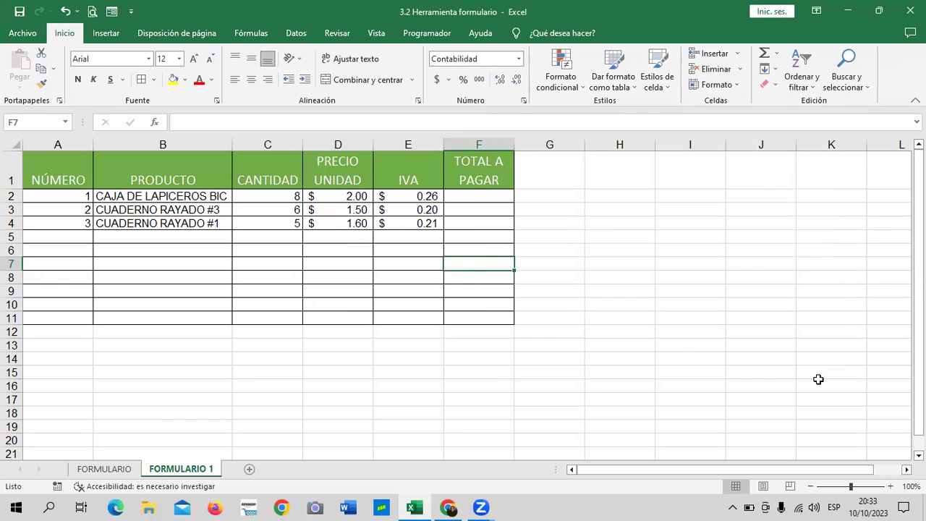
click(609, 220)
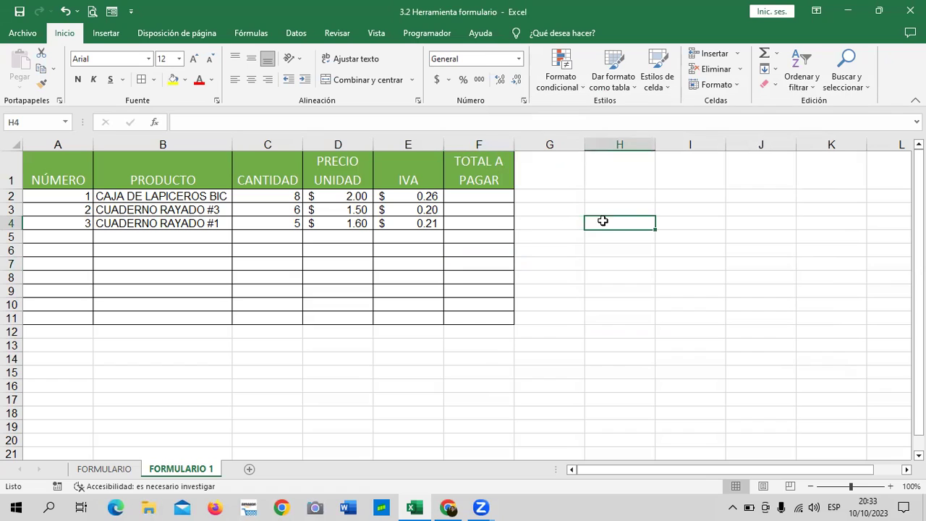
Insert a blank column E before IVA and give it the header TOTAL.
click(267, 196)
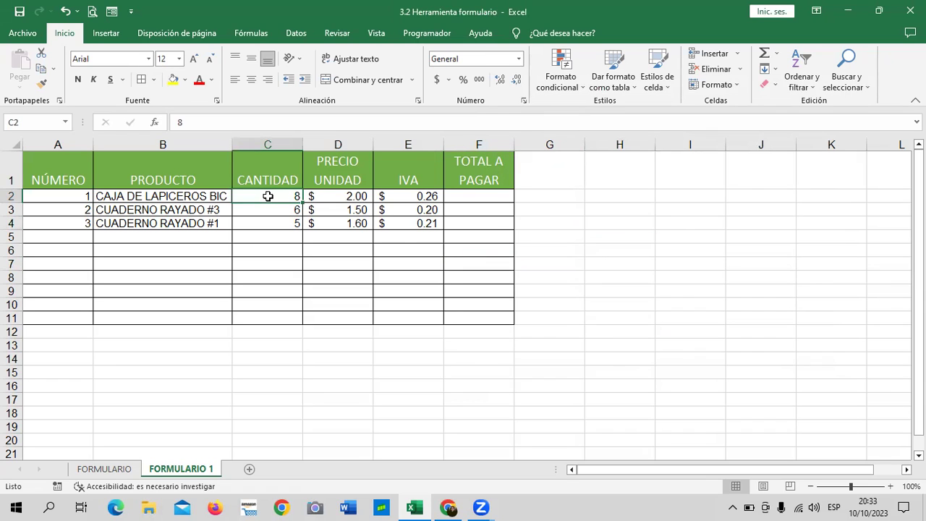
click(427, 144)
right_click(432, 144)
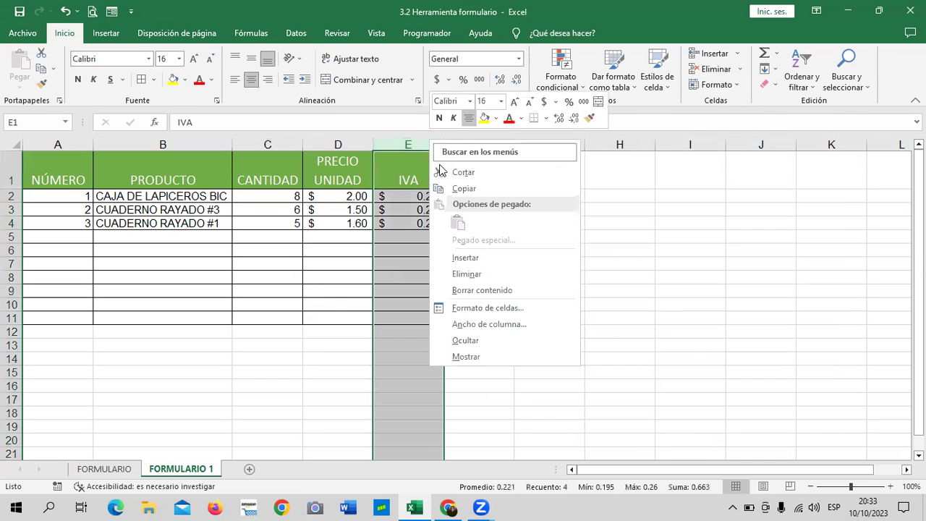
click(503, 257)
click(531, 264)
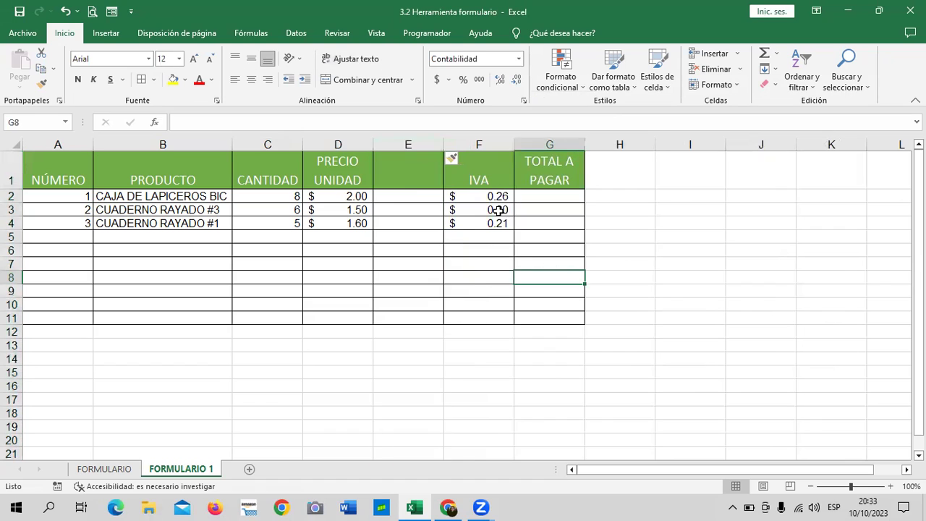
click(413, 192)
click(405, 166)
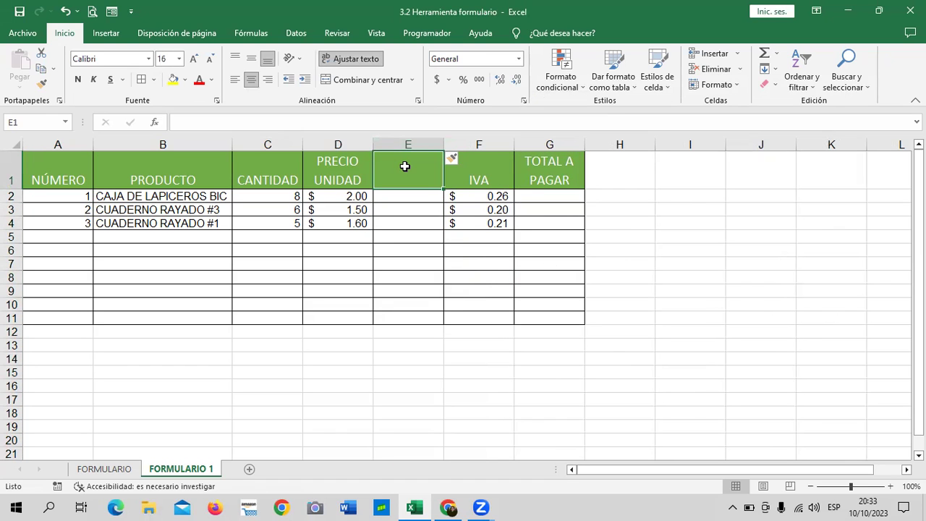
text(TOTAL)
key(Return)
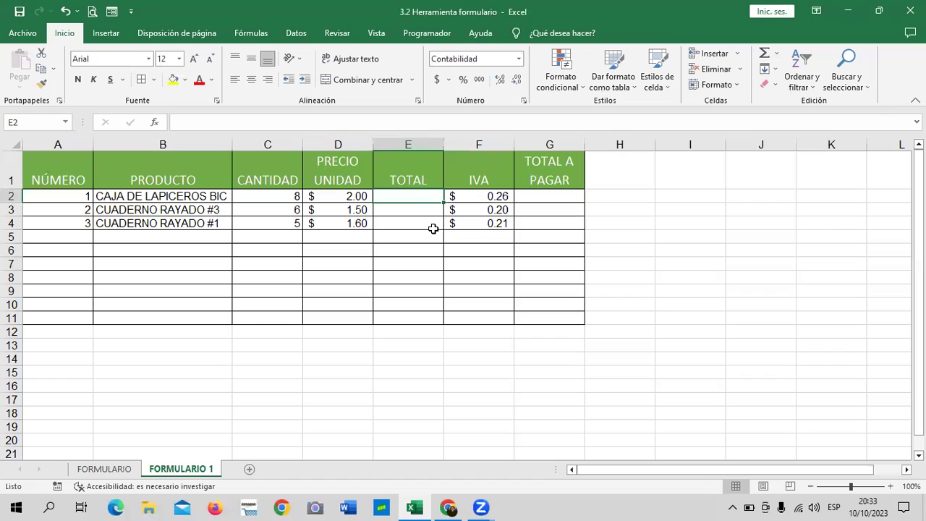
Enter =C2*D2 in E2 and fill it down to E4, giving 16.00, 9.00 and 8.00.
text(=)
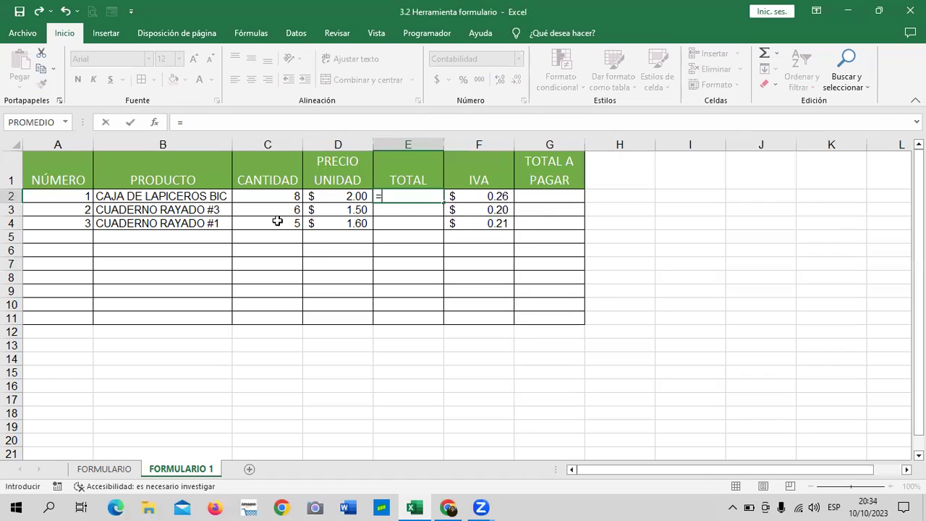
click(284, 197)
text(*)
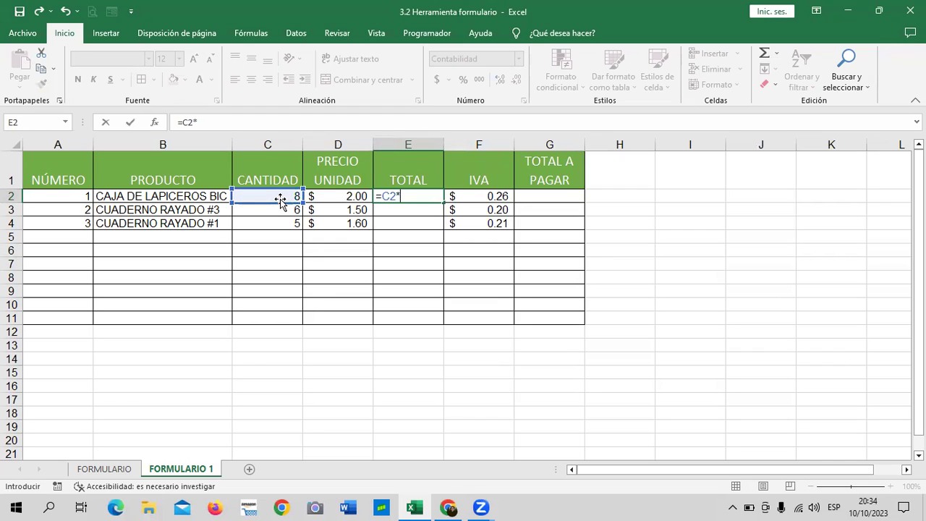
click(322, 196)
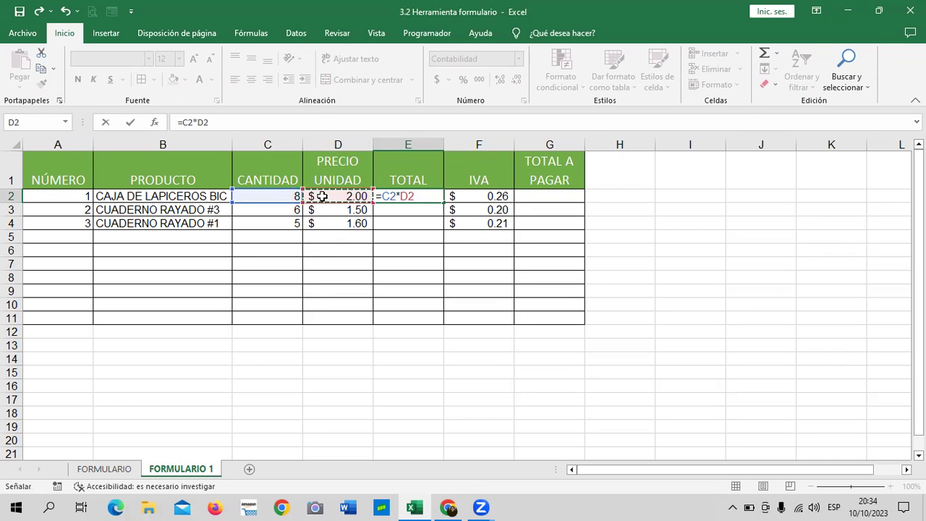
key(Return)
click(420, 196)
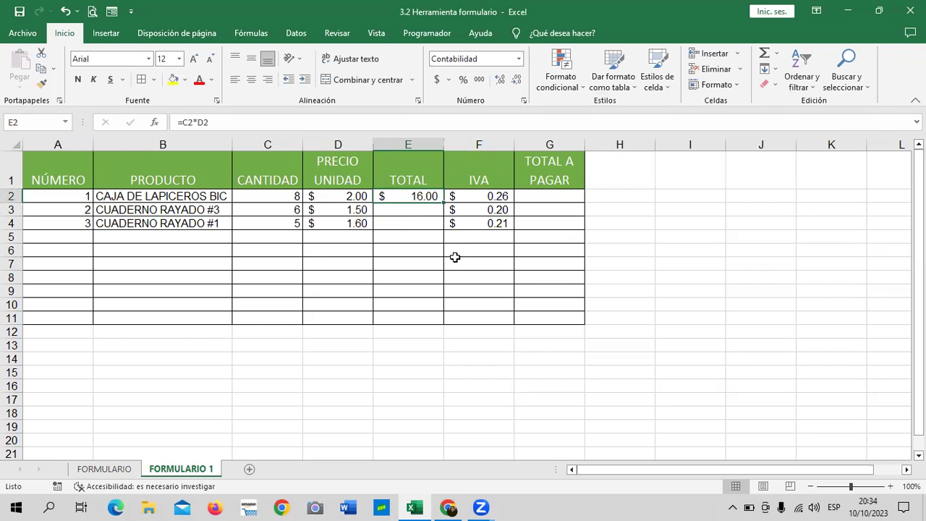
drag(444, 203, 445, 234)
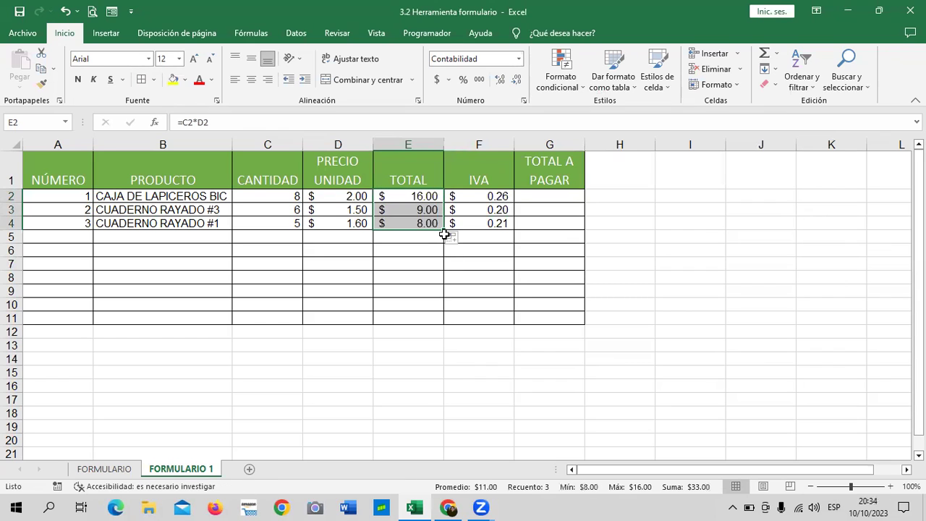
click(484, 197)
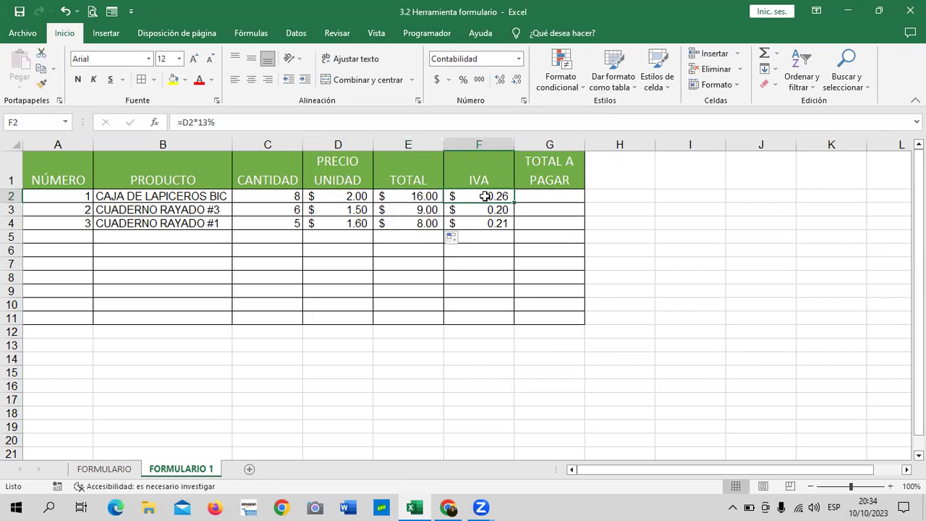
click(250, 121)
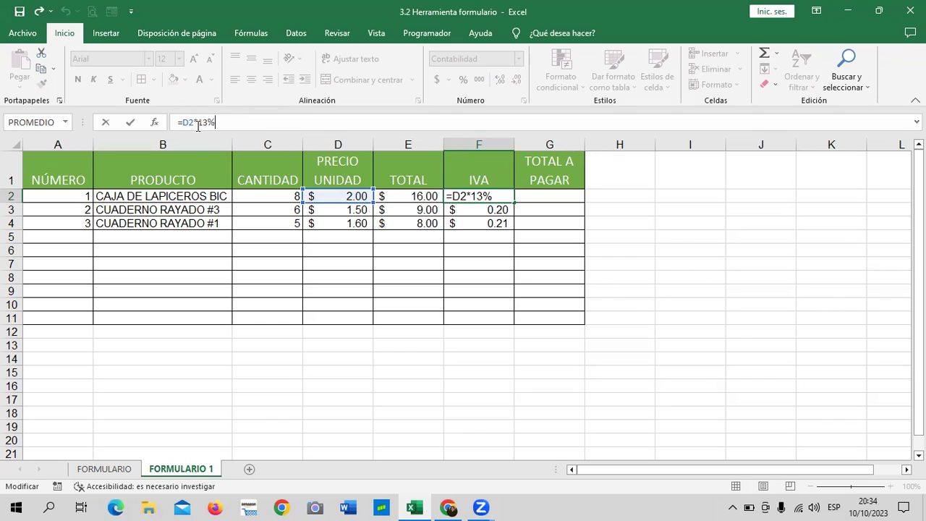
Clear the old IVA formulas and results from F2:F4.
drag(214, 122, 177, 122)
key(Delete)
key(Return)
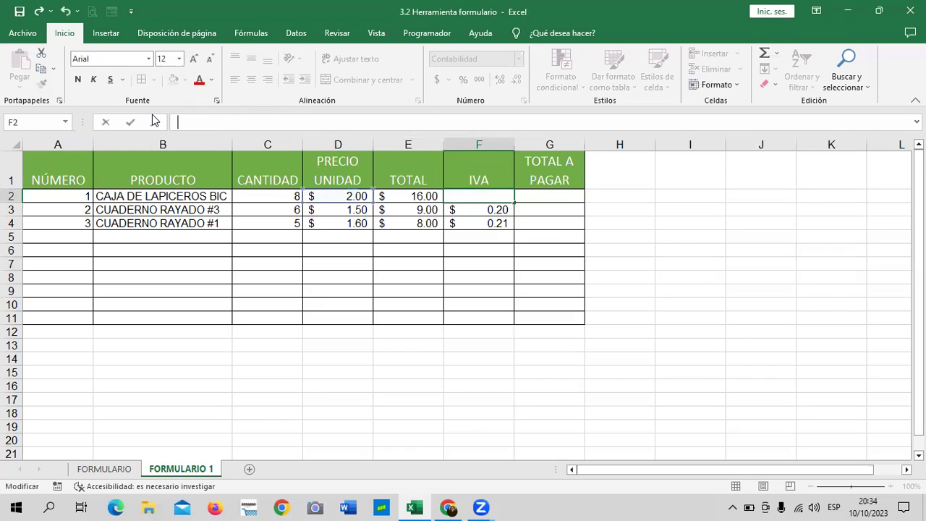
drag(485, 209, 483, 223)
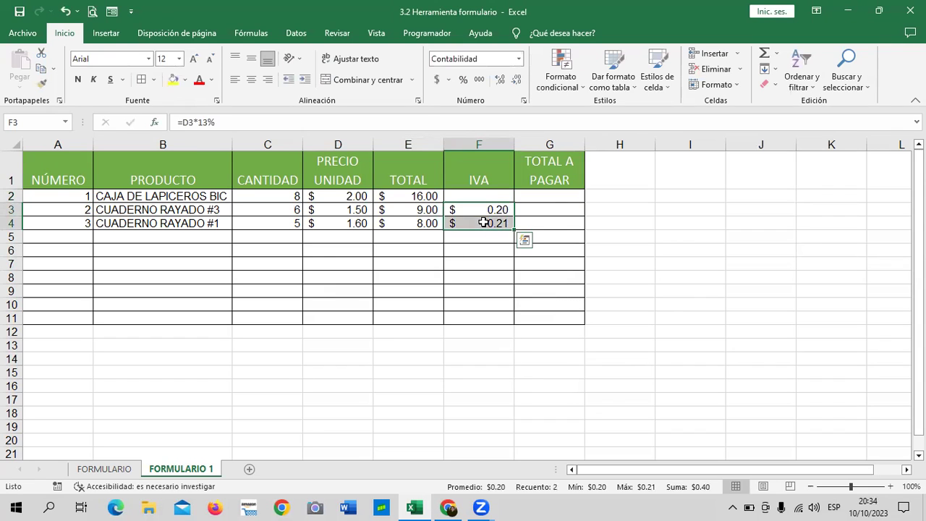
key(Delete)
Enter =E2*13% in F2 and fill it down to F5, giving 2.08, 1.17 and 1.04.
click(496, 198)
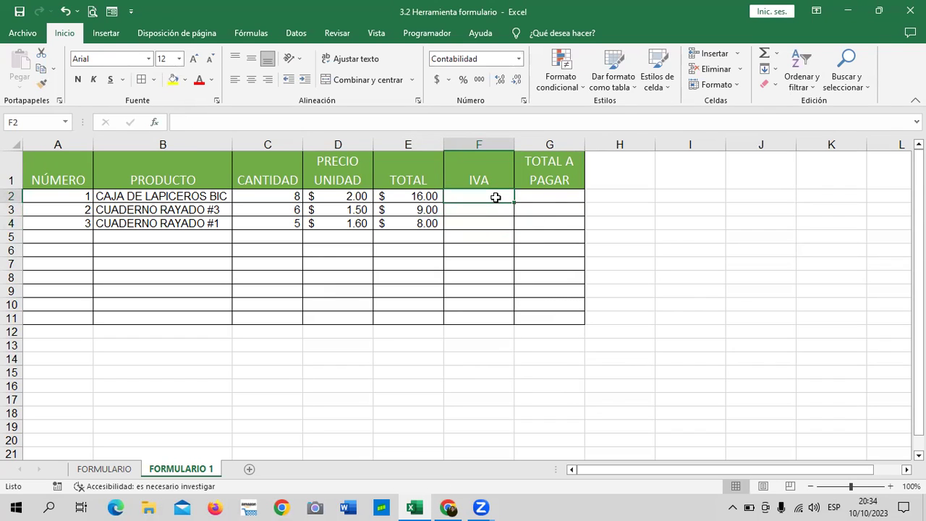
text(=)
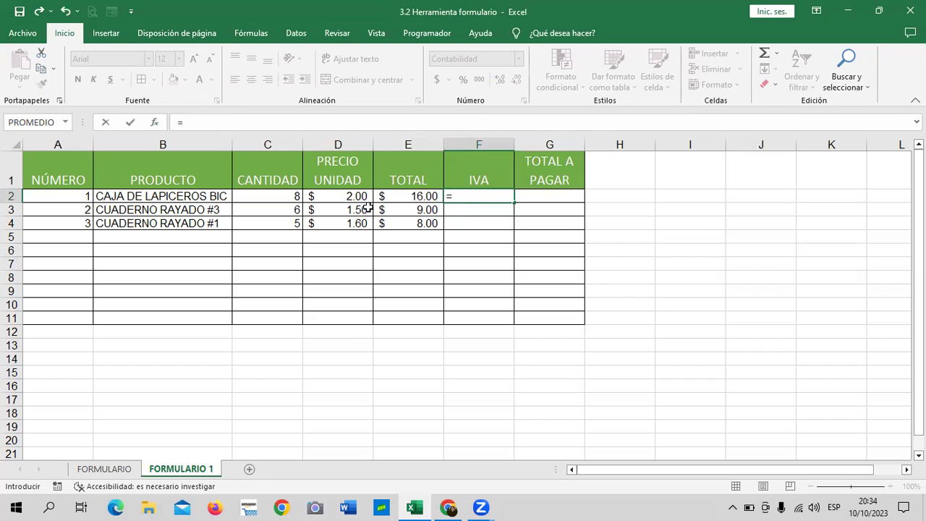
click(391, 195)
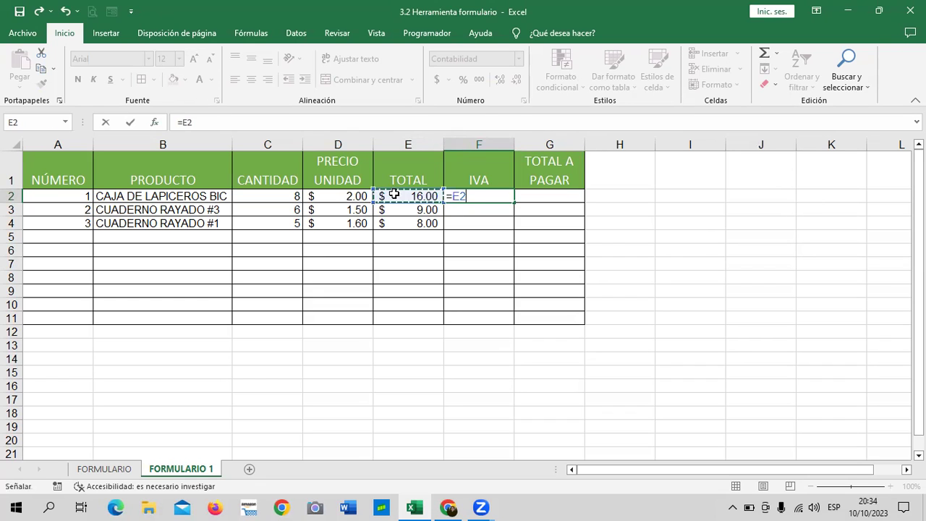
text(*13%)
key(Return)
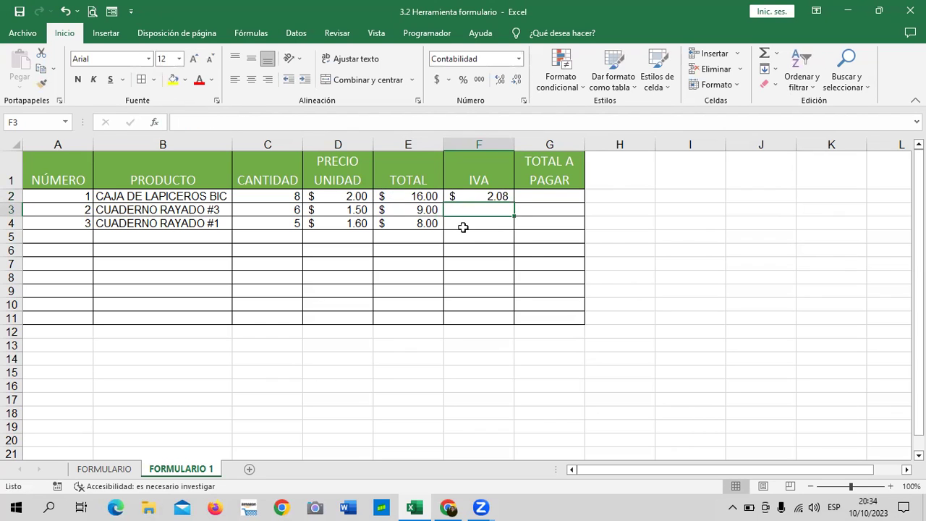
click(417, 196)
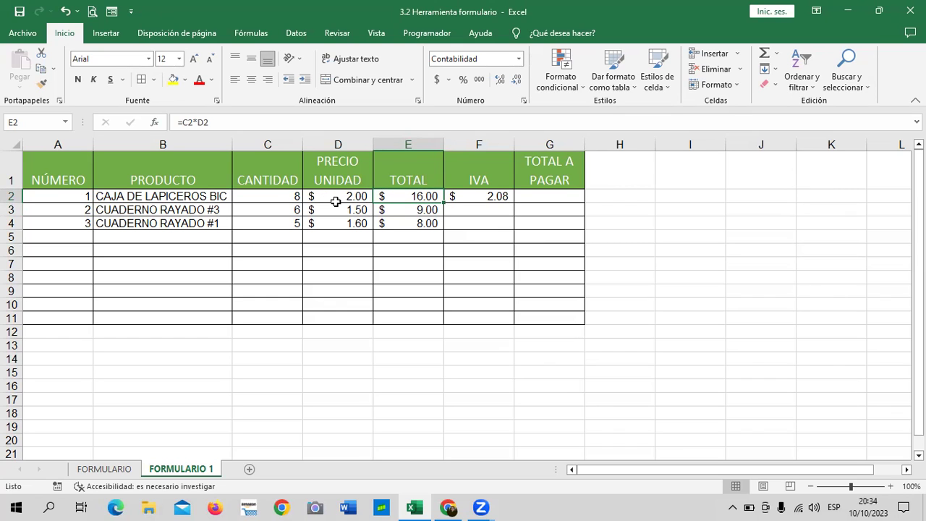
click(495, 199)
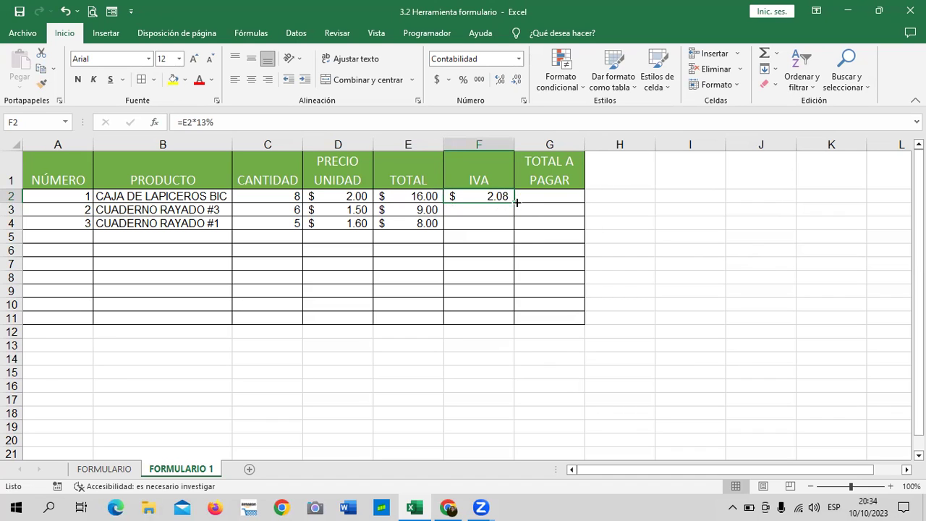
drag(518, 215, 516, 237)
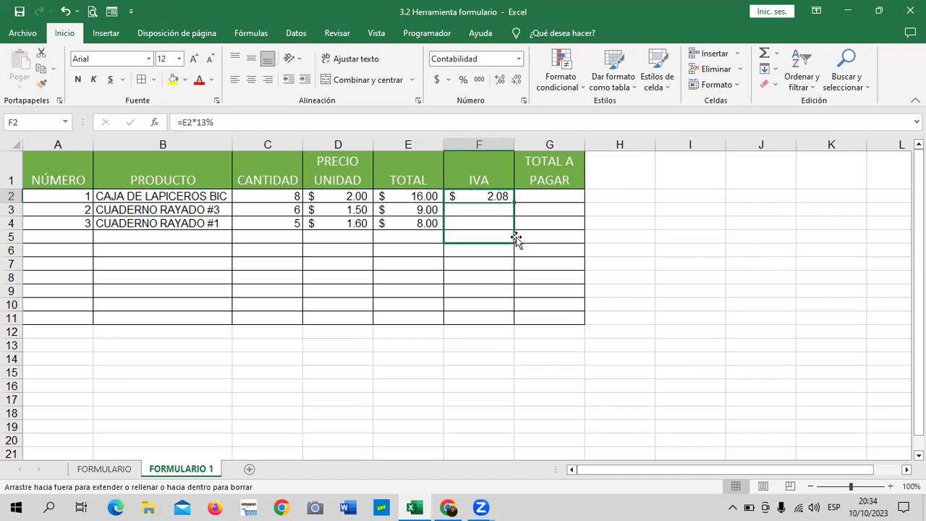
click(566, 197)
Enter =E2+F2 in G2 so the first TOTAL A PAGAR shows 18.08.
text(=)
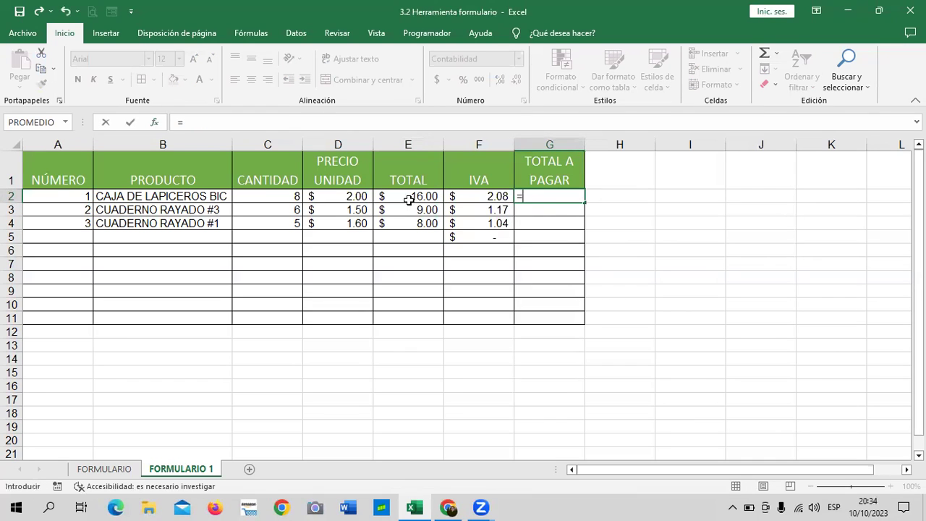
click(409, 199)
text(+)
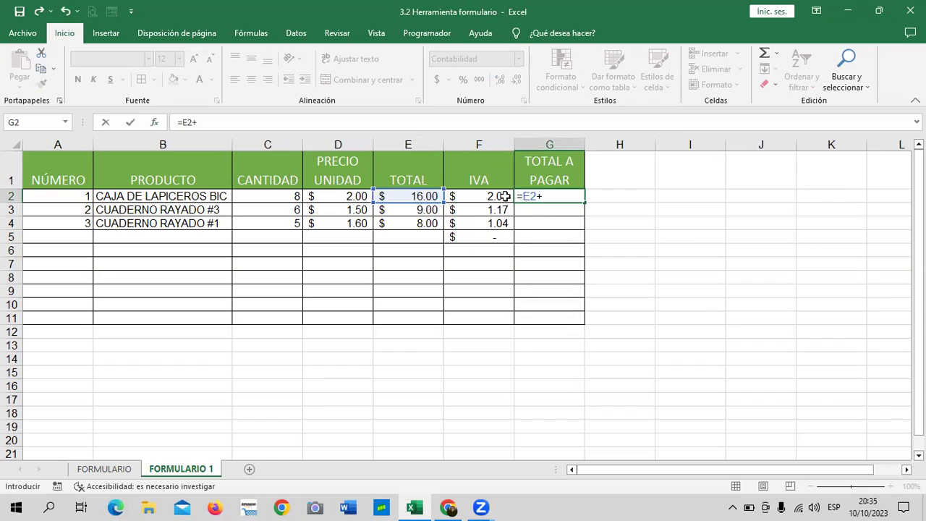
click(505, 197)
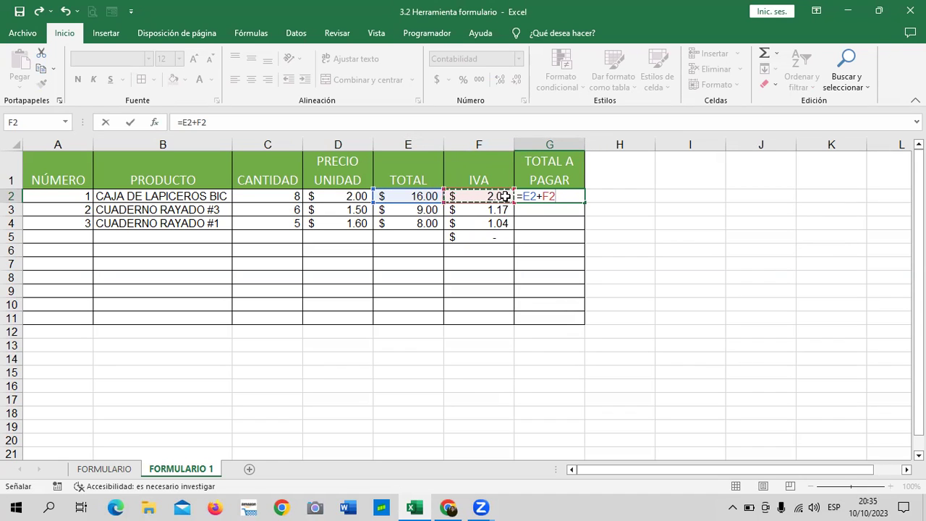
key(Return)
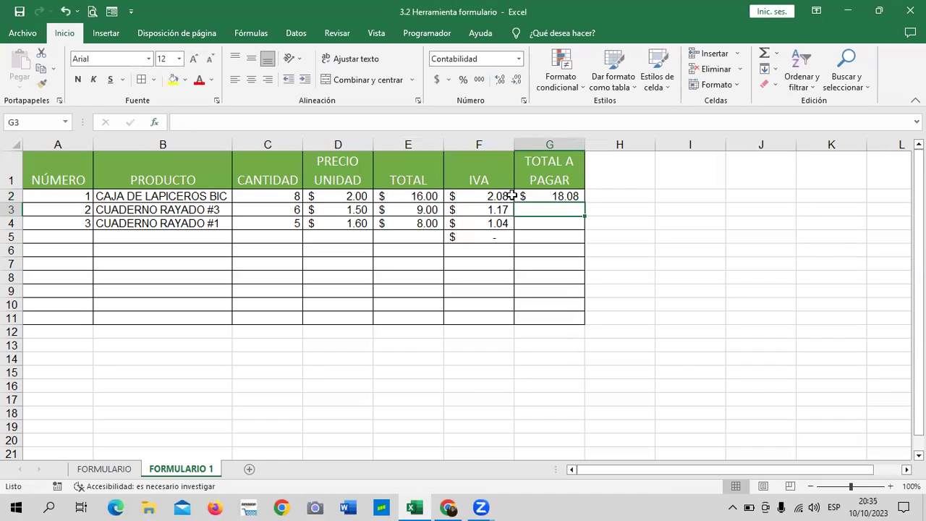
click(615, 171)
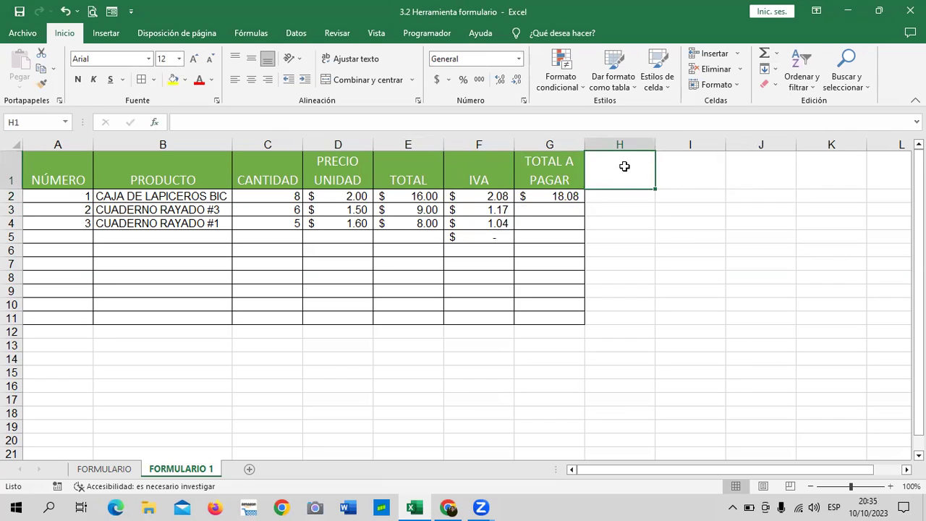
drag(625, 166, 620, 316)
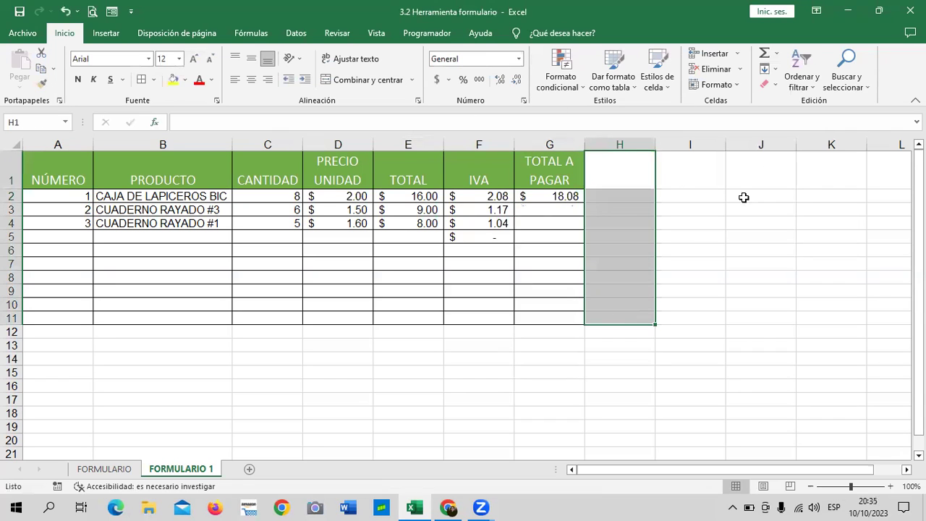
click(757, 173)
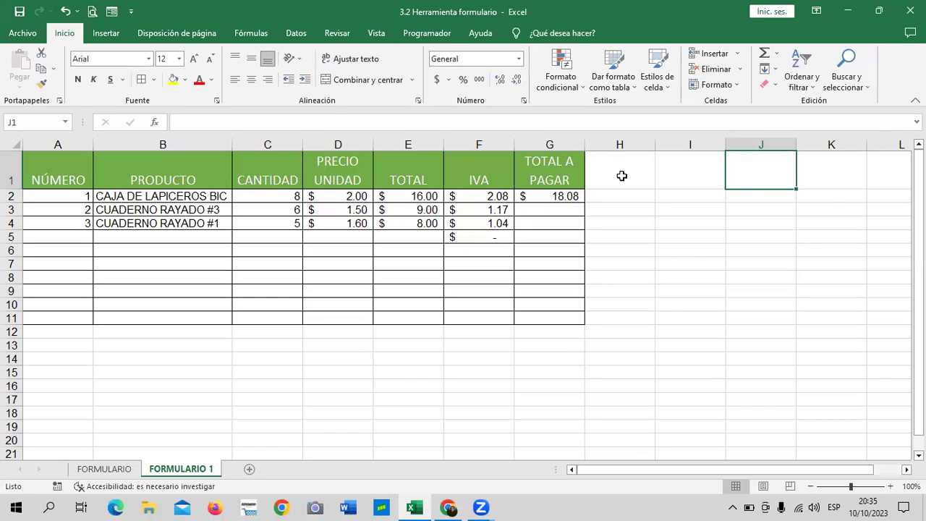
click(620, 167)
Add a DESCUENTO header in H1, widen column H, and extend table formatting to H11.
text(DES)
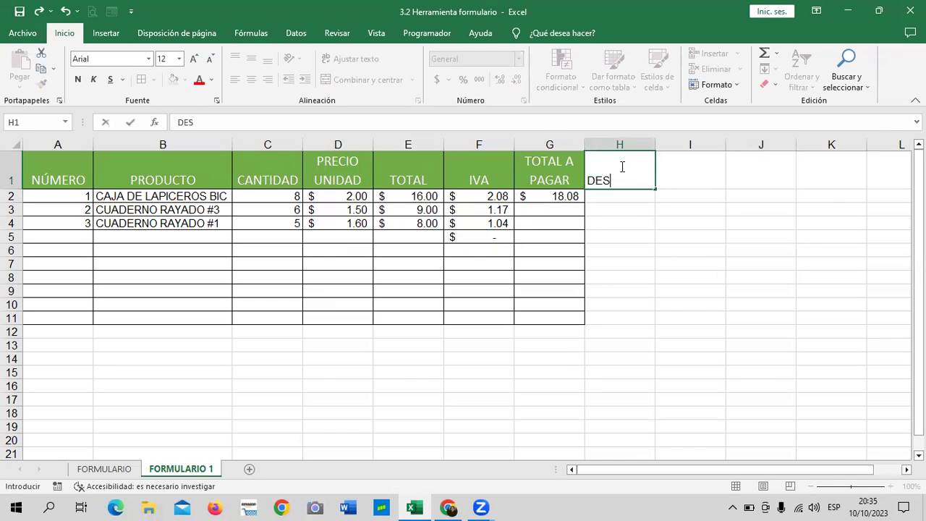
text(CUENTO)
key(Return)
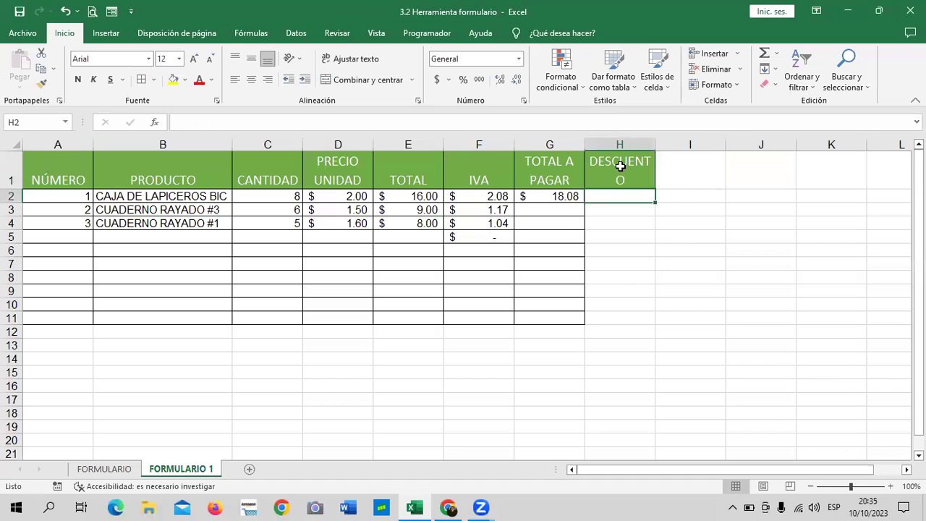
drag(656, 145, 660, 144)
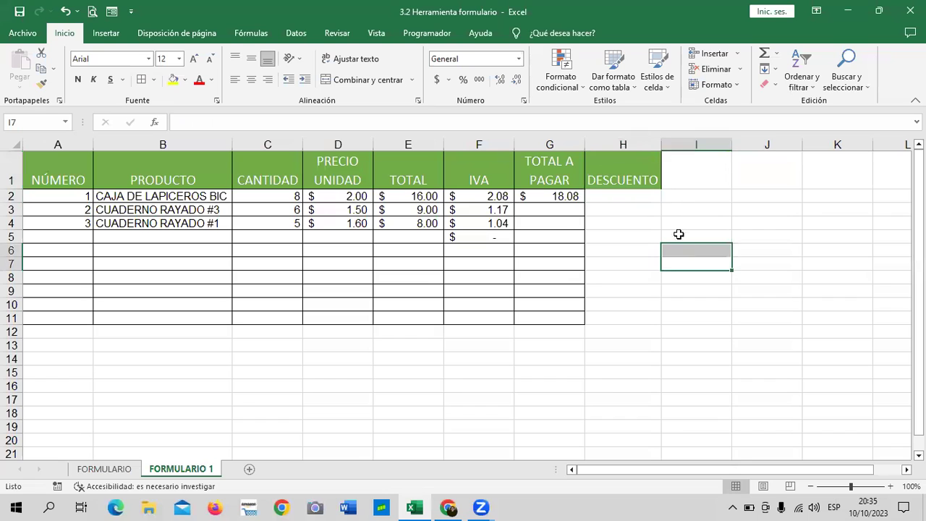
drag(626, 176, 634, 312)
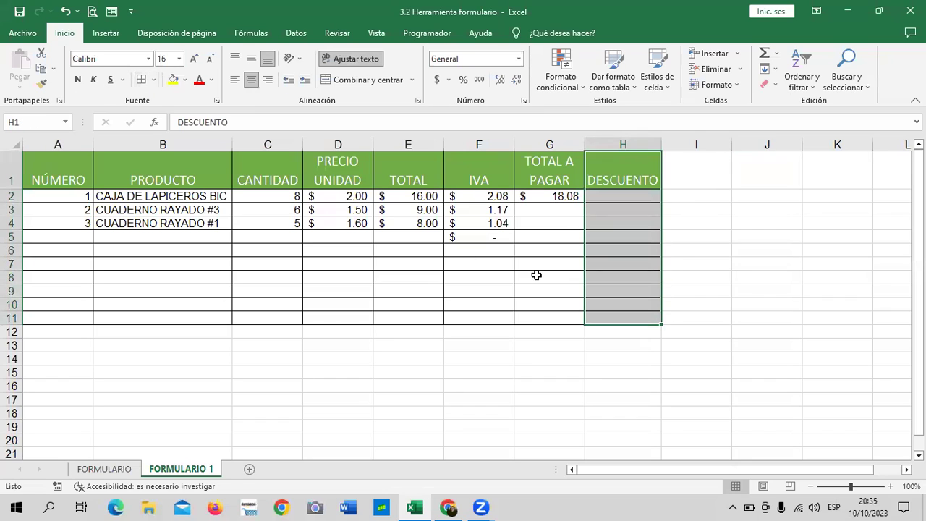
Fill the TOTAL A PAGAR formula down to G4, giving 18.08, 10.17 and 9.04.
click(553, 197)
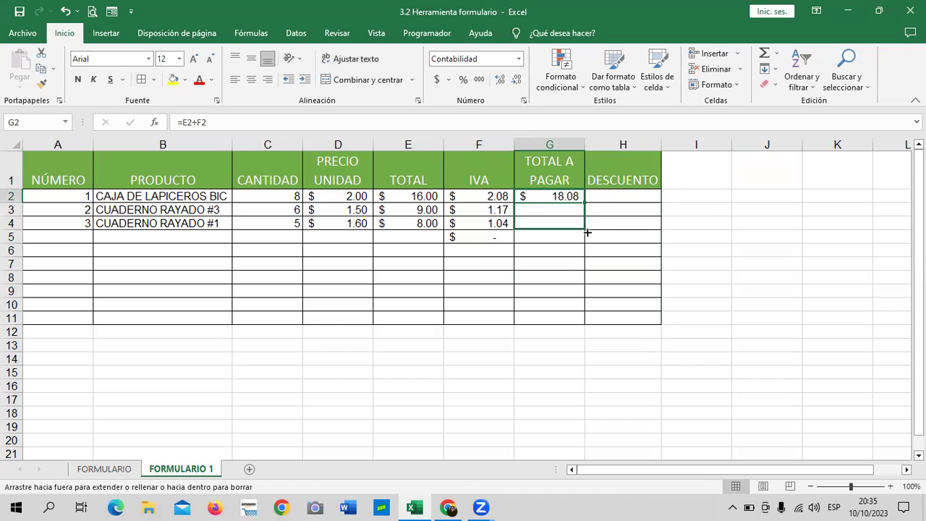
drag(587, 204, 588, 230)
click(628, 292)
click(192, 162)
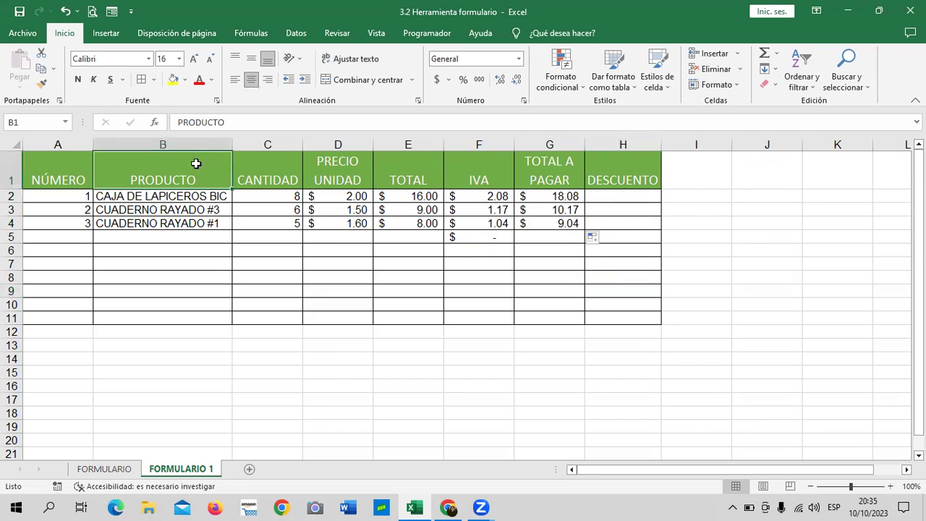
Use the data form to add record 4: BORRADOR, quantity 15, unit price 0.50.
click(112, 11)
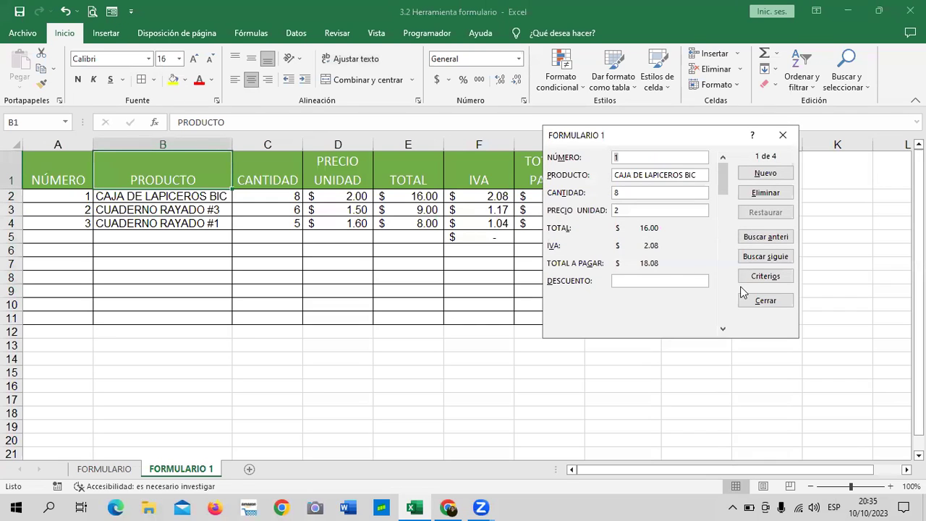
click(769, 175)
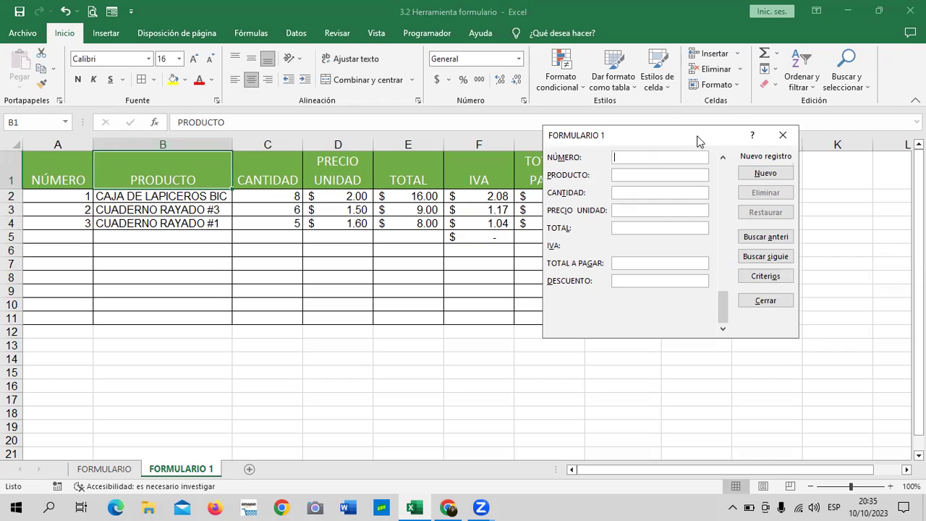
text(4)
drag(695, 142, 464, 278)
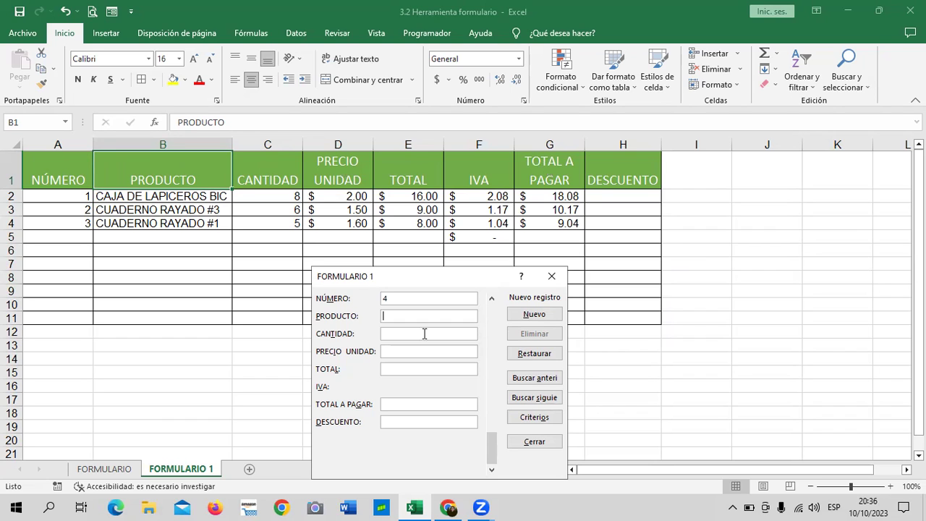
drag(463, 276, 470, 257)
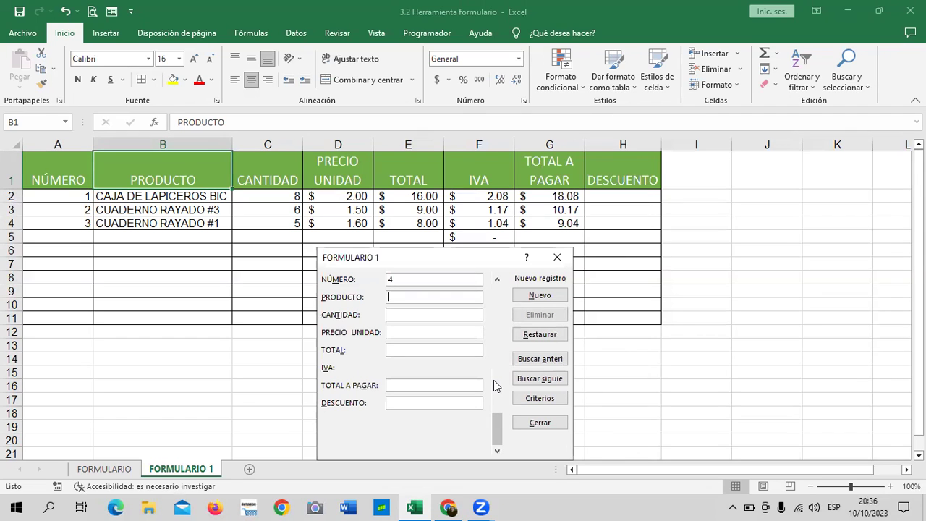
text(BORRADOR)
click(426, 315)
text(15)
click(433, 332)
text(.50)
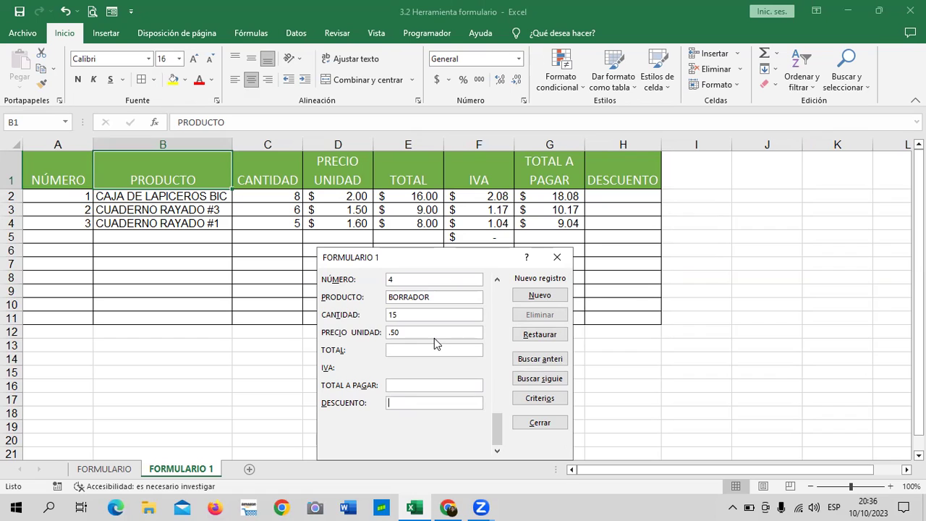
key(Return)
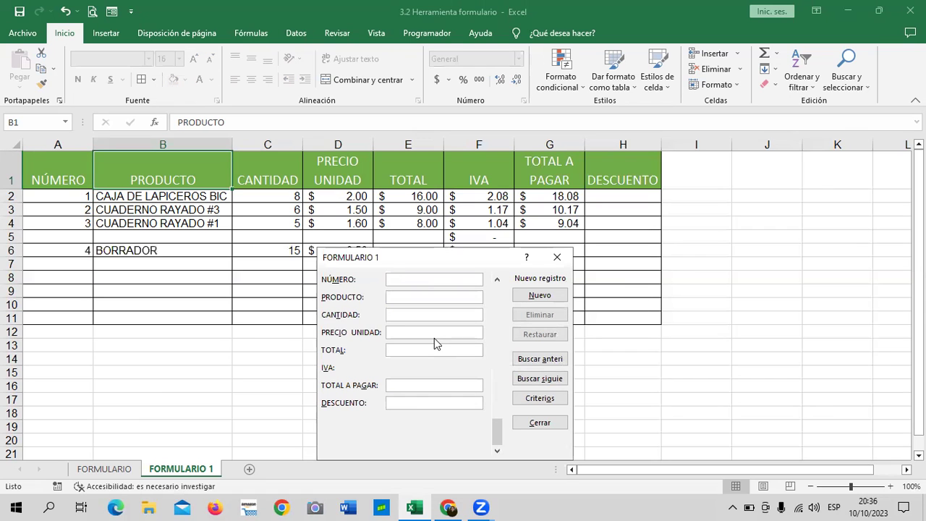
click(557, 257)
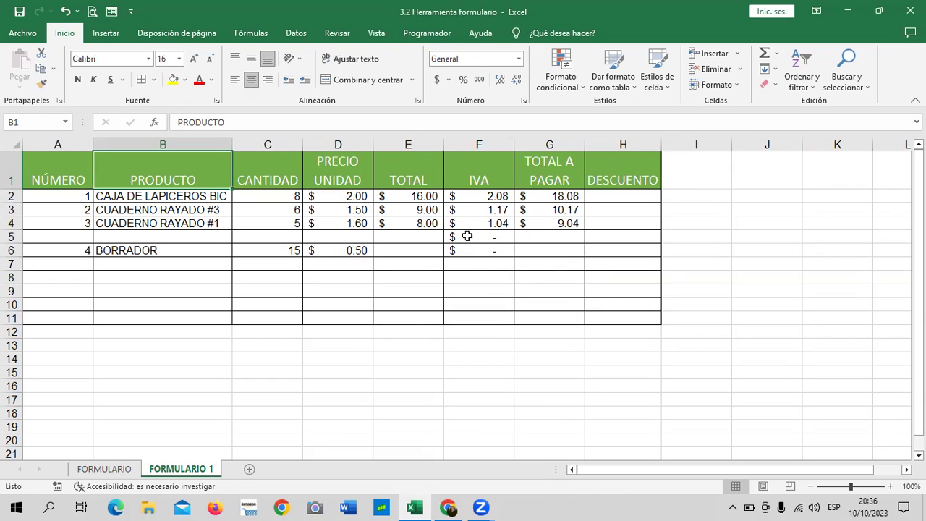
Reopen the data form for the product table and tab through its fields.
drag(467, 235, 468, 250)
click(615, 301)
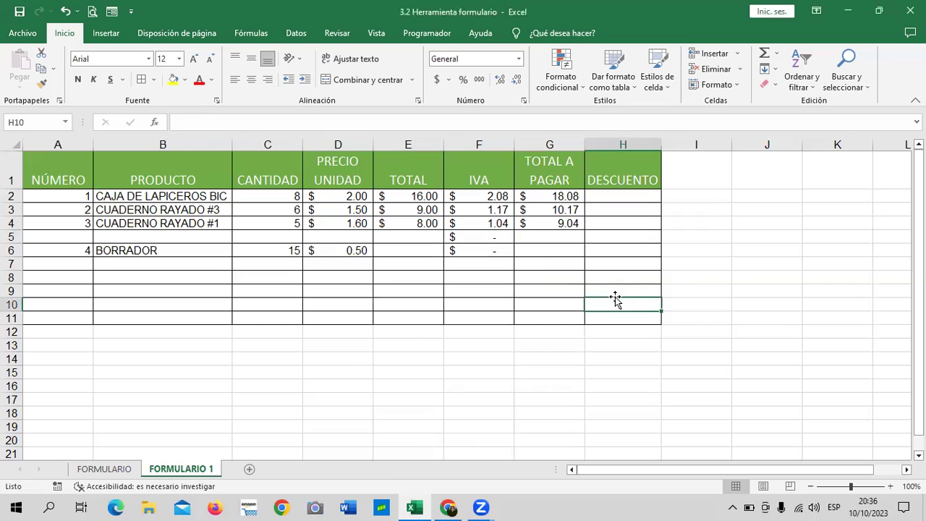
click(174, 223)
click(112, 13)
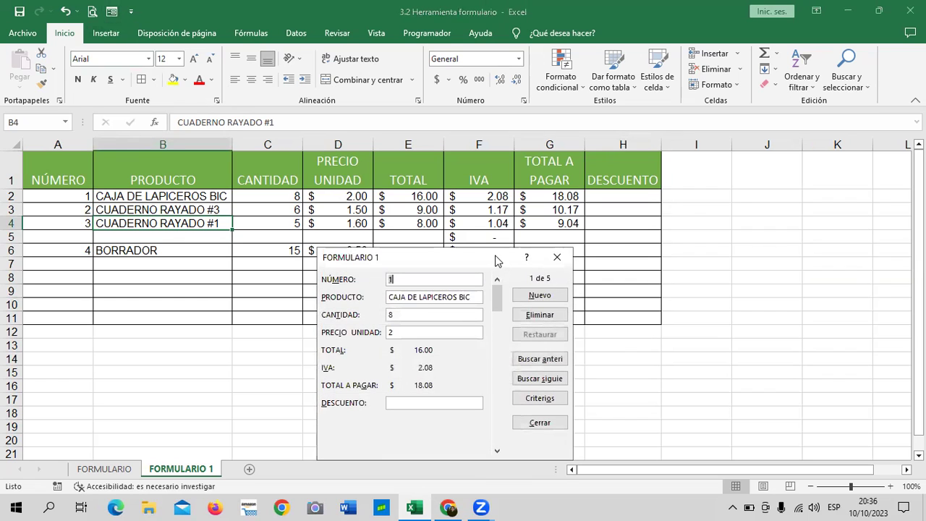
drag(497, 260, 665, 212)
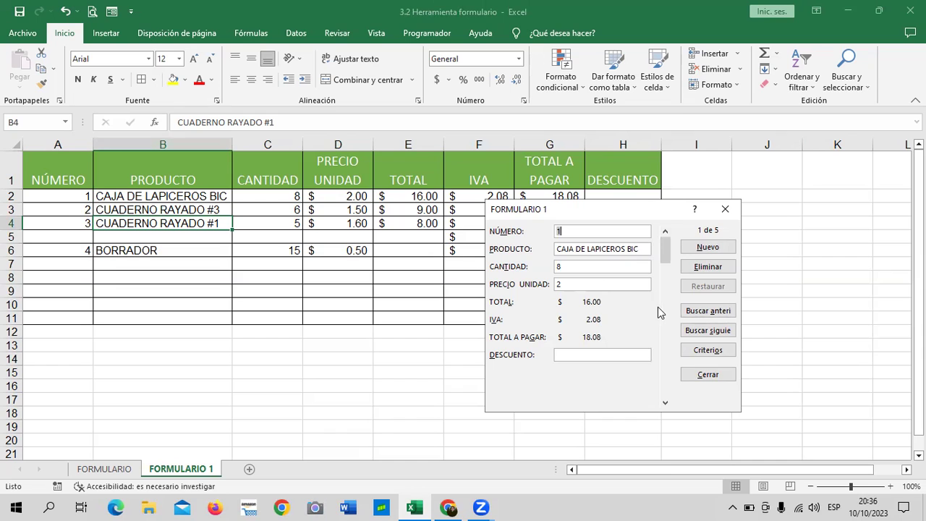
key(Tab)
key(Tab)
key(Tab)
key(Tab)
key(Tab)
key(Tab)
key(Tab)
key(Tab)
key(Tab)
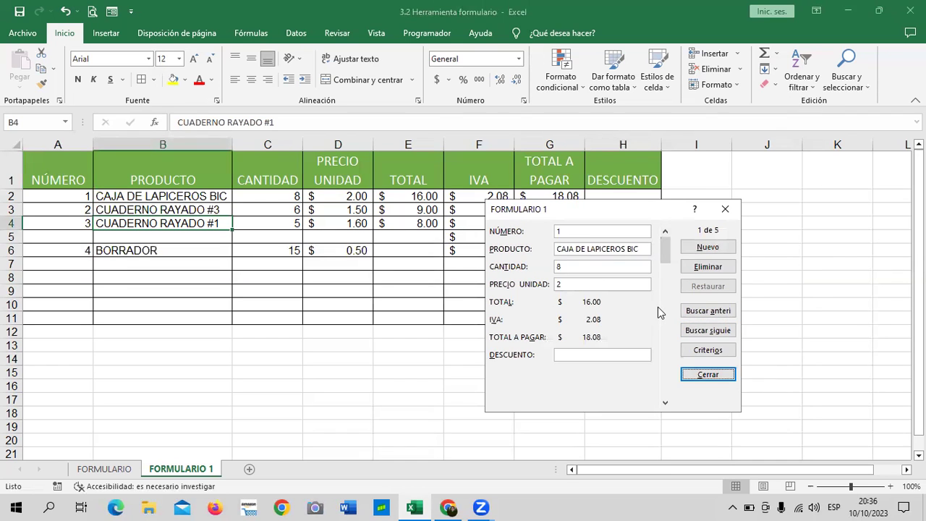
key(Tab)
key(Tab)
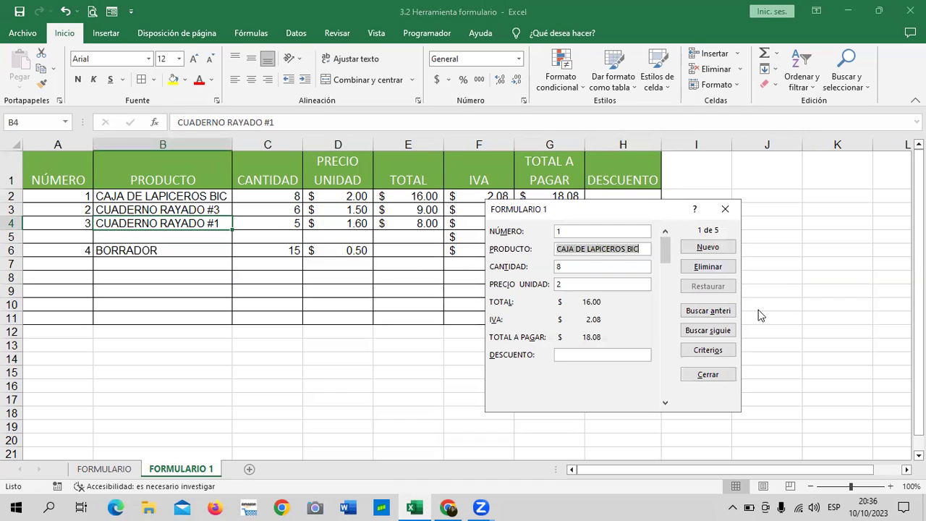
Browse the records forward and back to the blank fourth and the BORRADOR fifth.
click(716, 332)
click(717, 332)
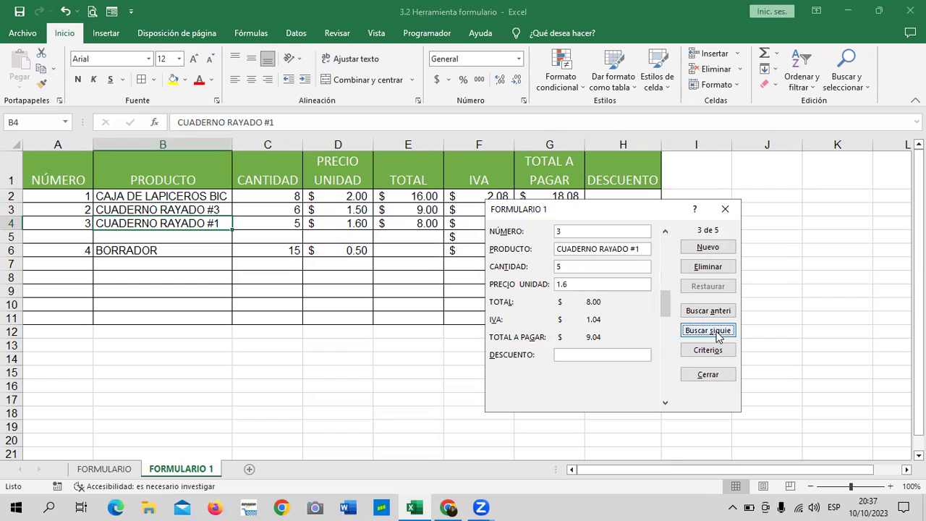
click(717, 331)
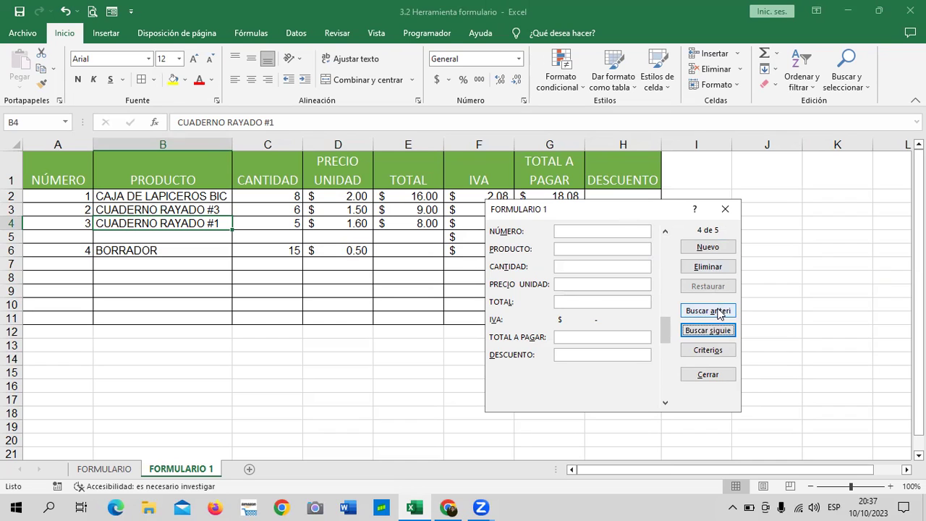
click(717, 312)
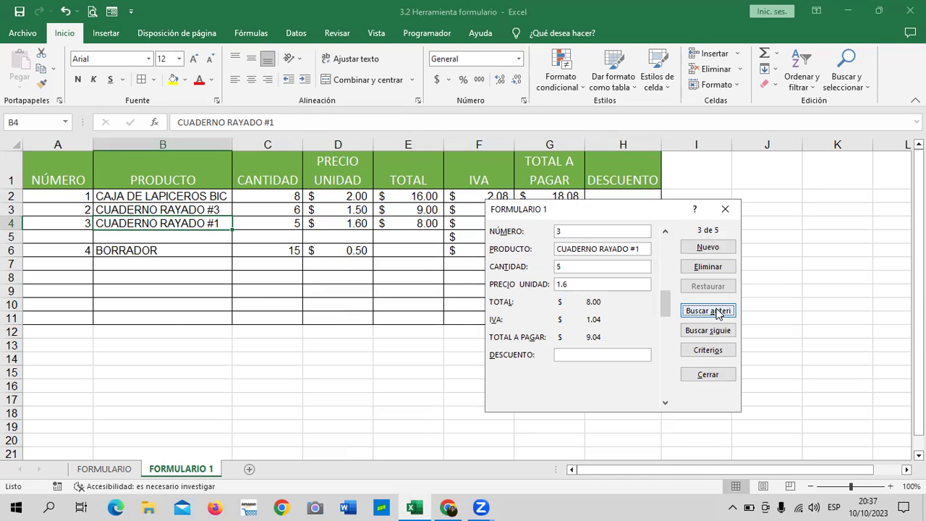
key(Tab)
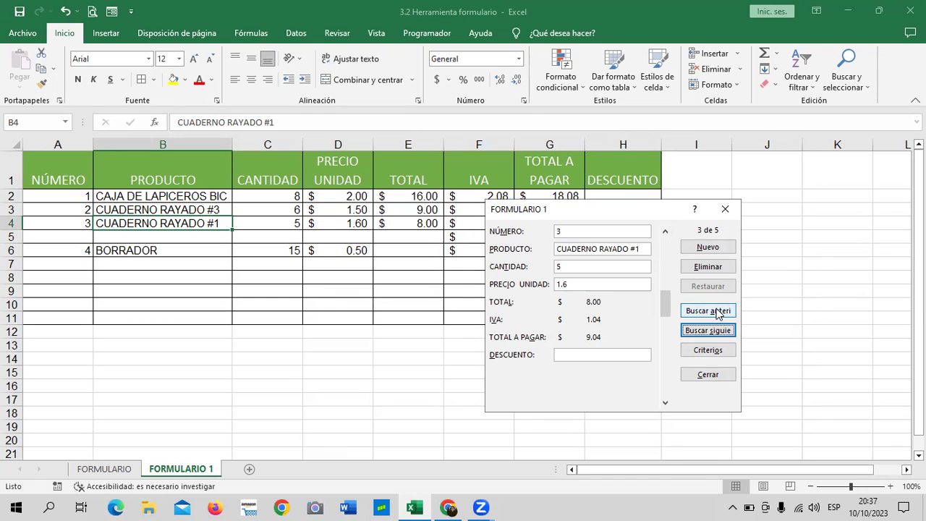
click(707, 333)
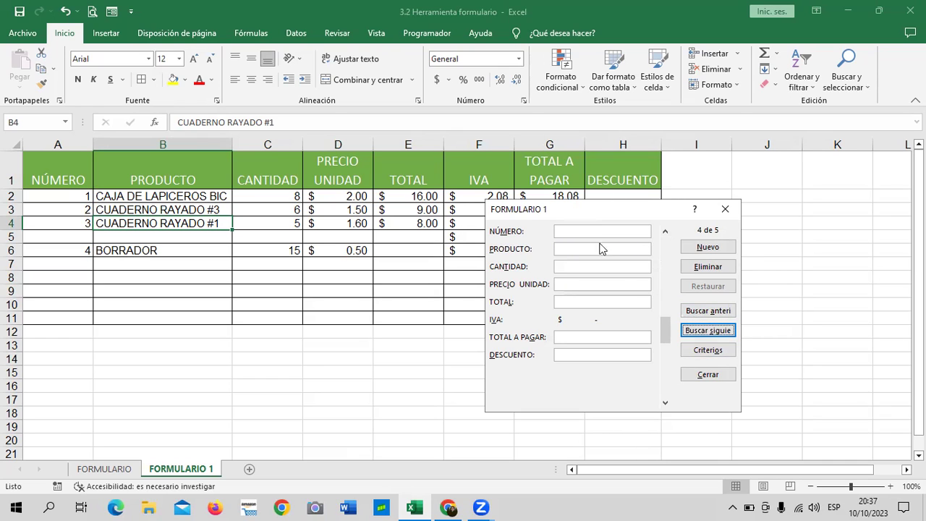
click(719, 336)
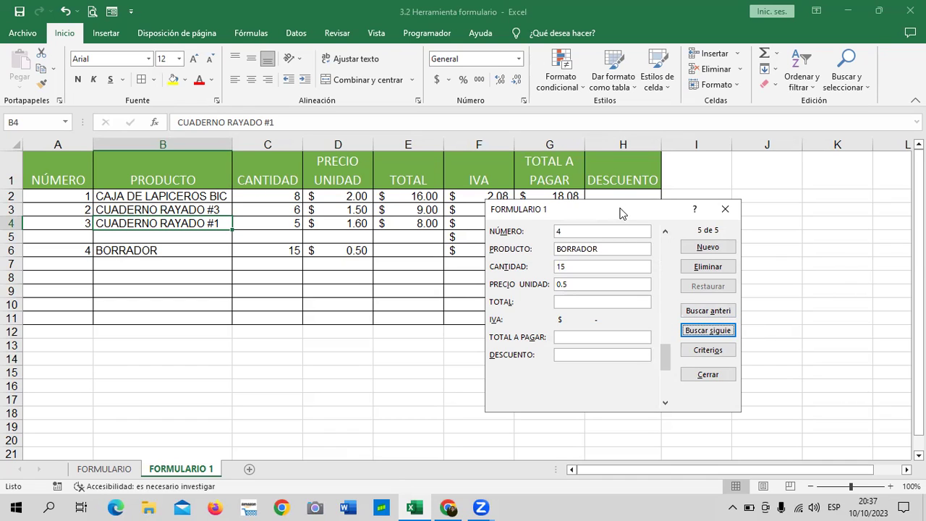
Return to the blank record 4 of 5 and request its deletion.
drag(624, 209, 778, 188)
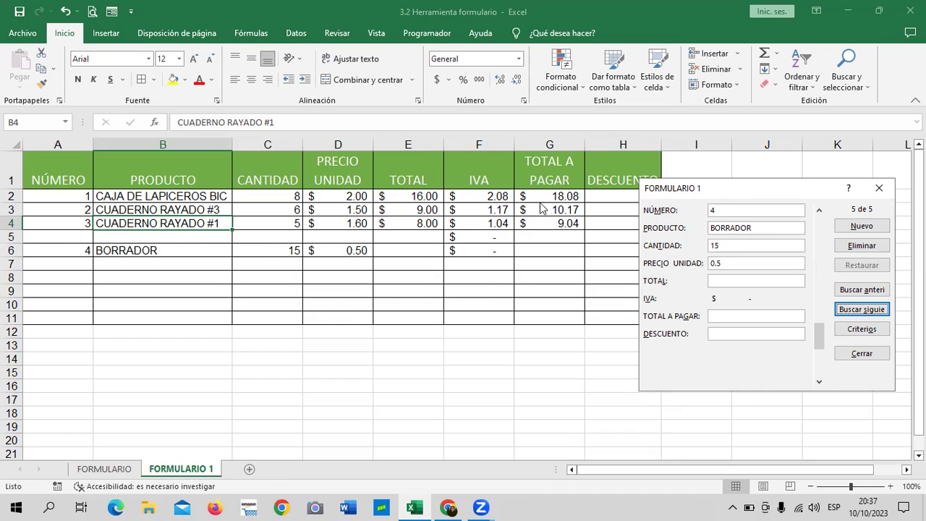
drag(771, 190, 641, 157)
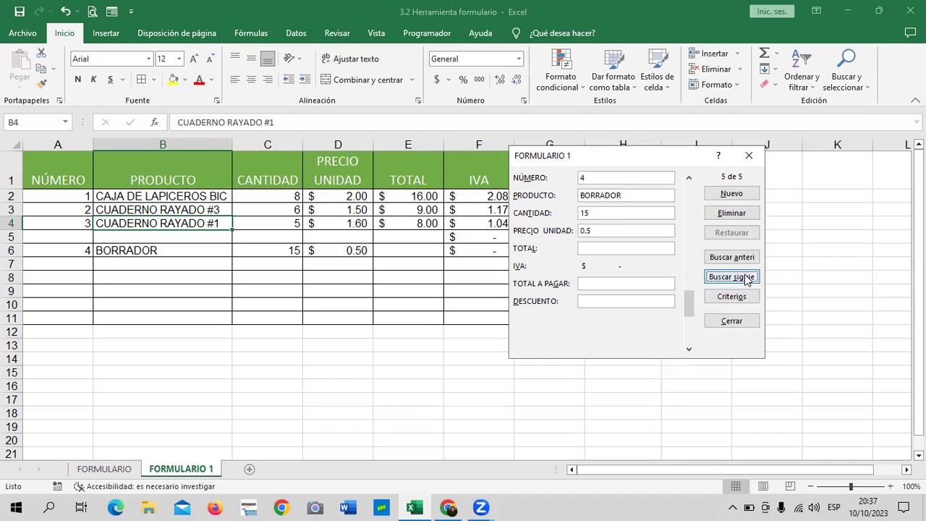
click(741, 257)
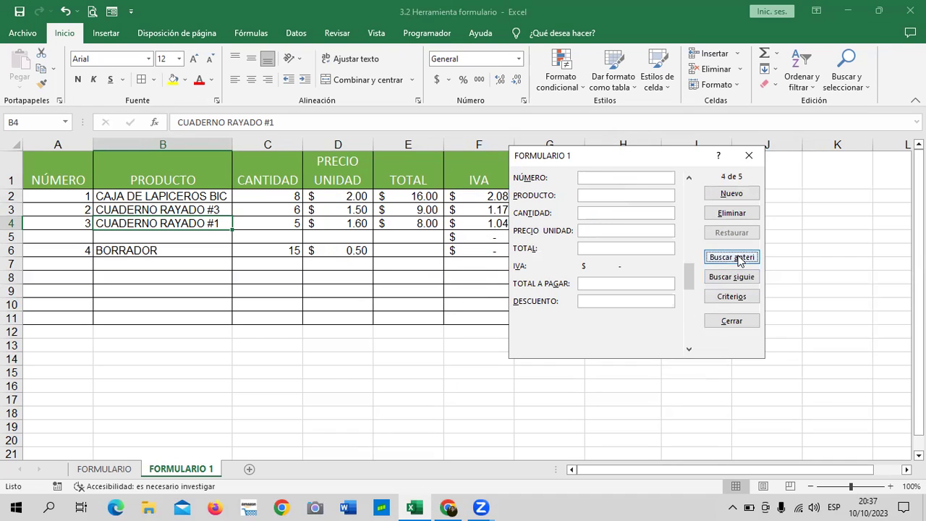
click(716, 217)
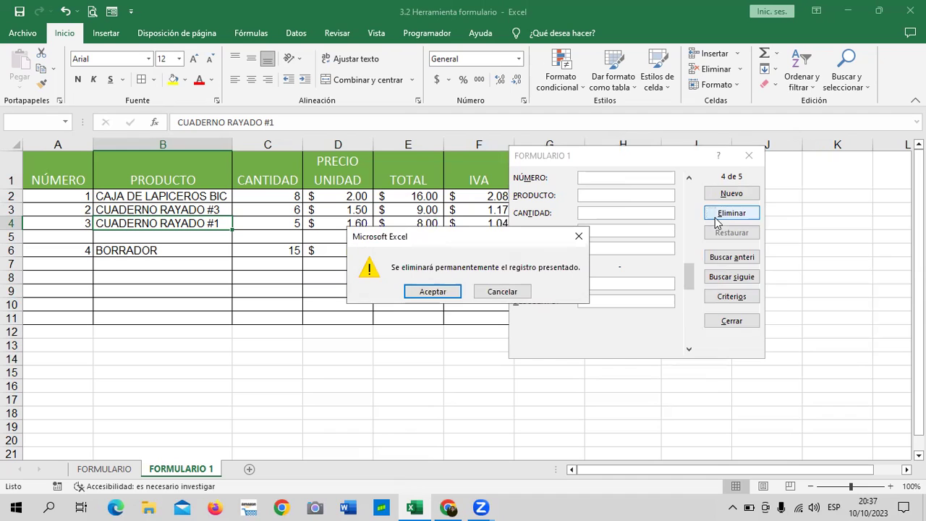
Confirm permanent deletion of the blank record.
click(433, 293)
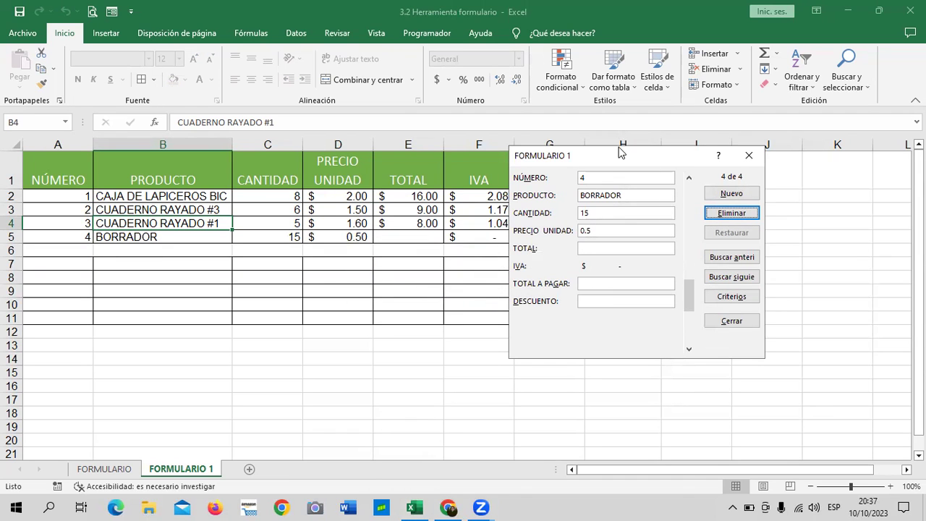
drag(626, 157, 815, 153)
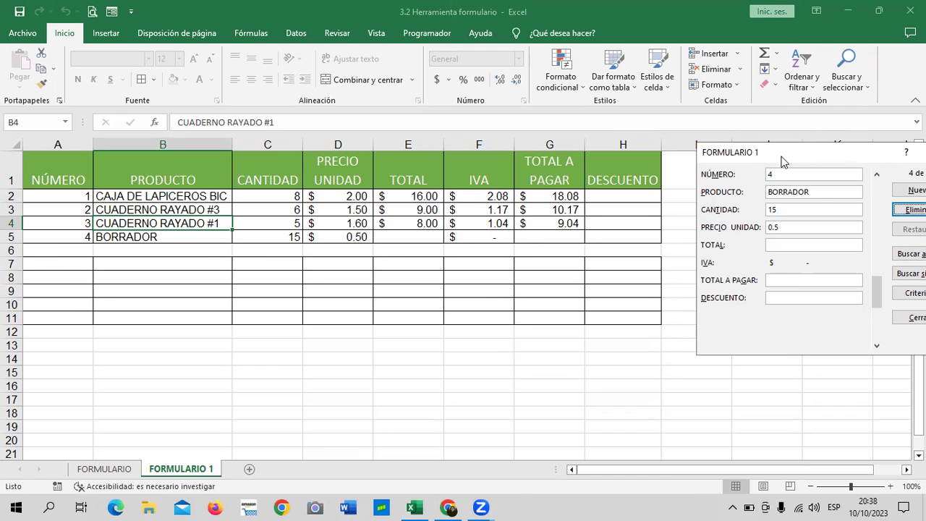
drag(781, 160, 531, 164)
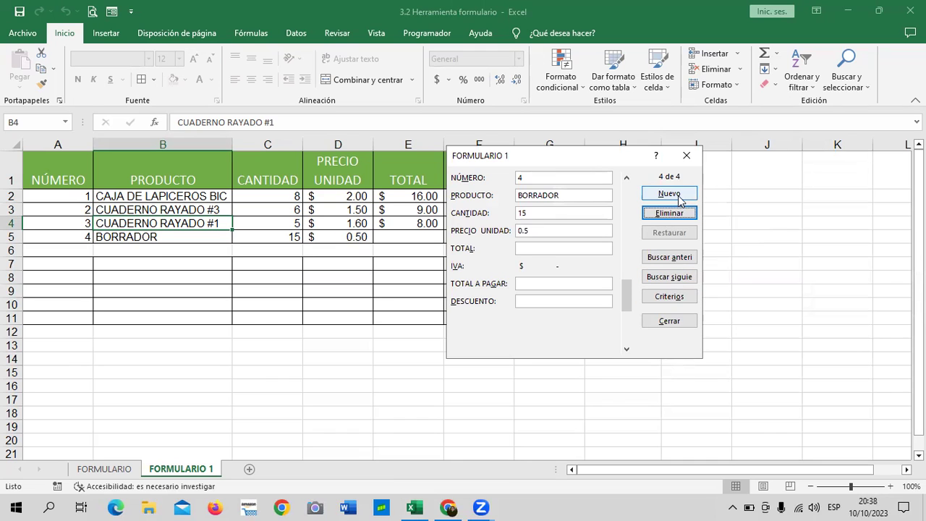
Add record 5, PILOT DE PIZZARA, quantity 20 at unit price 1.75, and close the form.
click(669, 194)
text(5)
key(Tab)
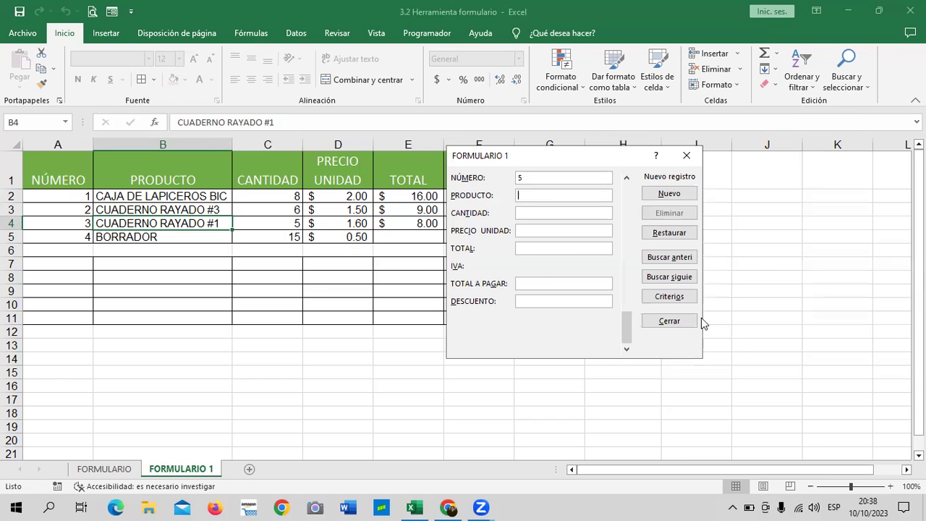
text(PL)
key(BackSpace)
text(ILOT DE PIZZARA)
key(Tab)
text(20)
key(Tab)
text(1.)
text(75)
key(Tab)
key(Tab)
key(Tab)
key(Tab)
key(Return)
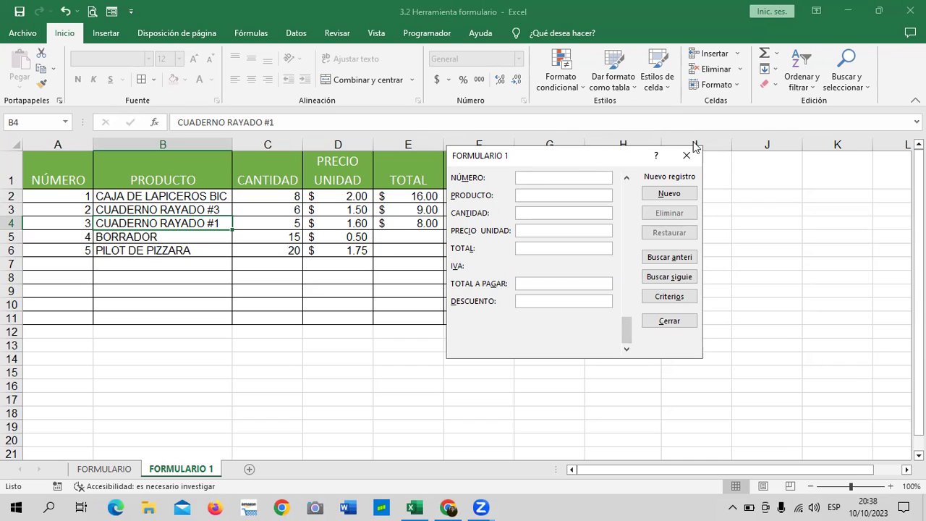
key(Escape)
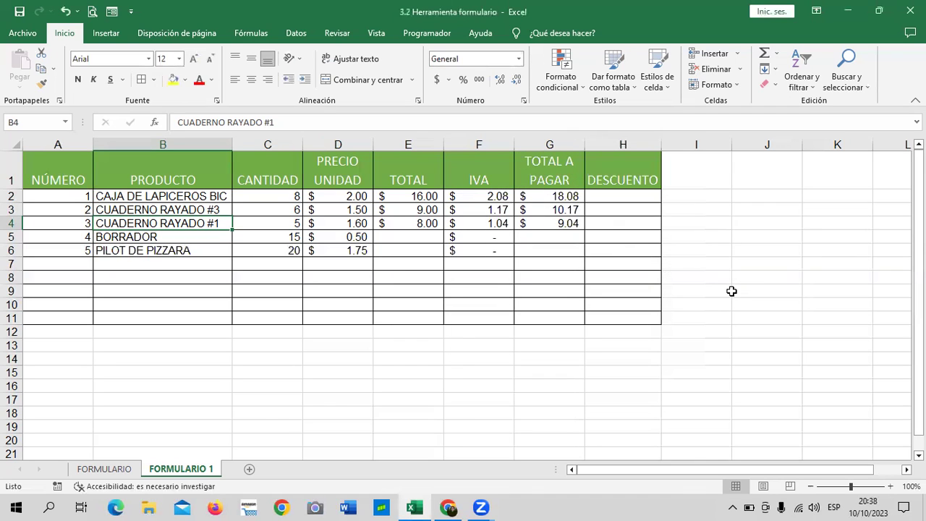
Fill the E2, F2 and G2 formulas down to row 6 and clear the stray formula in G7.
click(410, 200)
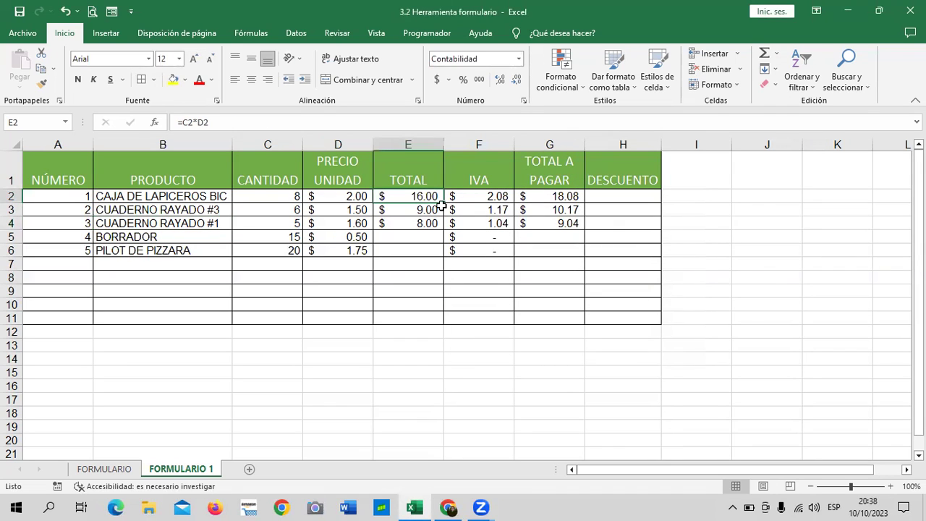
drag(442, 203, 440, 252)
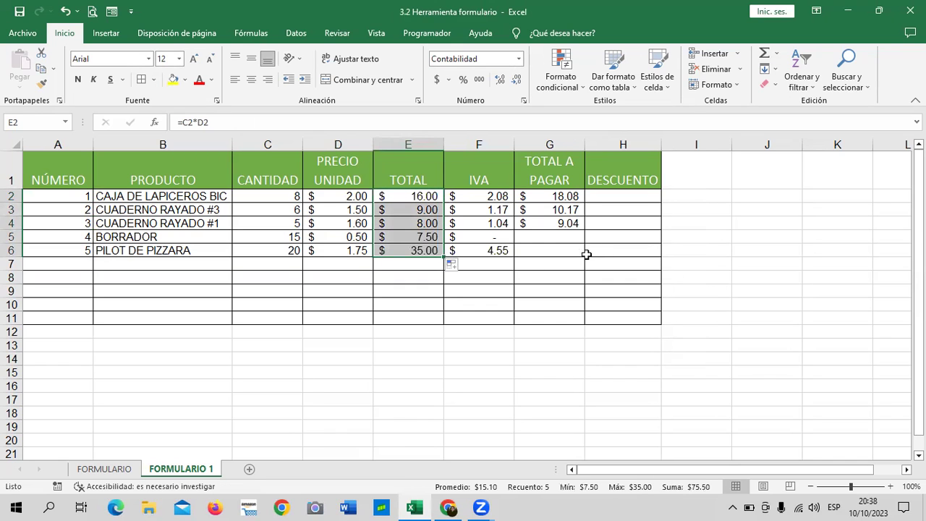
click(495, 194)
drag(515, 204, 514, 254)
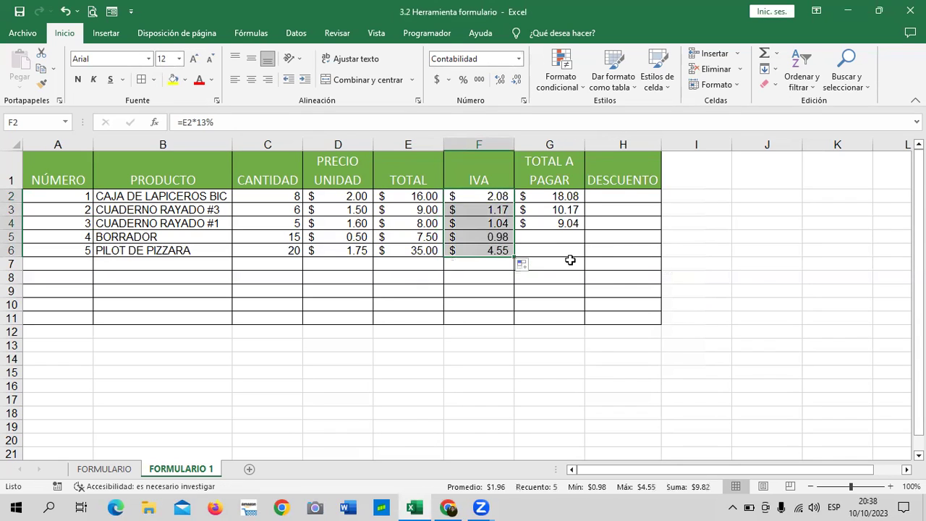
click(572, 196)
drag(584, 203, 585, 266)
click(554, 267)
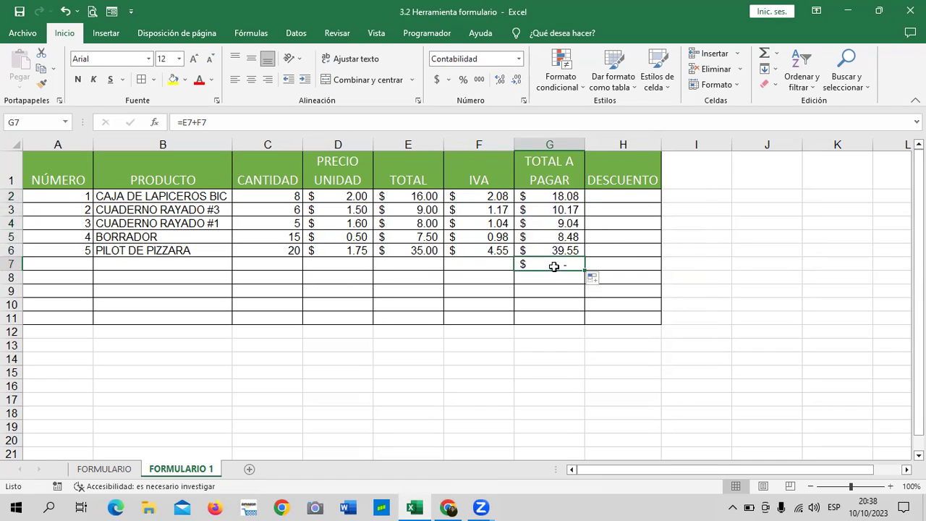
key(Delete)
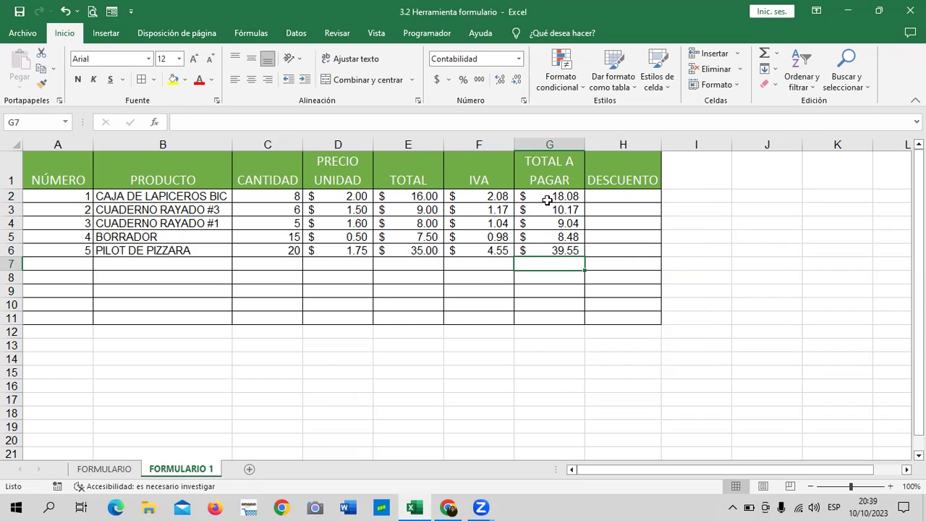
click(623, 196)
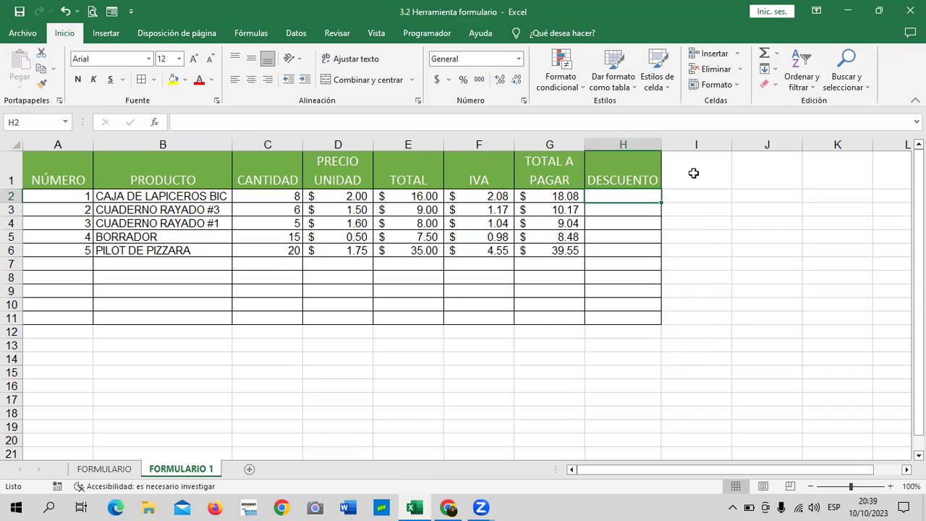
drag(696, 166, 696, 319)
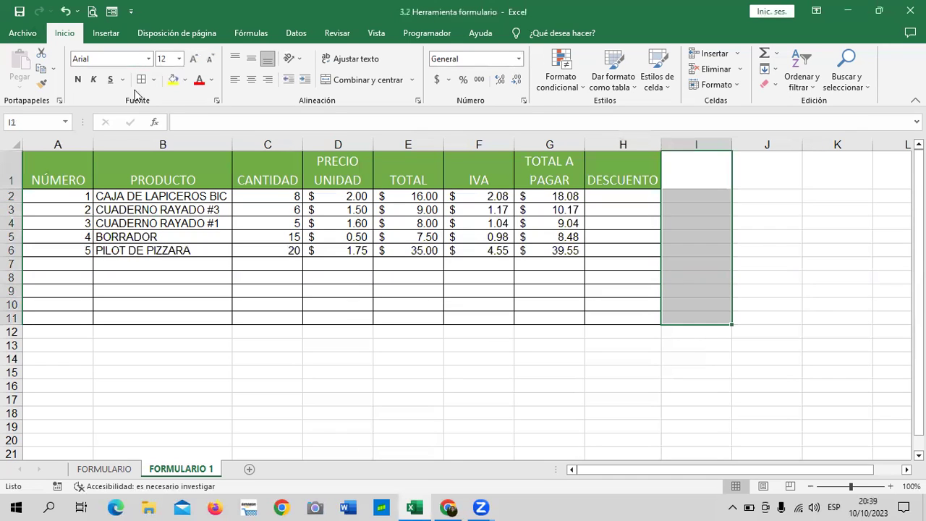
click(795, 248)
click(711, 176)
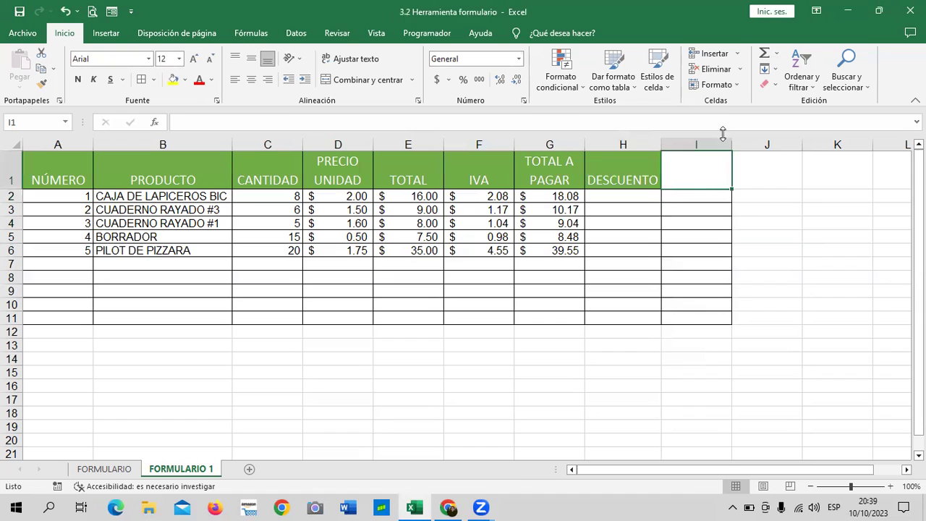
click(666, 86)
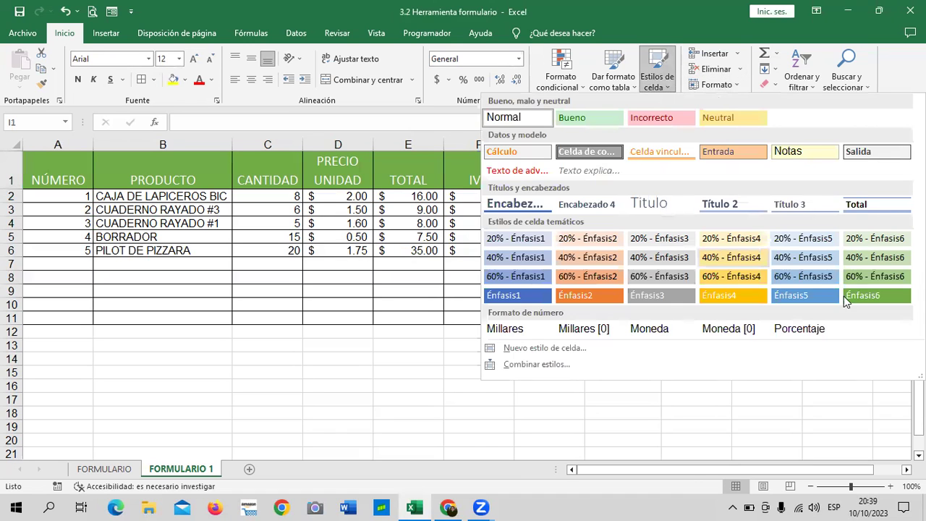
click(873, 296)
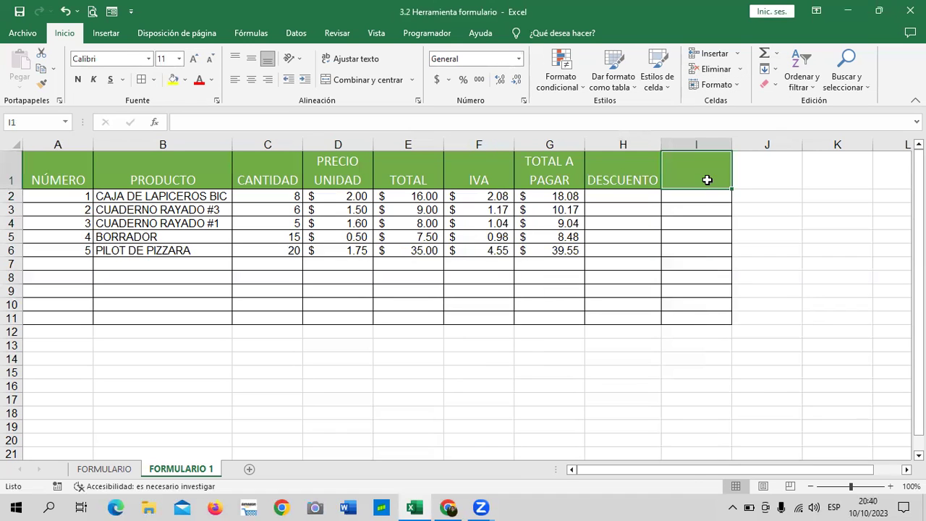
text(FECHA DE)
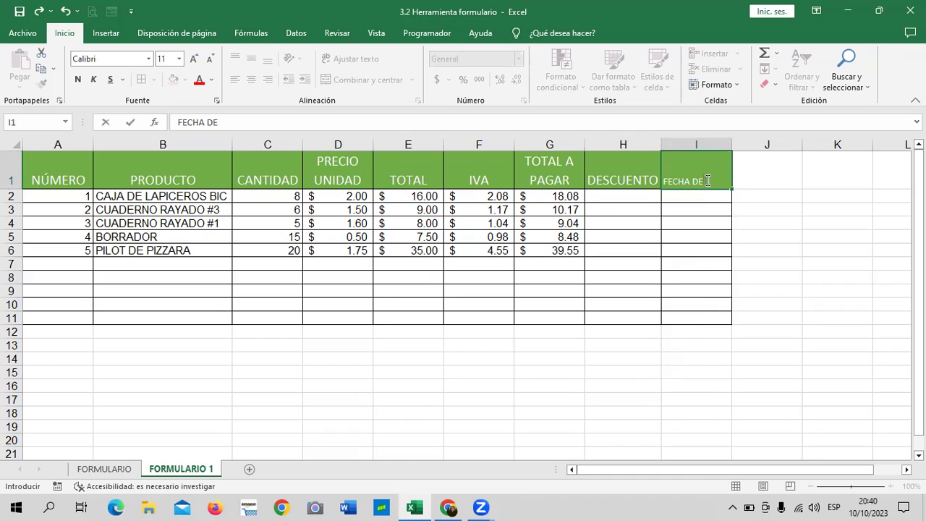
key(BackSpace)
key(BackSpace)
key(BackSpace)
key(Return)
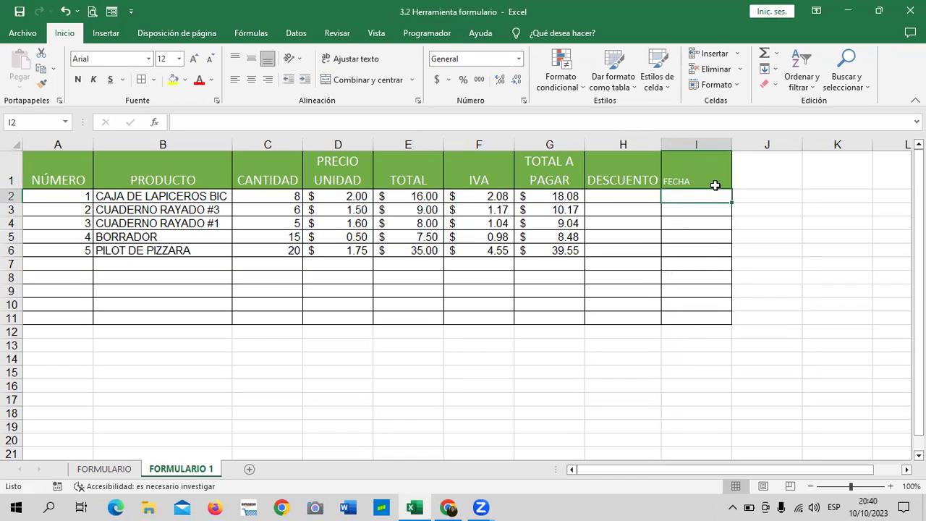
click(697, 173)
click(194, 59)
click(194, 58)
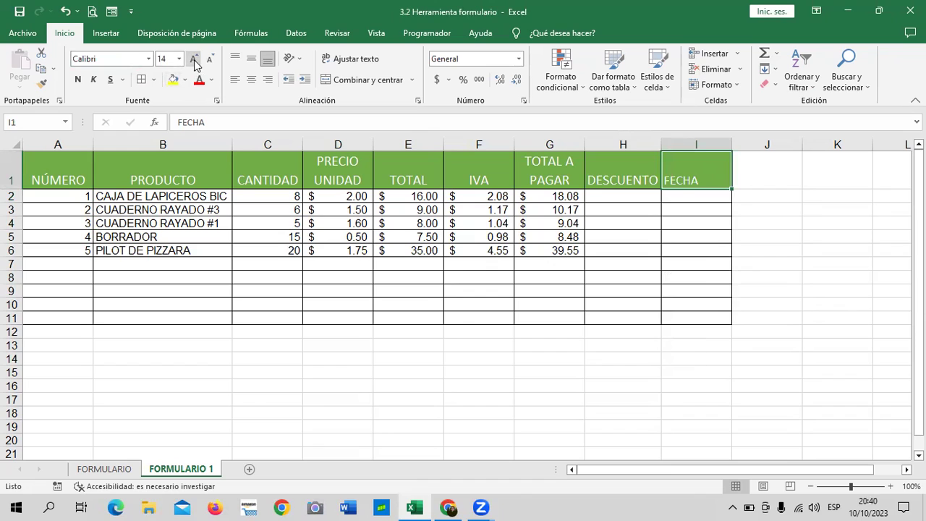
click(251, 80)
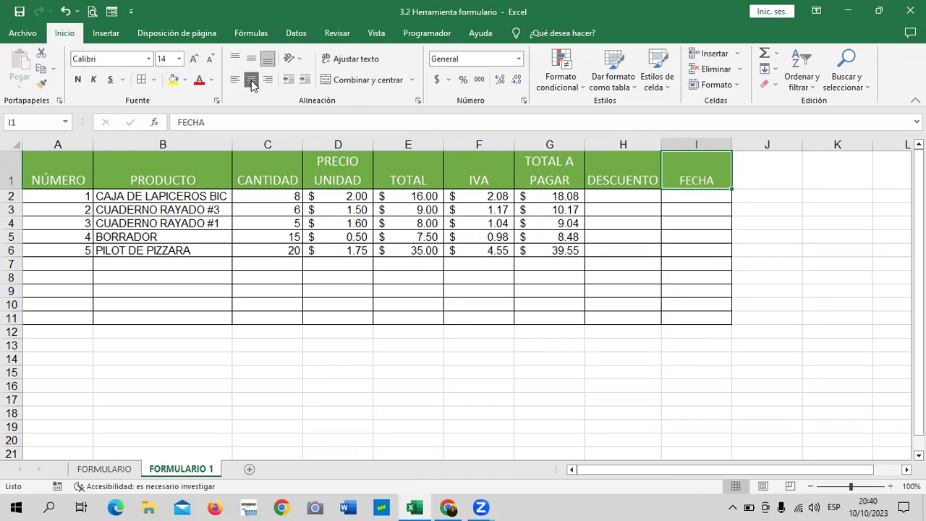
click(614, 179)
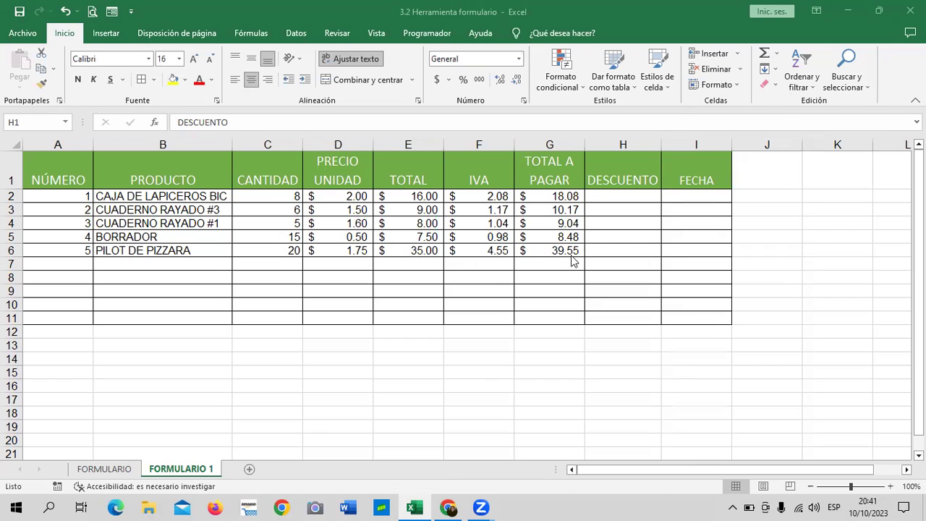
click(647, 197)
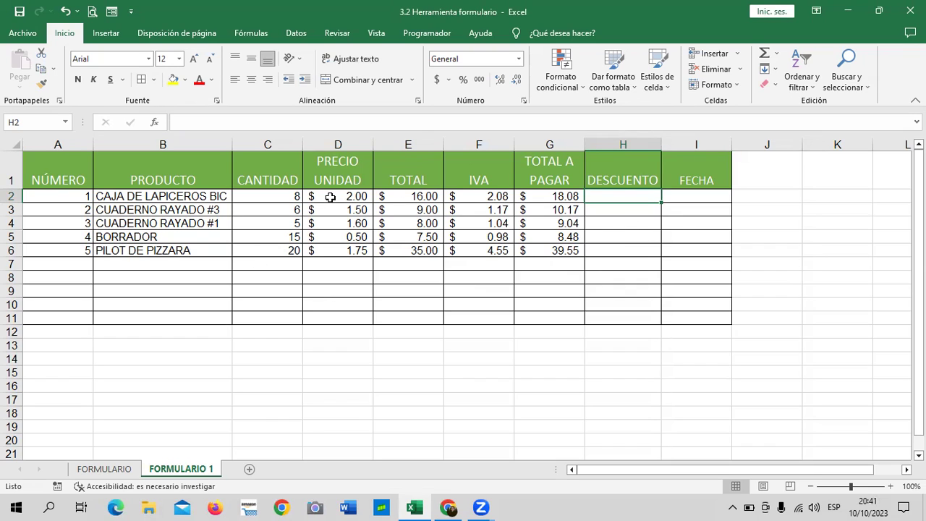
click(266, 199)
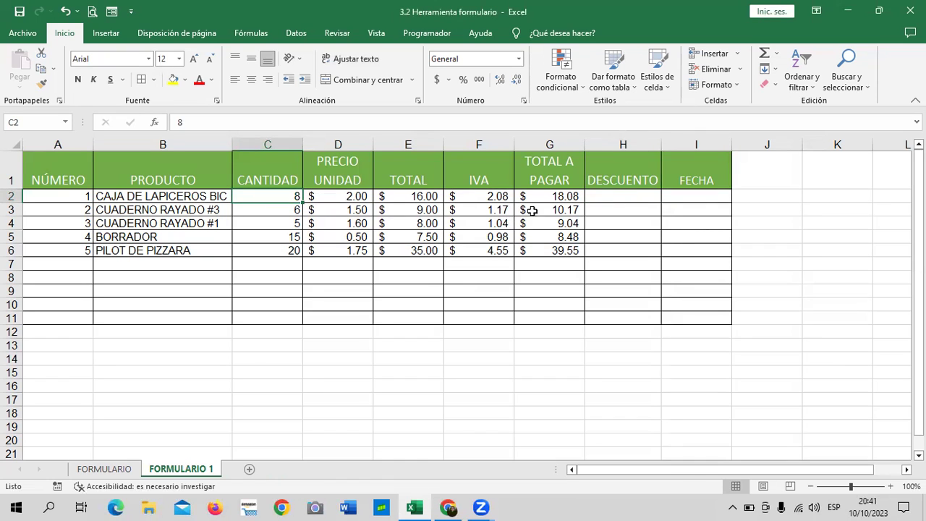
click(632, 194)
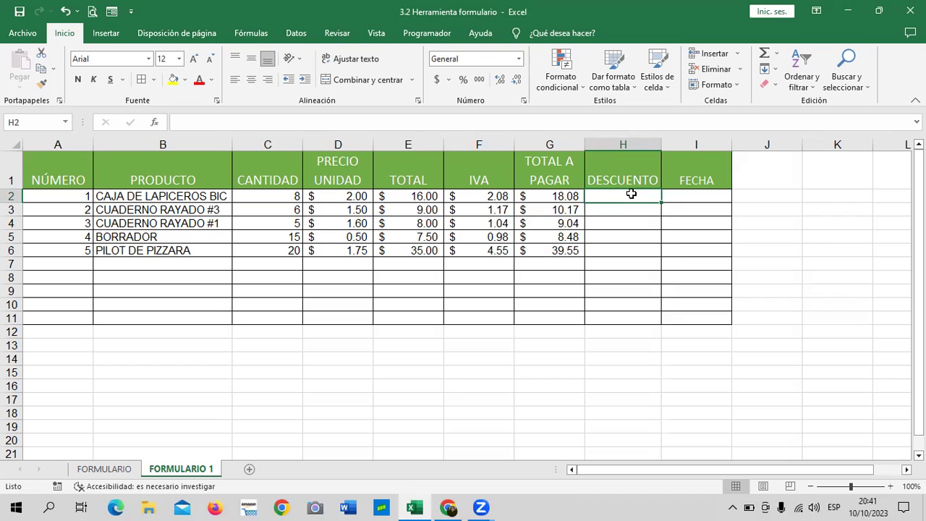
click(561, 252)
click(558, 196)
click(563, 252)
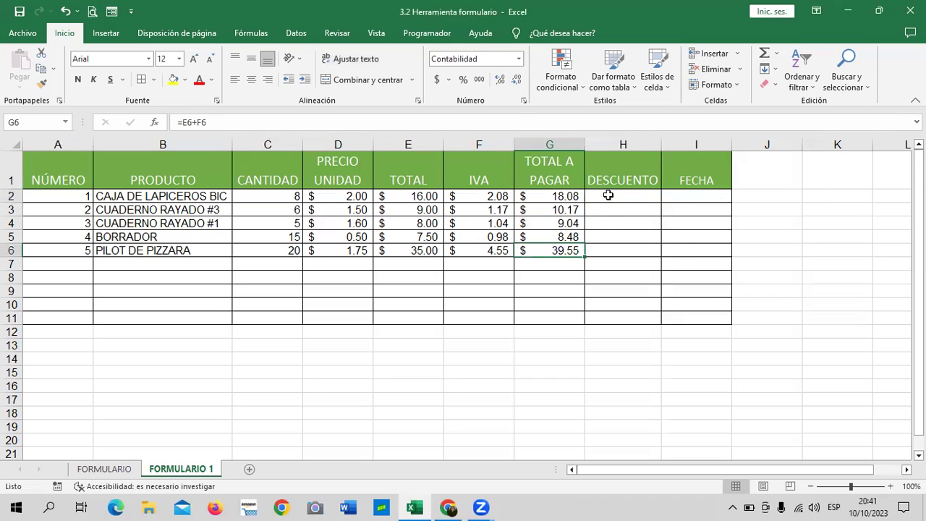
click(613, 193)
Start the H2 formula =SI(G2>15;G2*10% for a 10% discount above 15.
text(=)
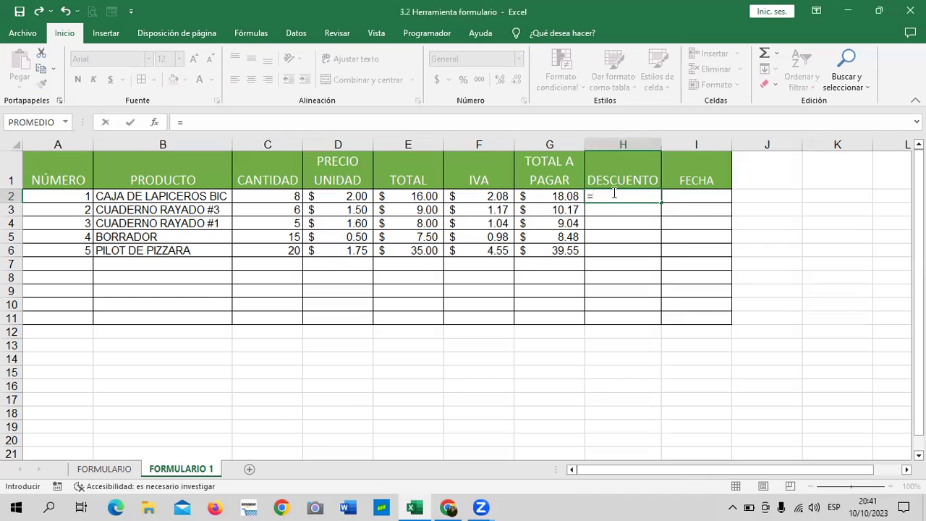
text(SI)
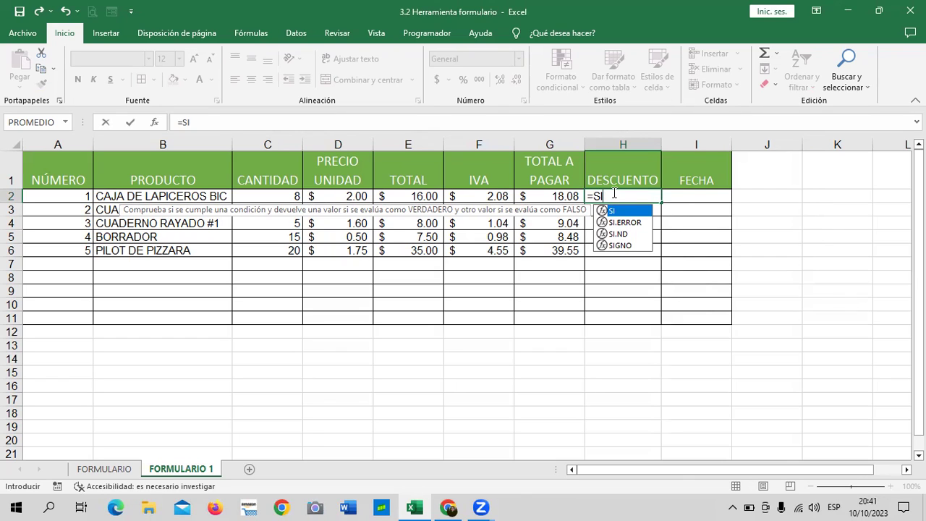
double_click(637, 211)
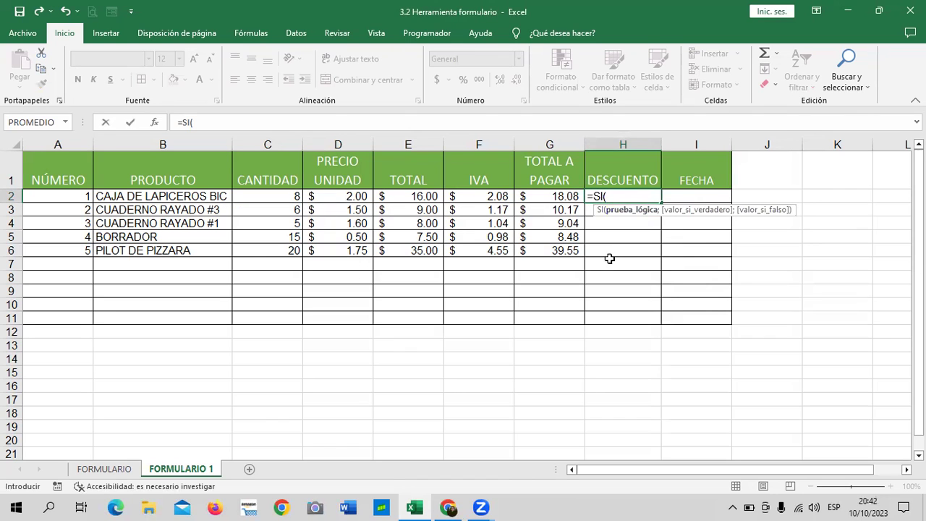
click(548, 196)
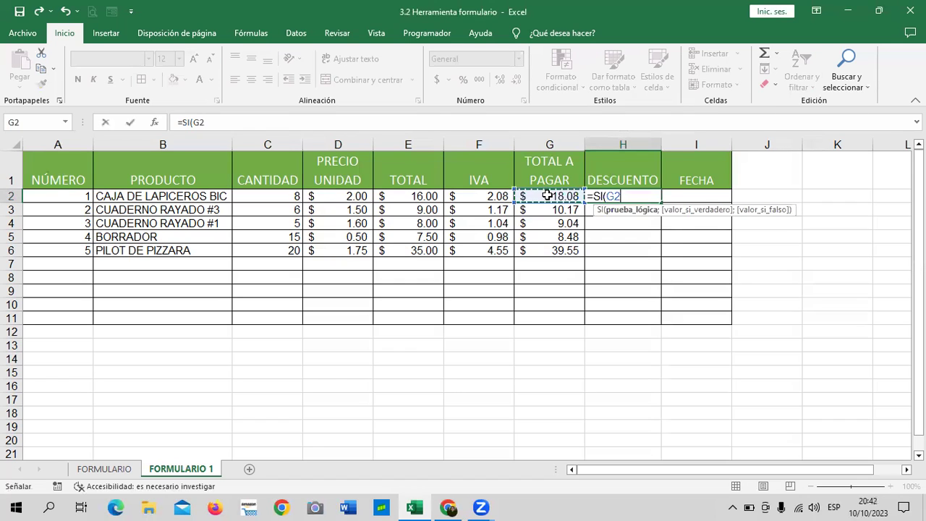
text(>)
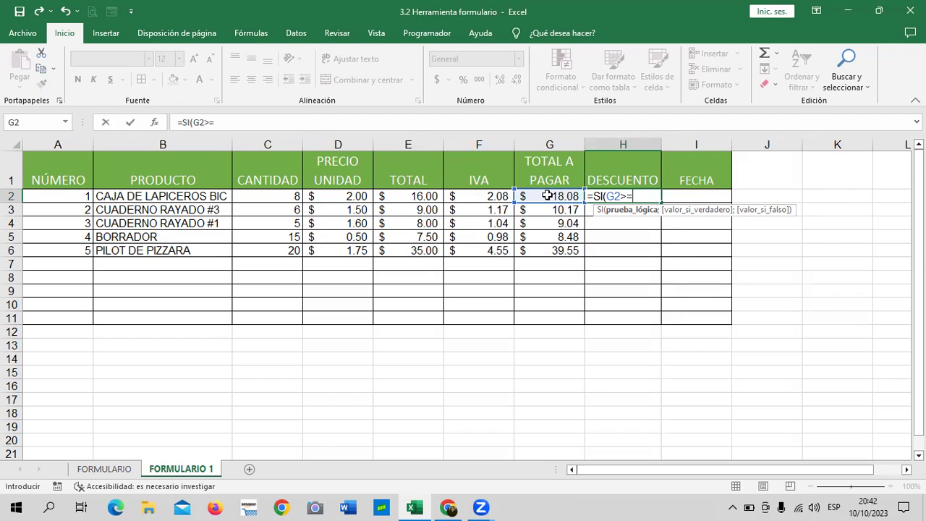
text(15)
text(;)
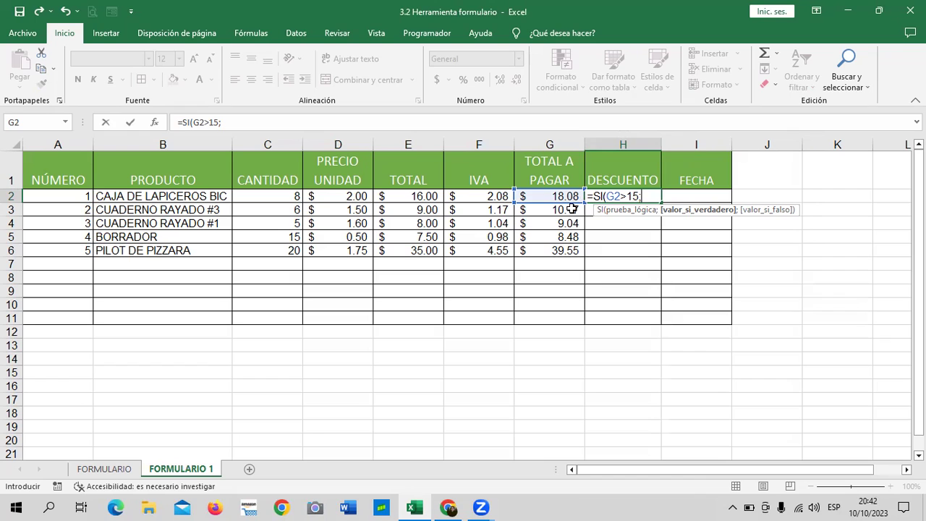
click(541, 195)
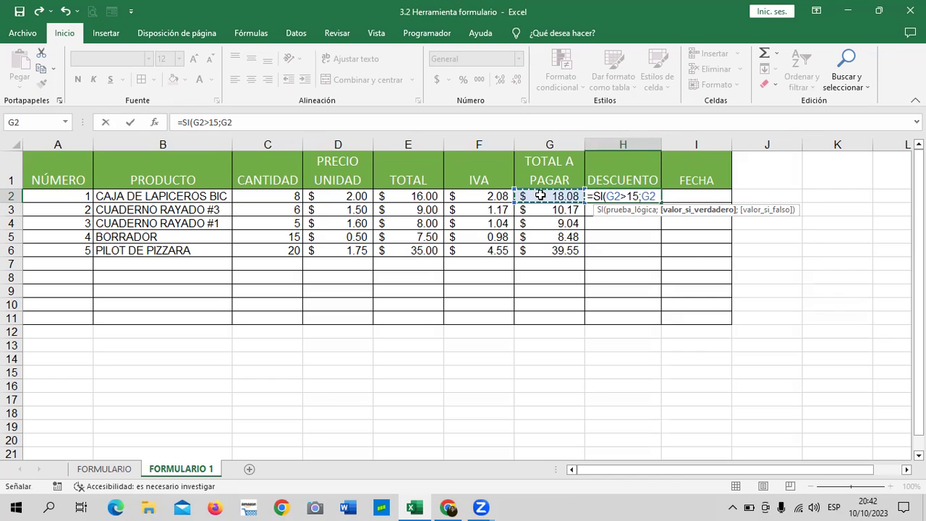
text(*)
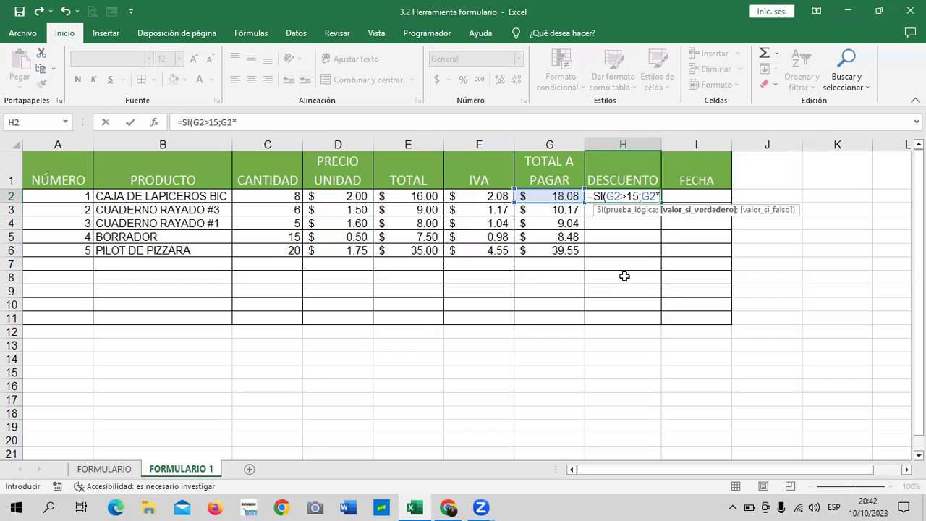
text(10%)
Add 0 as the false value and close the formula as =SI(G2>15;G2*10%;0).
text(;)
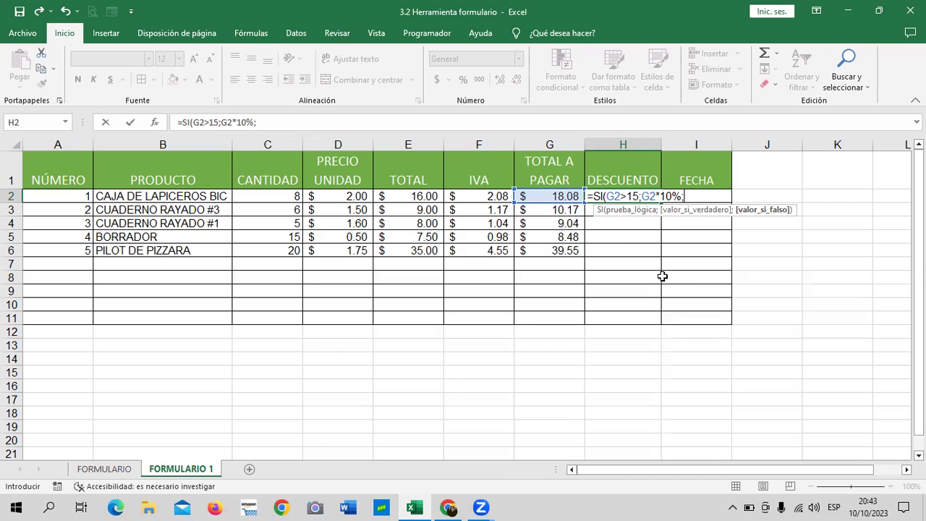
text(0)
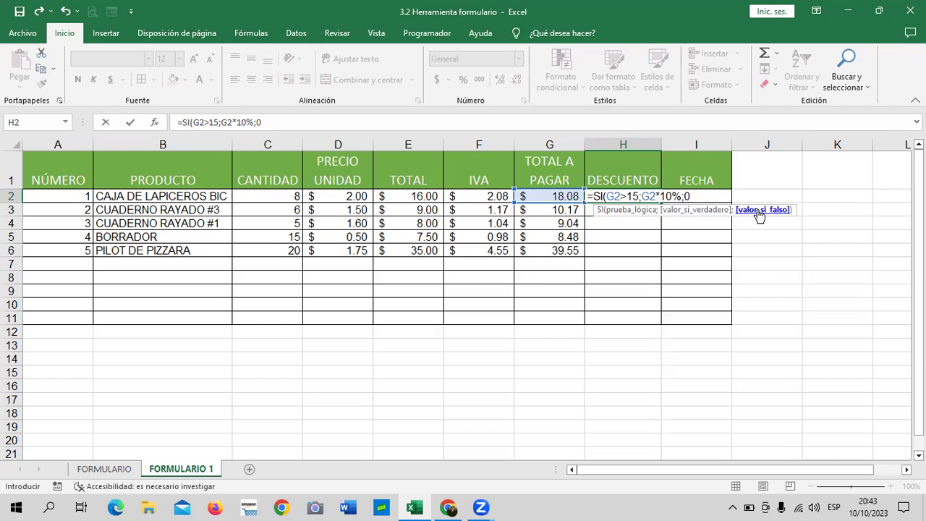
click(635, 211)
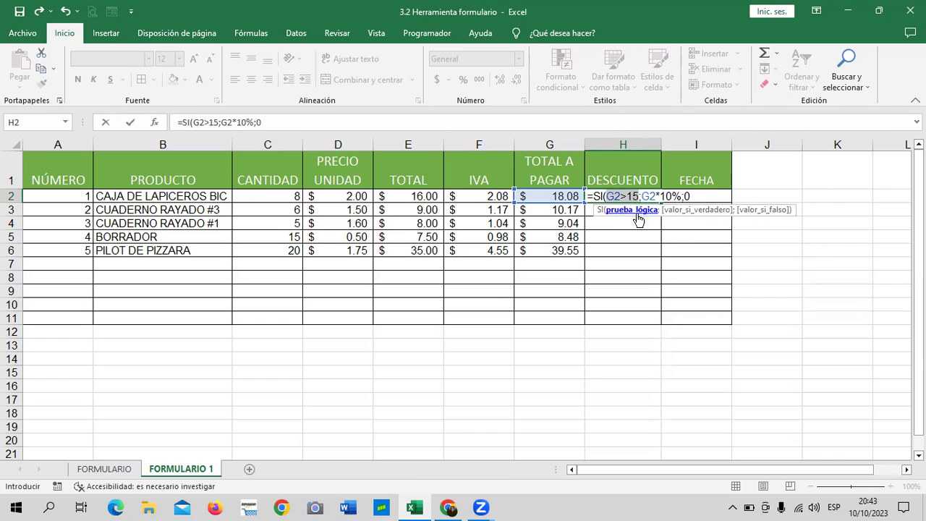
click(691, 215)
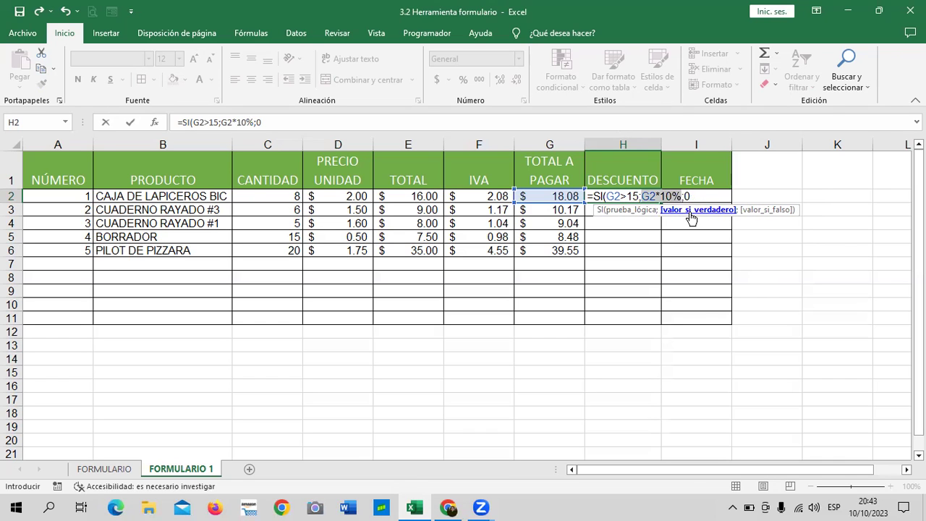
click(760, 214)
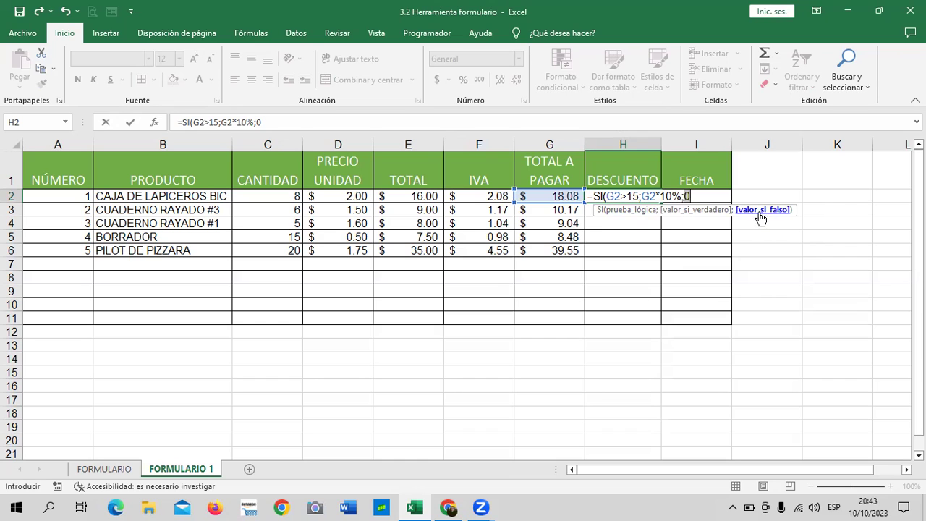
click(624, 210)
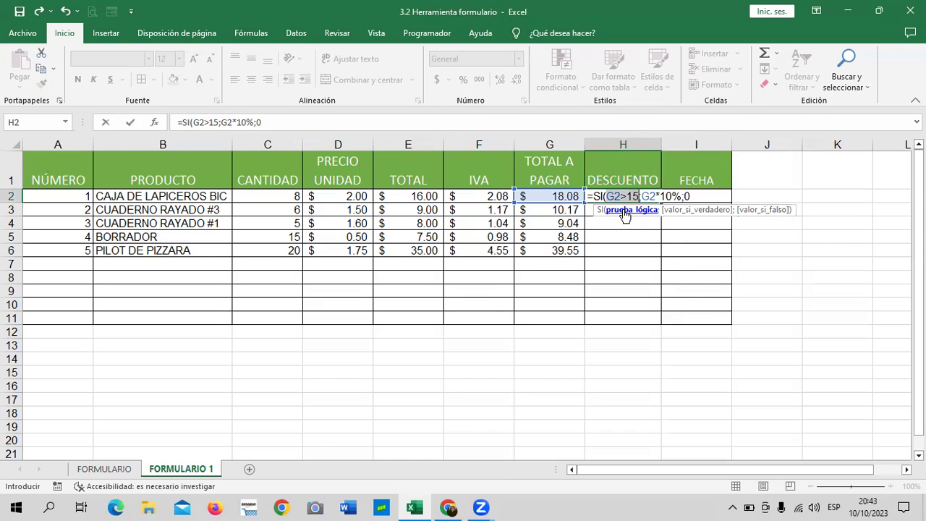
click(686, 211)
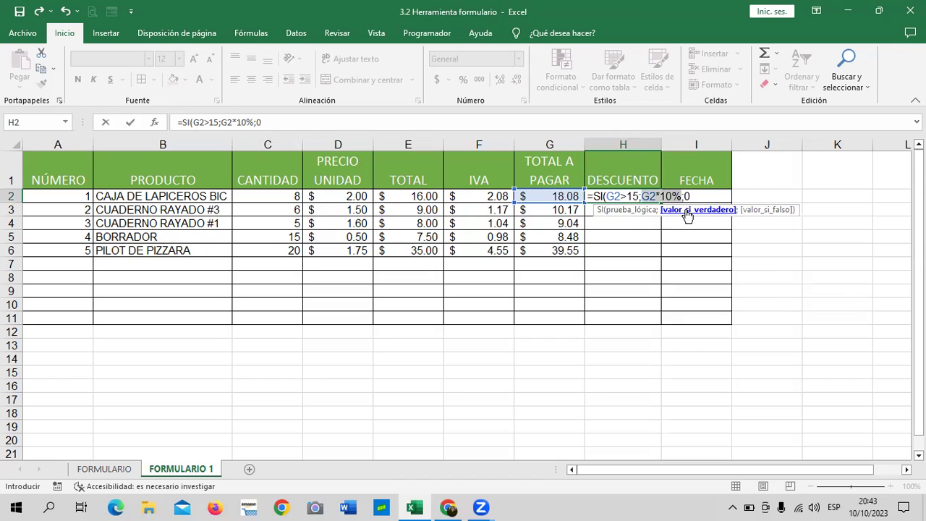
click(762, 211)
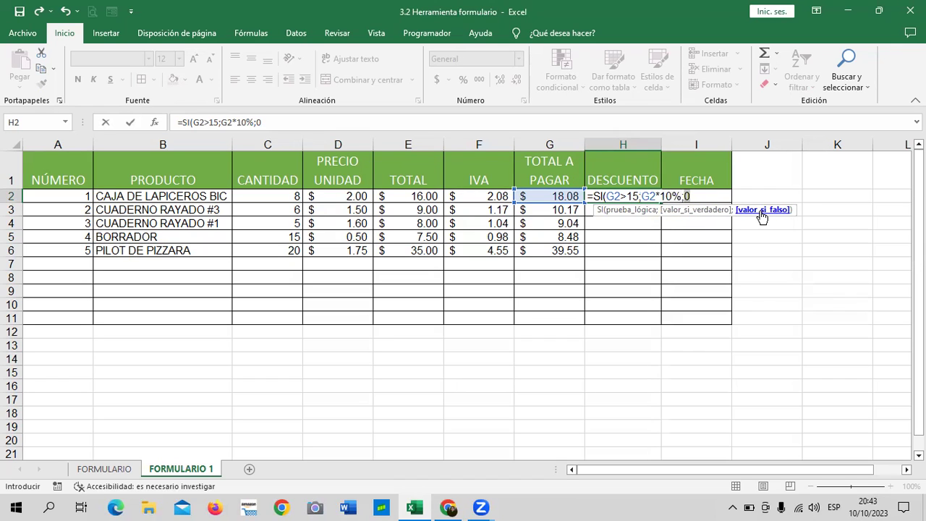
click(702, 196)
text())
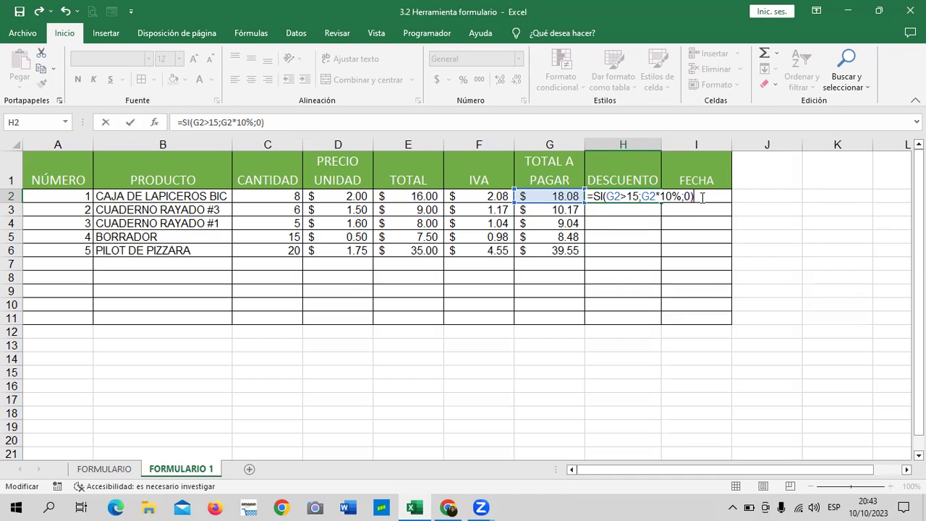
Enter the H2 formula and format H2:H7 as accounting with two decimals.
key(Return)
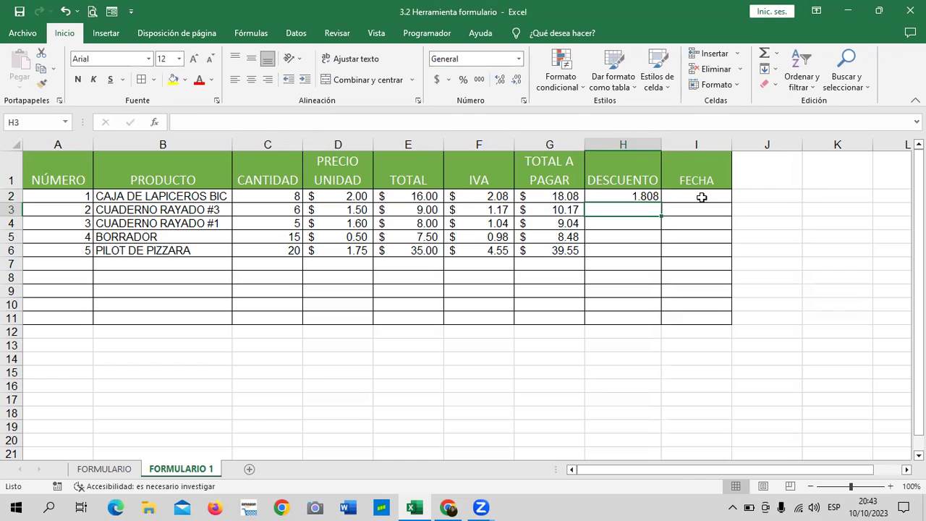
drag(623, 196, 619, 263)
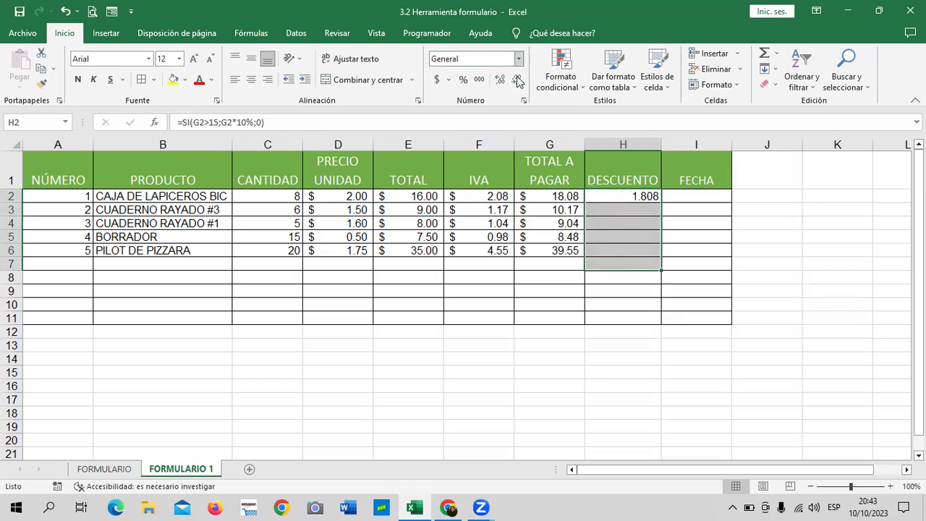
click(436, 80)
click(519, 82)
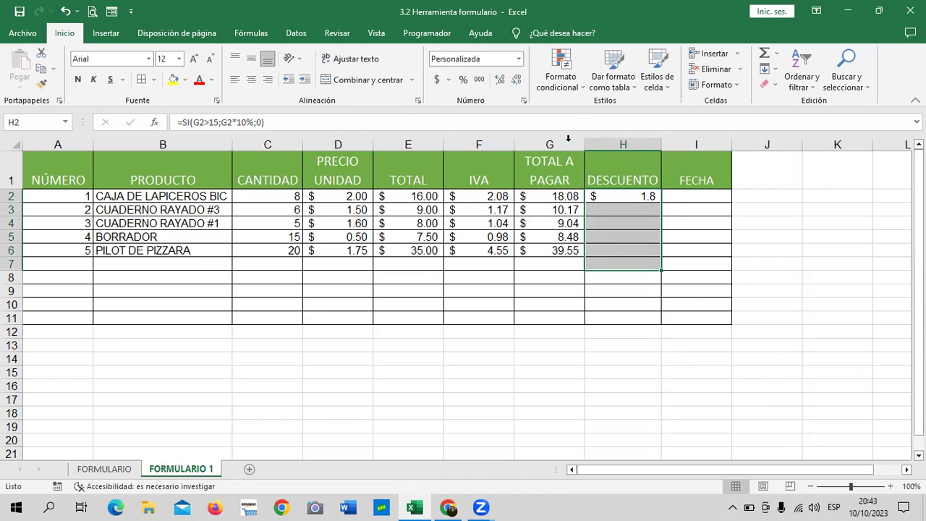
click(500, 82)
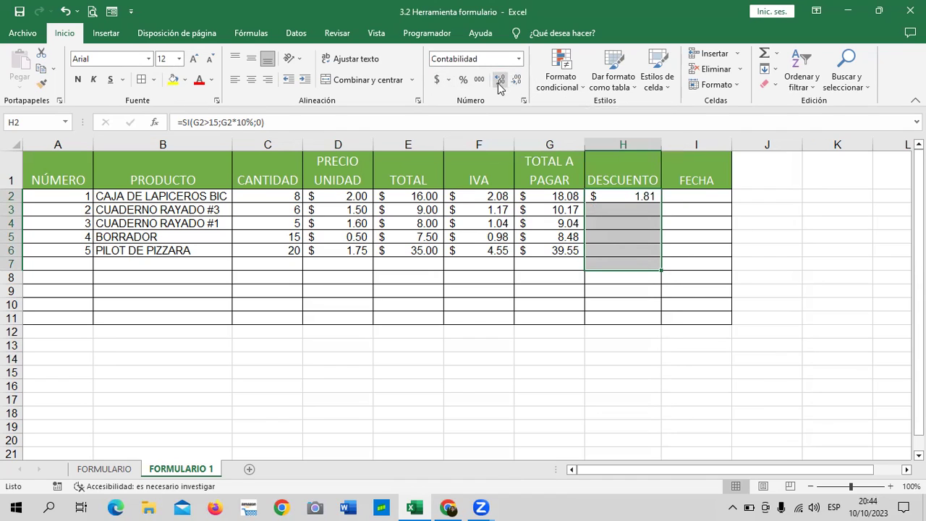
Copy the H2 discount formula down to H6 and check the G2 and G6 totals.
click(617, 192)
drag(661, 203, 660, 254)
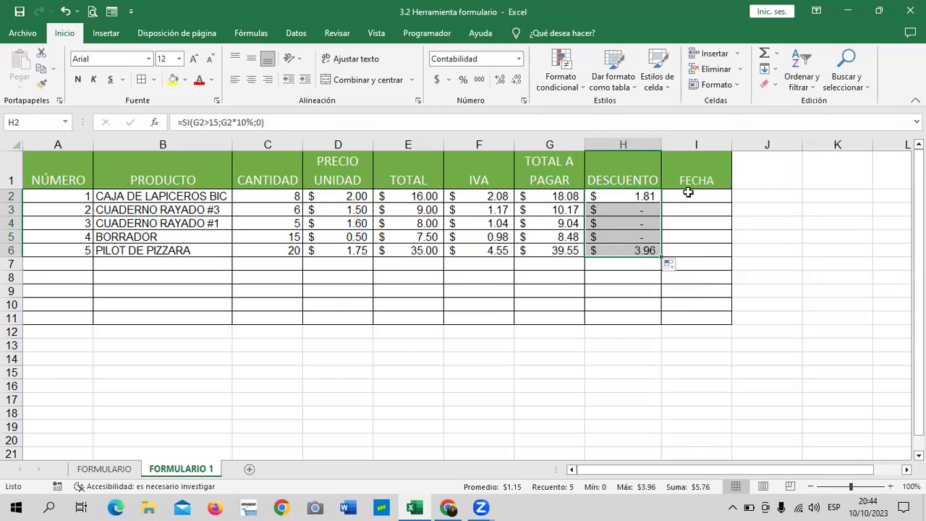
click(561, 196)
click(552, 251)
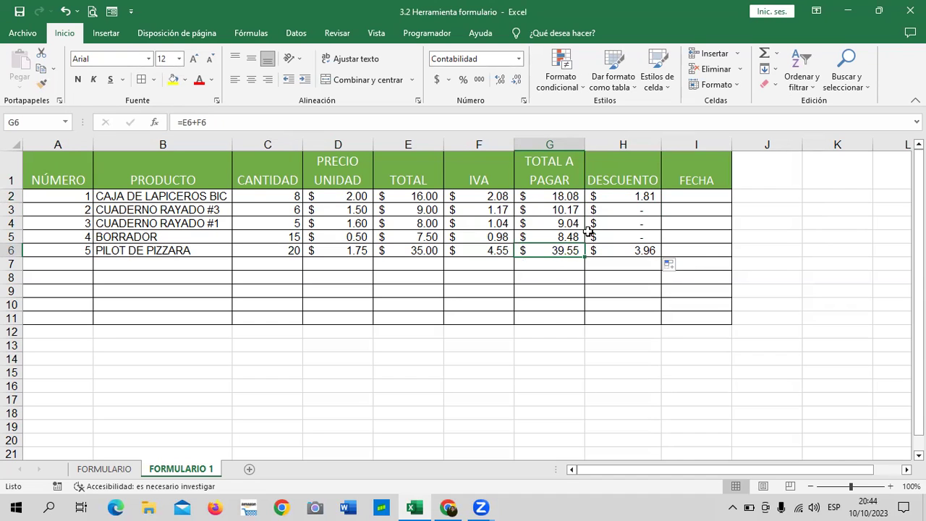
Enter quantities 10 in C4, 10 for CAJA DE LAPICEROS BIC and 15 for CUADERNO RAYADO #3.
click(245, 223)
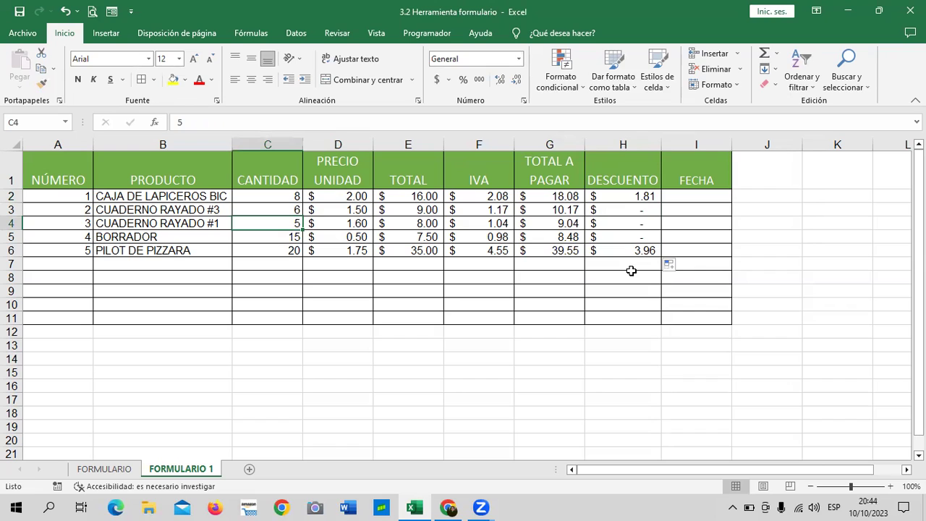
text(10)
key(Return)
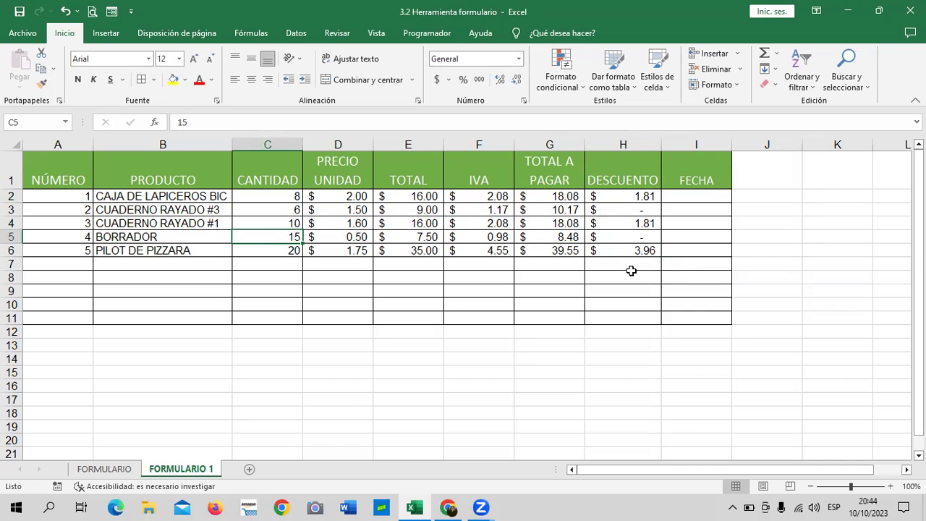
click(284, 196)
text(10)
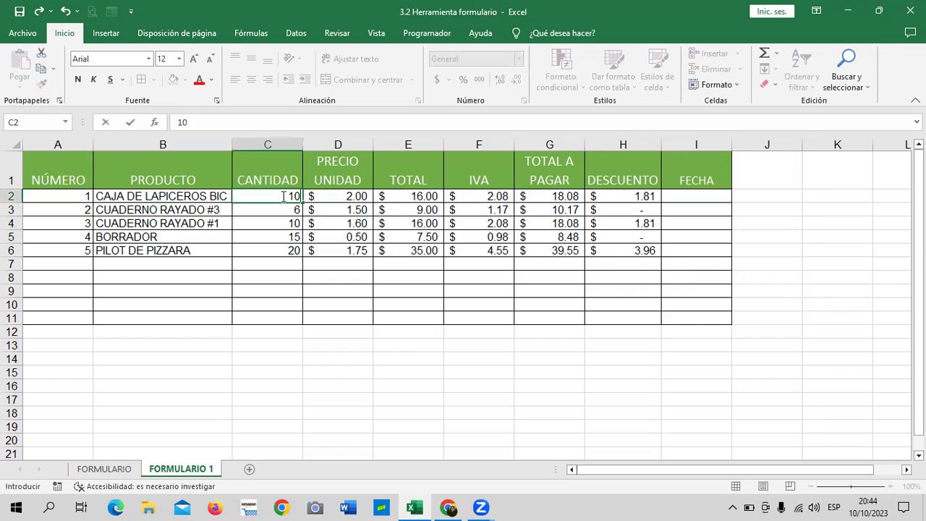
key(Return)
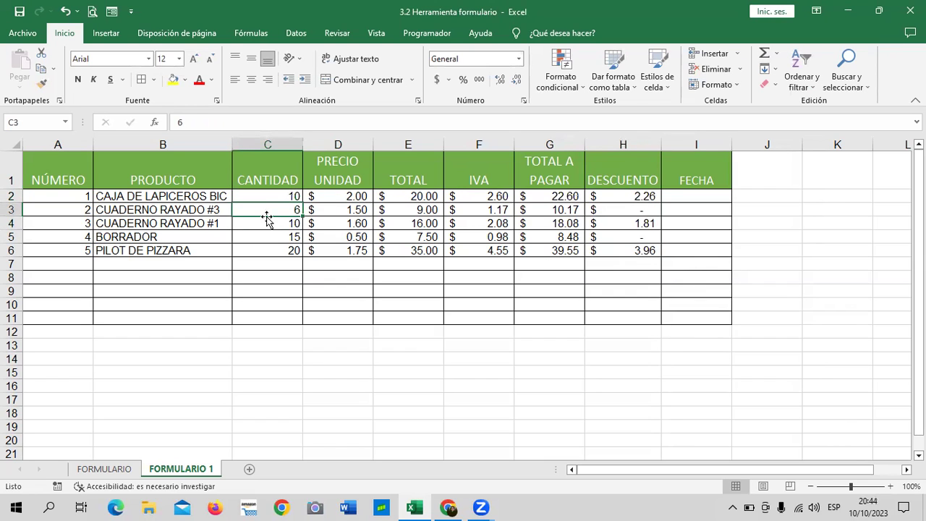
text(15)
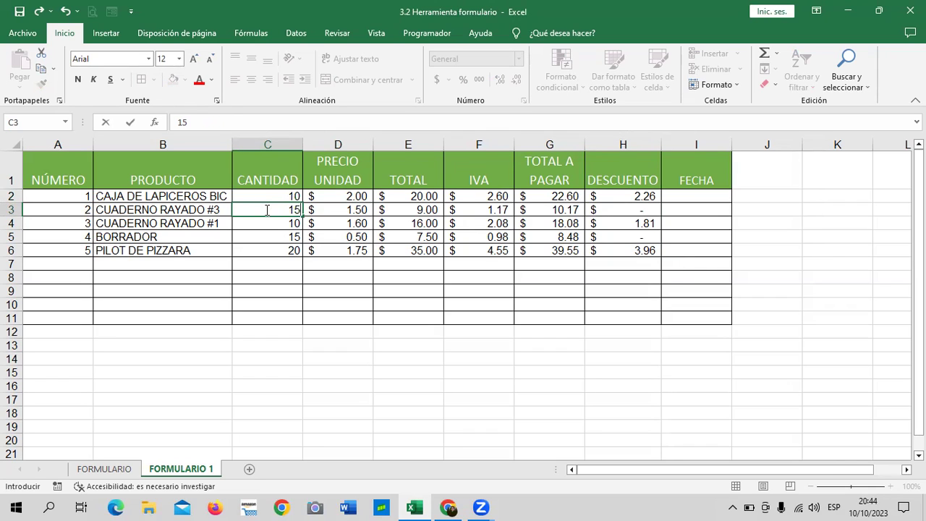
key(Return)
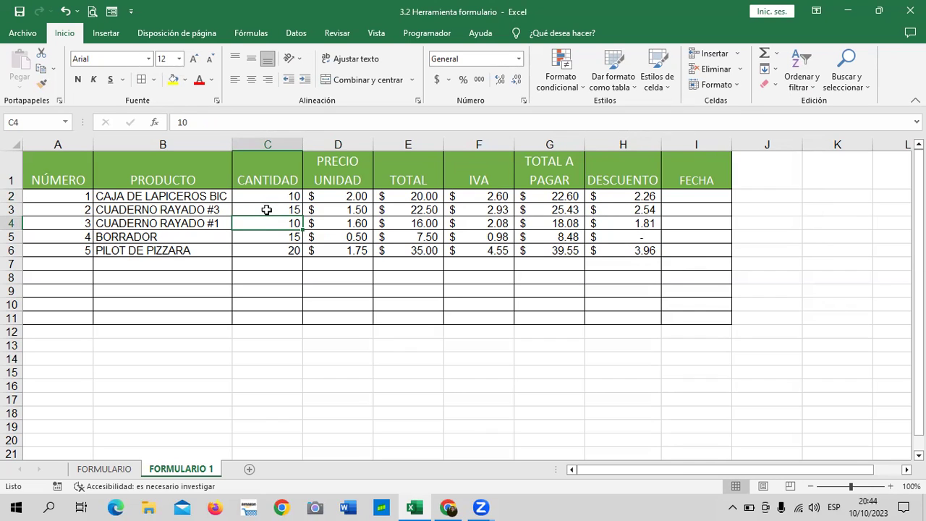
click(272, 235)
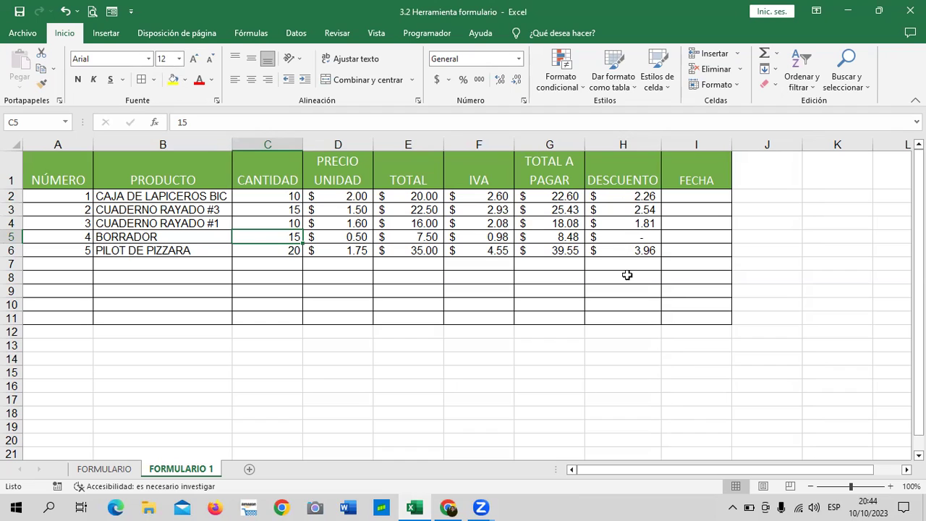
click(627, 237)
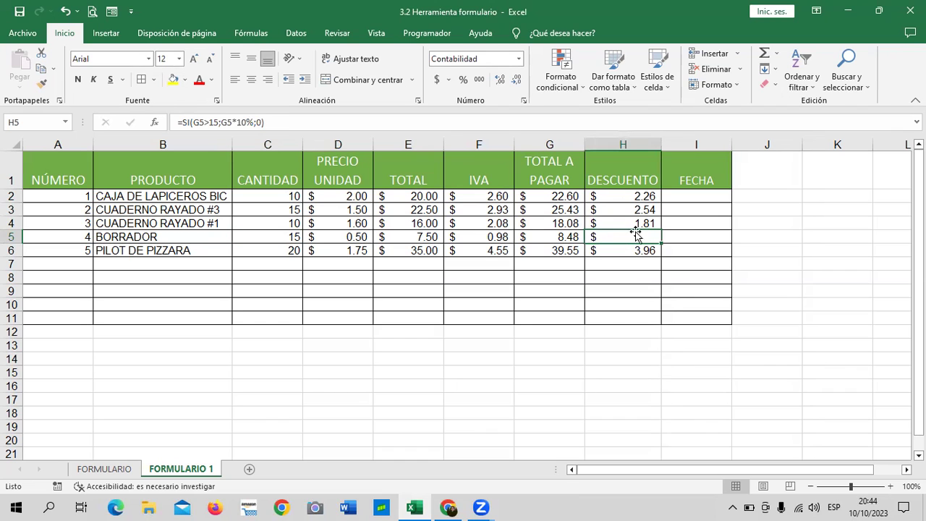
click(630, 196)
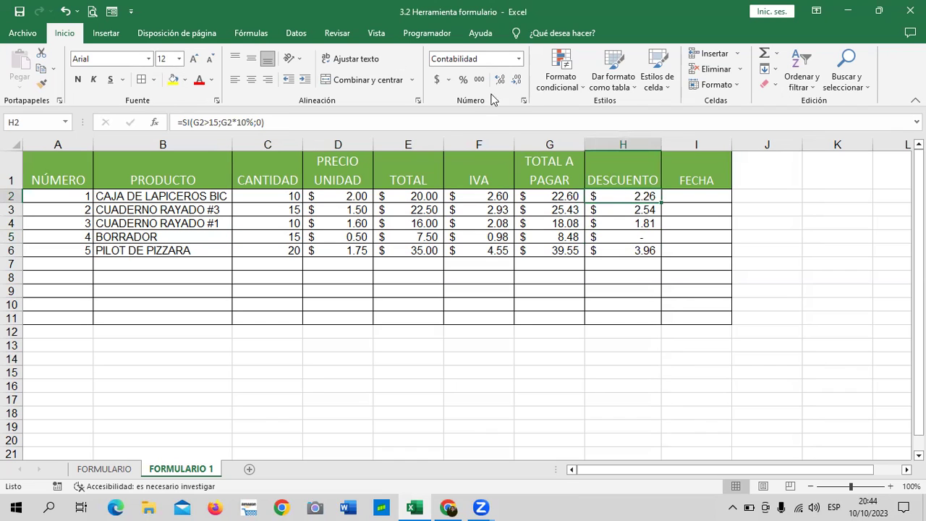
click(261, 122)
key(BackSpace)
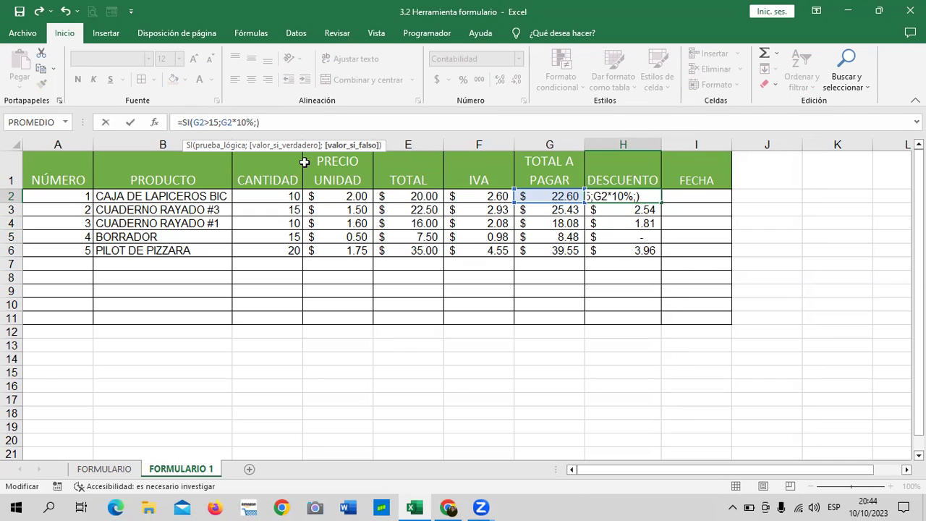
key(Return)
click(645, 196)
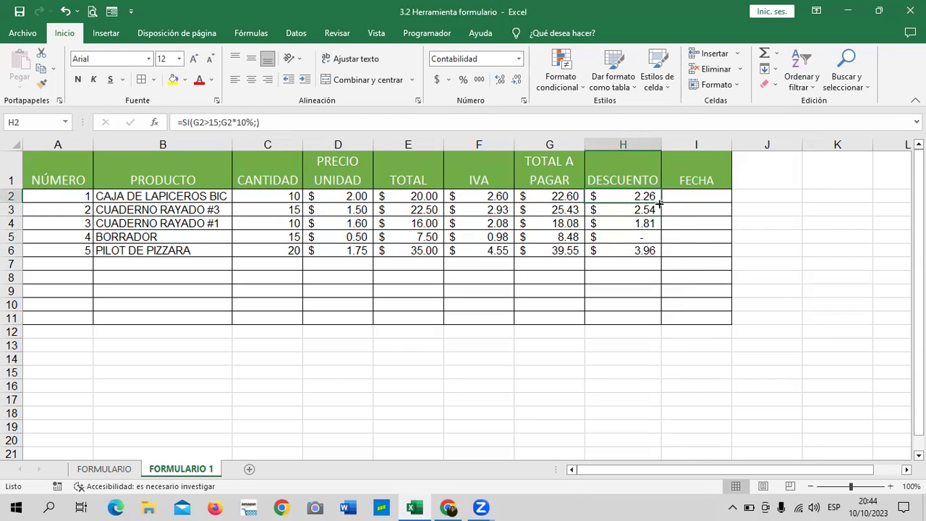
drag(660, 205, 661, 261)
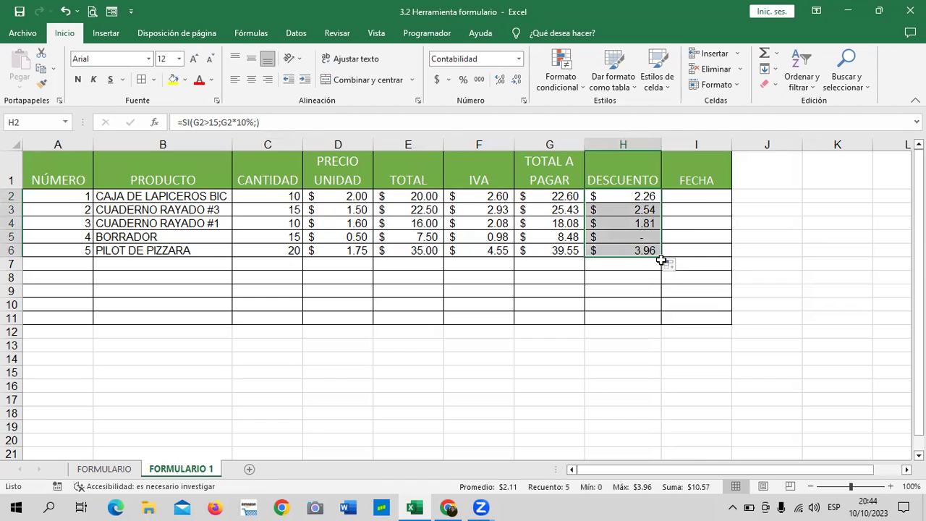
click(721, 239)
click(638, 235)
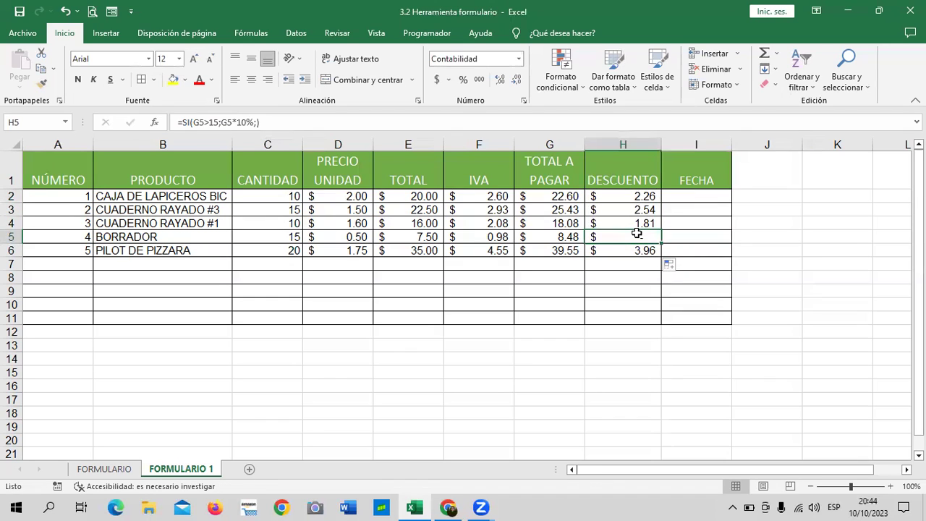
click(519, 59)
click(487, 83)
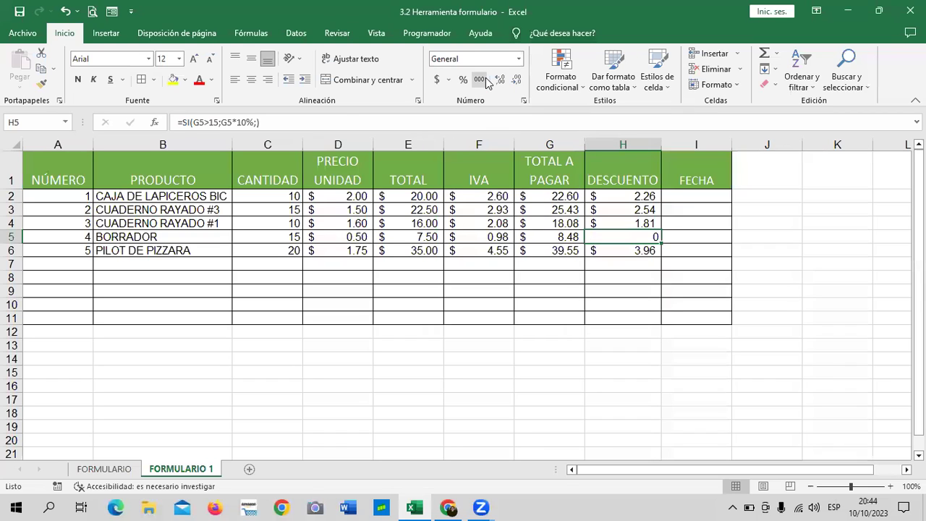
click(627, 195)
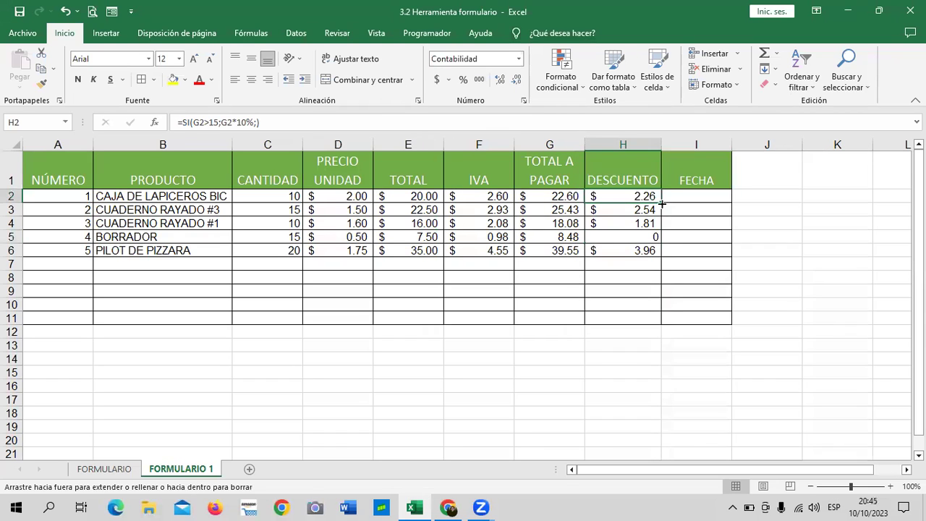
drag(661, 205, 679, 254)
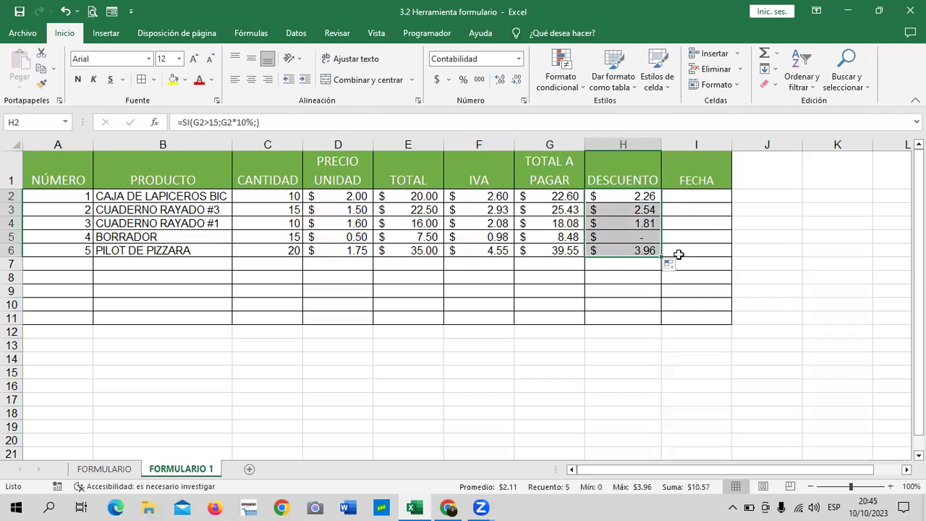
click(705, 240)
click(621, 240)
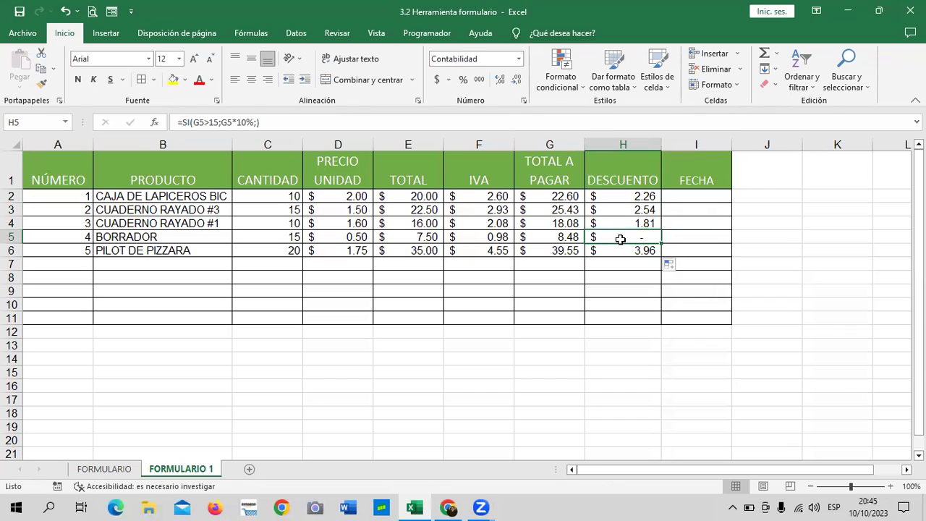
click(628, 196)
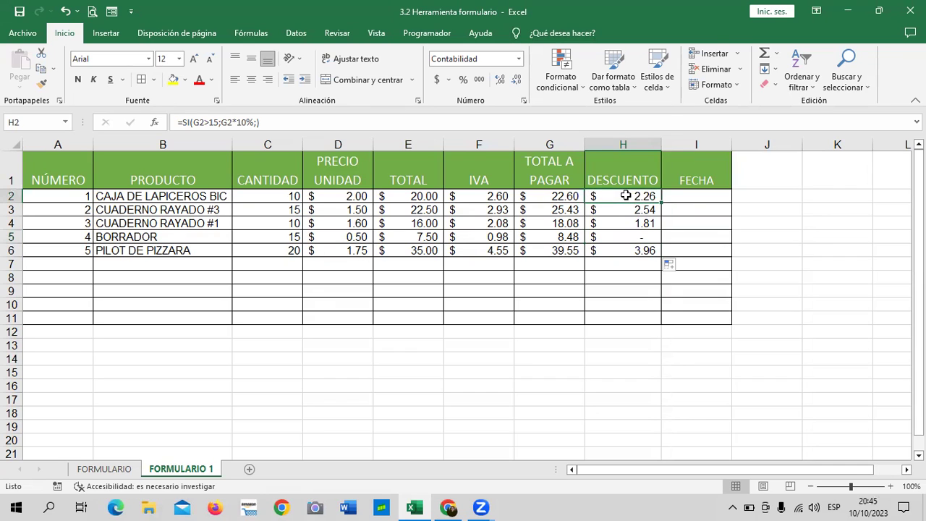
click(294, 128)
key(Left)
text(0)
key(Return)
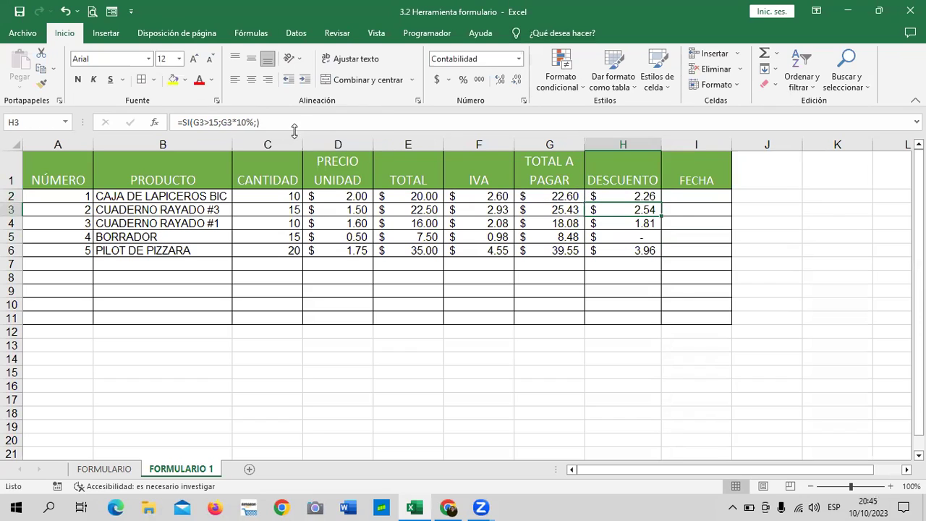
click(613, 199)
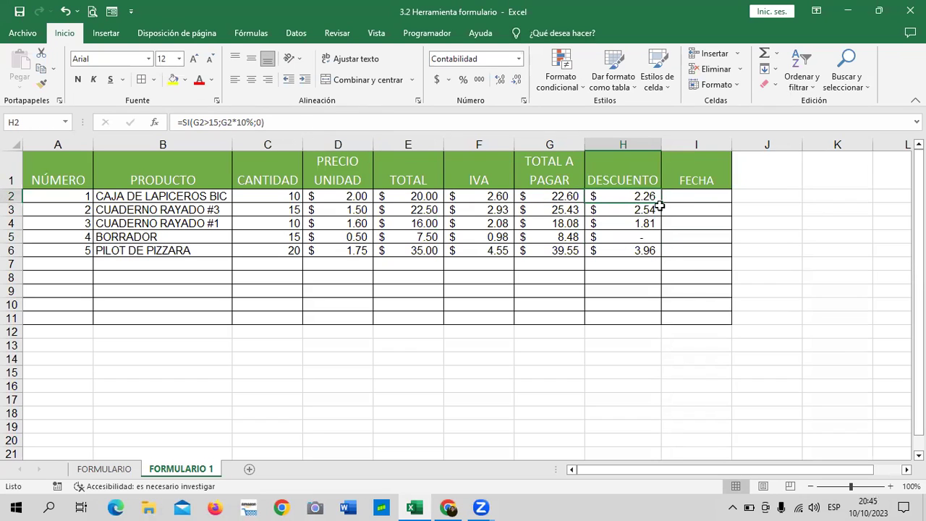
drag(667, 253, 689, 250)
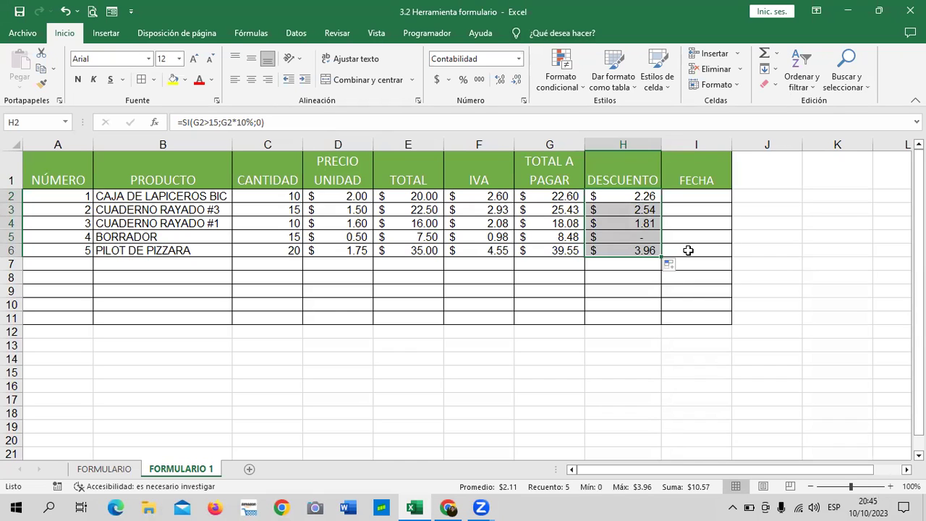
click(612, 243)
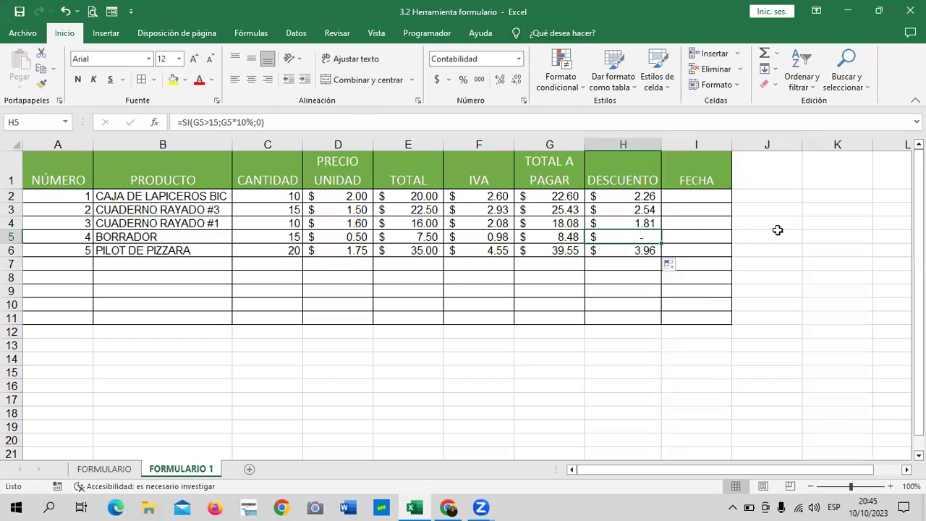
click(621, 199)
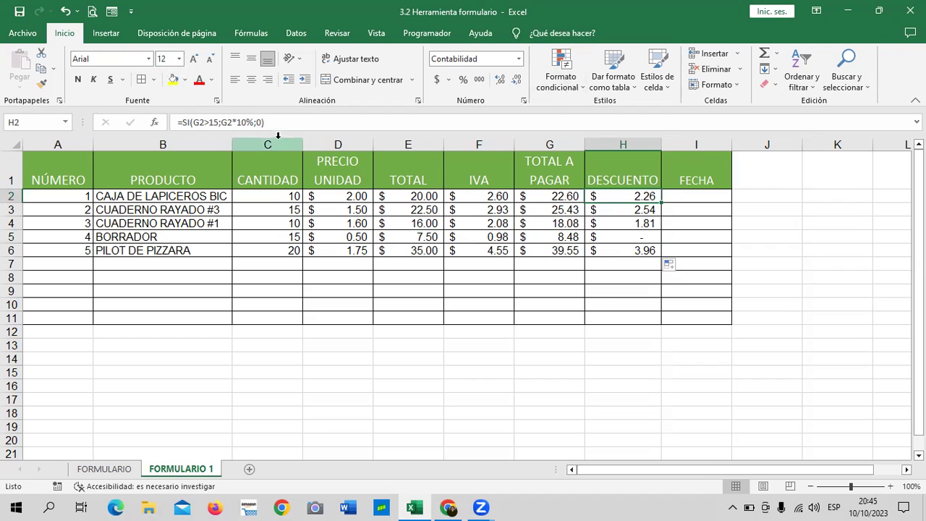
Replace the H2 false value with a nested SI testing G2<15.
click(262, 122)
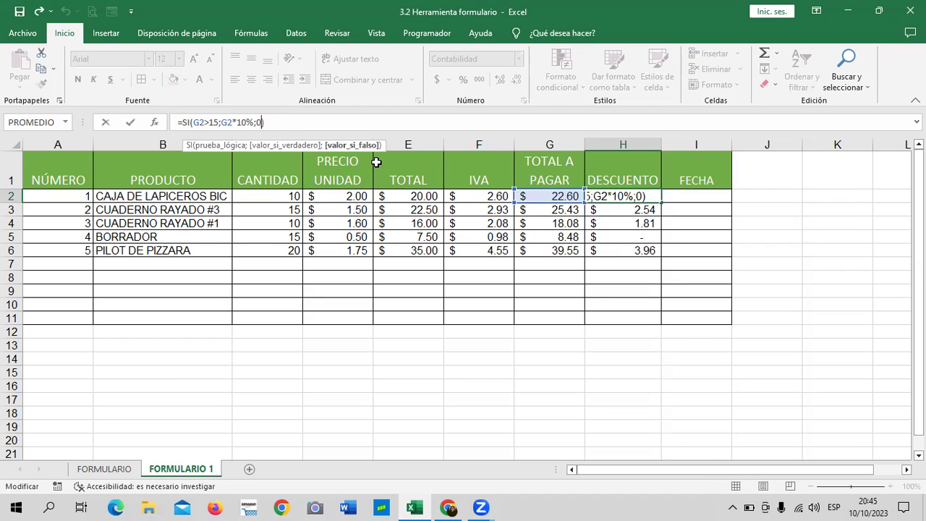
key(BackSpace)
text(SI)
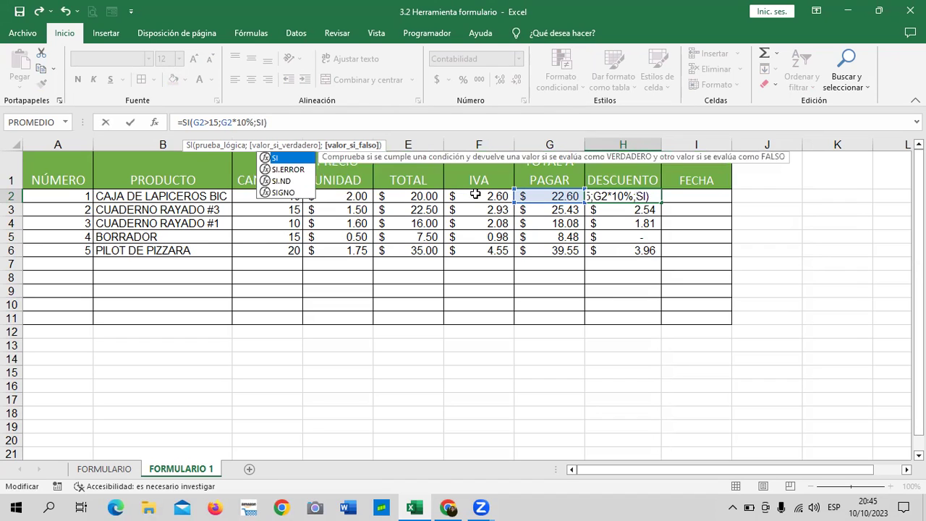
double_click(302, 160)
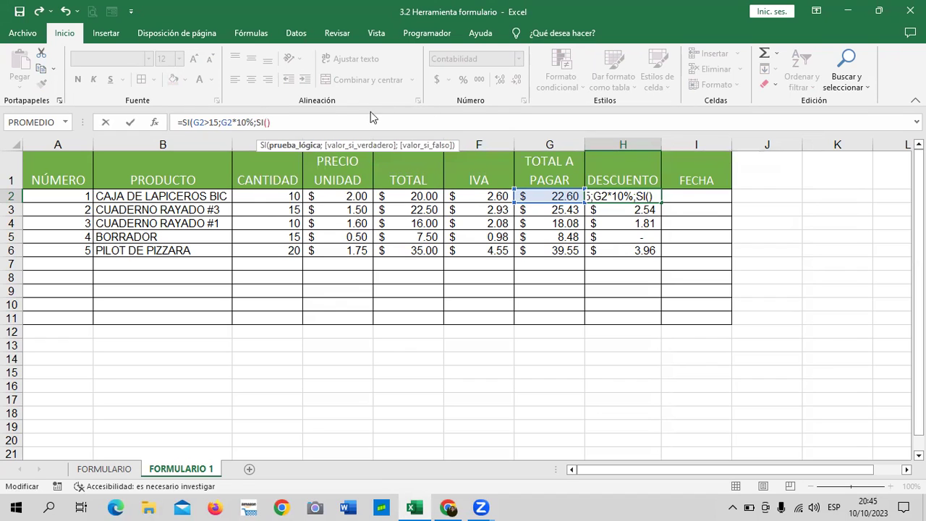
click(560, 196)
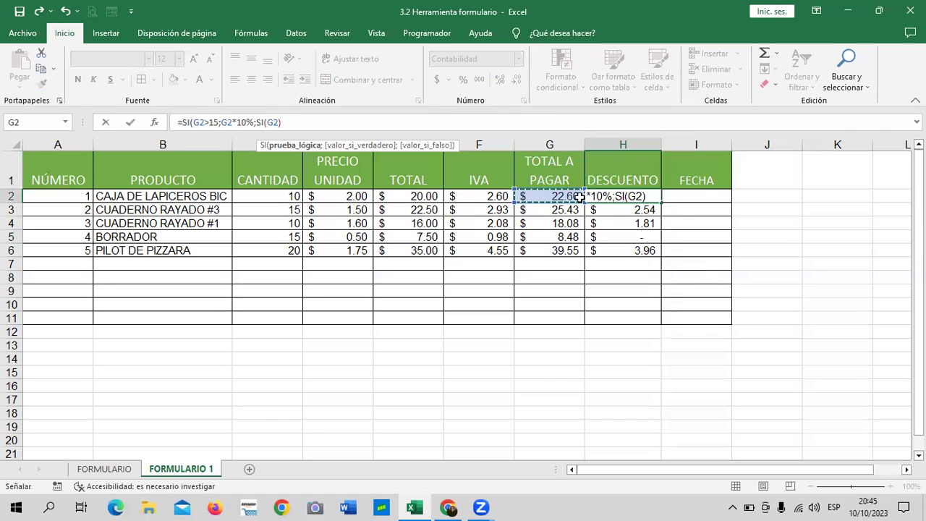
text(<)
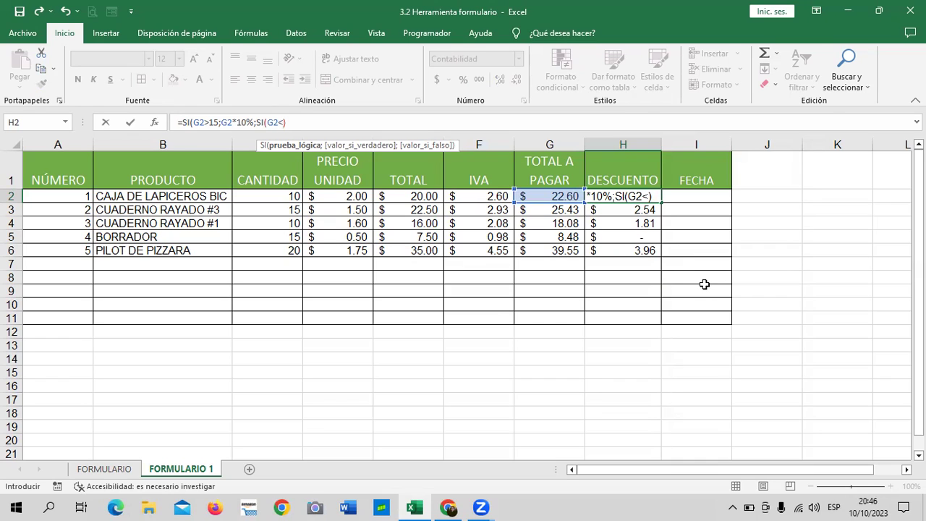
text(15)
Change the first condition to G2>20 and add G2*5% as the nested true value.
click(218, 123)
key(BackSpace)
key(BackSpace)
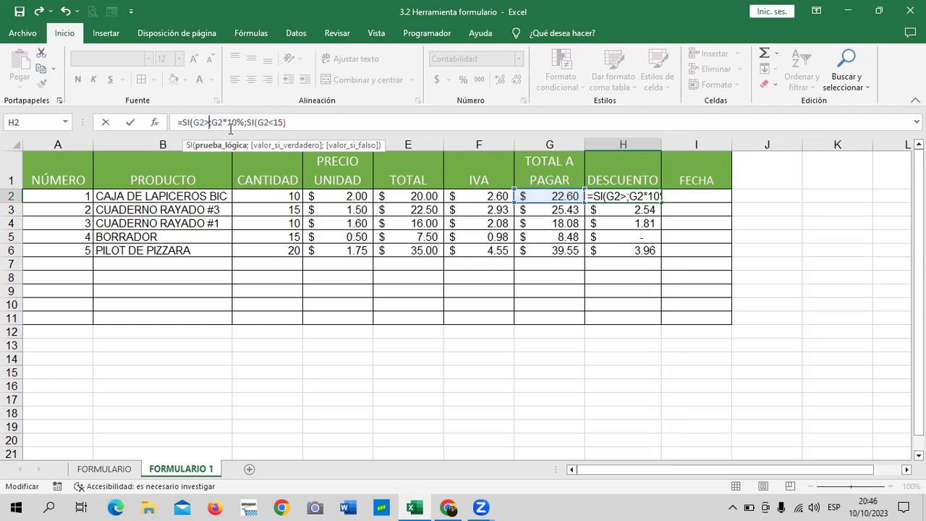
text(2)
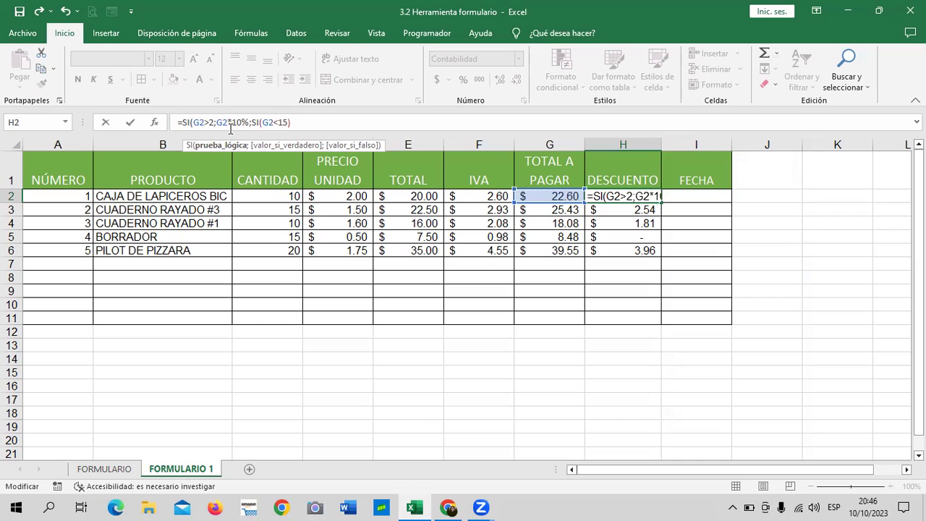
text(0)
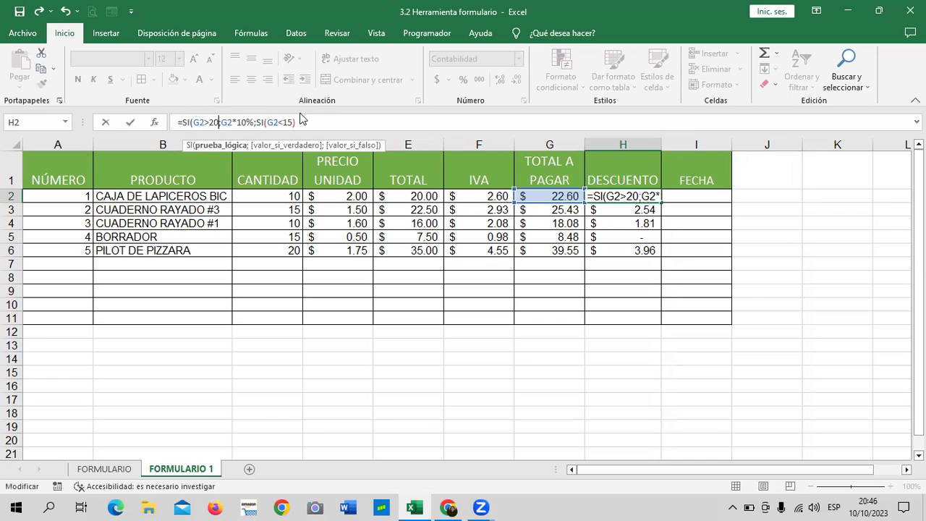
click(292, 122)
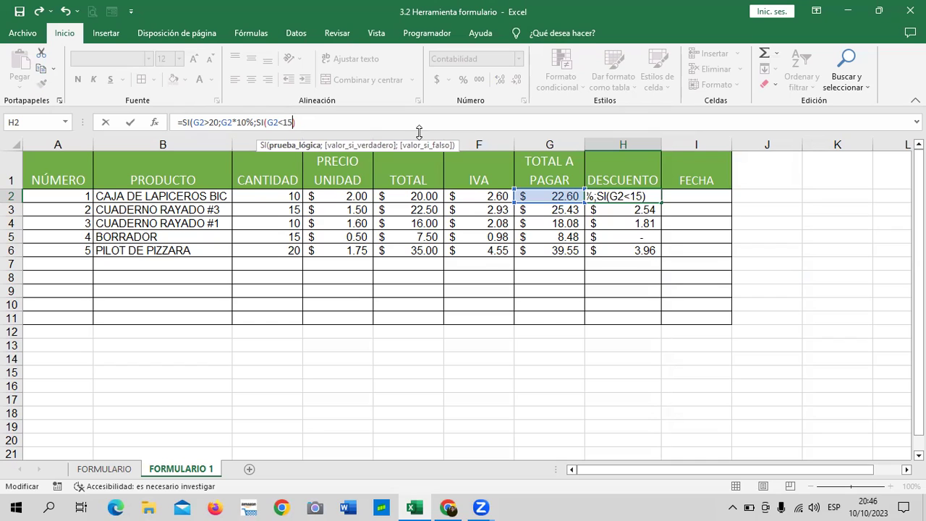
text(;)
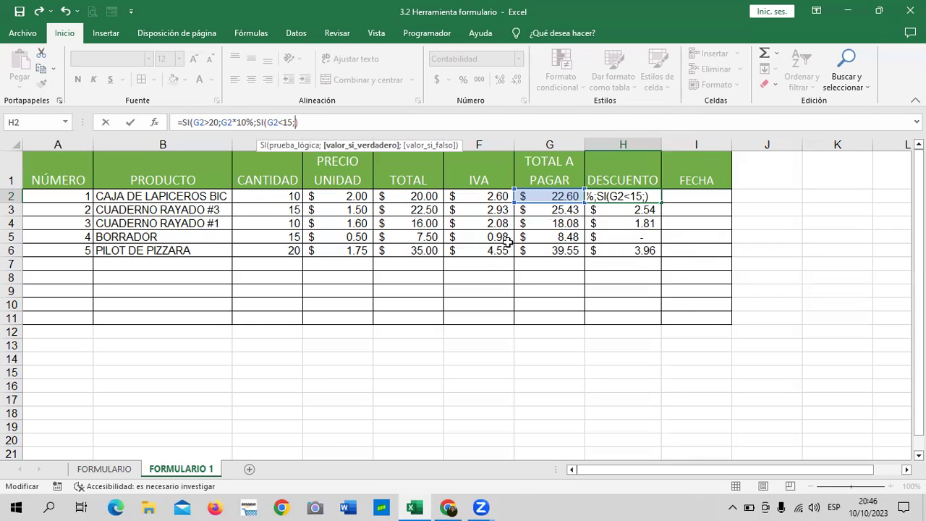
click(555, 197)
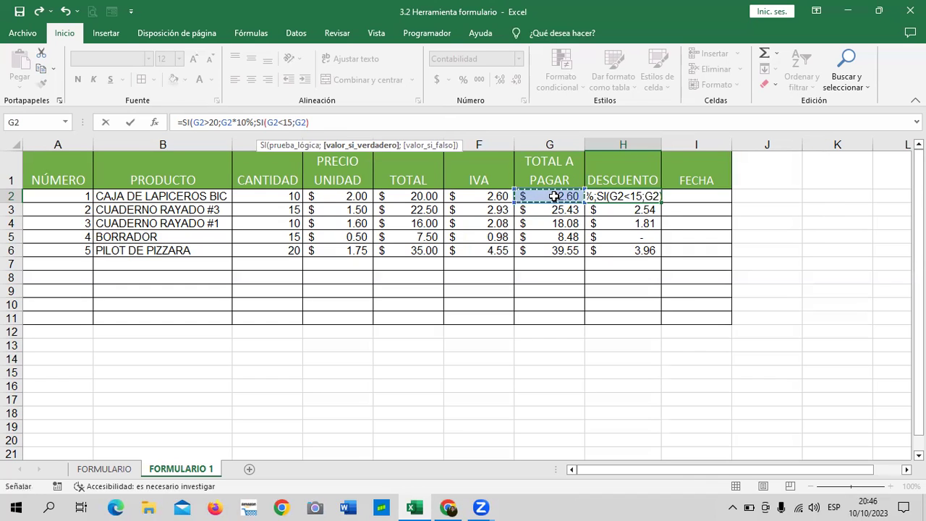
text(*5)
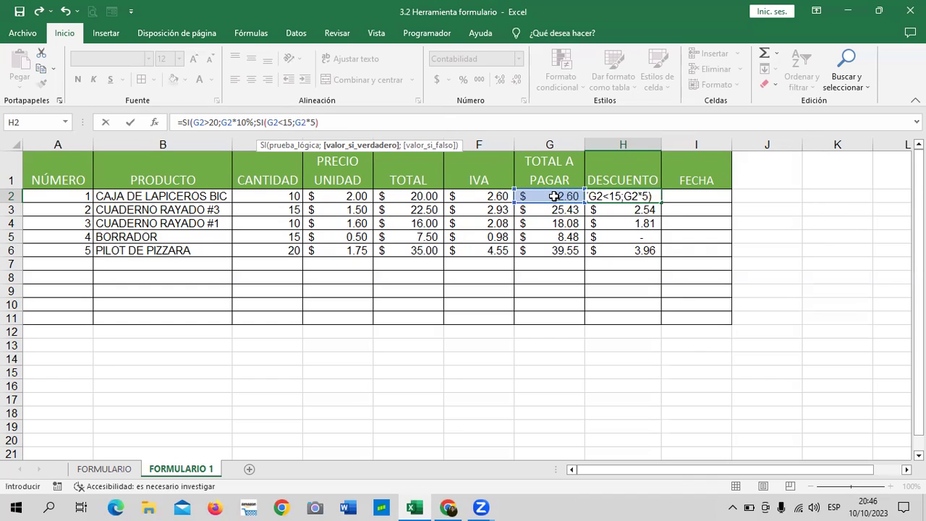
text(%)
Close the formula as =SI(G2>20;G2*10%;SI(G2<15;G2*5%;)) and fill it down to H6.
text(;0)
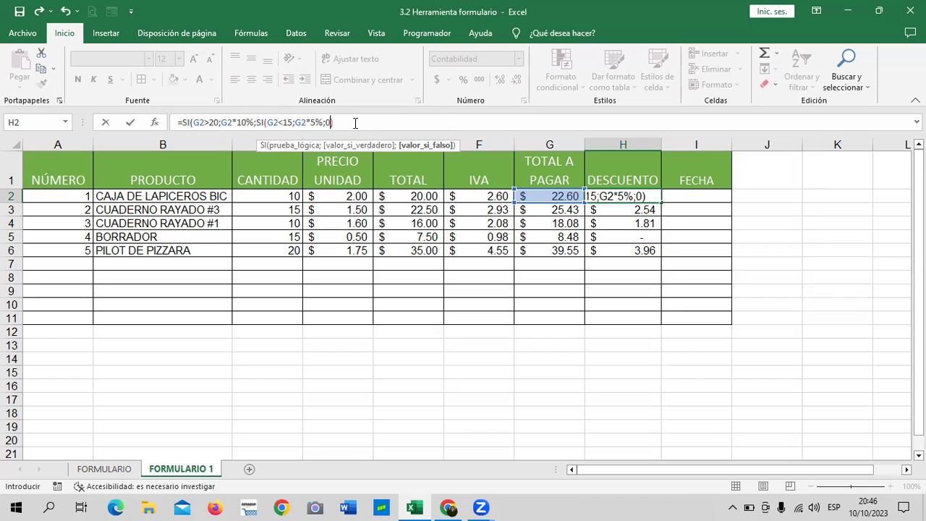
key(BackSpace)
click(354, 123)
text())
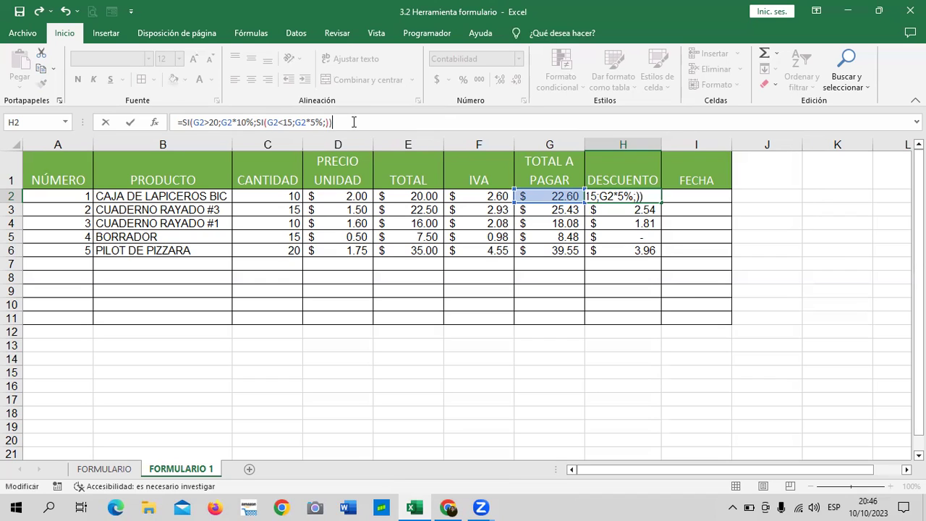
key(Return)
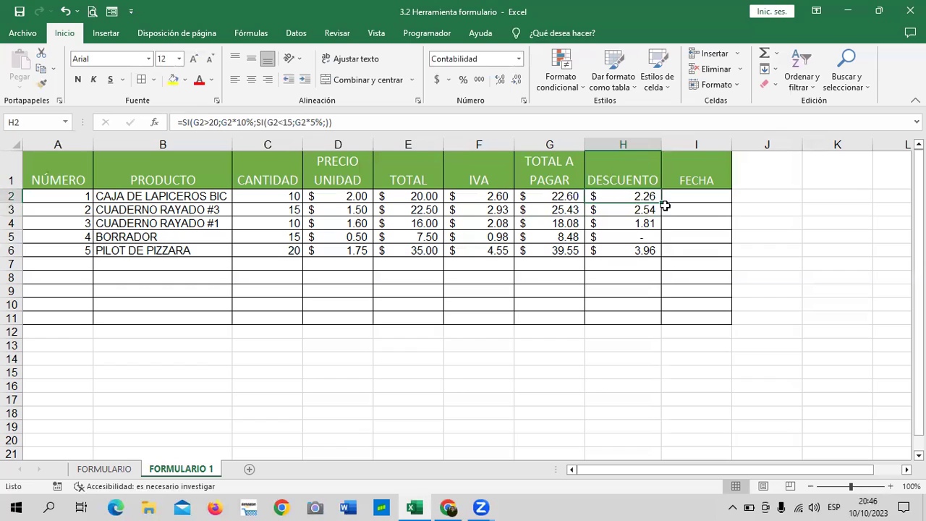
mouse_move(640, 196)
mouse_down()
mouse_move(647, 251)
mouse_move(663, 260)
mouse_up()
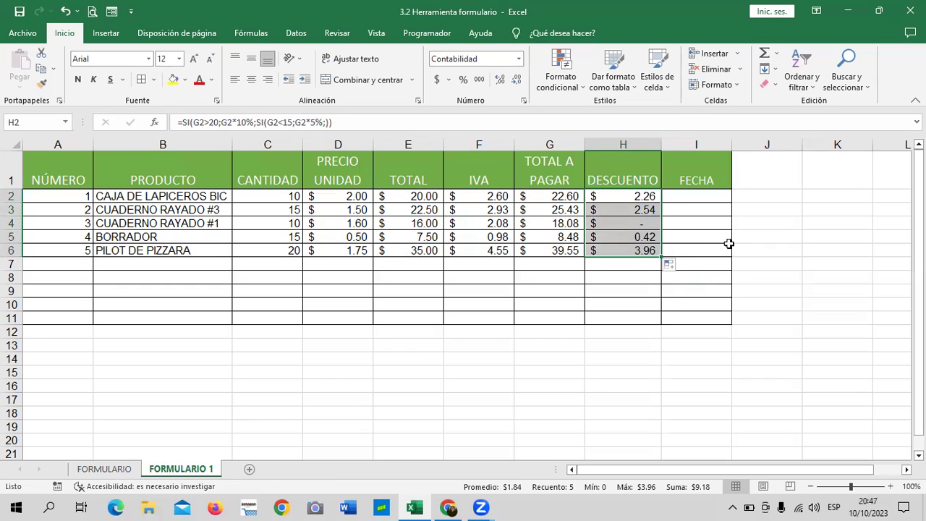
click(634, 226)
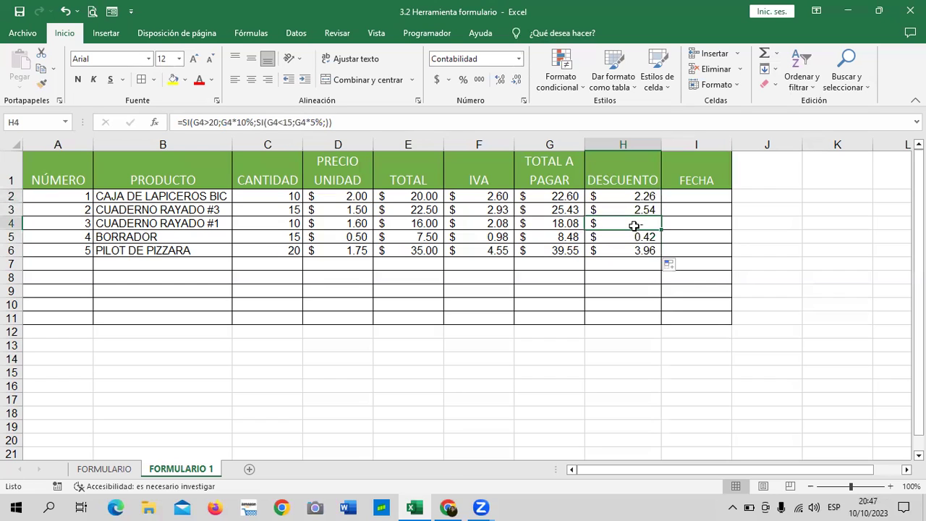
click(637, 197)
click(417, 123)
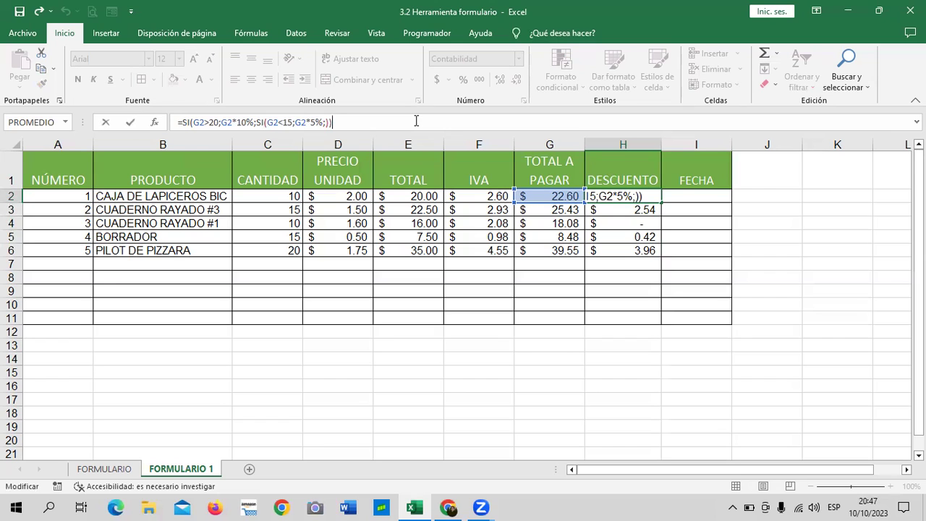
key(Return)
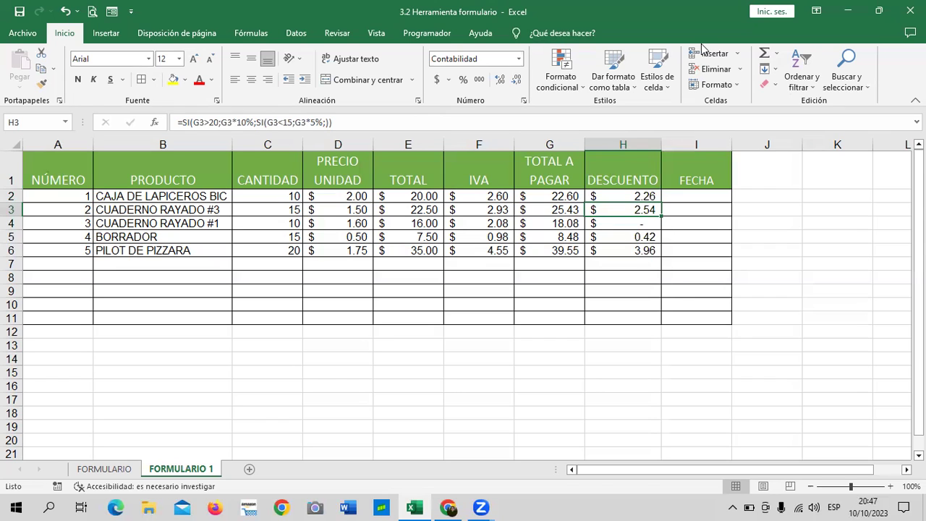
Insert a column before DESCUENTO headed FORMA DE PAGO.
click(633, 142)
right_click(633, 142)
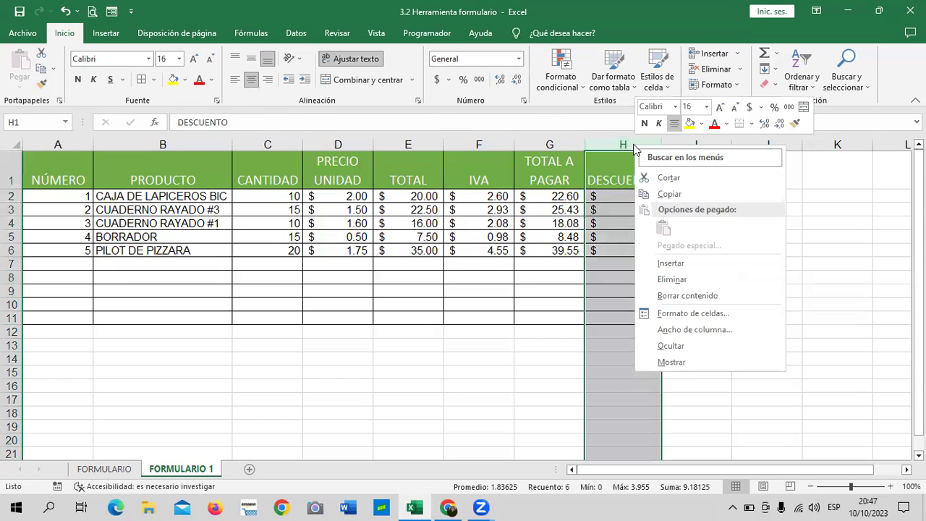
click(680, 265)
click(694, 305)
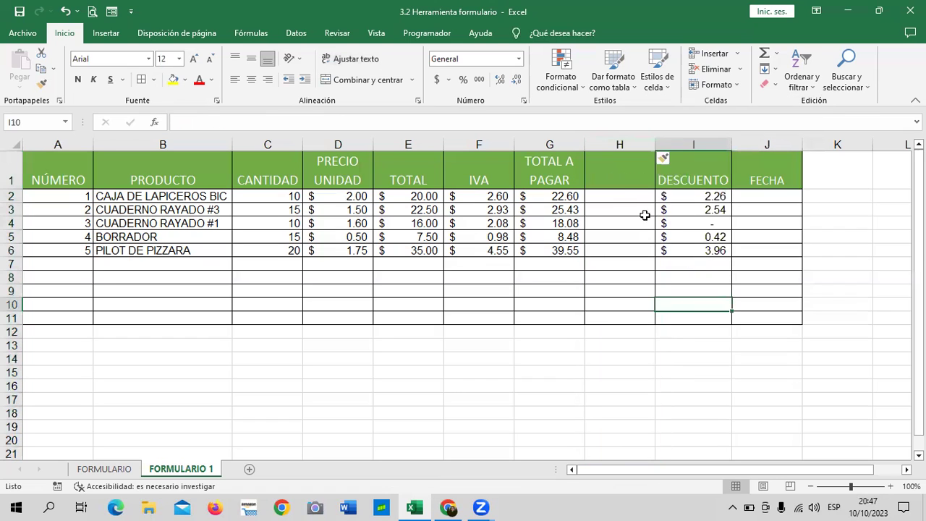
click(621, 175)
text(FORMA DE PAGO)
key(Return)
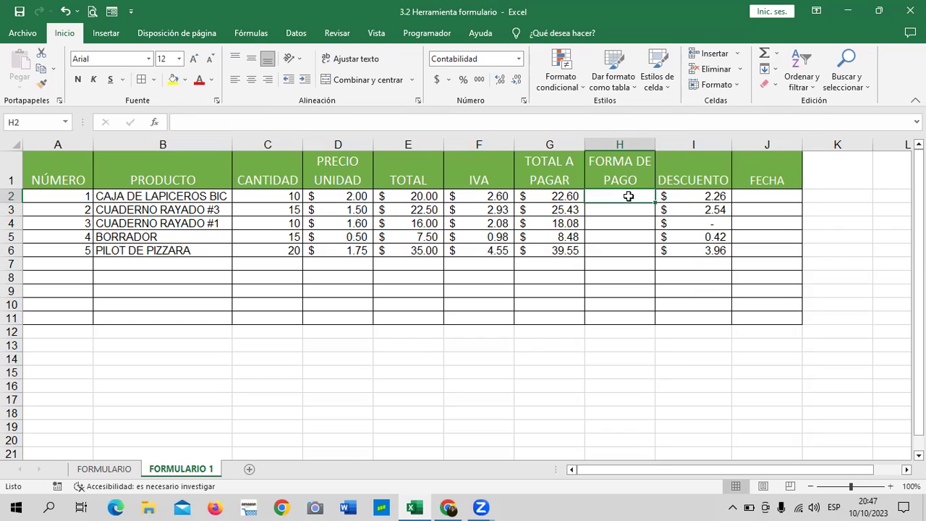
Enter EFECTIVO, TARJETA, EFECTIVO, TARJETA, EFECTIVO for the five products in H2:H6.
click(633, 274)
click(626, 194)
text(EFECTIVO)
key(Return)
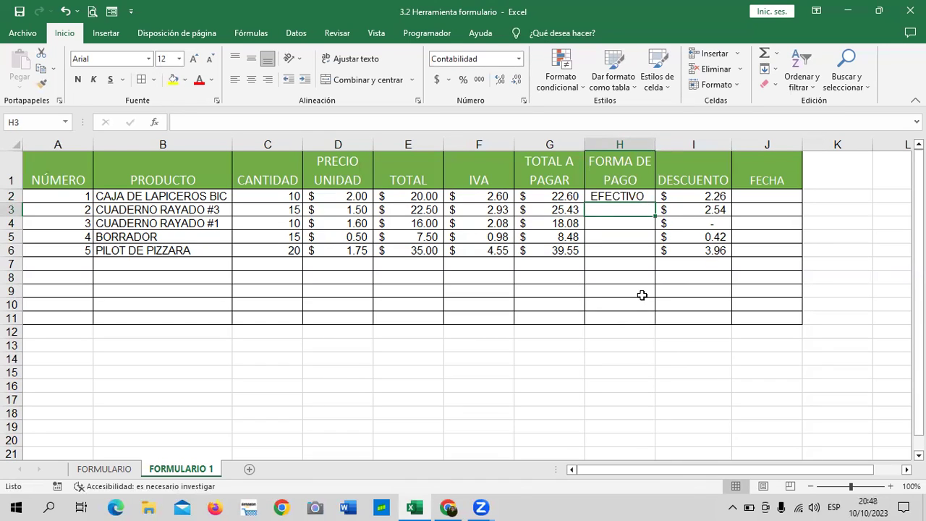
text(TARJETA)
key(Return)
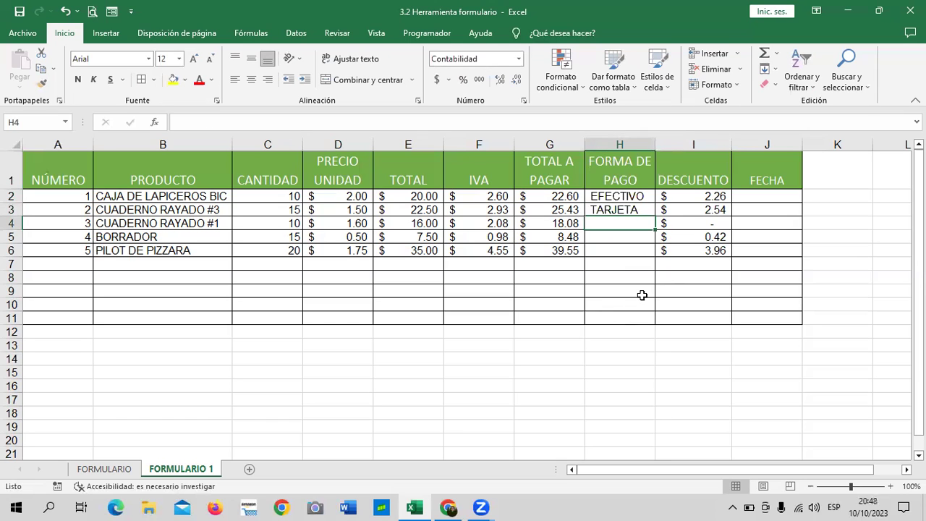
text(EFE)
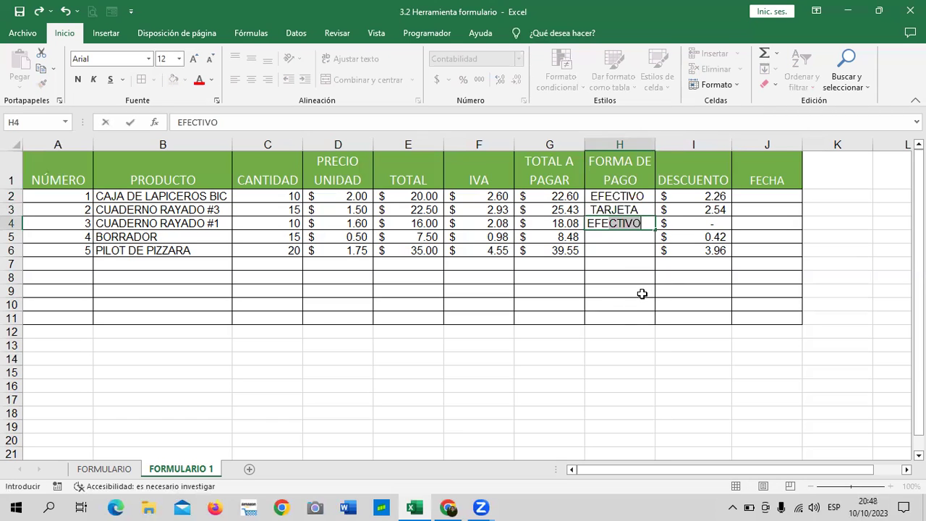
key(Return)
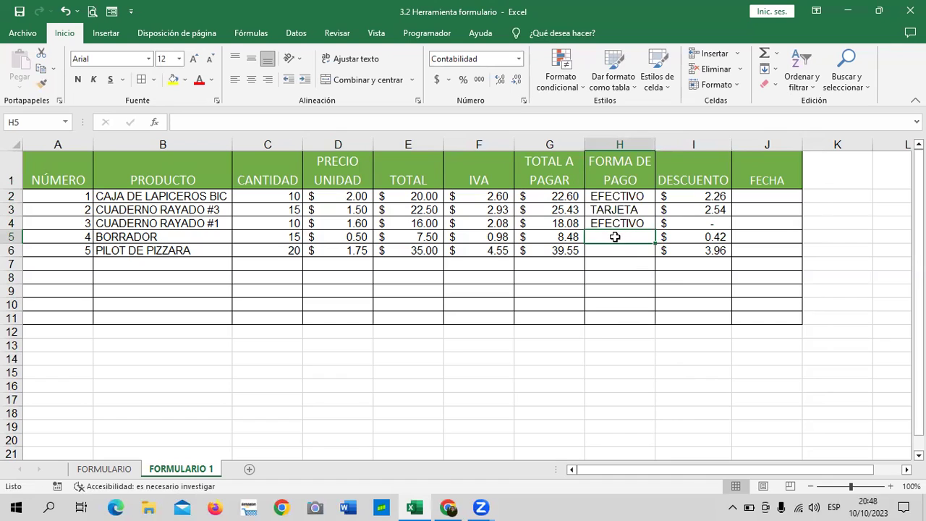
text(TARJETA)
key(Return)
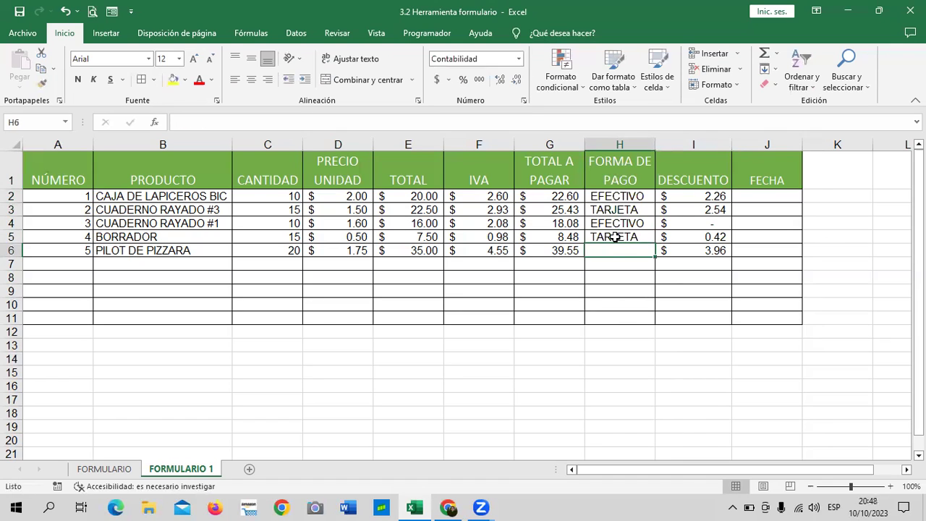
text(EFECTIVO)
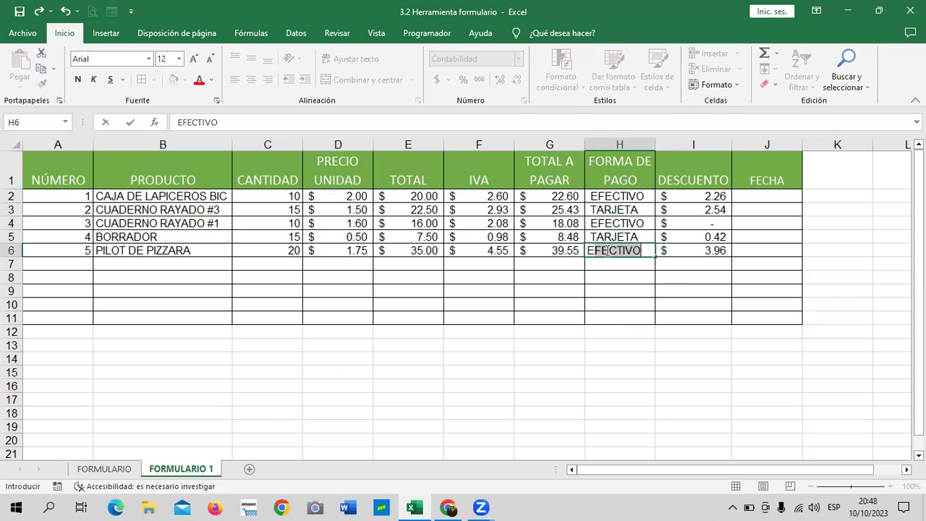
key(Return)
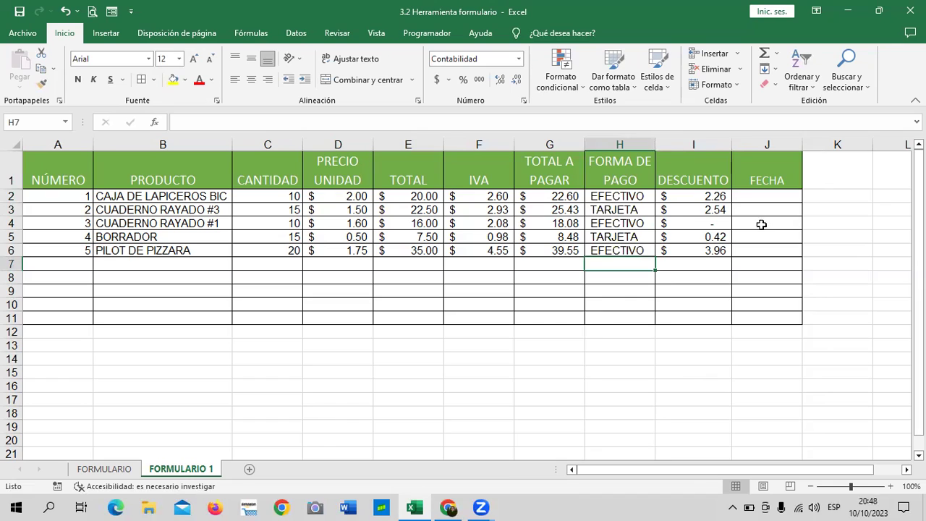
Clear the discount values in I2 through I7.
click(706, 197)
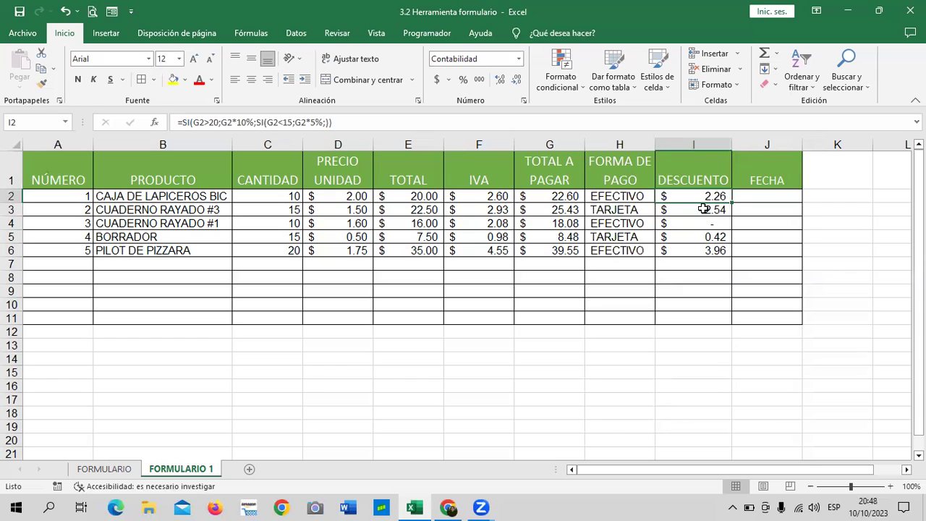
key(Delete)
drag(688, 196, 687, 262)
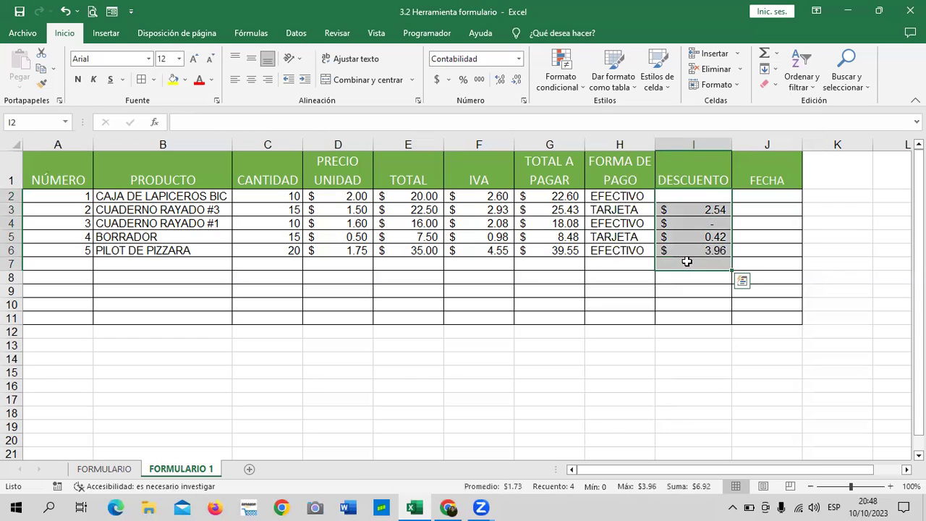
key(Delete)
click(699, 293)
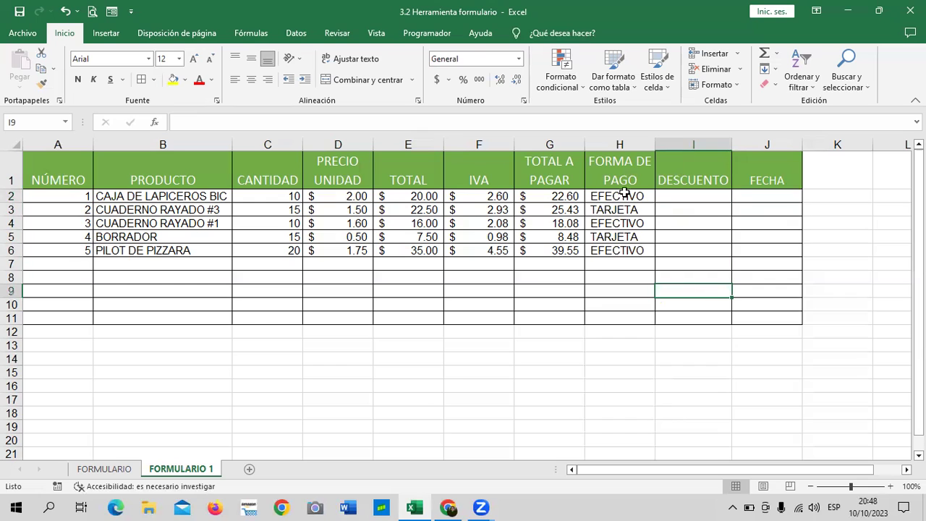
Start an =SI(H2 formula in I2, then discard it unfinished.
click(677, 196)
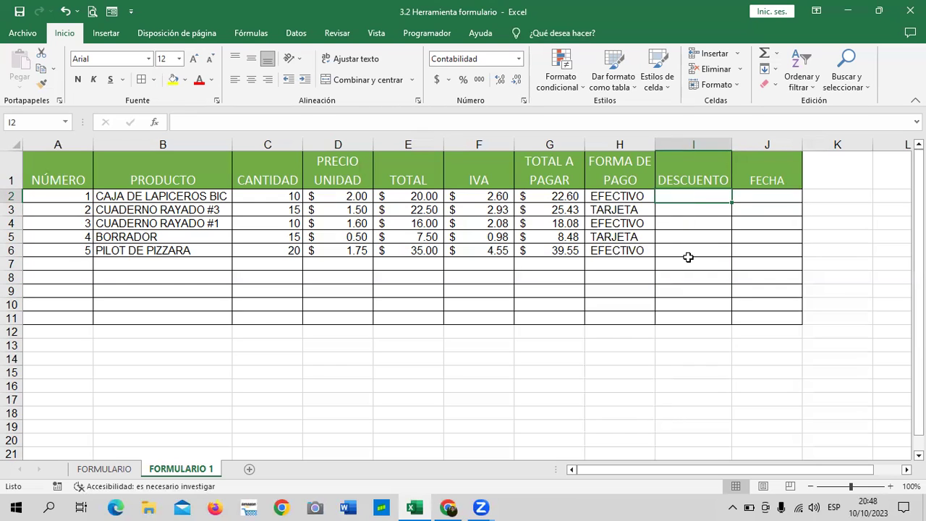
text(=)
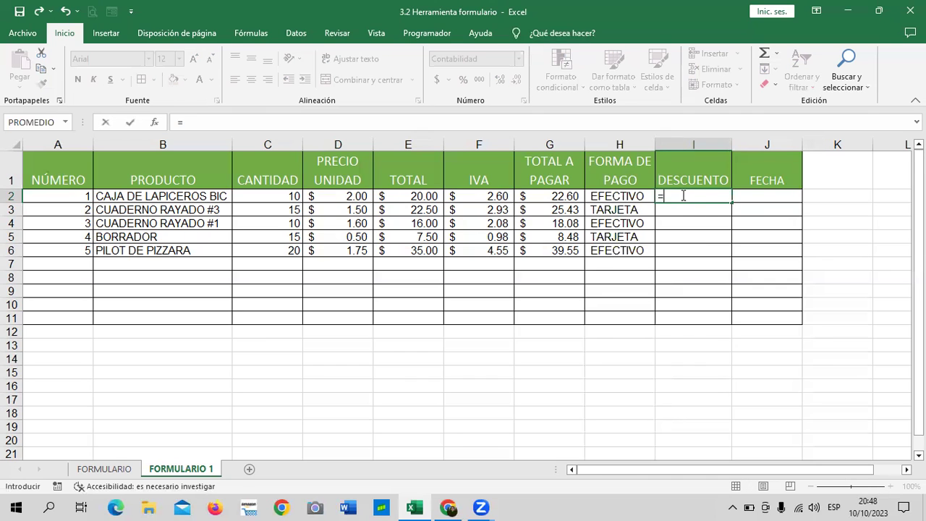
click(625, 196)
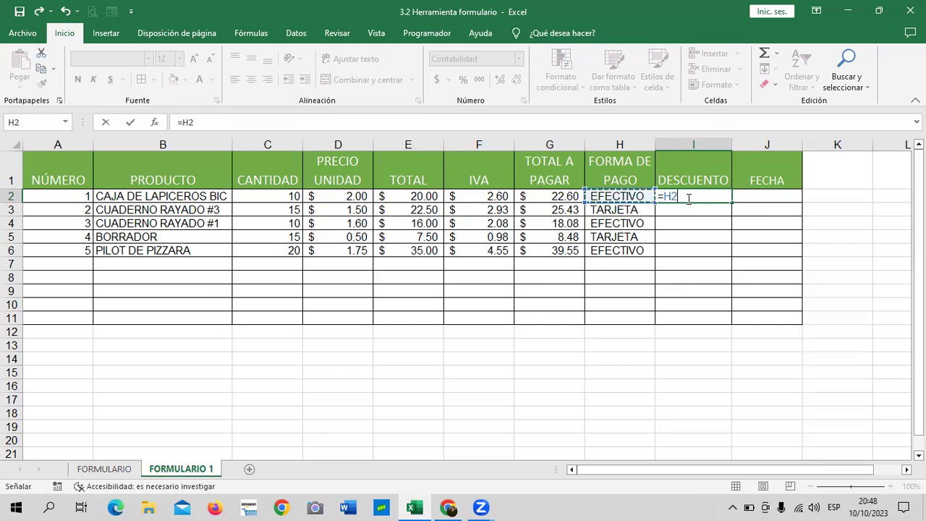
key(BackSpace)
key(BackSpace)
text(SI)
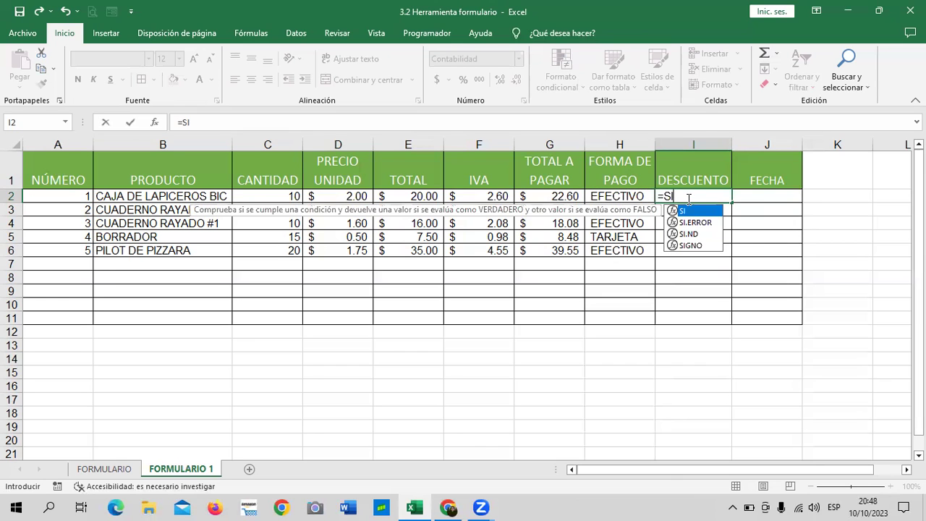
text(()
click(610, 196)
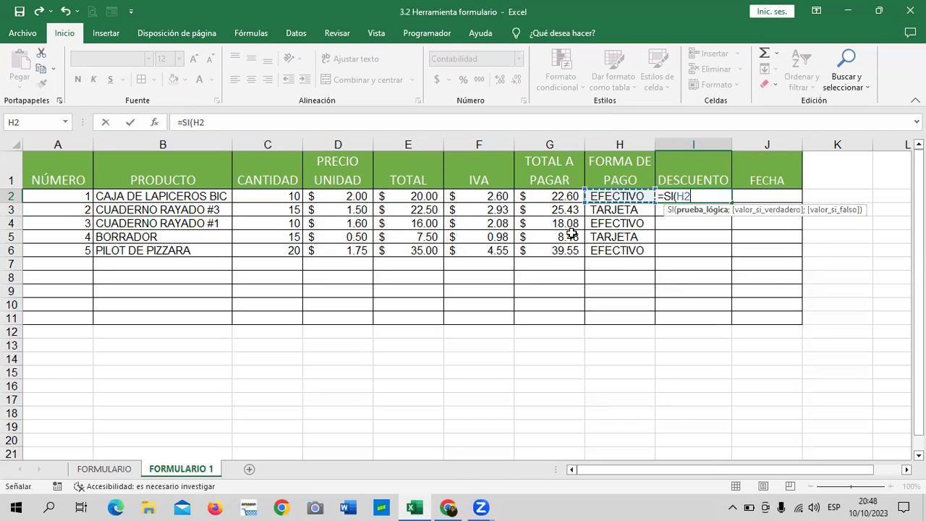
key(BackSpace)
key(BackSpace)
key(BackSpace)
key(BackSpace)
key(BackSpace)
key(BackSpace)
key(Return)
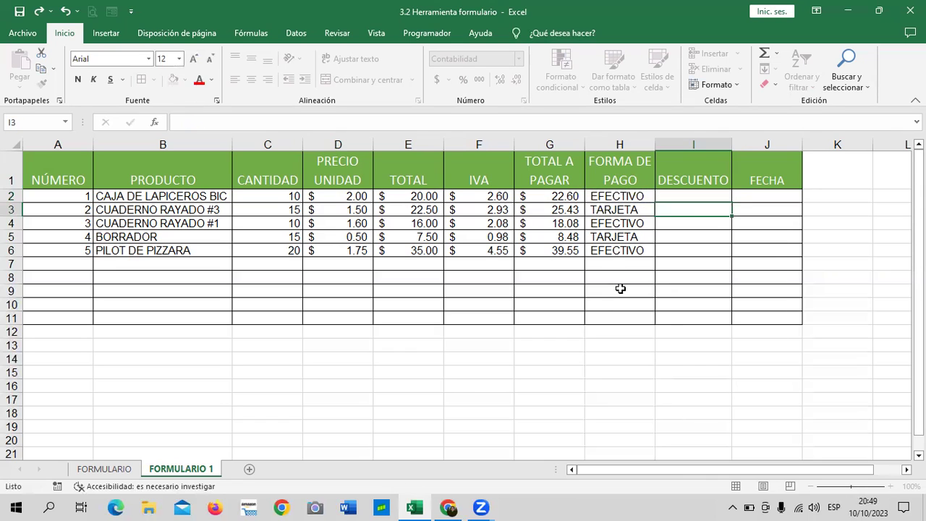
Undo twice to restore the discount values in I3:I6.
click(65, 15)
click(65, 15)
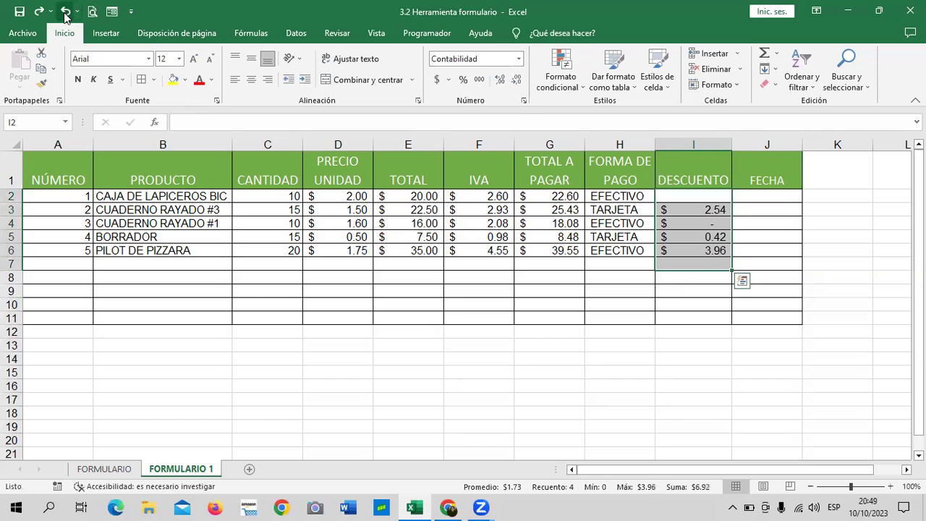
click(752, 252)
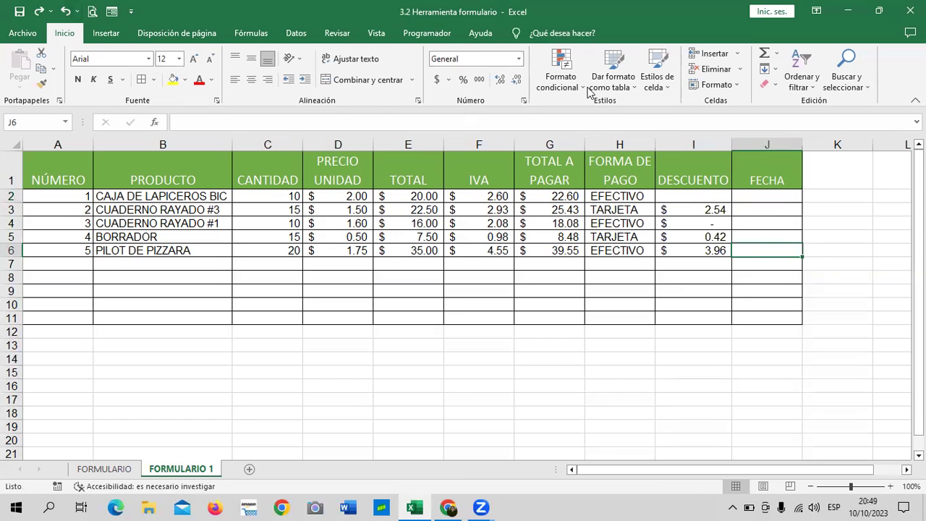
Insert an empty column before FECHA and type DESCUENTO in its header J1.
click(787, 143)
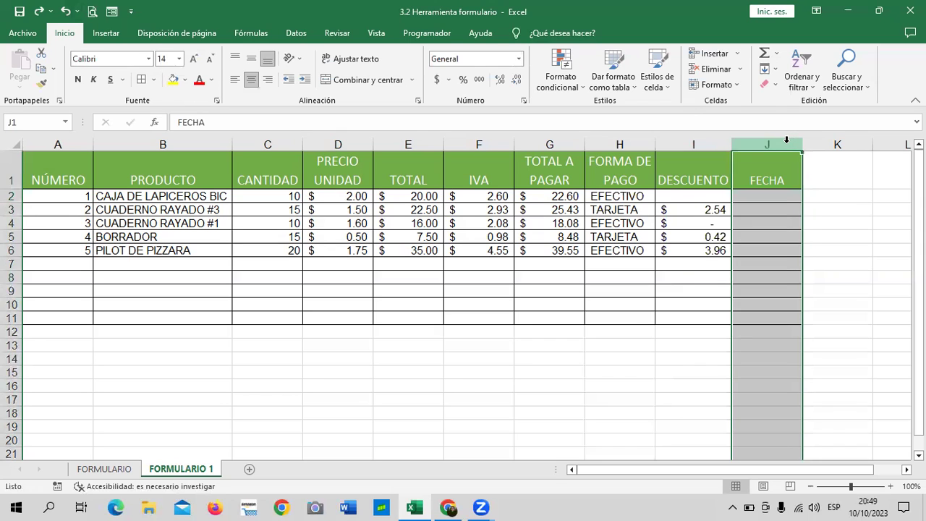
right_click(787, 143)
click(710, 260)
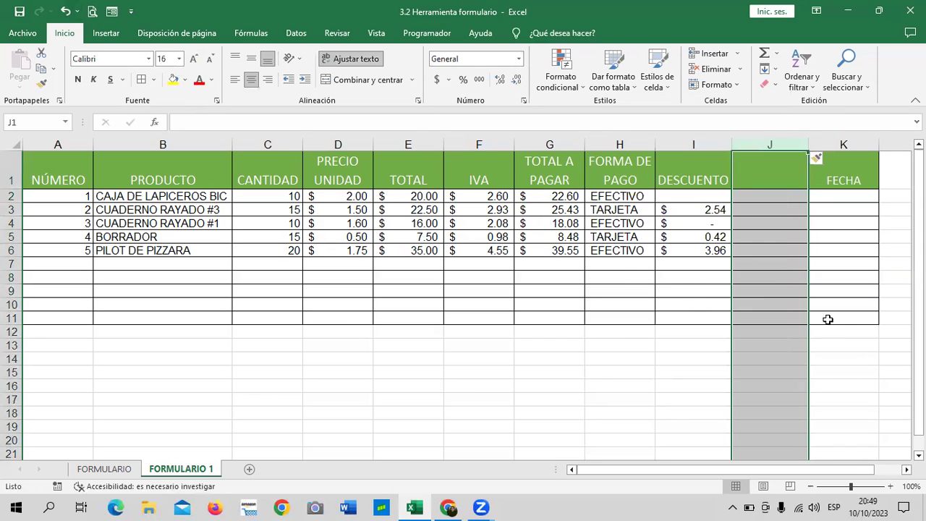
click(877, 357)
click(763, 164)
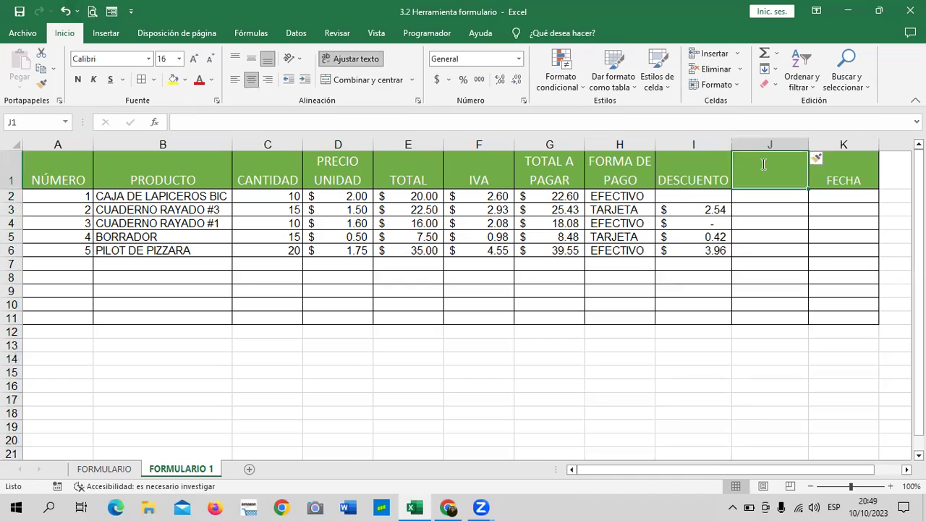
text(DESCUENTO)
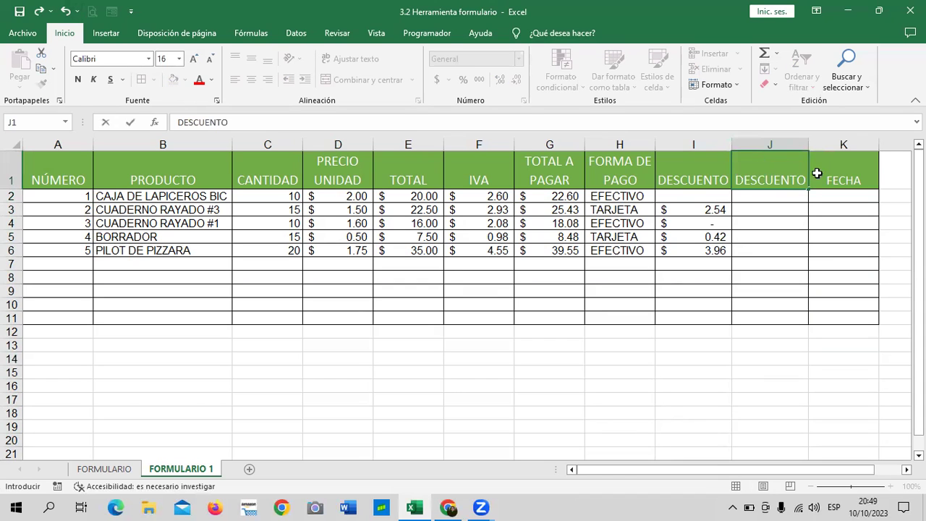
click(680, 175)
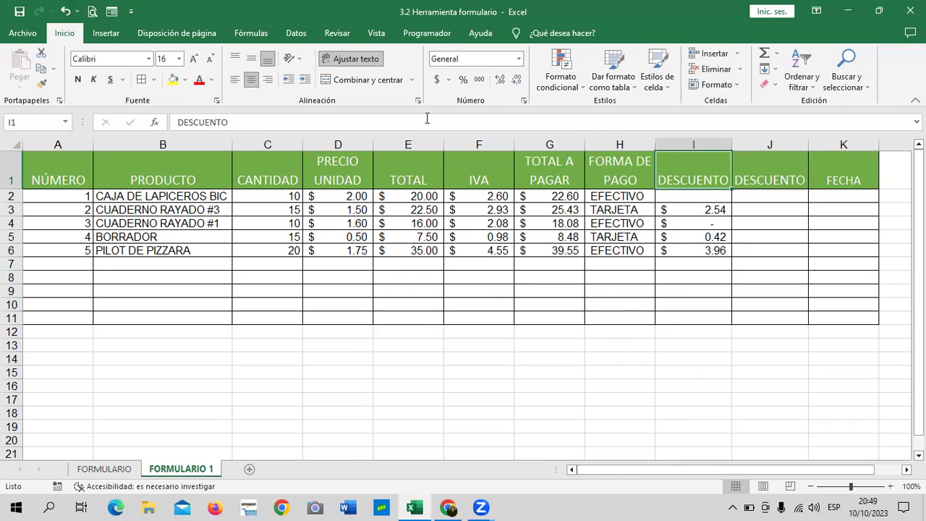
Extend the J1 header to DESCUENTO POR FORMA DE PAGO.
click(346, 125)
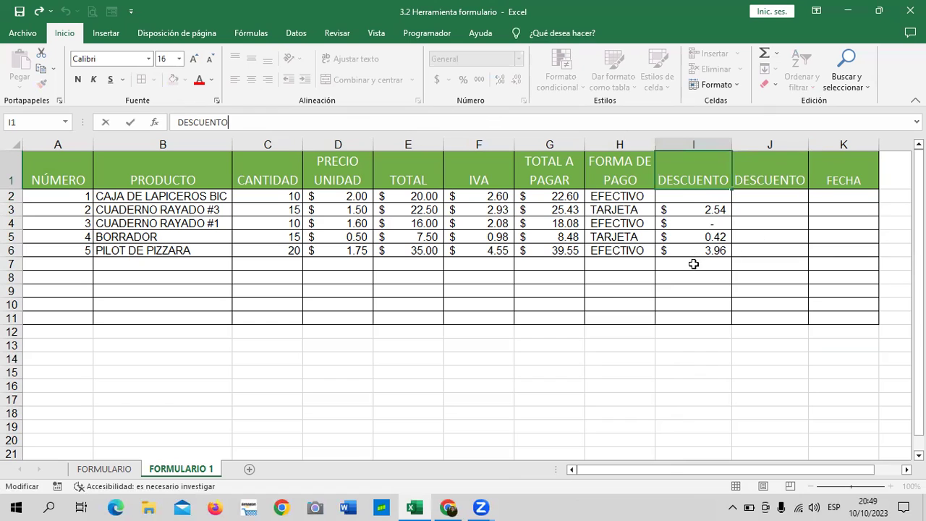
click(682, 202)
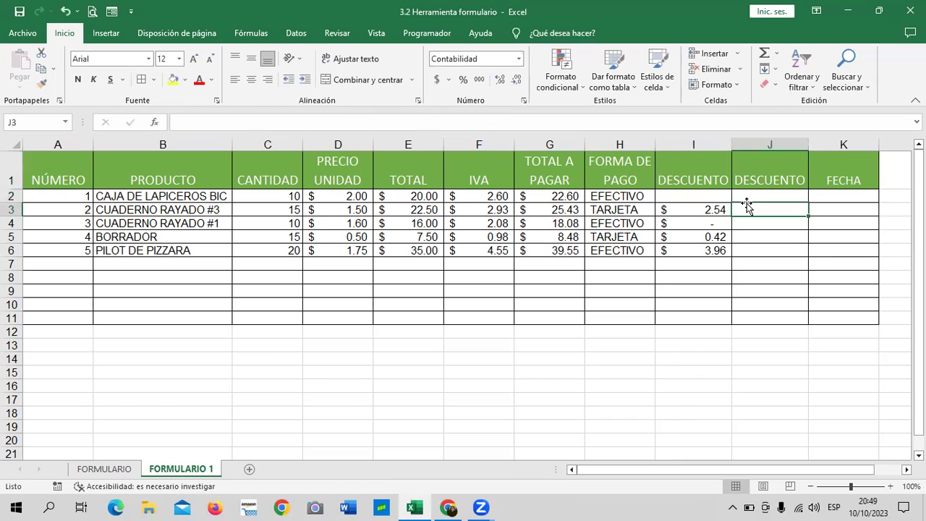
click(760, 174)
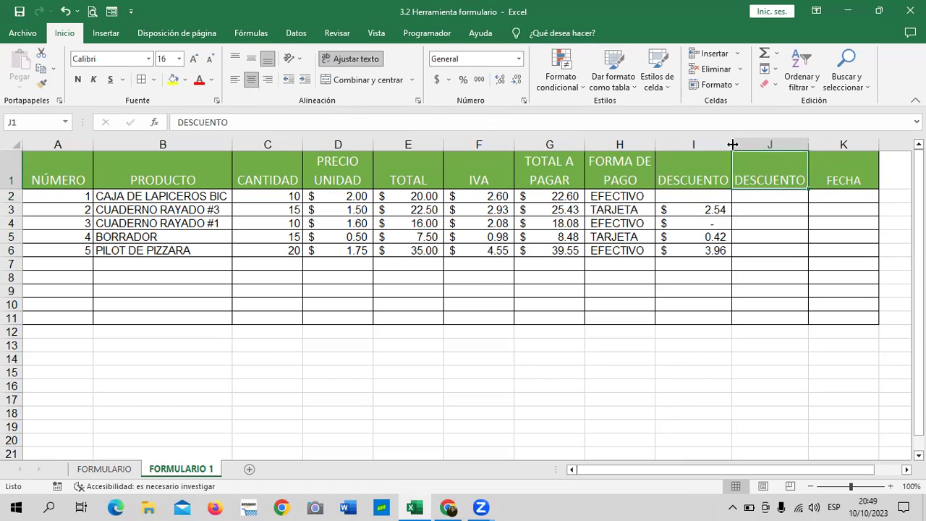
click(355, 121)
text(POR )
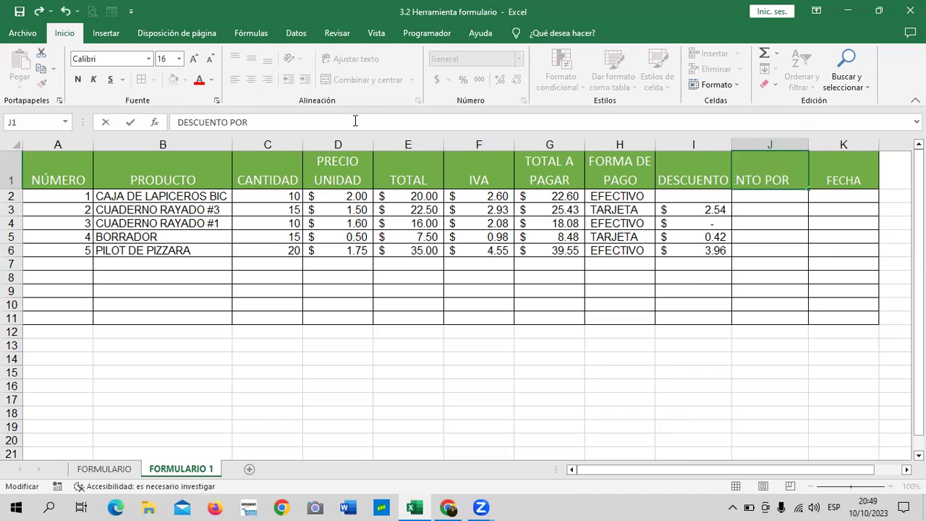
text(FORMA DE PAGO)
key(Return)
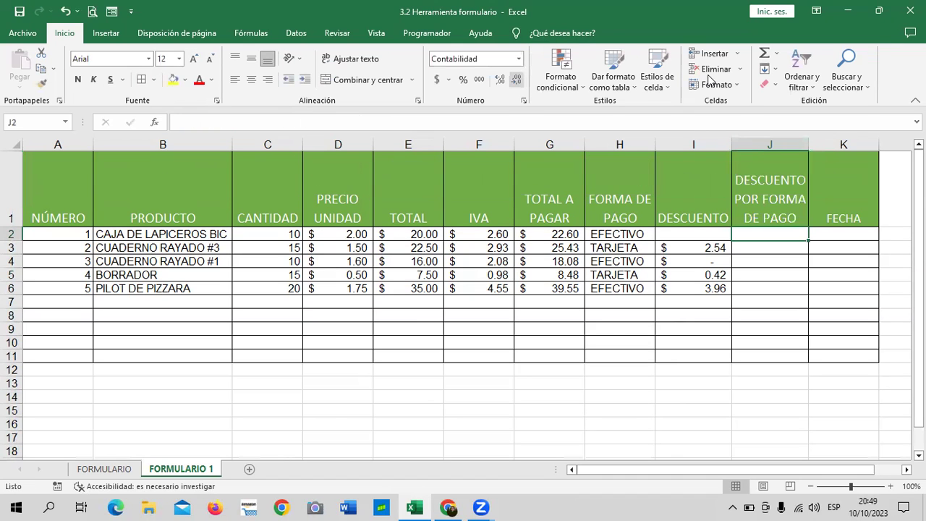
Reduce the J1 header font size to 14.
click(769, 196)
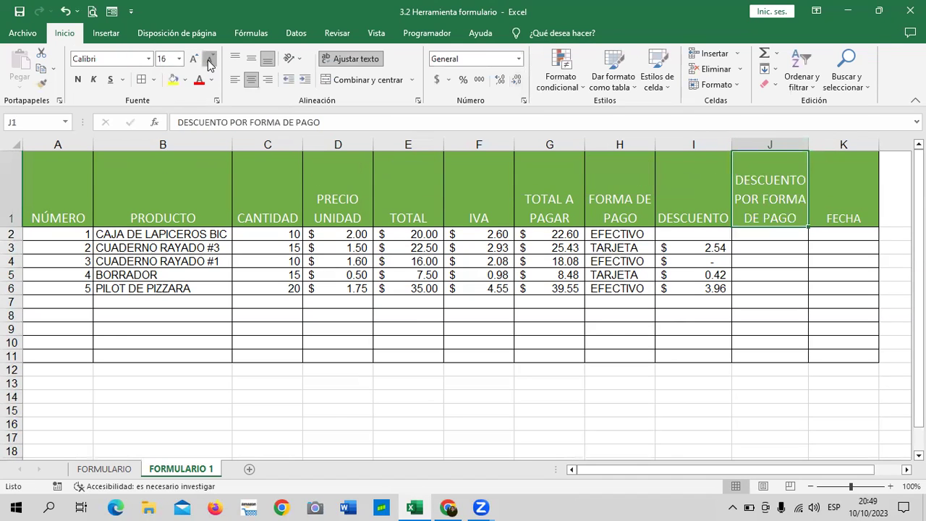
click(210, 59)
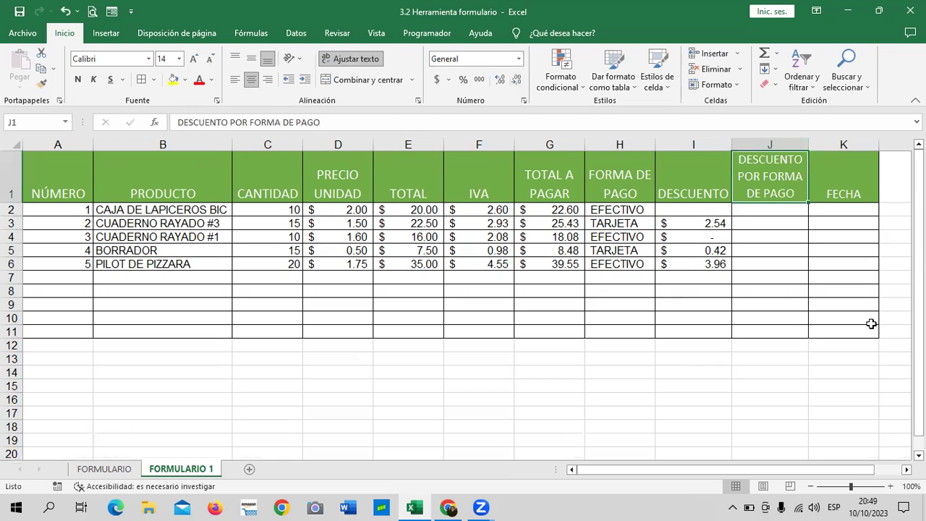
click(781, 291)
click(695, 208)
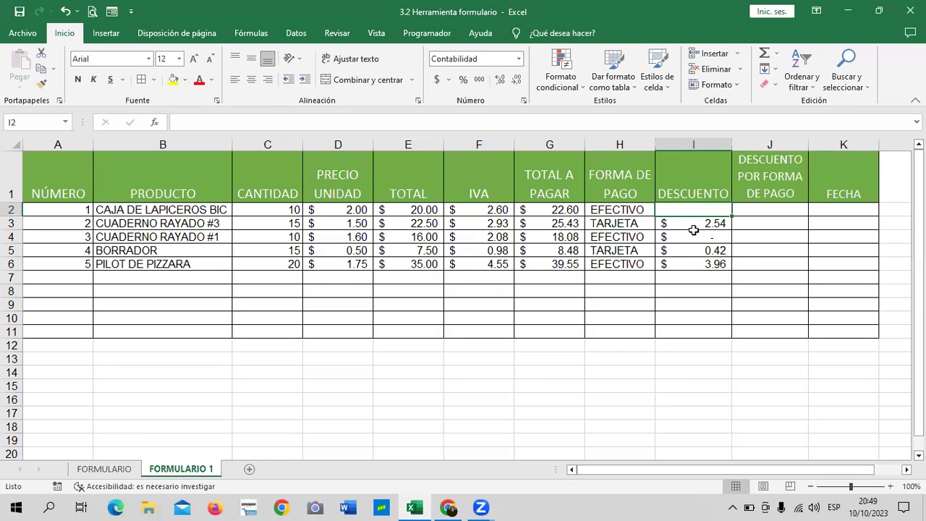
Copy the nested SI discount formula from I3 into I2 and fill it down to I6.
click(693, 229)
right_click(693, 223)
click(722, 211)
click(691, 209)
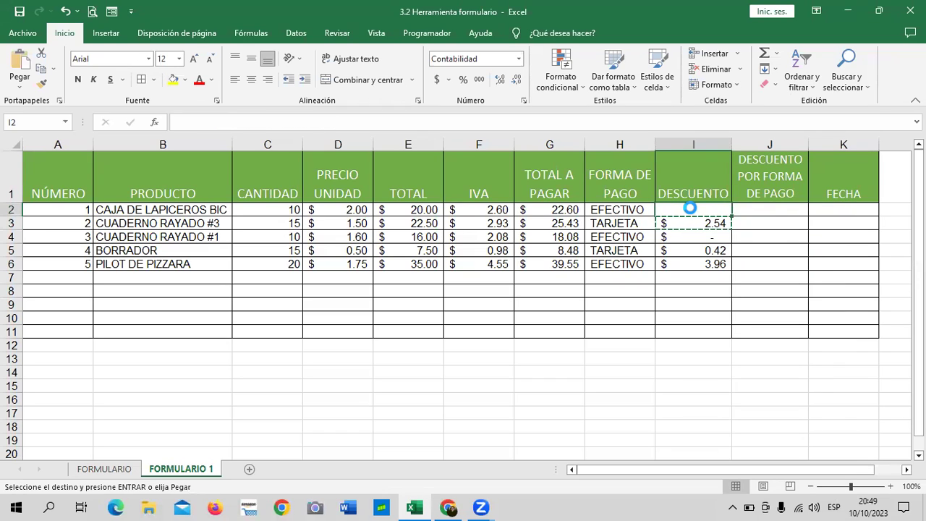
key(ctrl+v)
key(Escape)
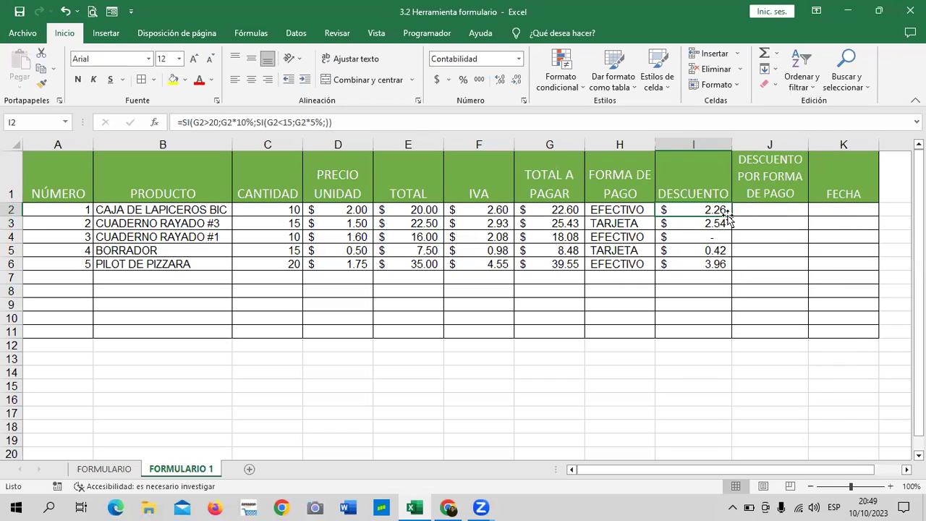
drag(731, 215, 734, 266)
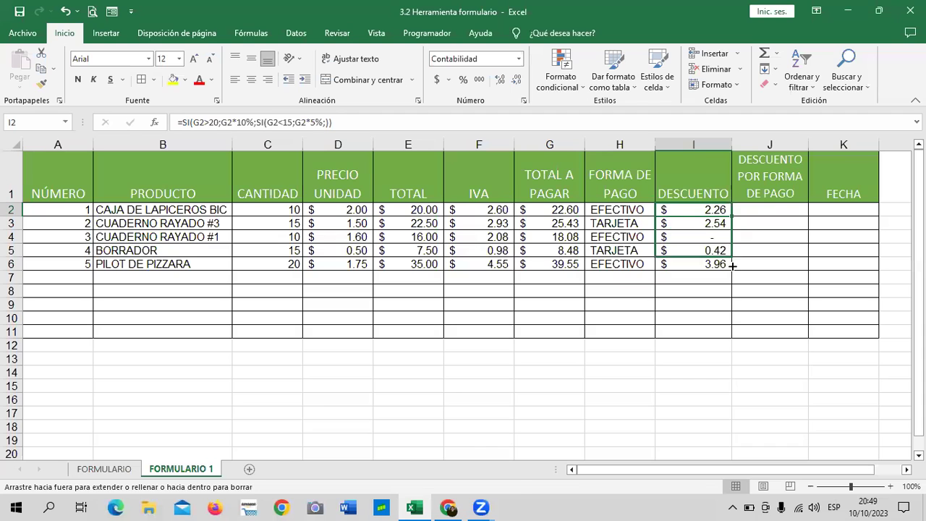
Review the I4 and I2 discount formulas against row 4's total to pay.
click(706, 235)
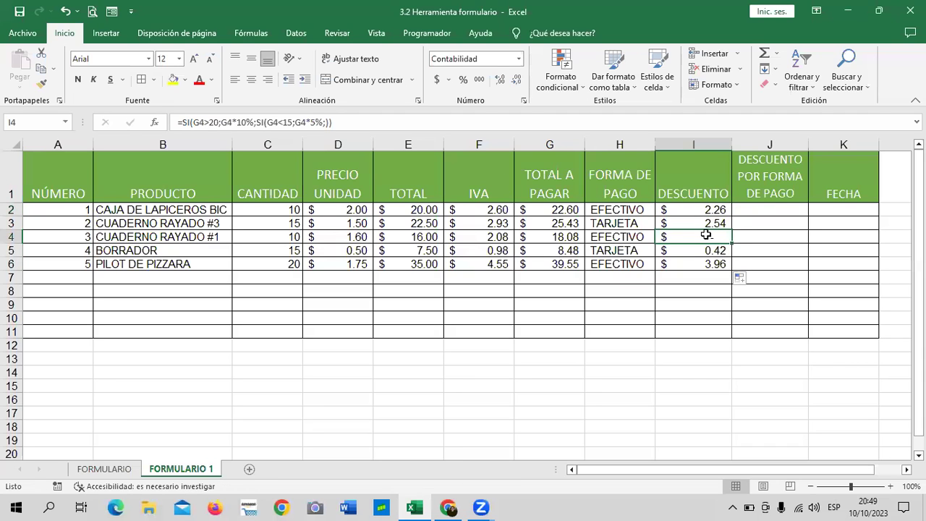
click(571, 243)
click(703, 238)
click(706, 210)
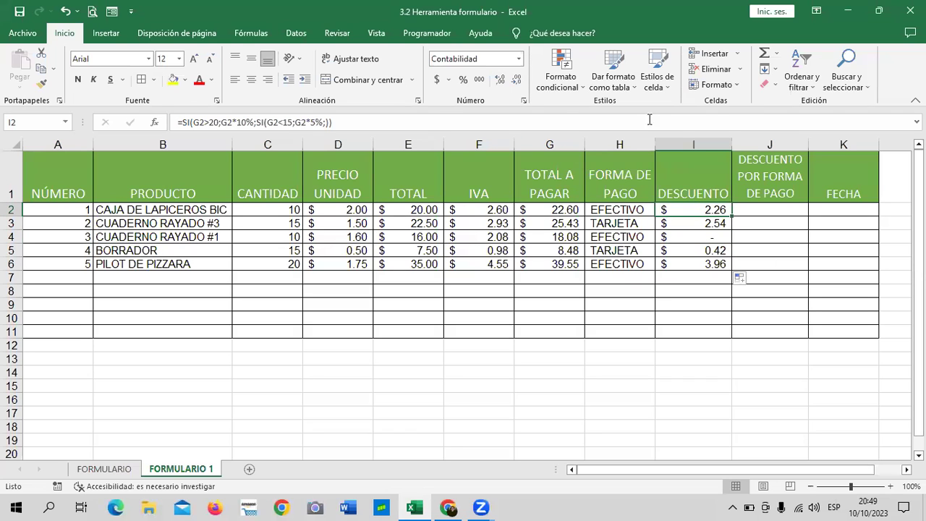
click(418, 118)
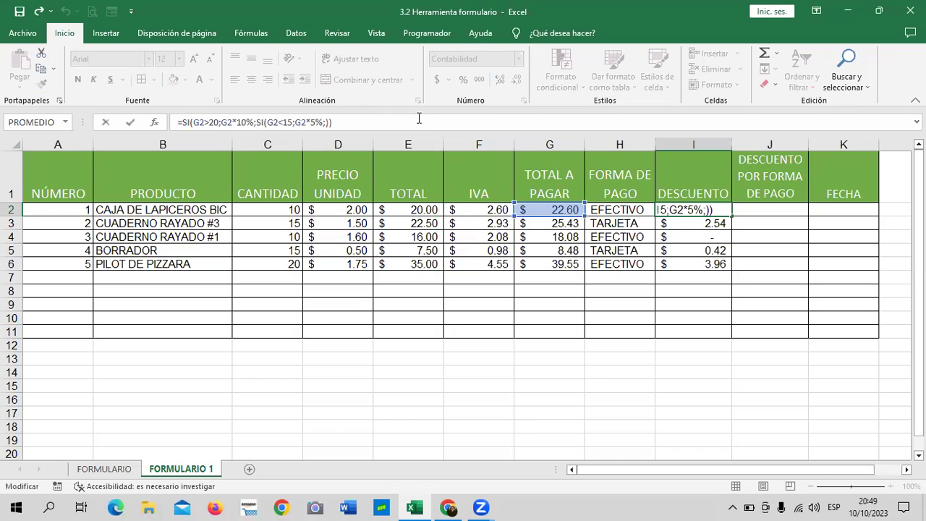
key(Return)
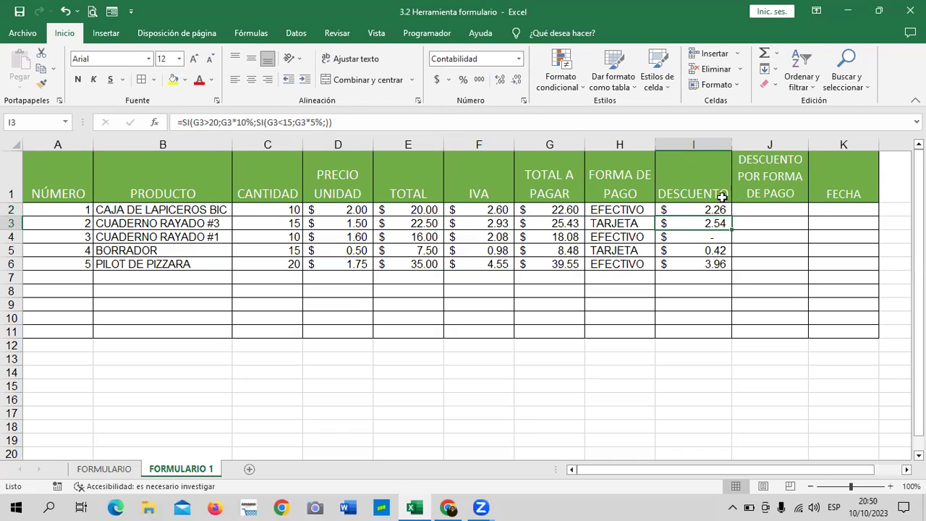
click(688, 209)
Compare the I4–I5 discount results with the TOTAL A PAGAR values in rows 4–6.
click(684, 223)
drag(684, 250, 680, 237)
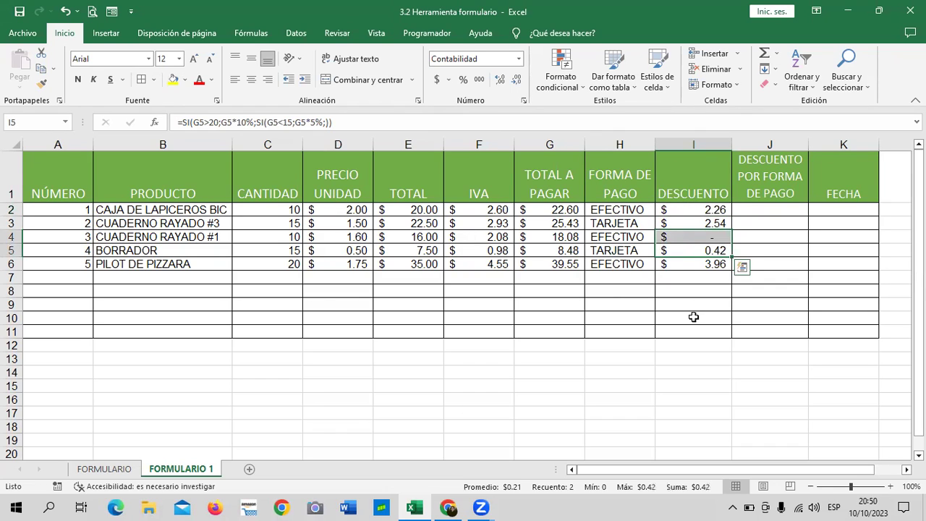
click(541, 237)
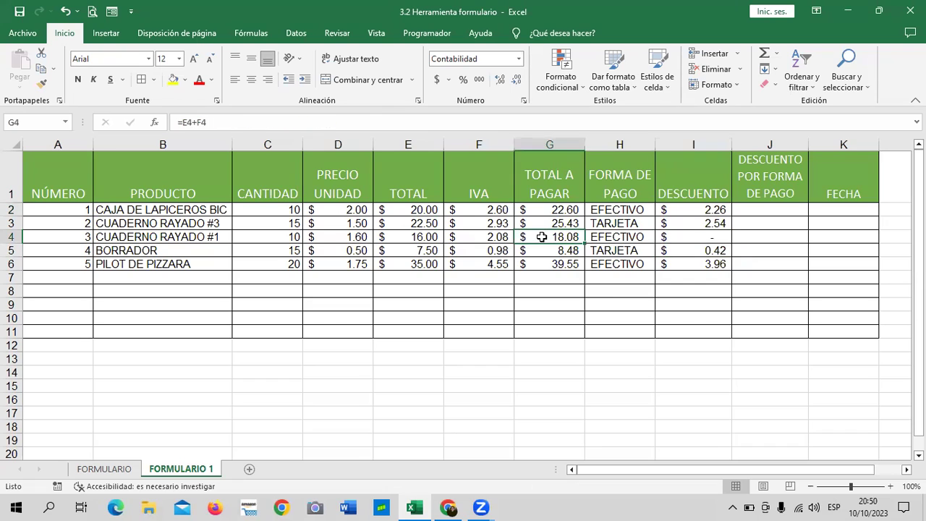
click(540, 251)
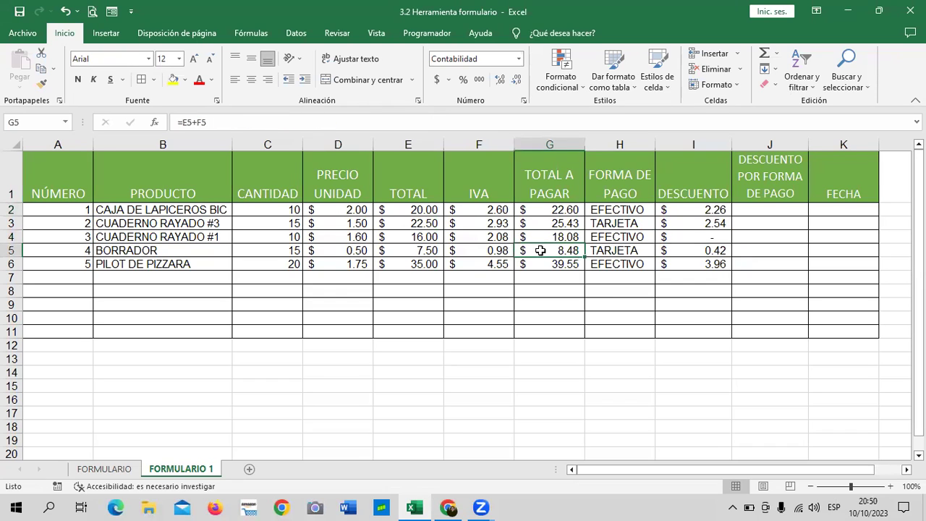
click(548, 264)
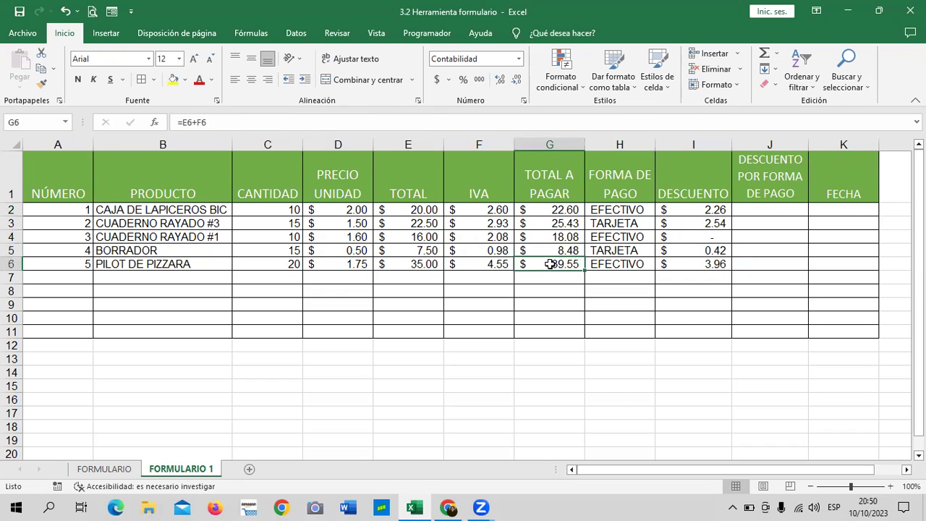
click(551, 237)
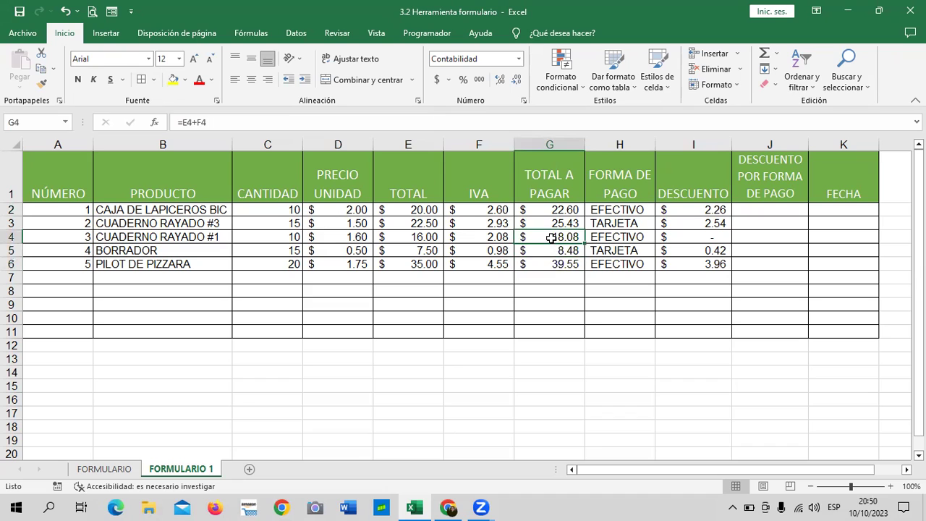
click(714, 238)
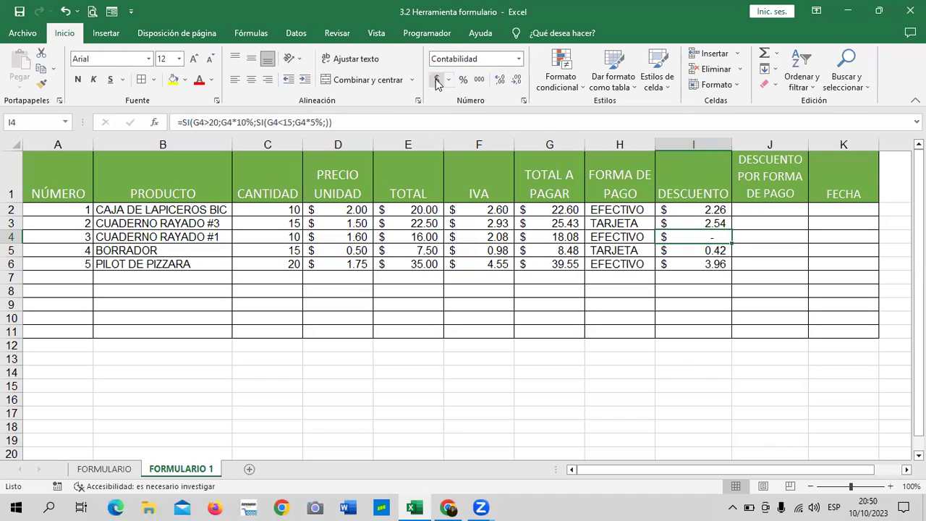
Try General number format on I4, undo it, and re-examine the I4 and I2 SI formulas.
click(519, 59)
click(496, 78)
key(ctrl+z)
click(686, 210)
click(677, 237)
click(500, 125)
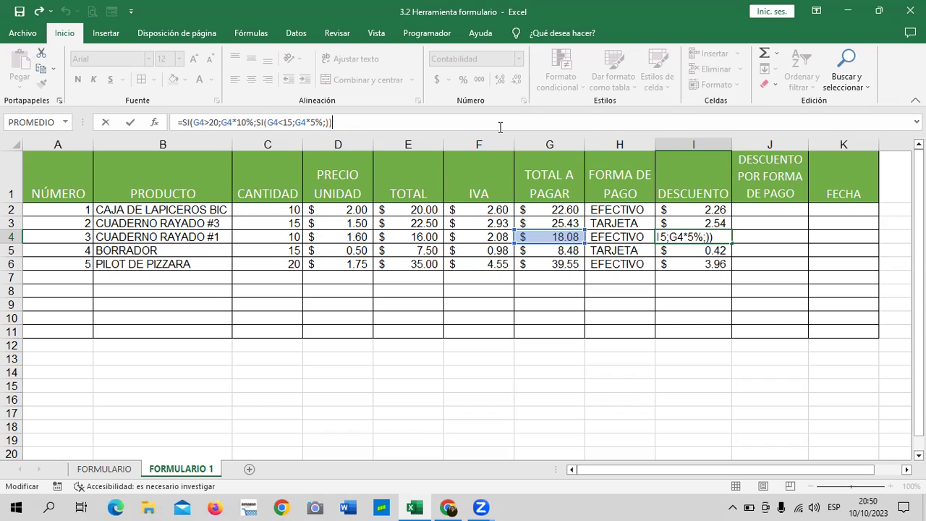
click(325, 122)
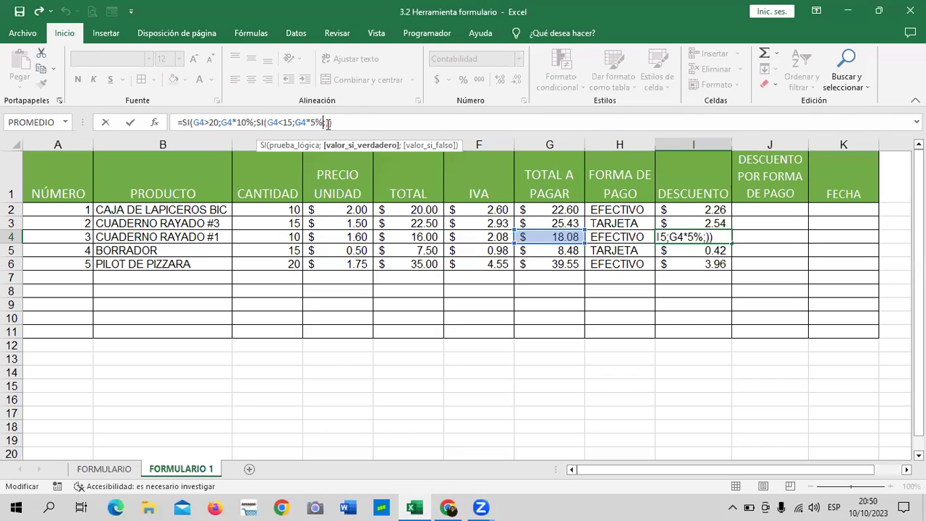
key(Return)
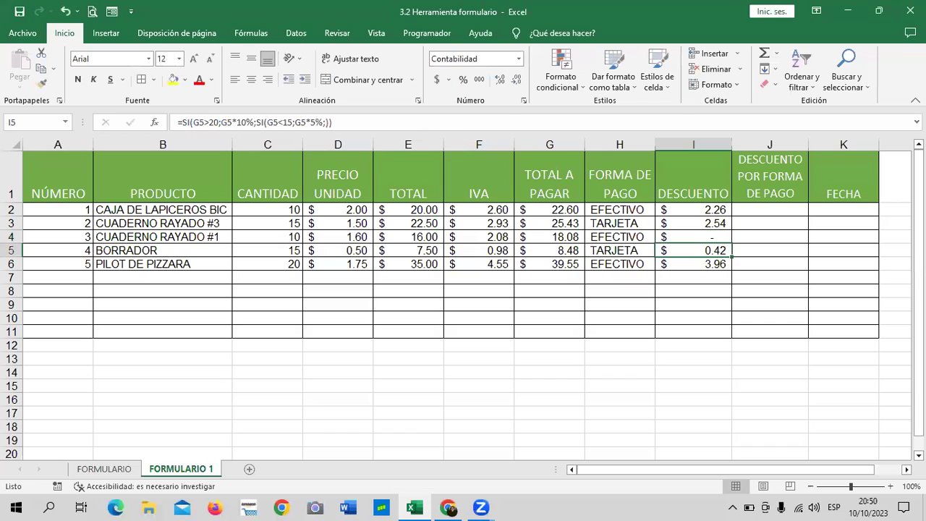
click(693, 233)
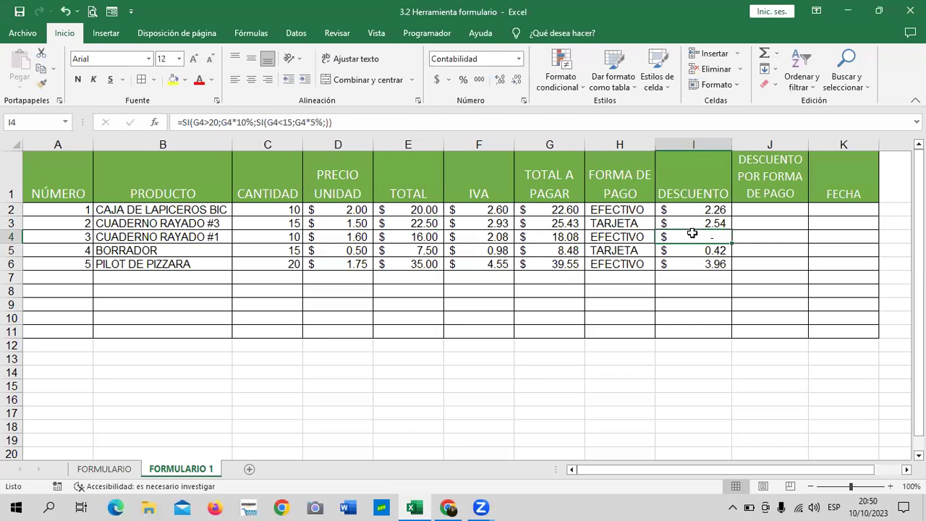
click(550, 124)
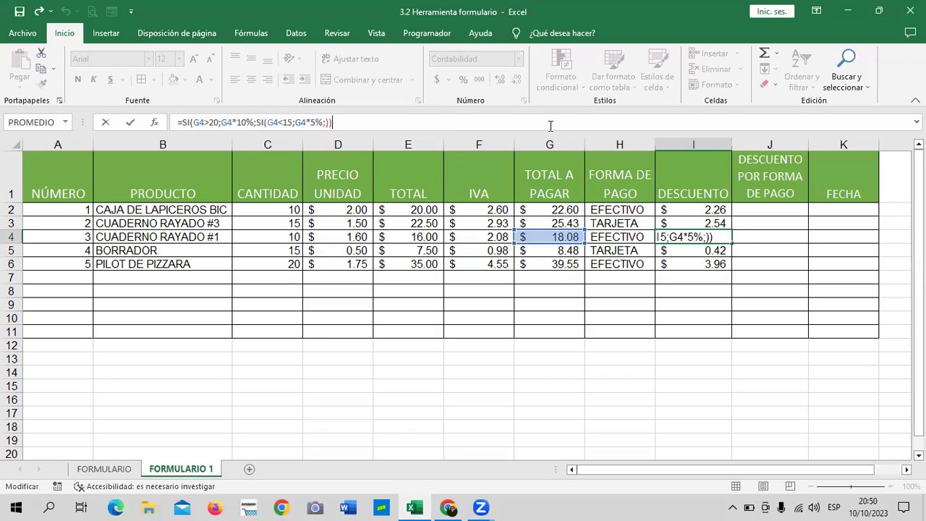
key(Escape)
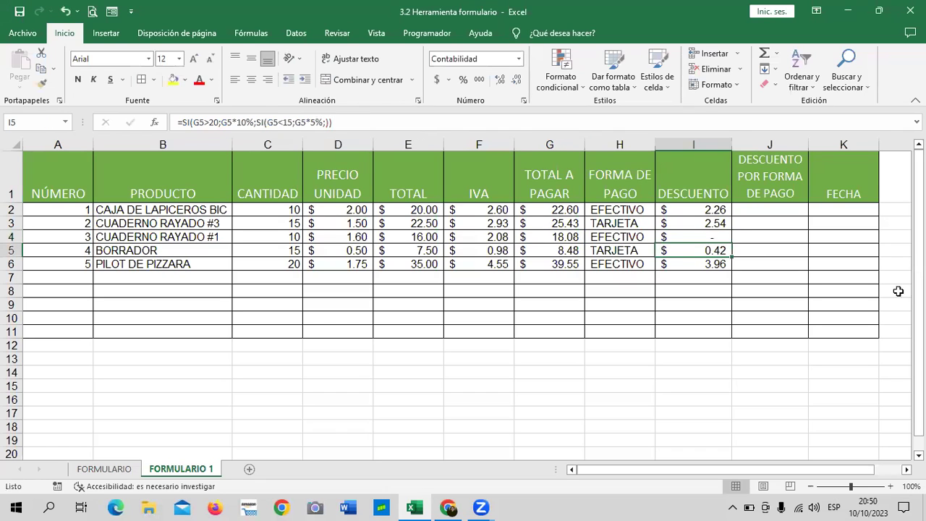
click(697, 210)
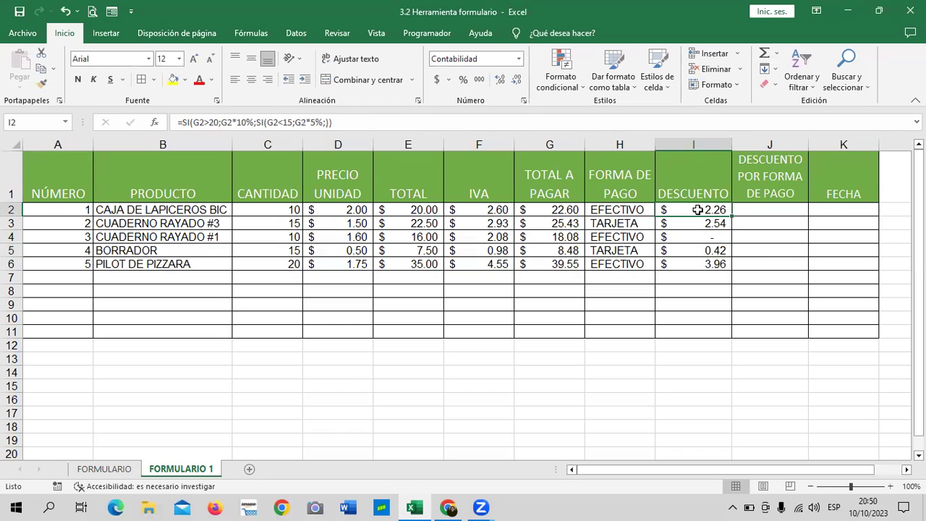
Enter a test total of 20 in G4 and refill the DESCUENTO formula from I2 to I6.
click(537, 241)
text(20)
key(Return)
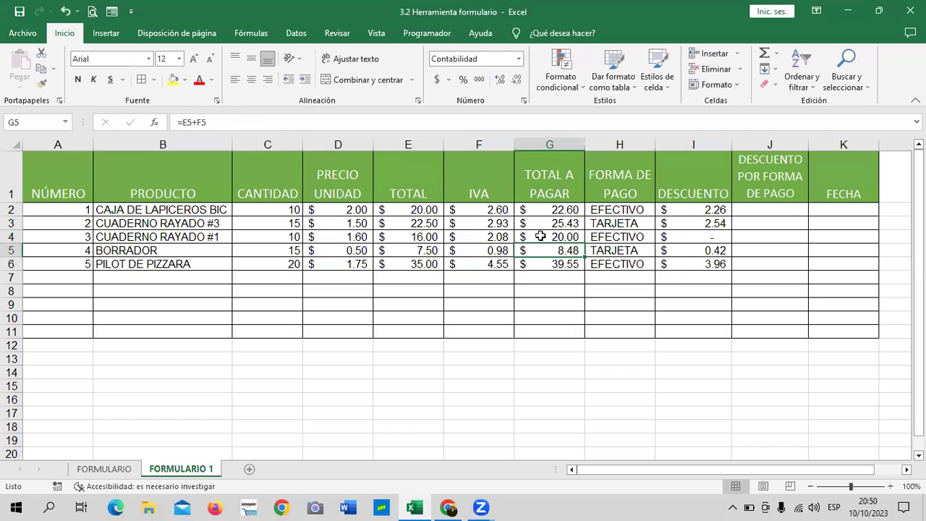
click(716, 212)
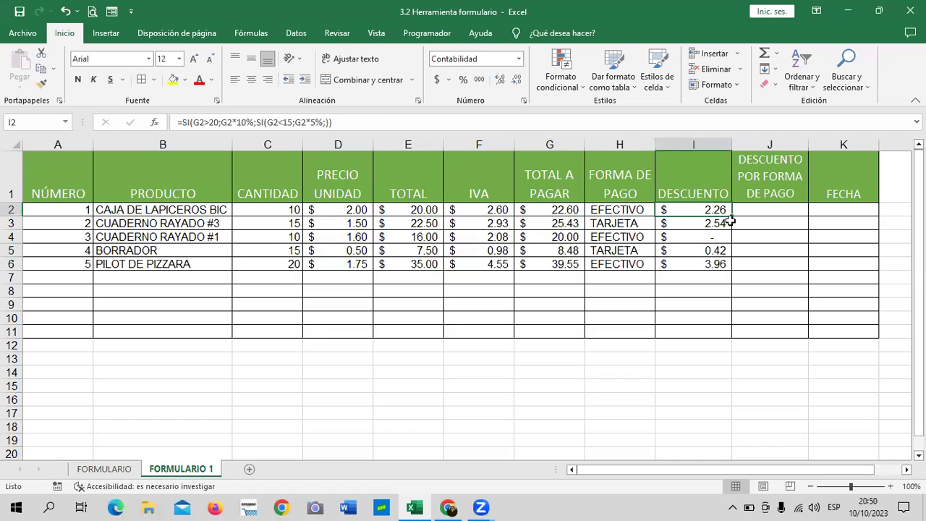
drag(731, 216, 731, 272)
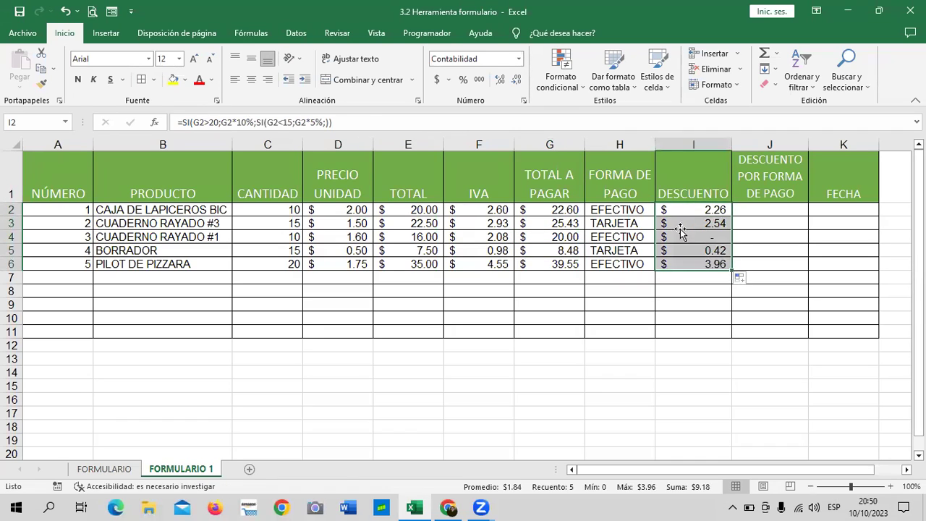
Clear the G4 test total, then start and cancel an =SI formula in J2.
click(571, 237)
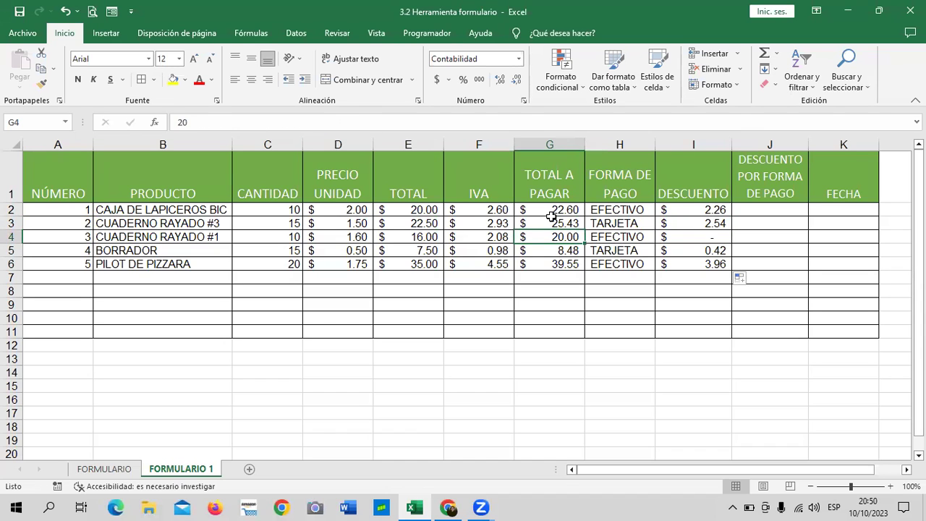
key(Delete)
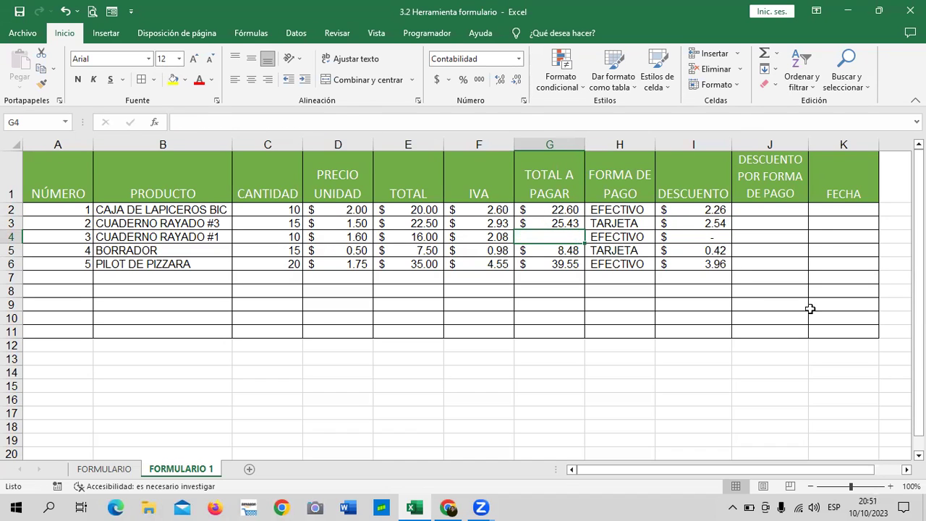
click(810, 309)
click(765, 210)
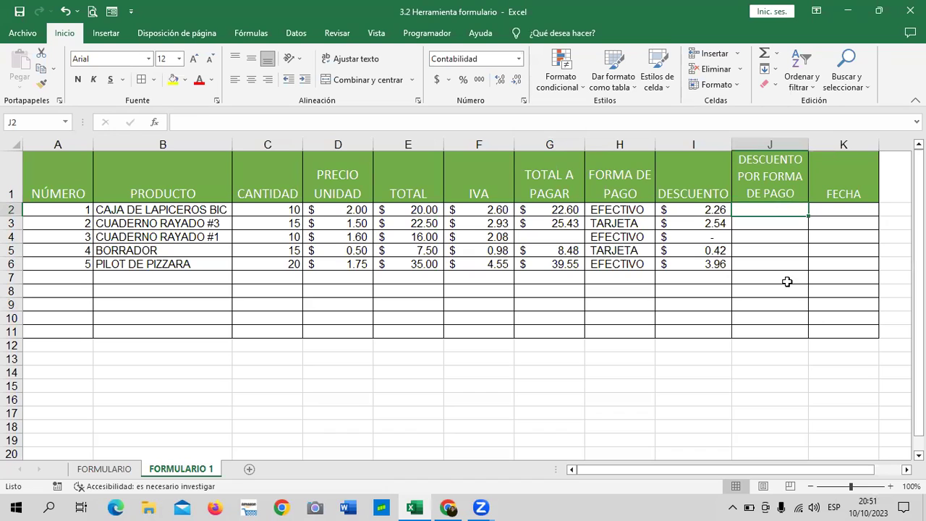
text(=SI)
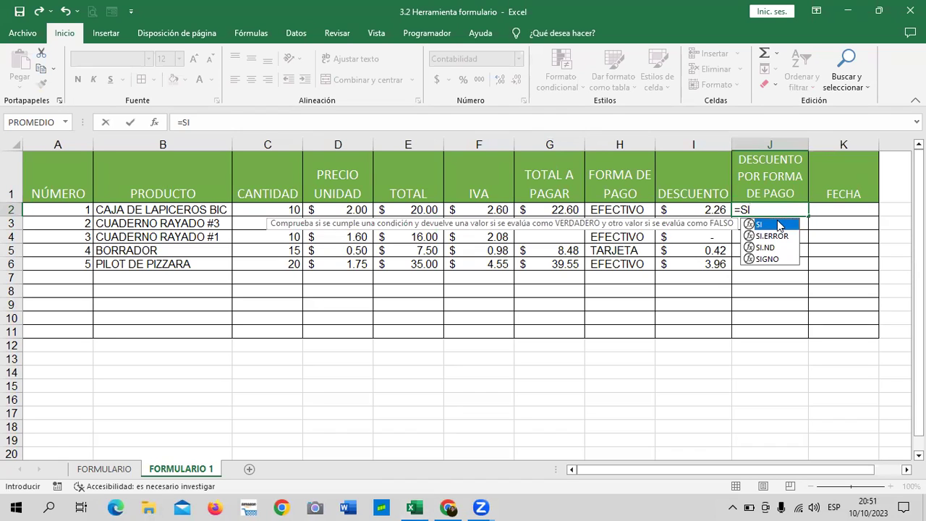
key(Escape)
key(Escape)
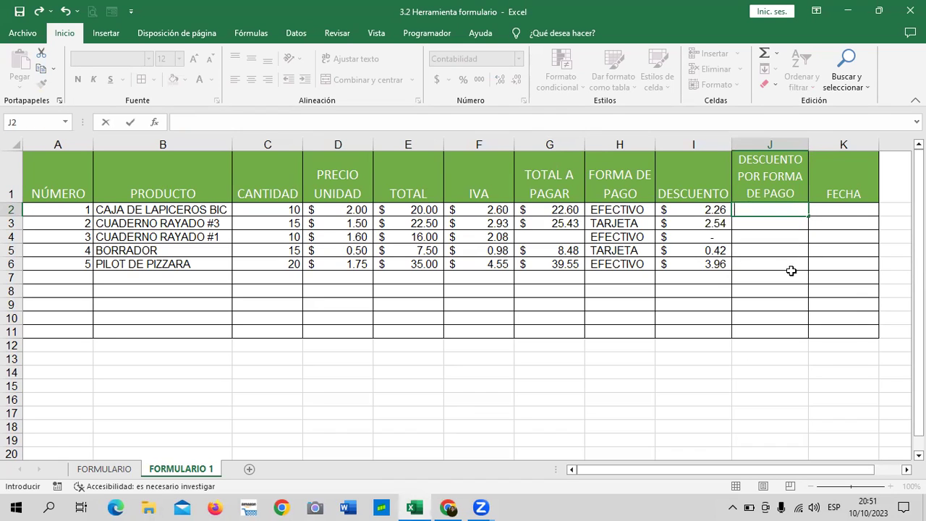
Re-confirm the I2 discount formula and select G3's TOTAL A PAGAR formula to restore row 4.
click(707, 210)
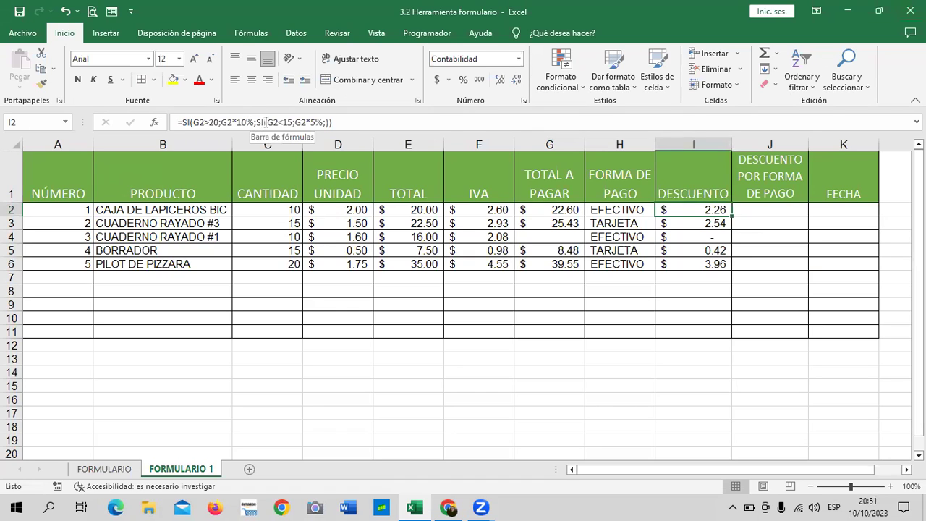
click(354, 122)
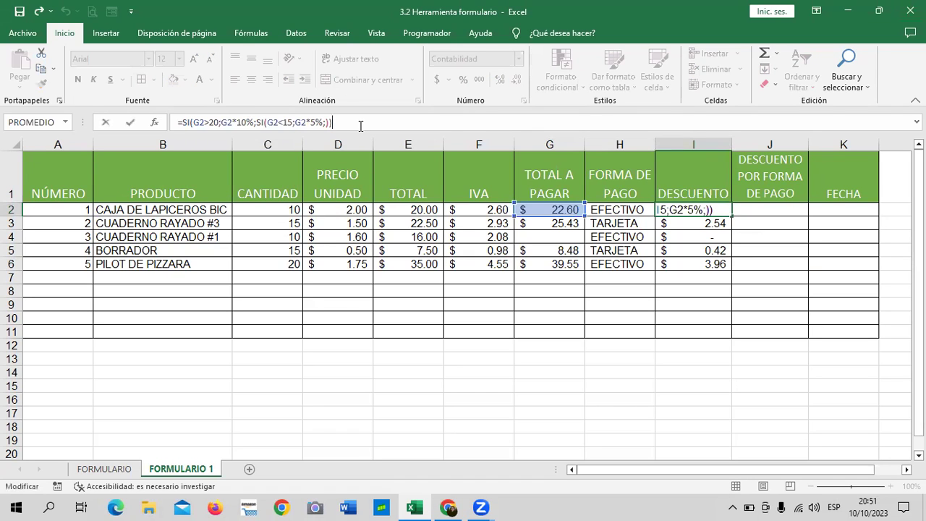
key(Return)
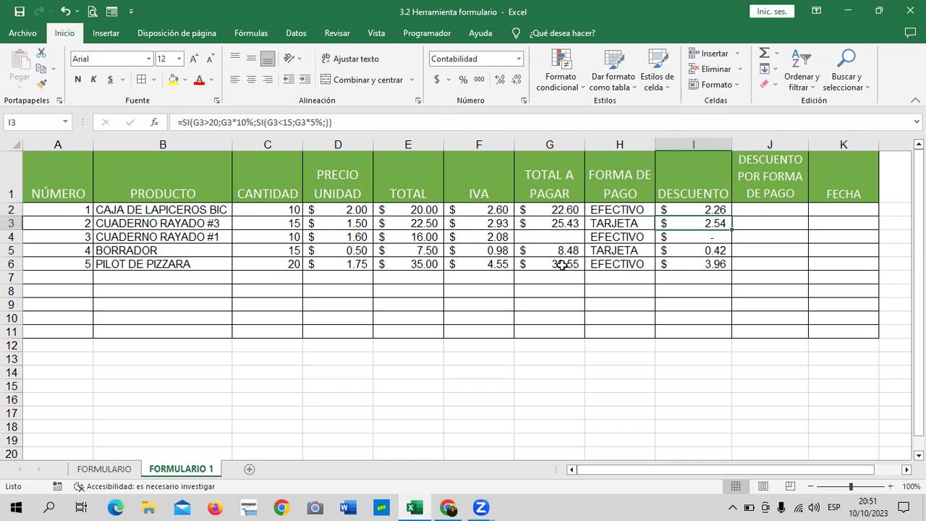
click(564, 238)
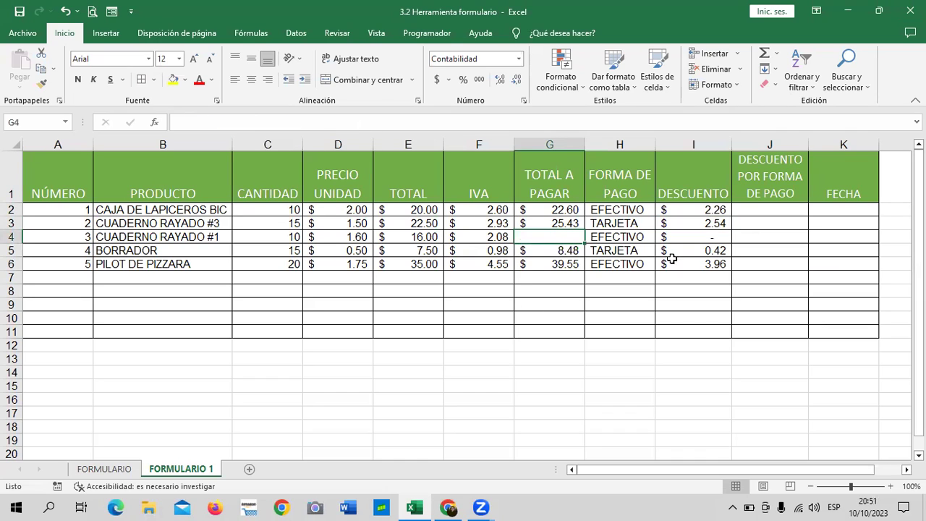
click(546, 224)
drag(584, 230, 589, 261)
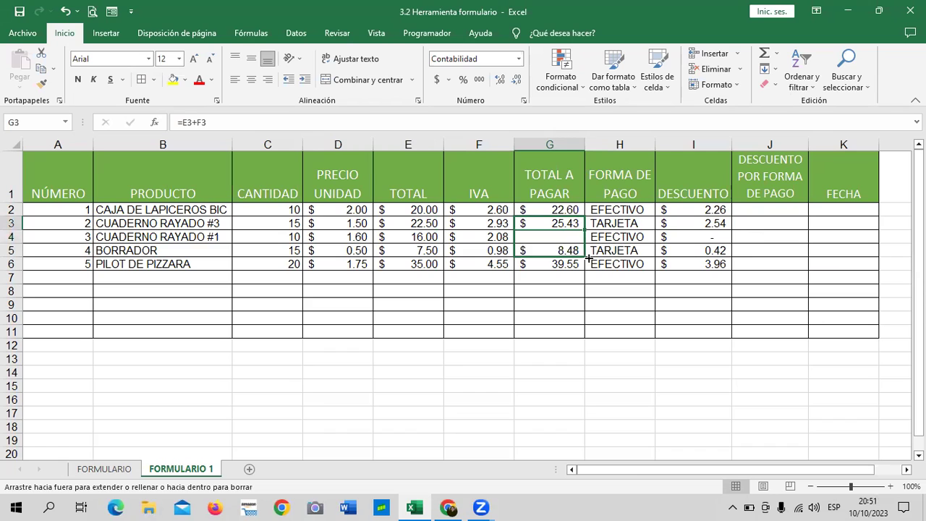
click(702, 236)
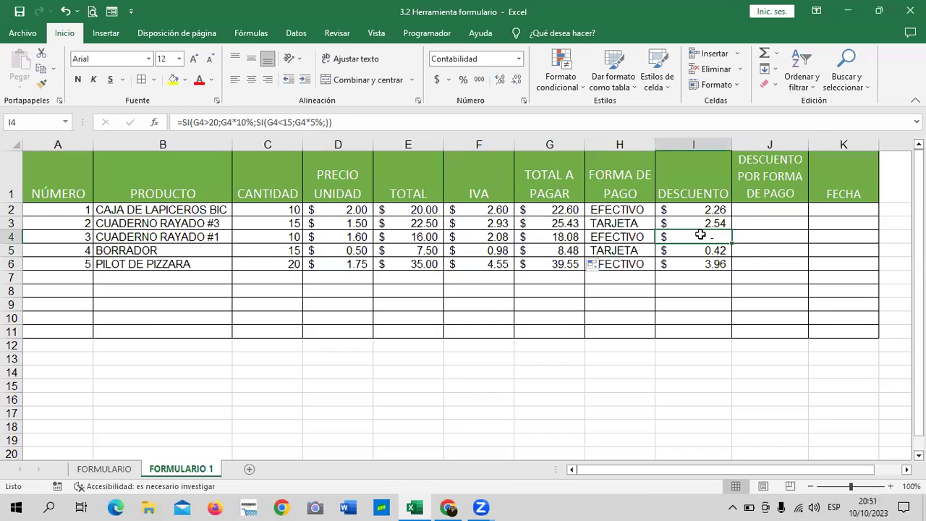
click(423, 123)
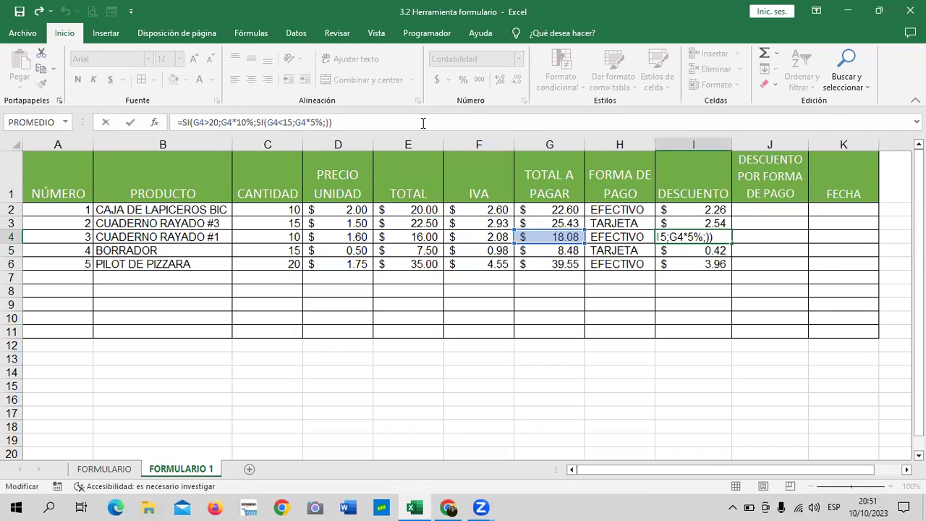
key(Return)
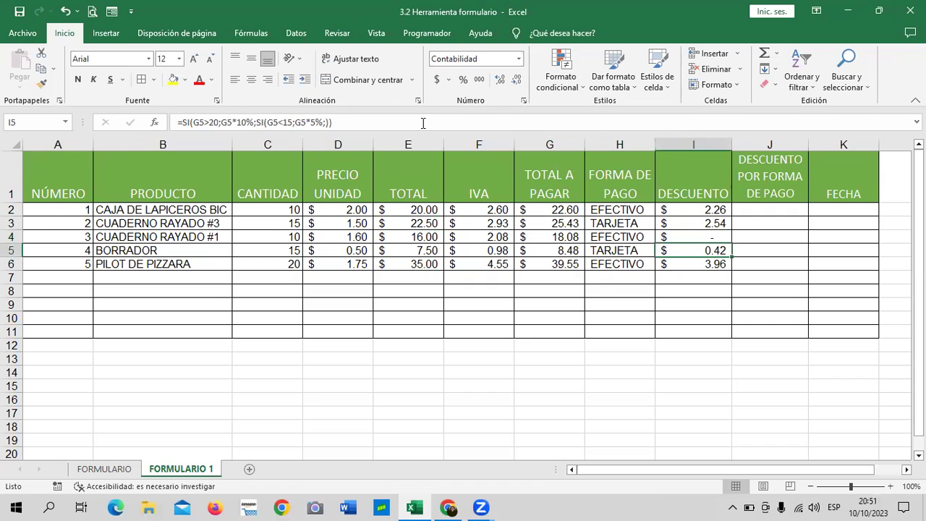
click(277, 236)
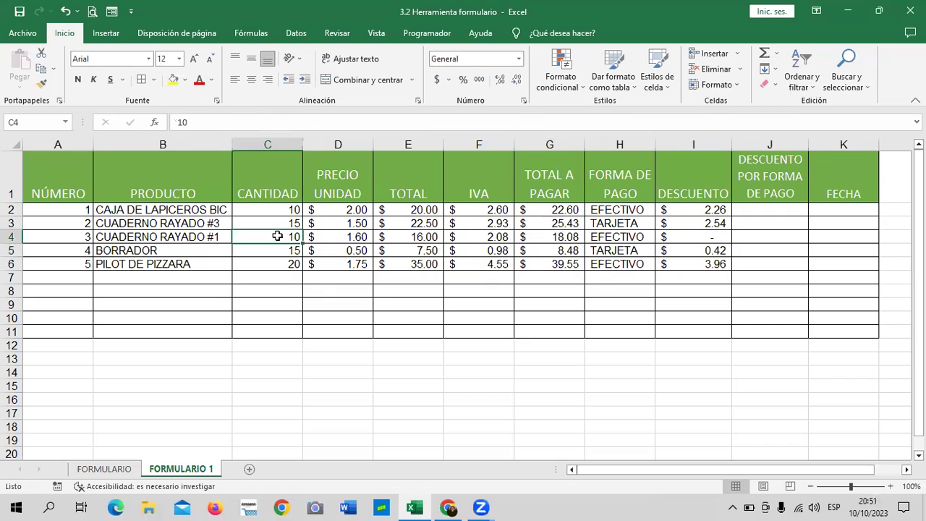
click(333, 236)
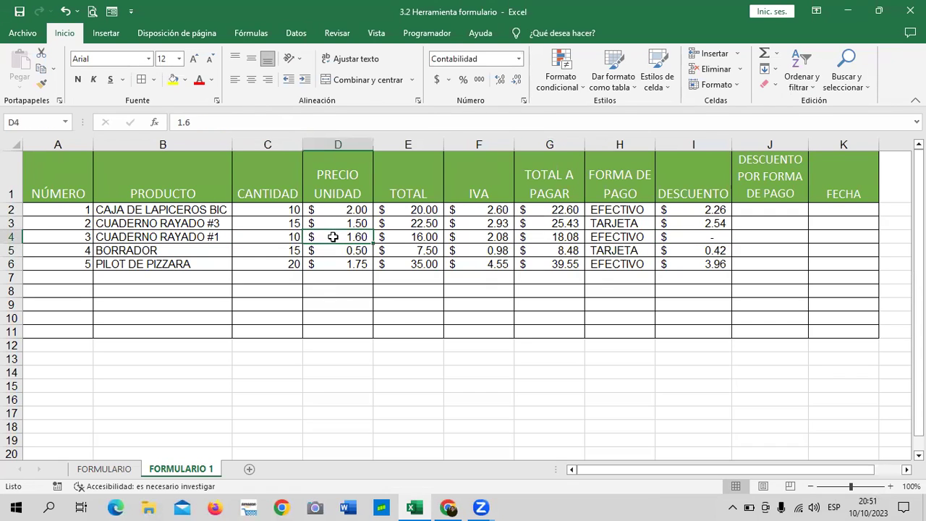
click(397, 239)
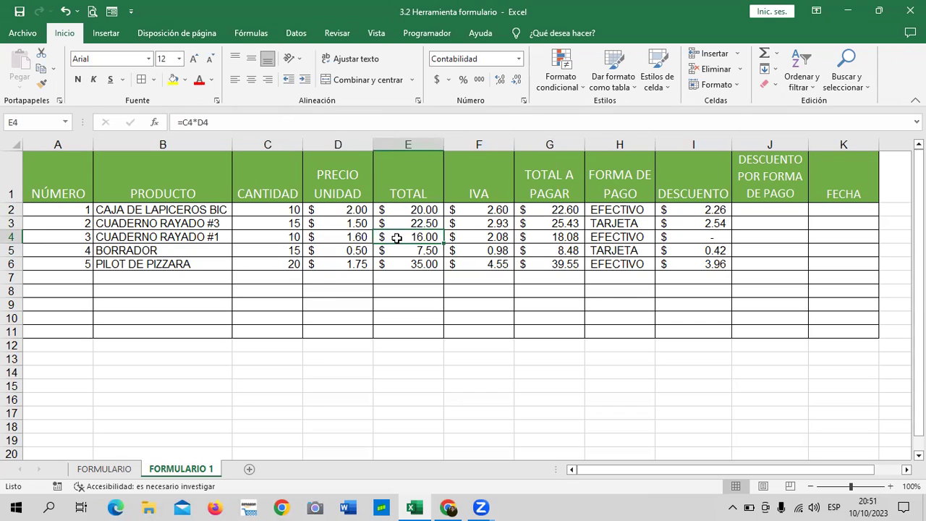
click(465, 237)
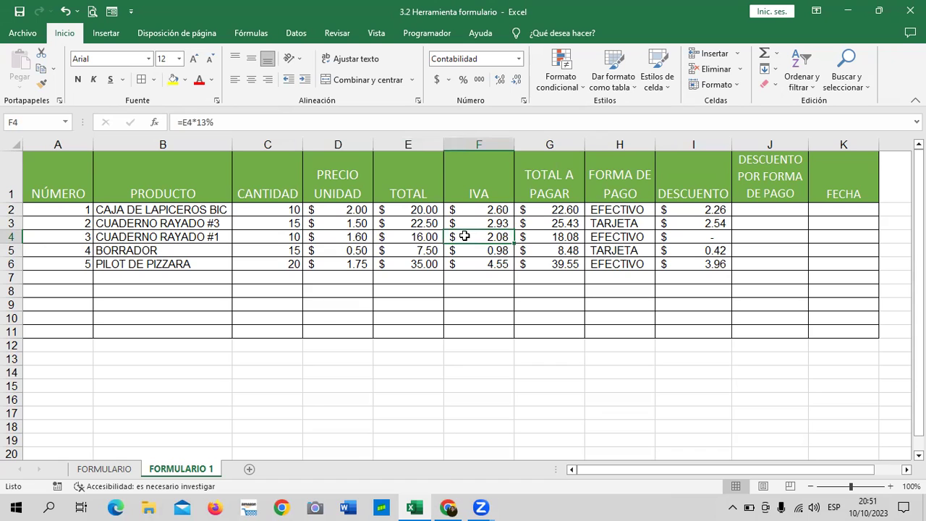
click(434, 123)
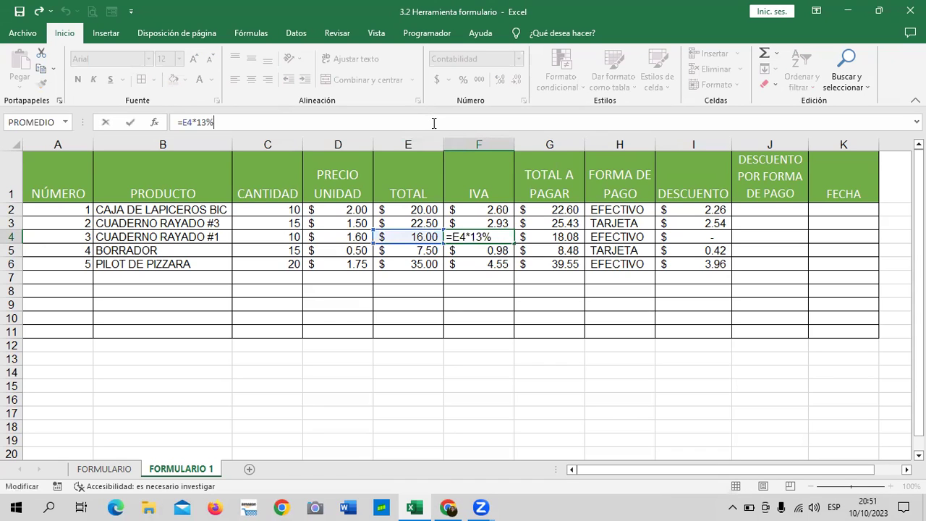
key(Return)
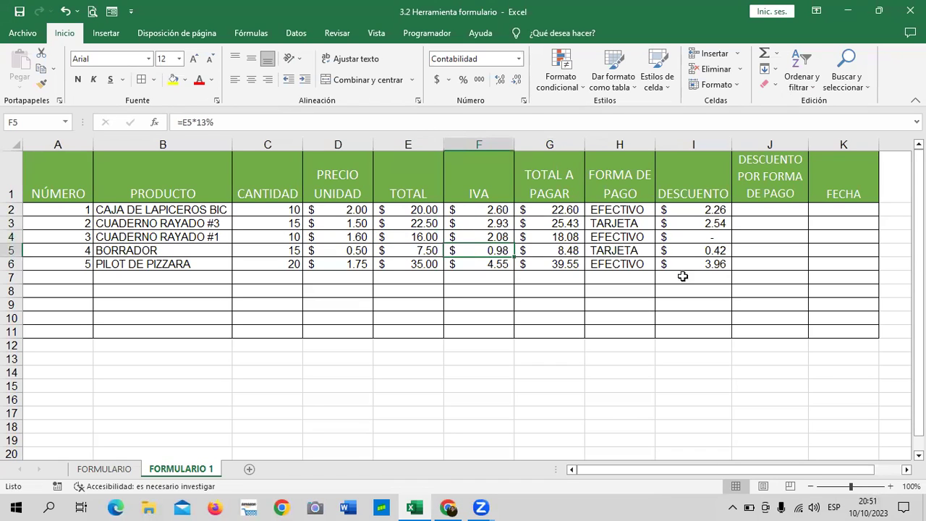
click(570, 236)
click(352, 117)
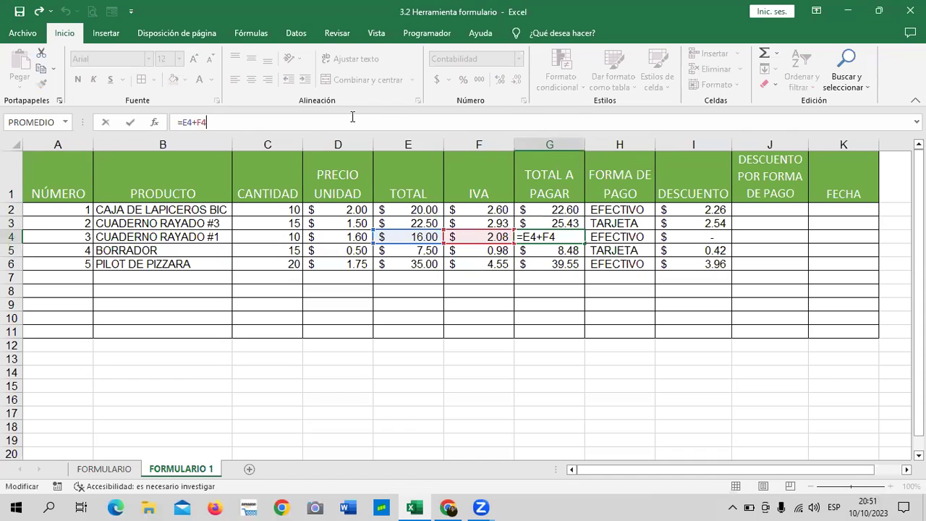
key(Return)
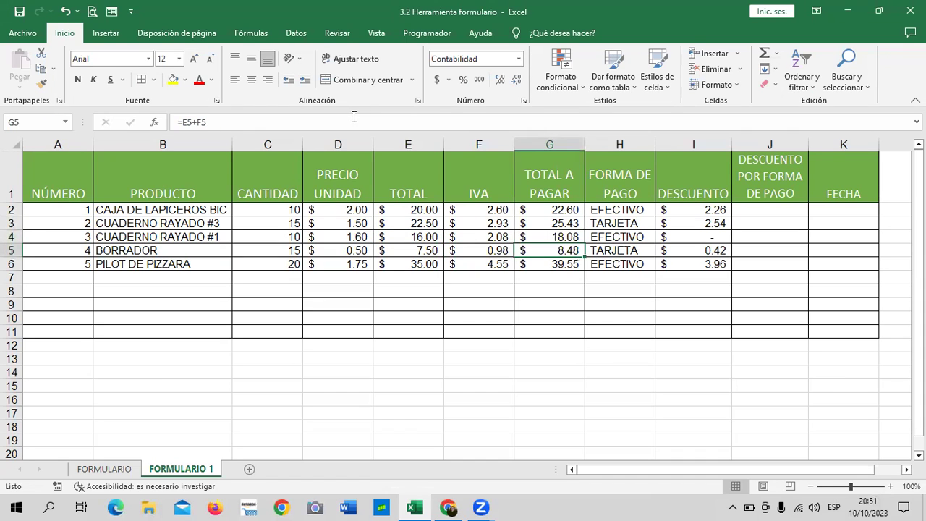
click(710, 238)
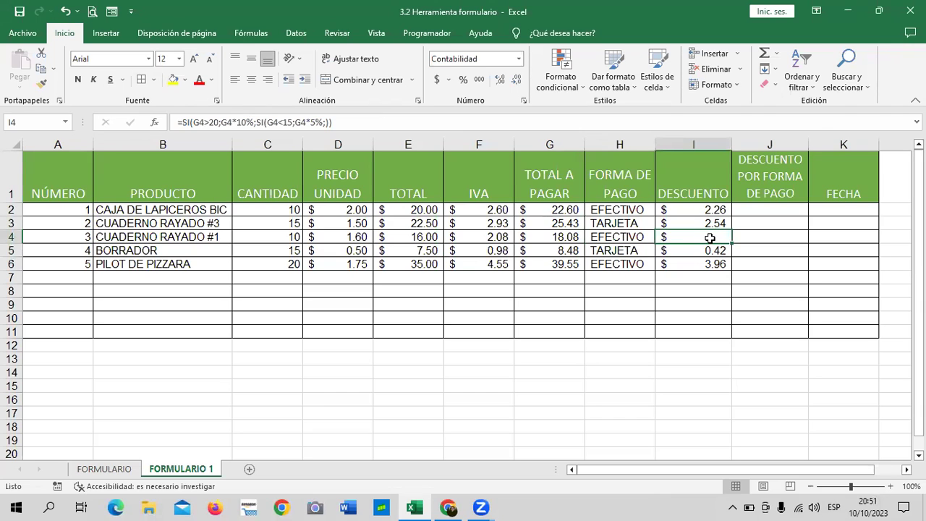
click(788, 279)
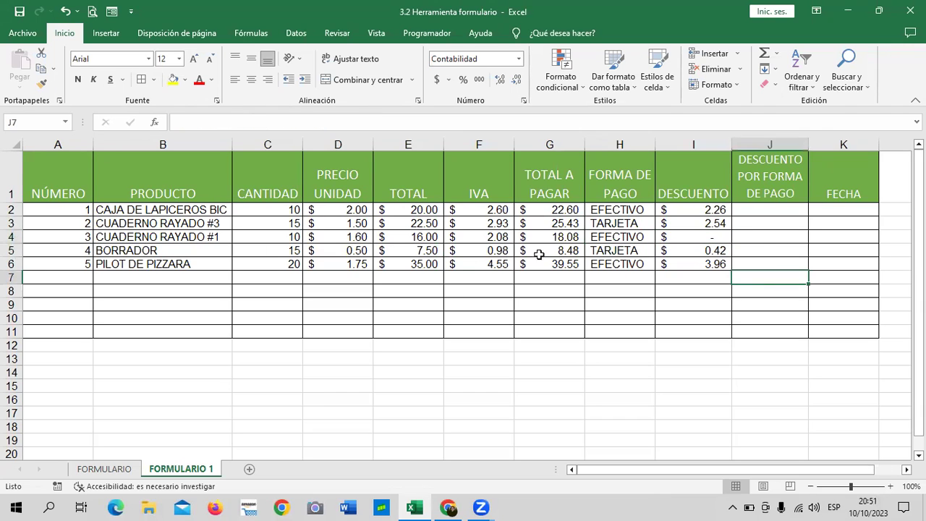
click(277, 240)
click(329, 236)
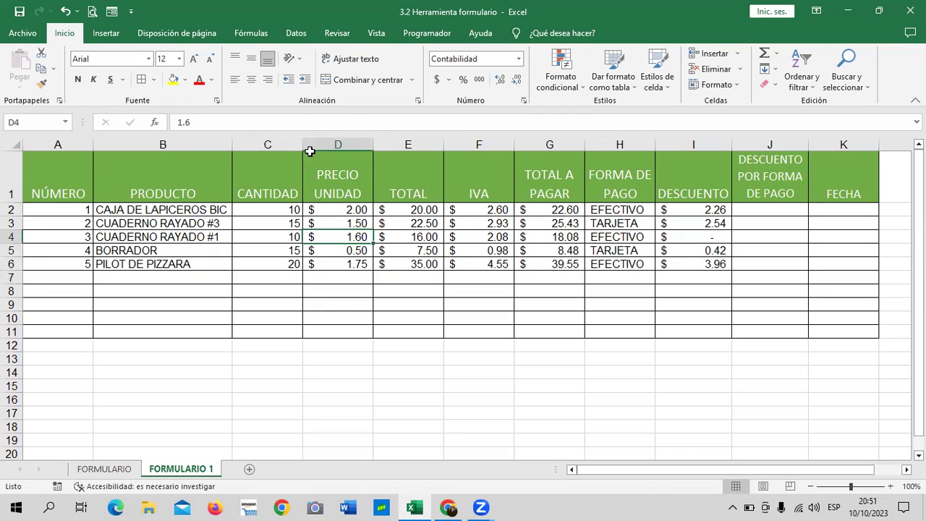
Correct the CUADERNO RAYADO #1 unit price in D4 to 1.50.
click(291, 122)
key(BackSpace)
key(BackSpace)
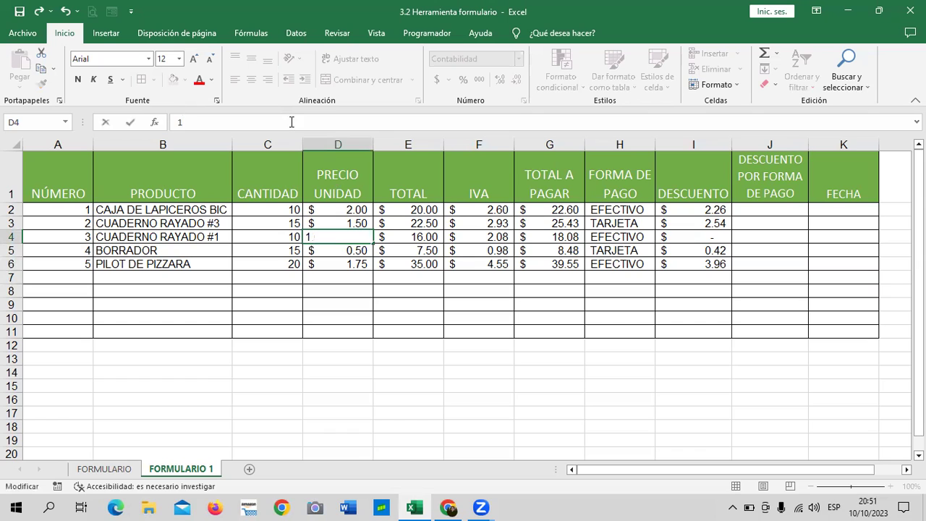
text(,60)
key(Return)
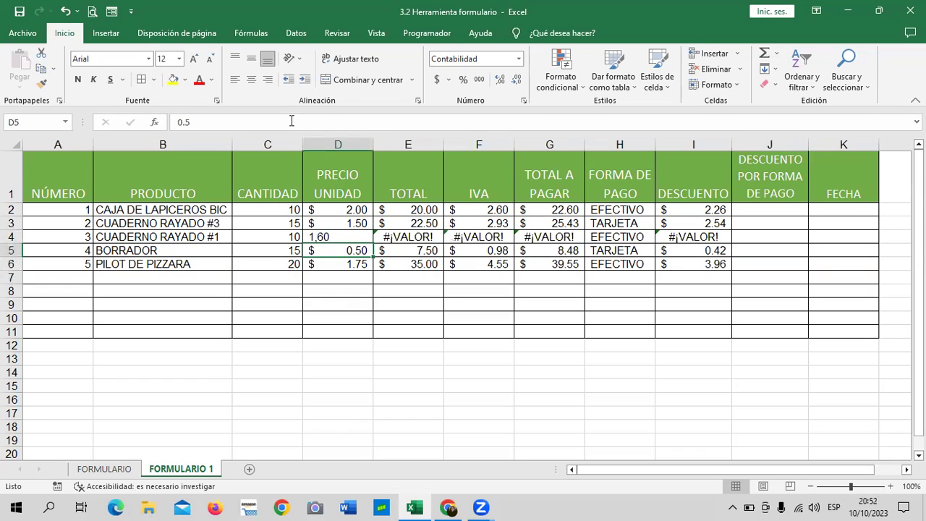
click(346, 238)
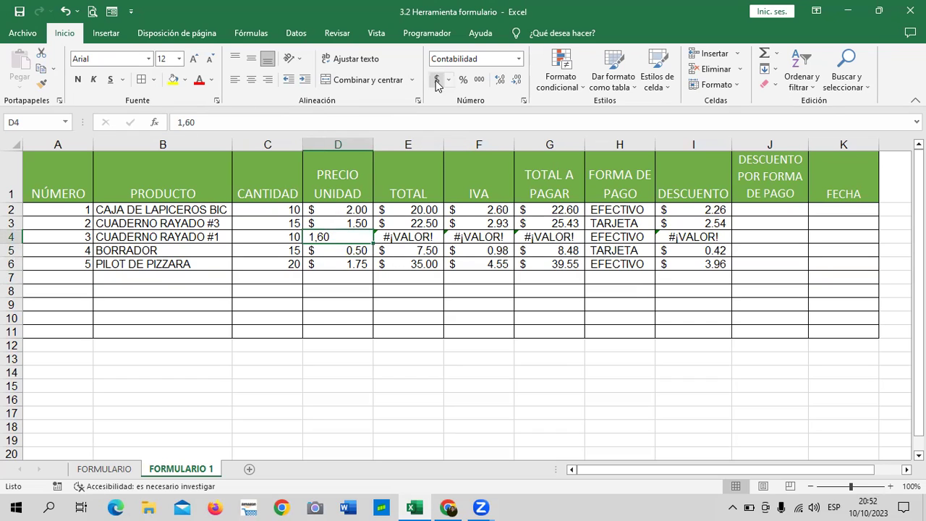
click(208, 125)
key(BackSpace)
key(BackSpace)
key(BackSpace)
text(.)
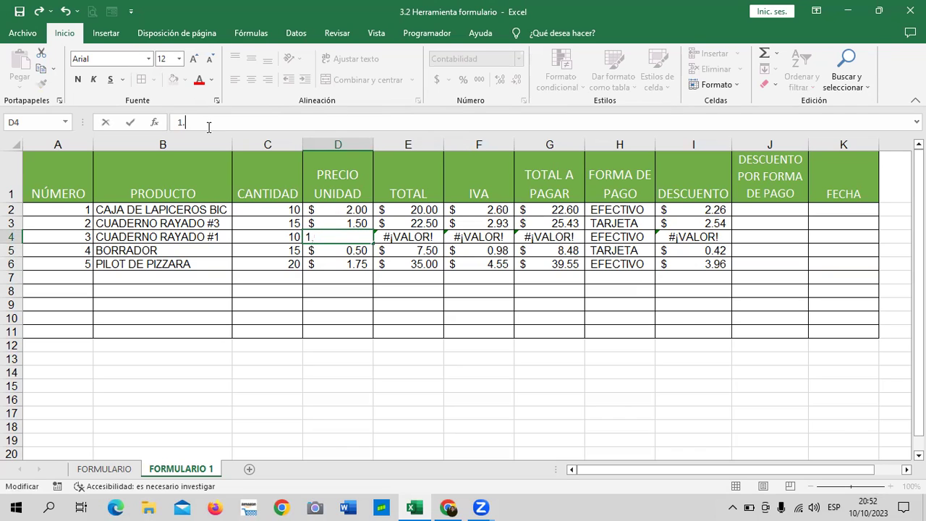
text(50)
key(Return)
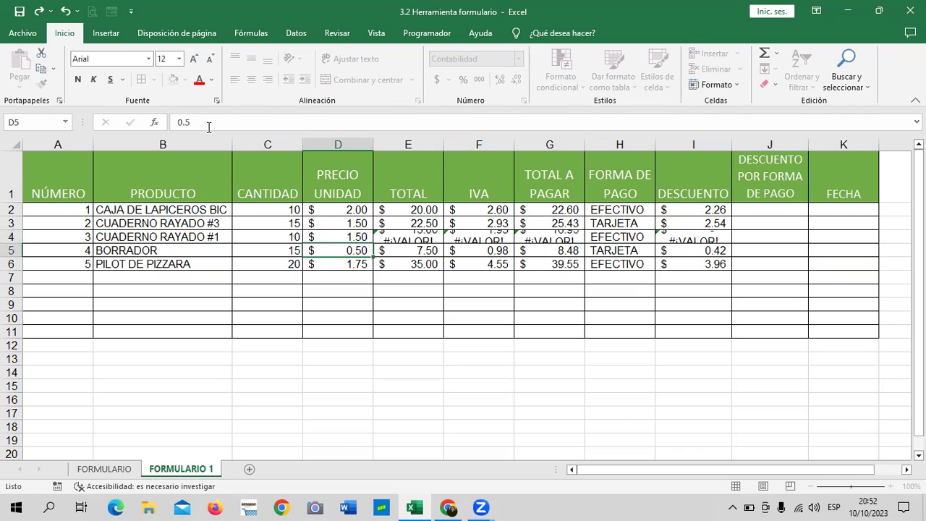
Check row 4's DESCUENTO result and select J2 for the payment-method discount.
click(686, 239)
click(781, 282)
click(781, 212)
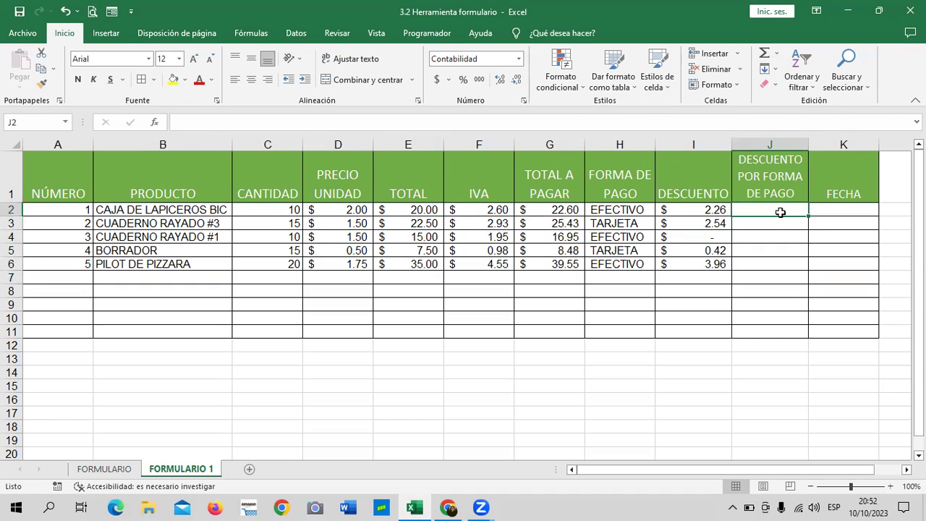
Enter =SI(H2="EFECTIVO";G2*5%;0) in J2 and fill it down to J6.
text(=si)
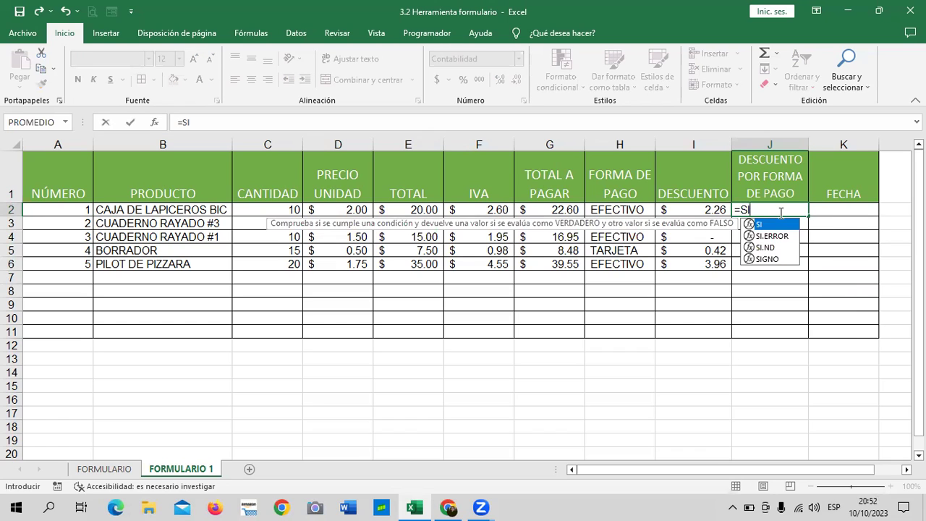
double_click(787, 229)
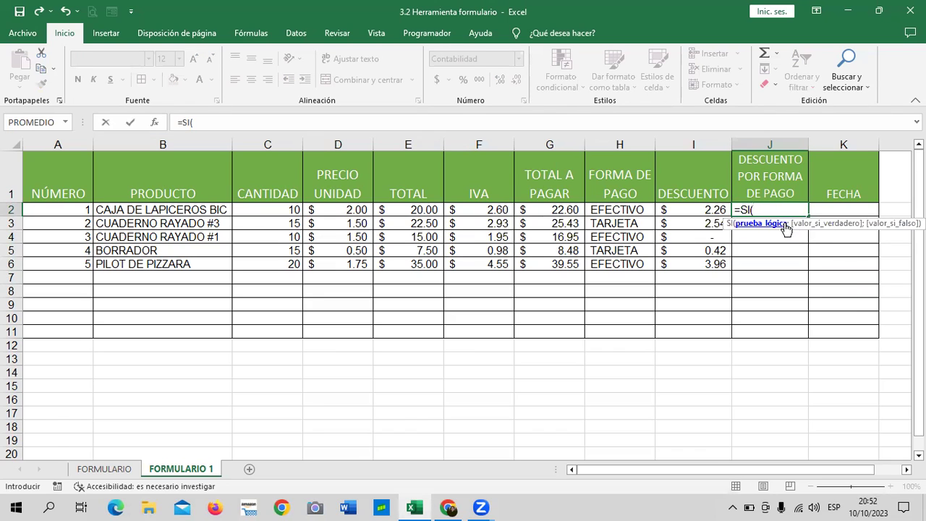
click(626, 208)
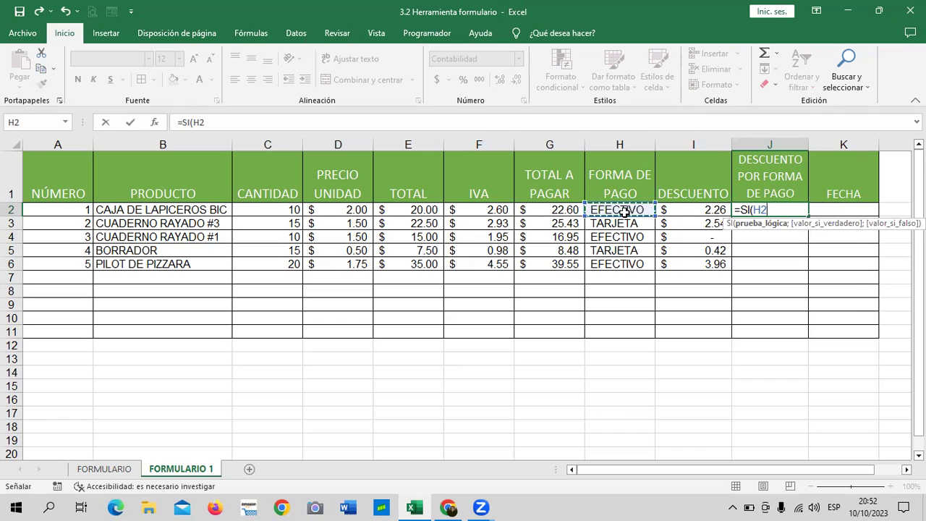
text(=")
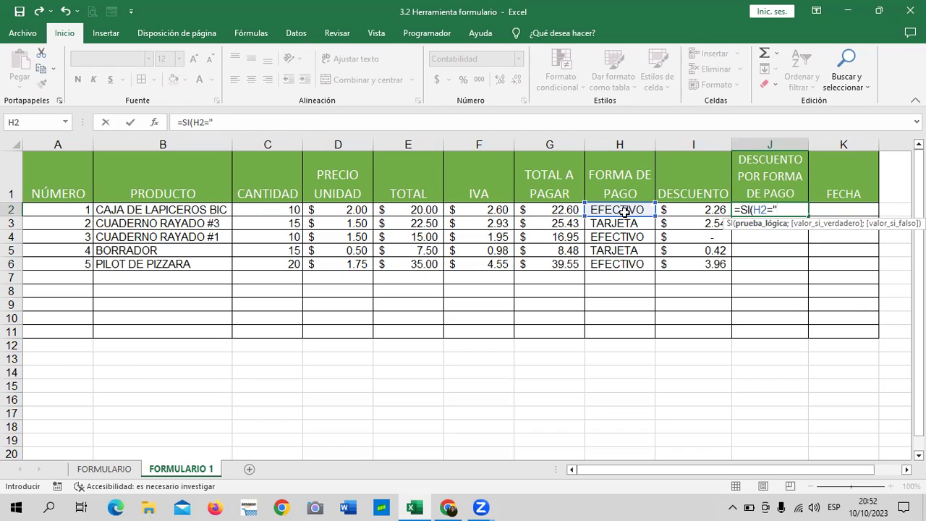
text(EFECTIVO)
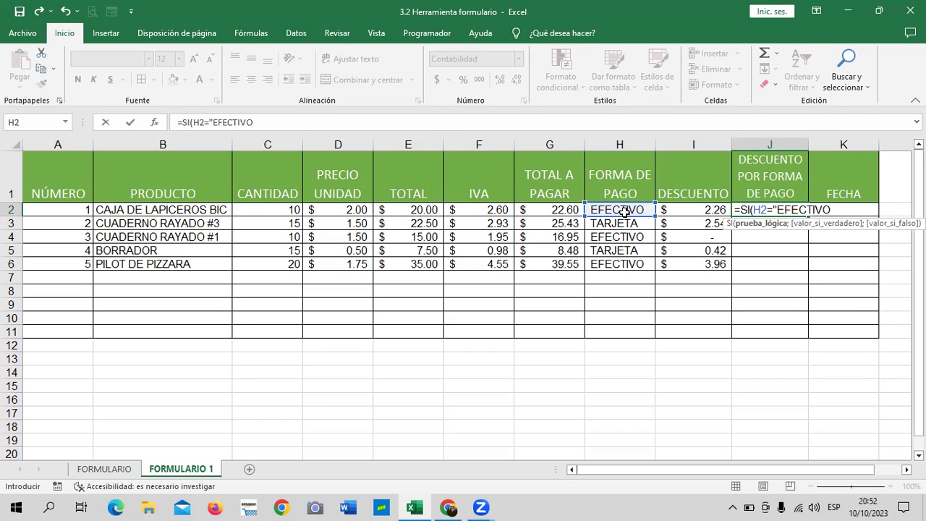
text(";)
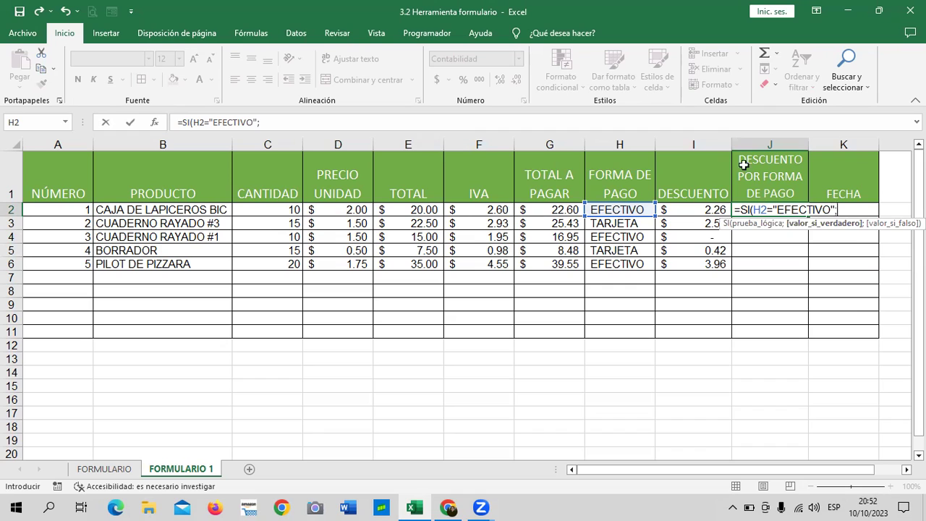
click(558, 210)
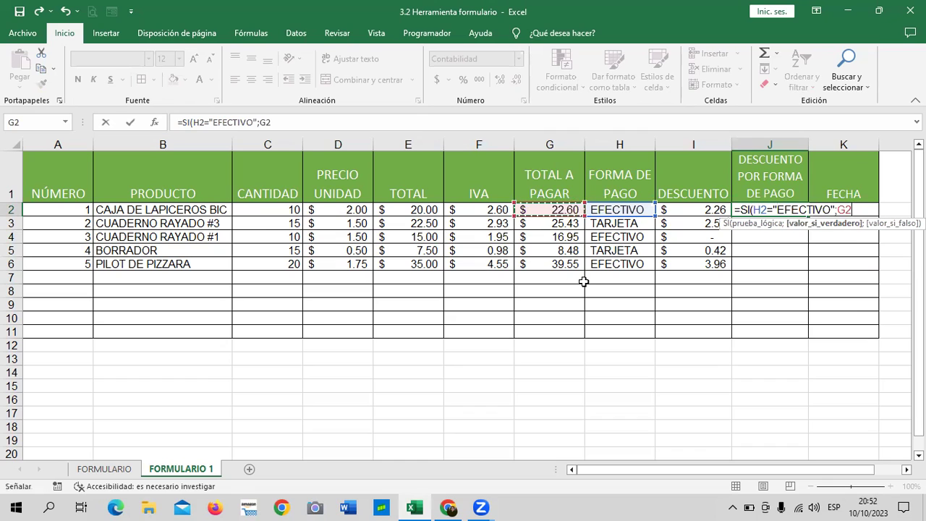
text(*)
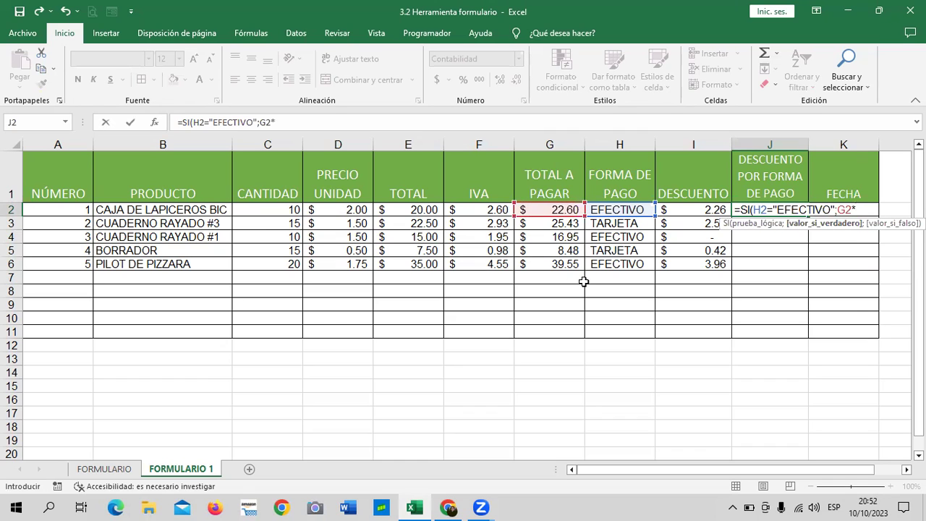
text(5)
text(%)
text(;)
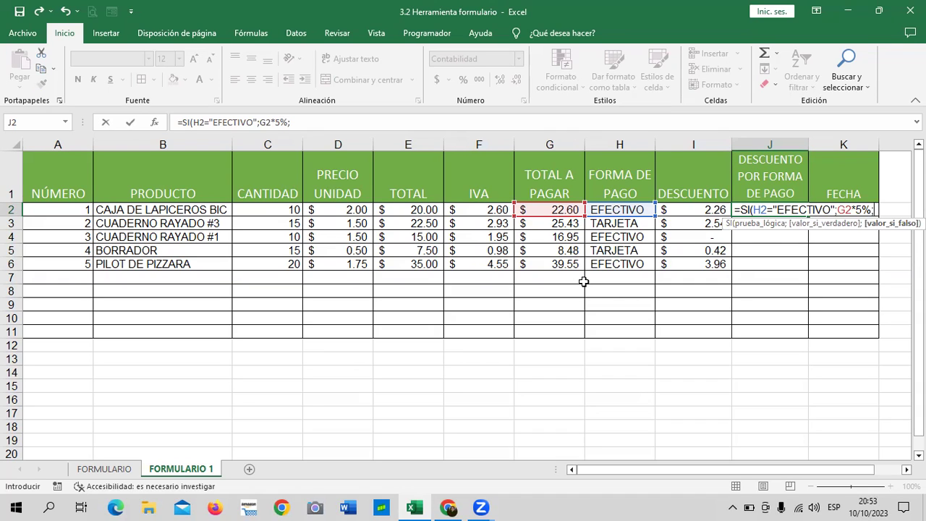
text(0)
text())
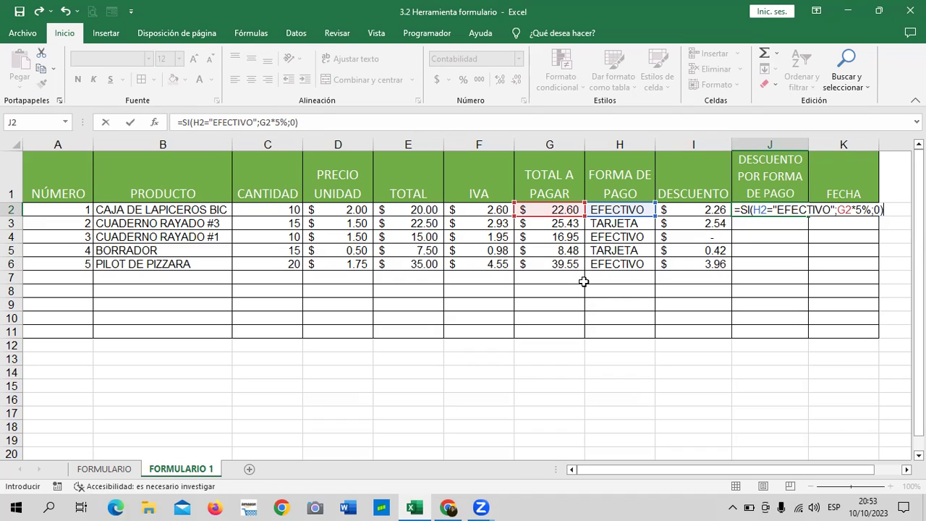
key(Return)
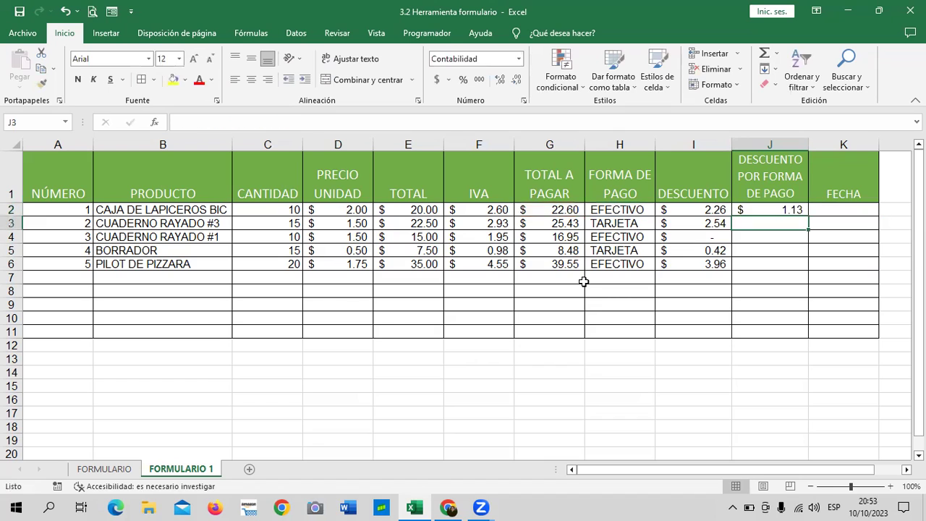
click(753, 211)
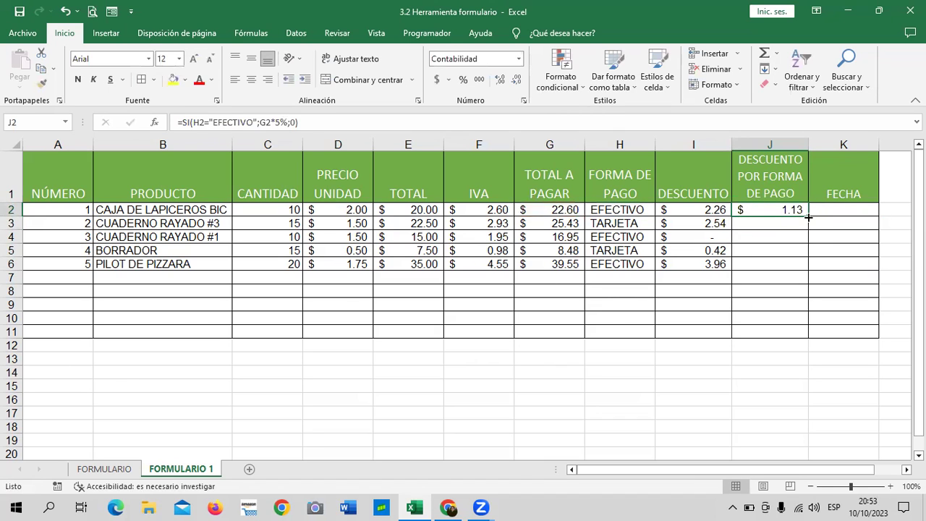
drag(808, 217, 803, 265)
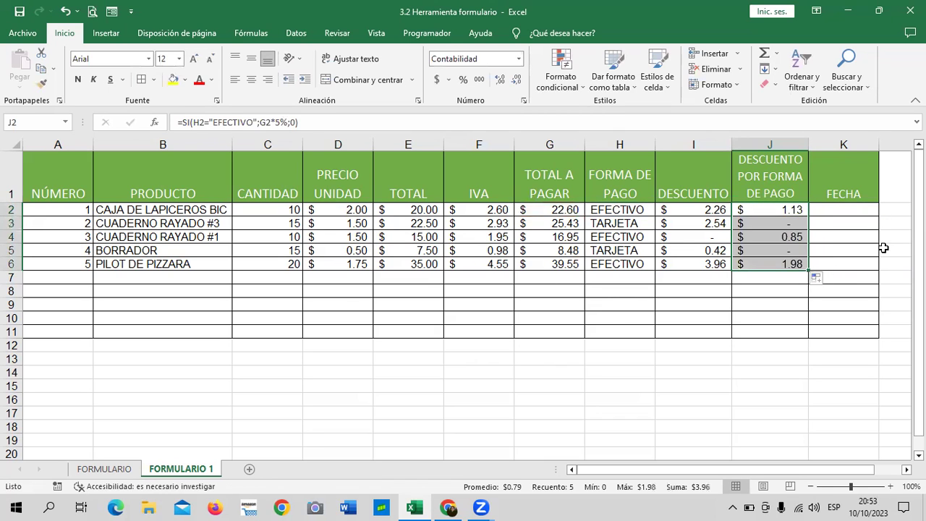
click(846, 212)
click(801, 212)
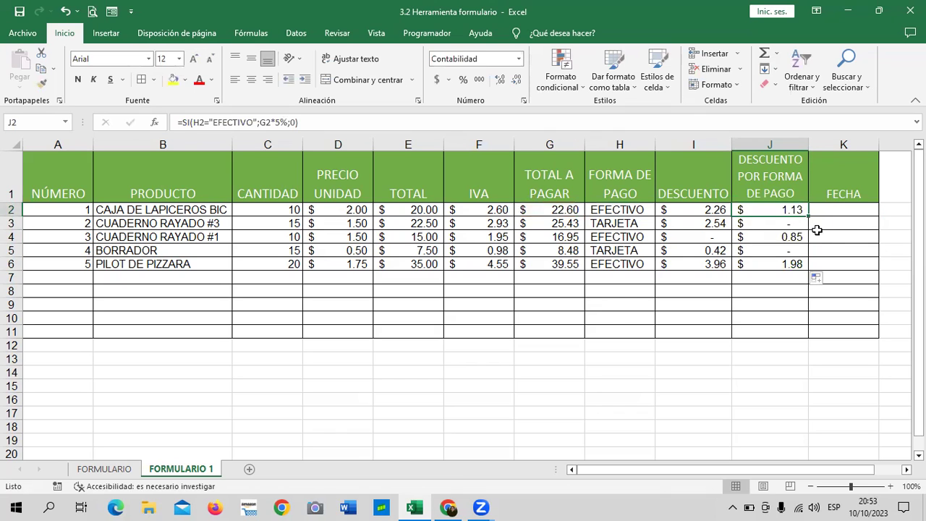
click(788, 243)
click(775, 263)
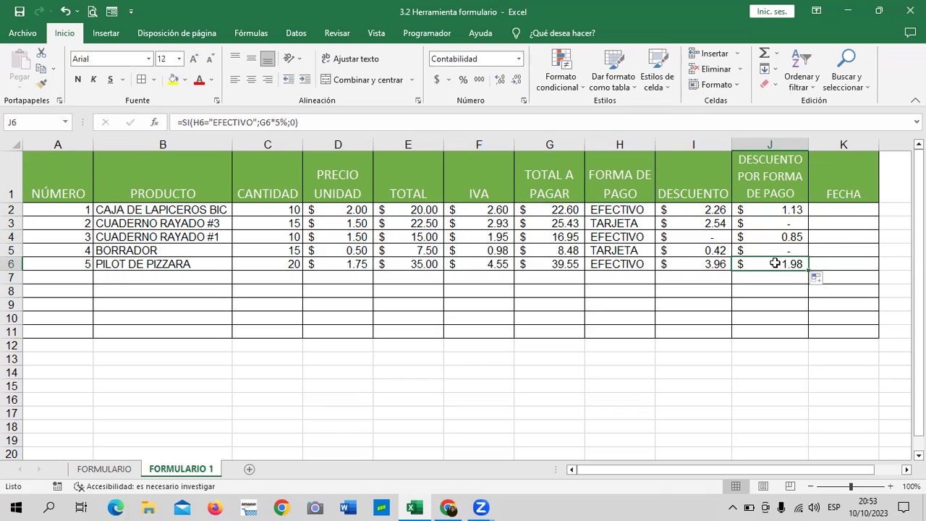
click(757, 238)
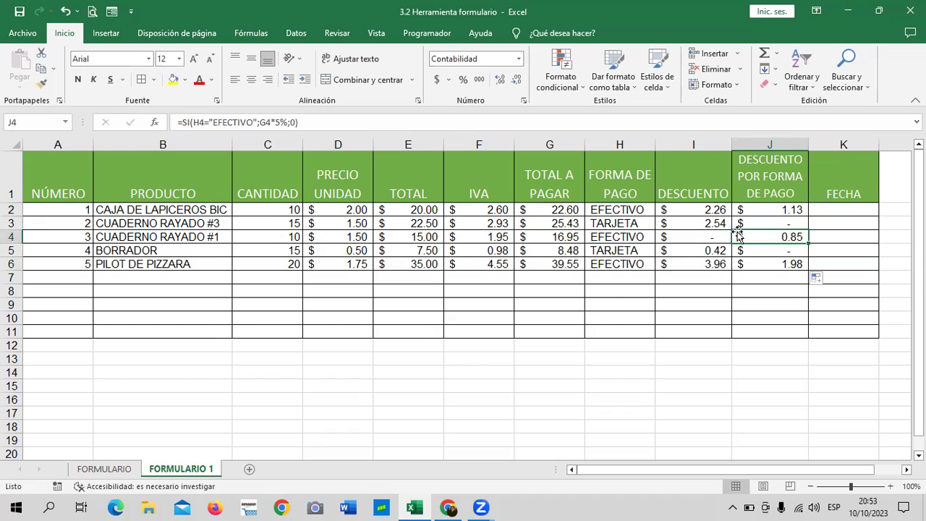
click(572, 238)
click(688, 235)
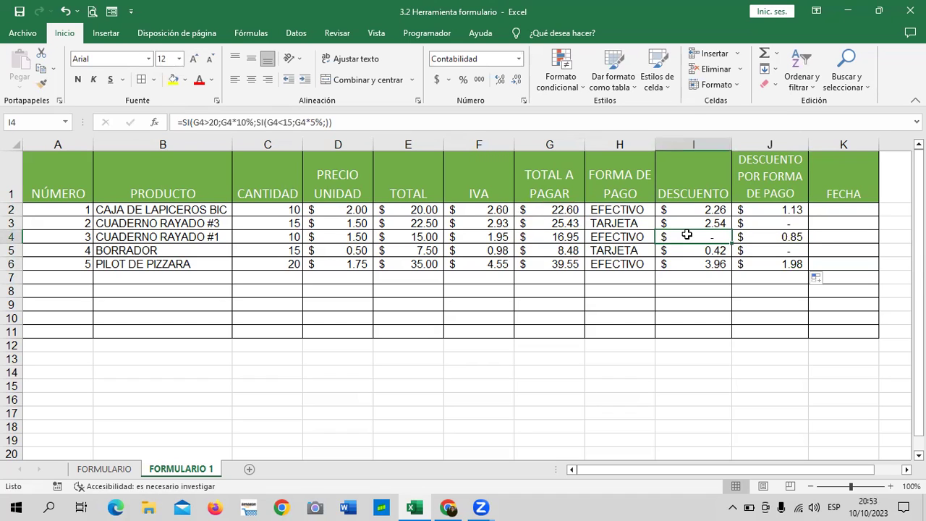
click(403, 128)
key(Return)
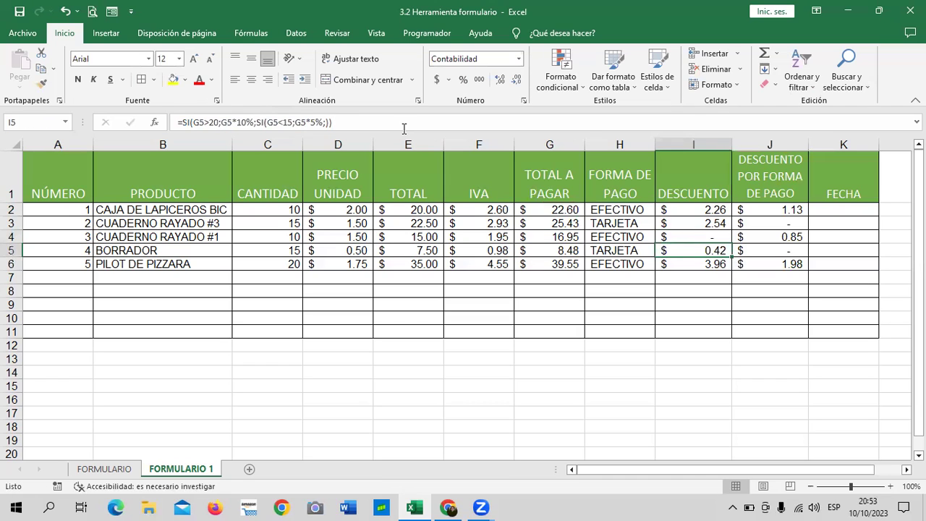
click(831, 217)
click(834, 208)
click(787, 209)
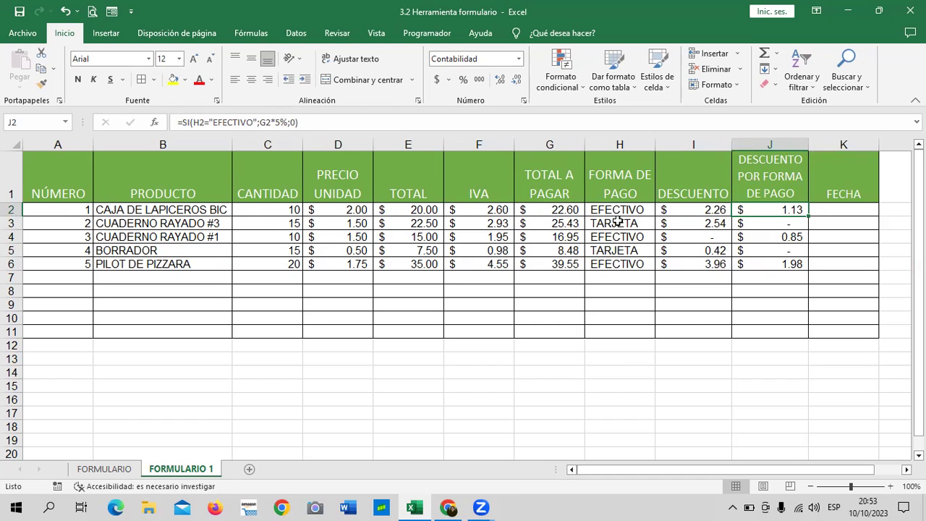
Change the I1 header text to 'DESCUENTO POR TOTAL'.
click(696, 183)
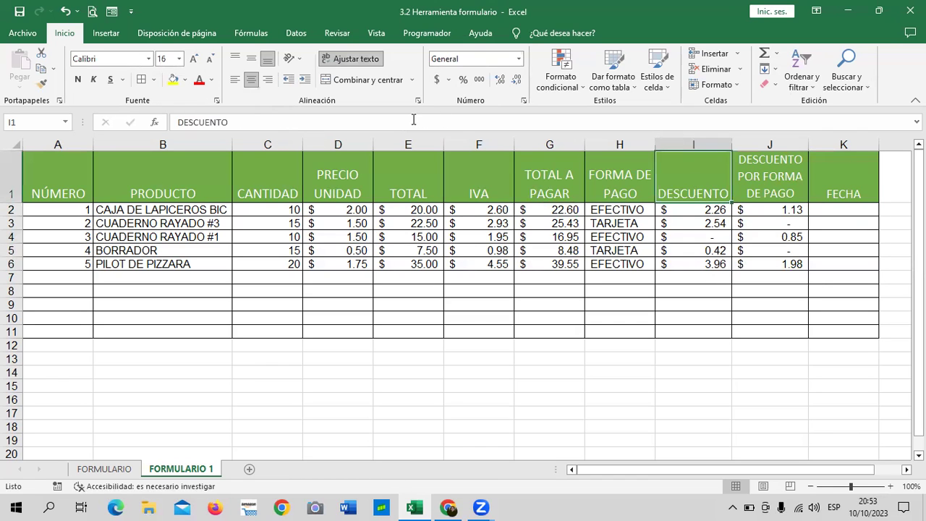
click(414, 119)
text(POR )
text(ONTO)
key(BackSpace)
key(BackSpace)
key(BackSpace)
text(TOTAL)
key(Return)
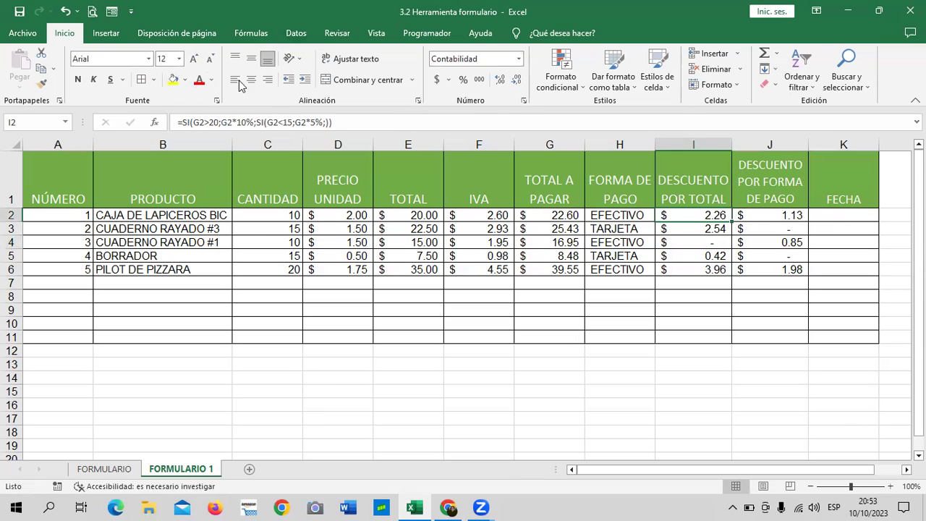
Adjust the header's font size between 11 and 12, then select the FECHA header in K1.
click(208, 61)
click(693, 184)
click(694, 211)
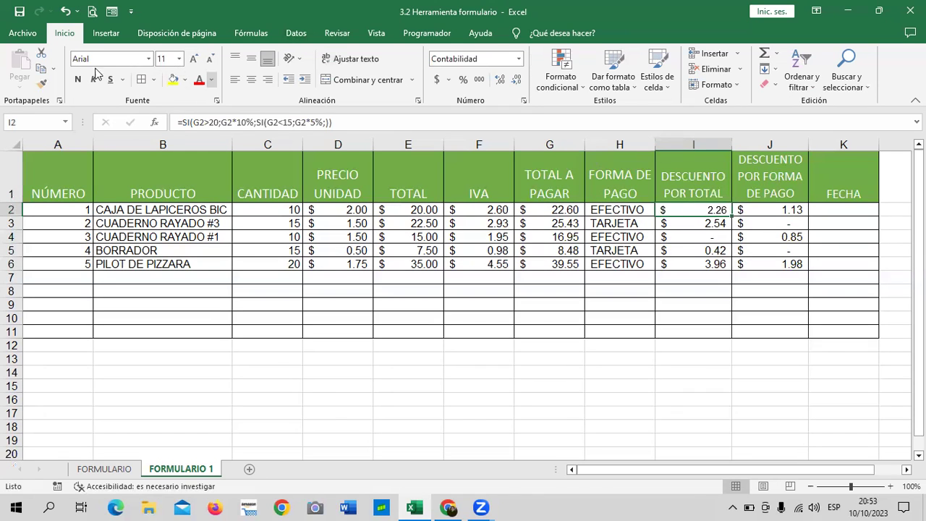
click(193, 57)
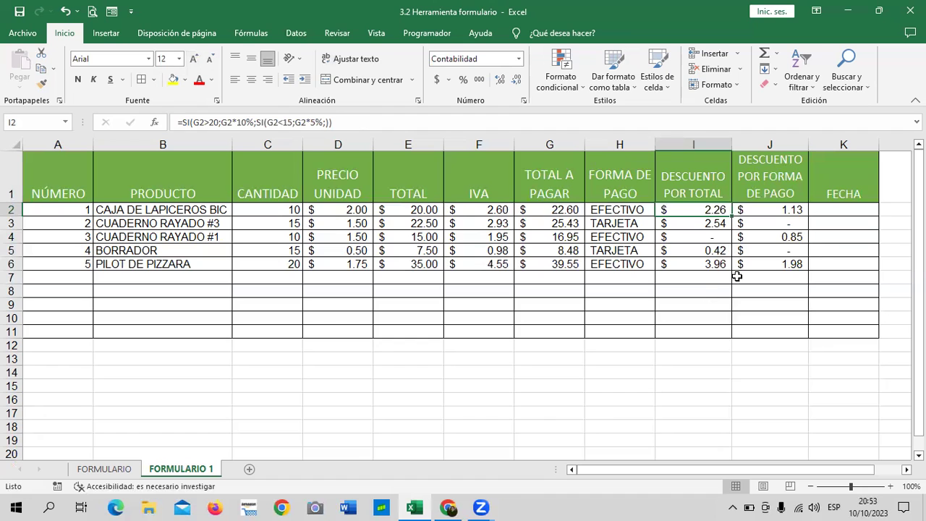
click(844, 189)
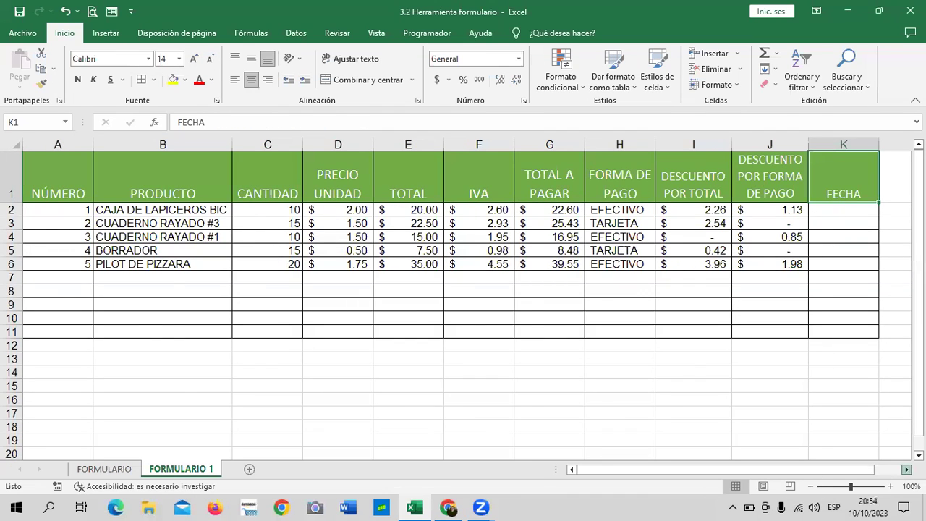
scroll(752, 382, right, 2)
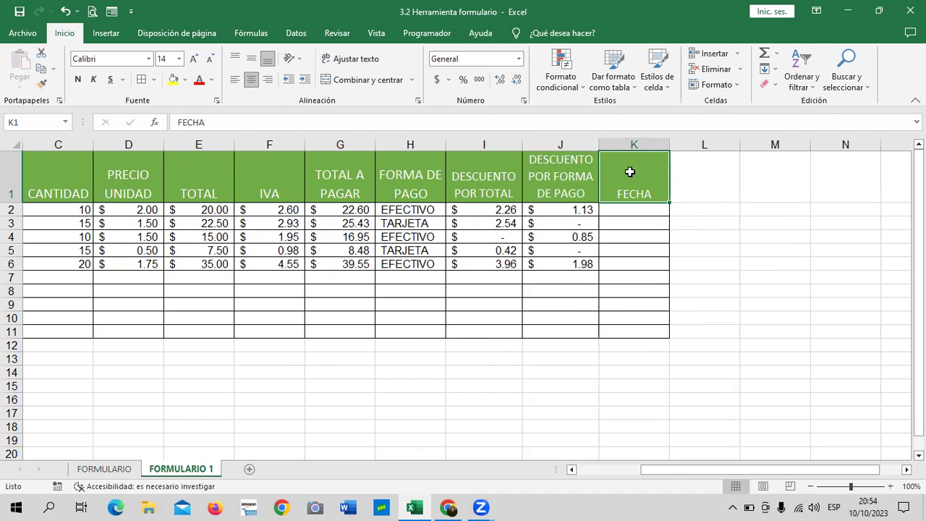
Enter TOTAL in K1 and change the G1 header to 'TOTAL CON IVA'.
text(TOT)
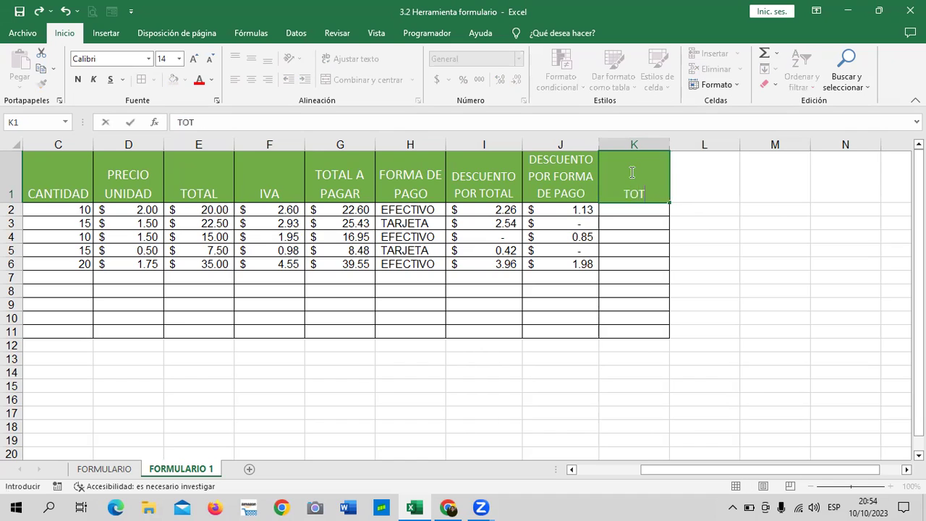
text(AL)
key(Return)
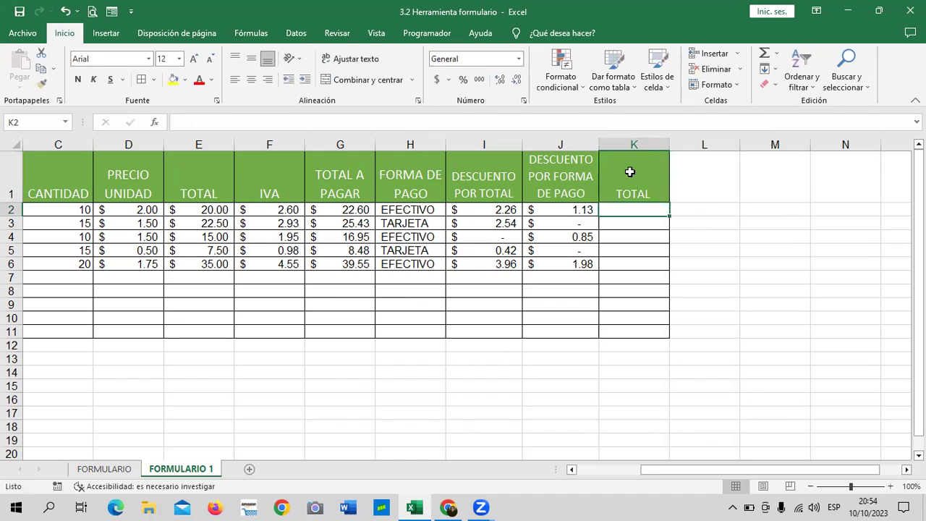
click(352, 186)
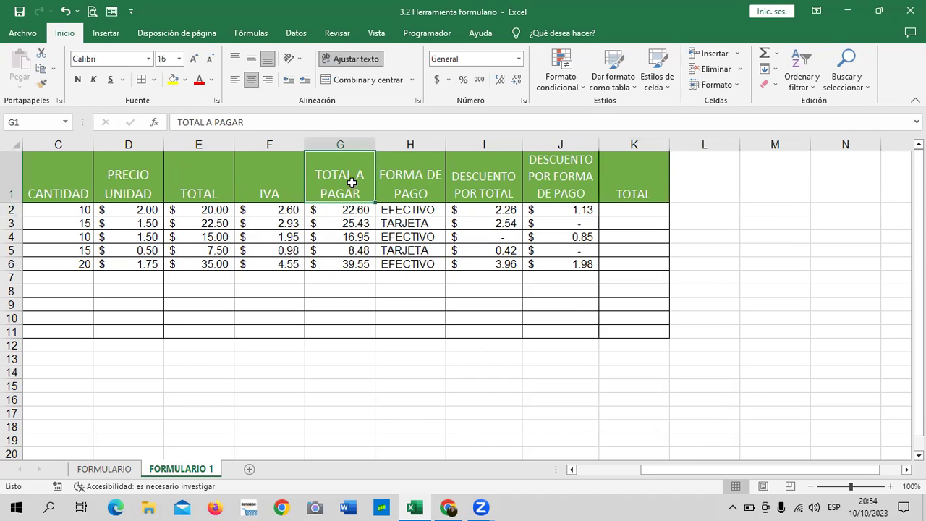
click(265, 127)
key(BackSpace)
key(BackSpace)
key(BackSpace)
key(BackSpace)
key(BackSpace)
key(BackSpace)
key(BackSpace)
text(ON IVA)
key(Return)
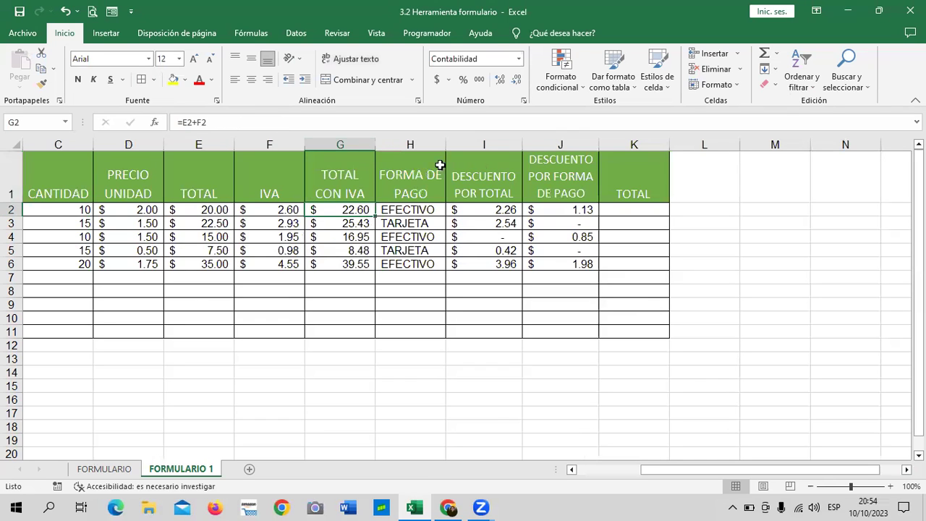
Rename the K1 header to 'TOTAL APAGAR' and wrap it onto two lines.
click(632, 194)
click(332, 121)
text(APAGAR)
key(Return)
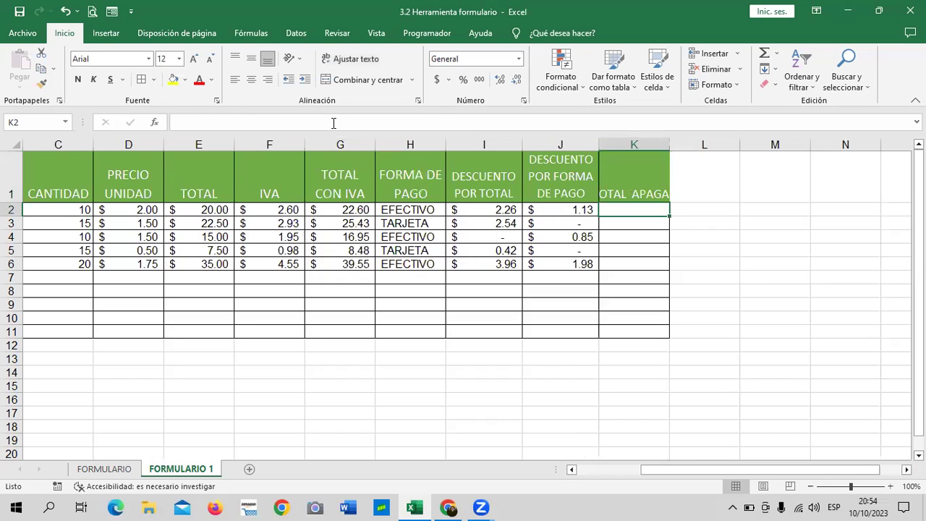
click(635, 165)
click(352, 58)
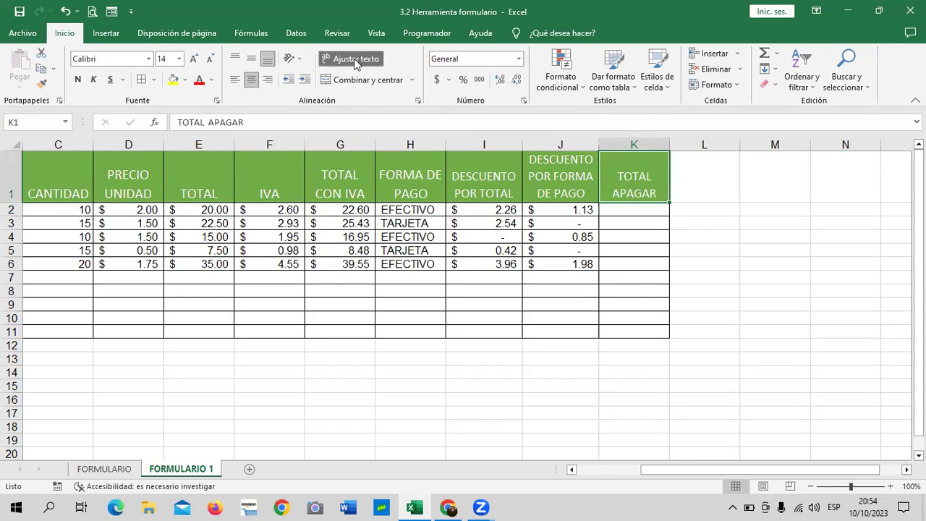
click(637, 209)
text(=)
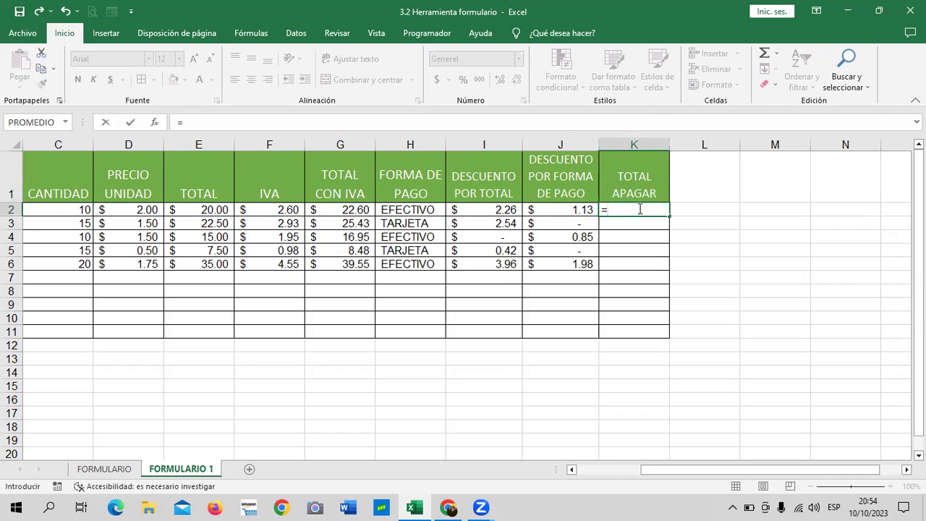
Enter =G2-I2-J2 in K2 and fill it down to K6, giving 19.21 to 33.62.
click(330, 210)
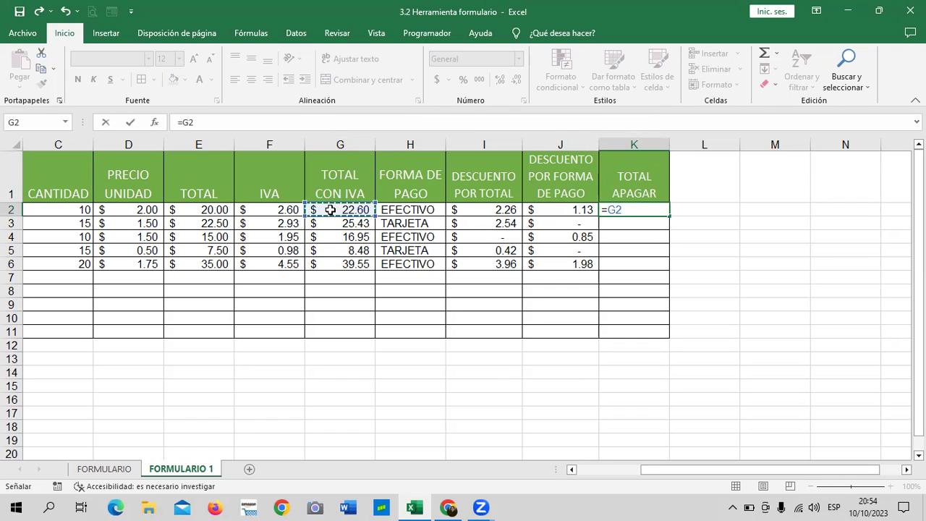
text(-)
click(507, 210)
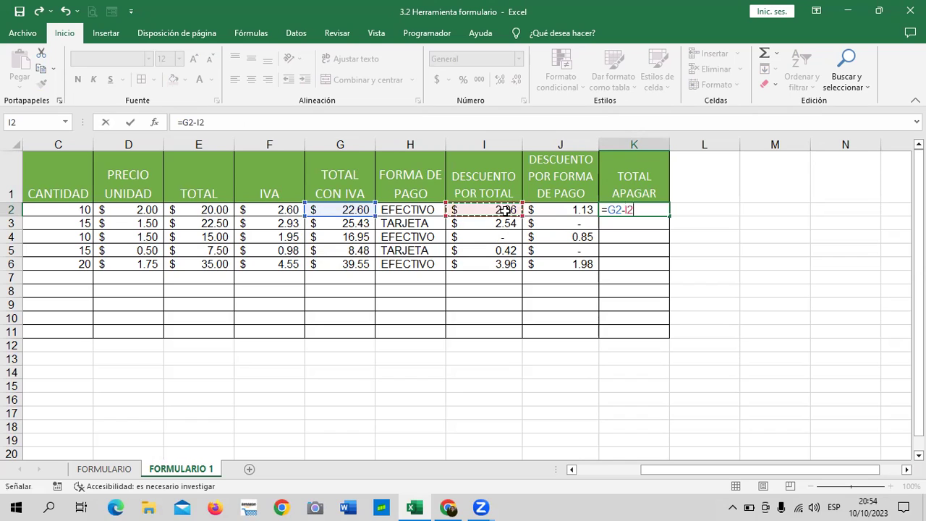
text(-)
click(566, 210)
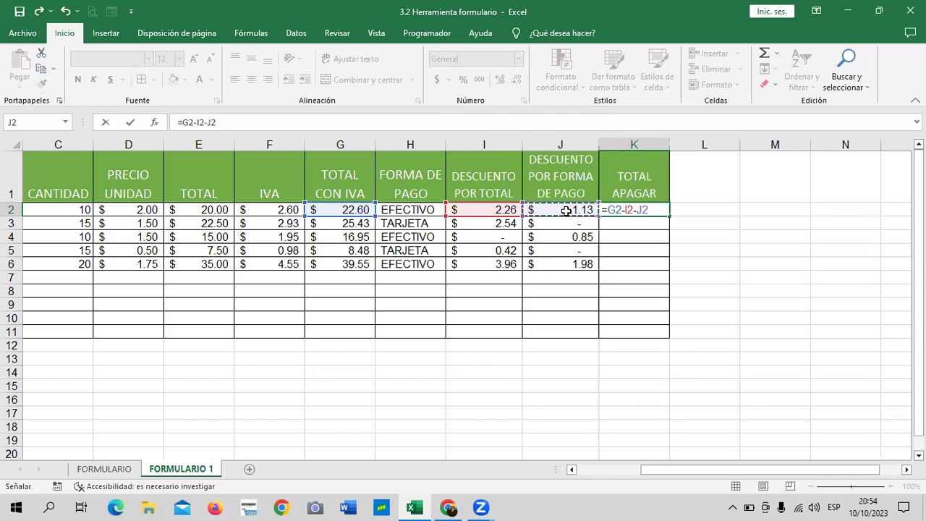
key(Return)
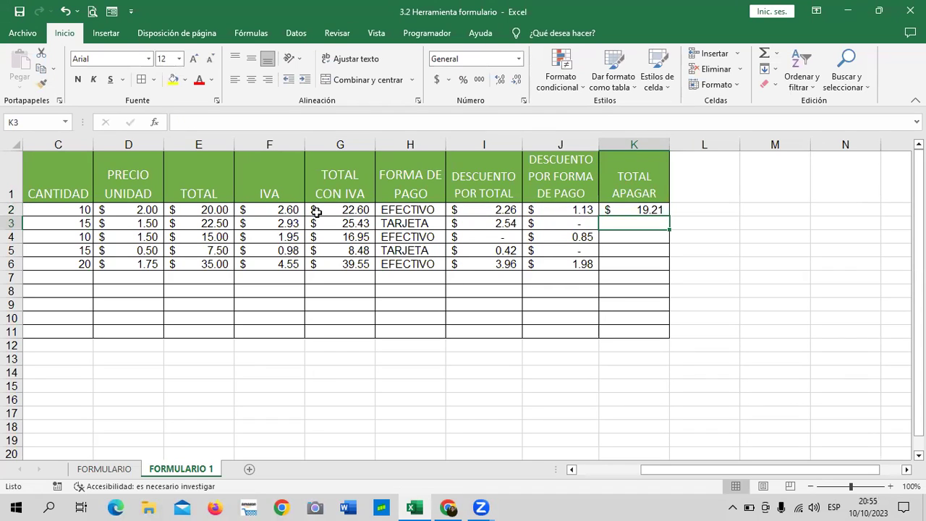
click(645, 210)
drag(670, 217, 674, 269)
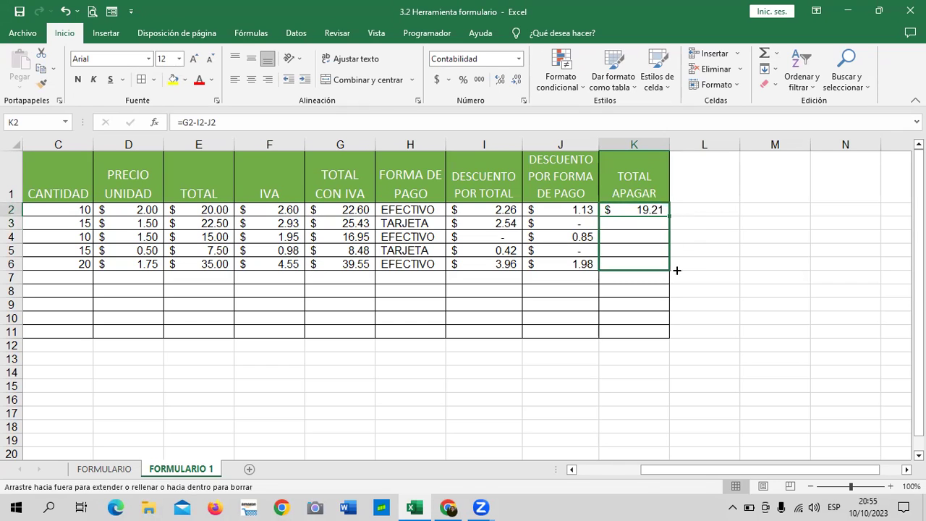
click(738, 278)
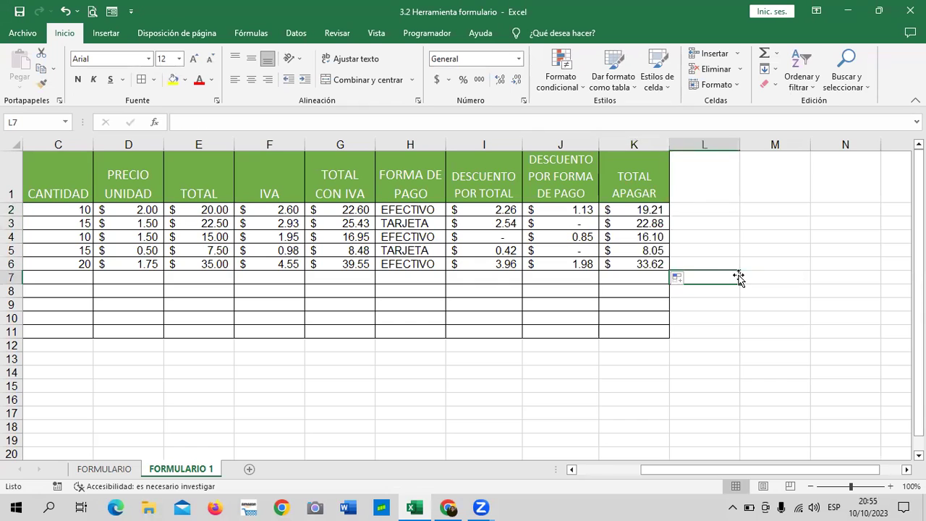
Try quantities 5 and then 10 in C4 while checking the I4 discount result.
click(480, 237)
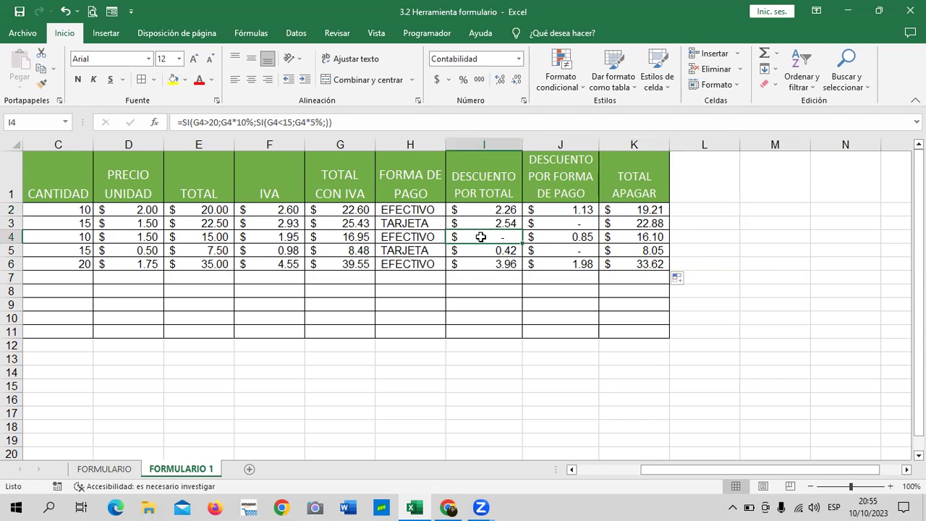
click(75, 237)
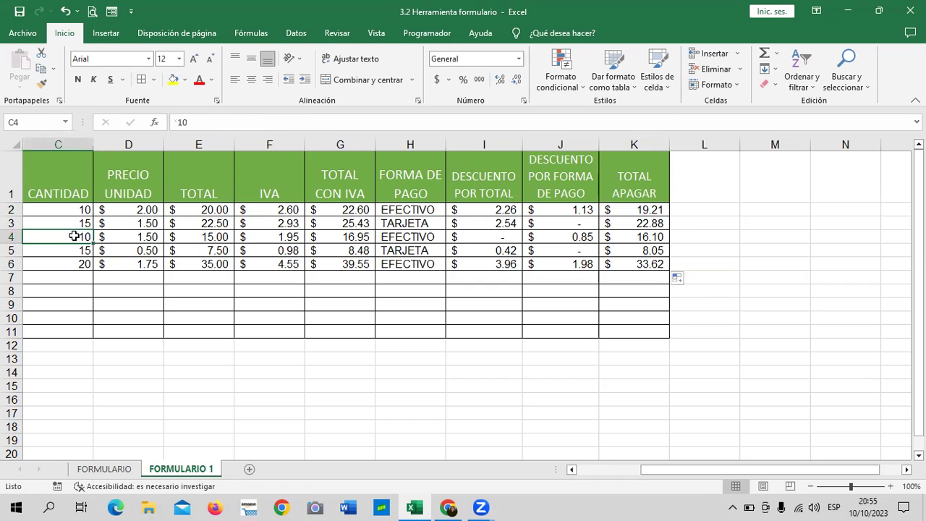
text(5)
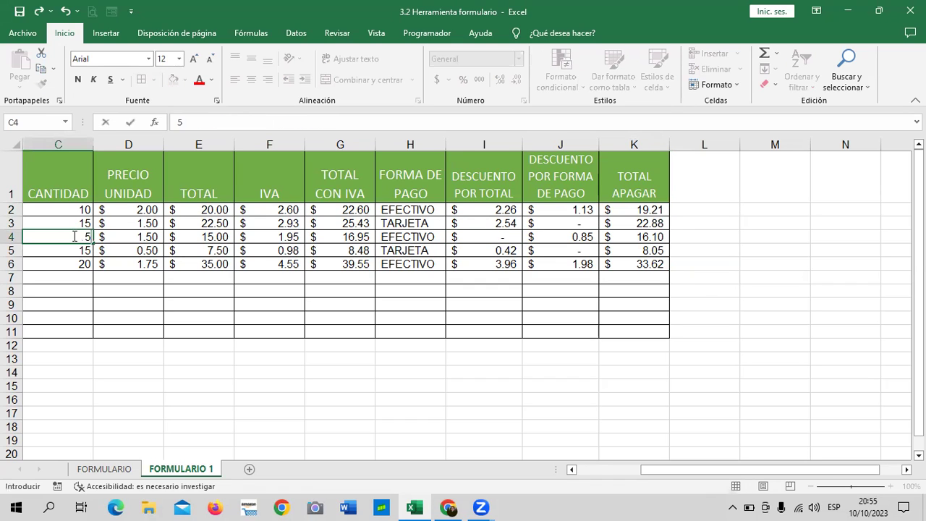
key(Return)
click(74, 237)
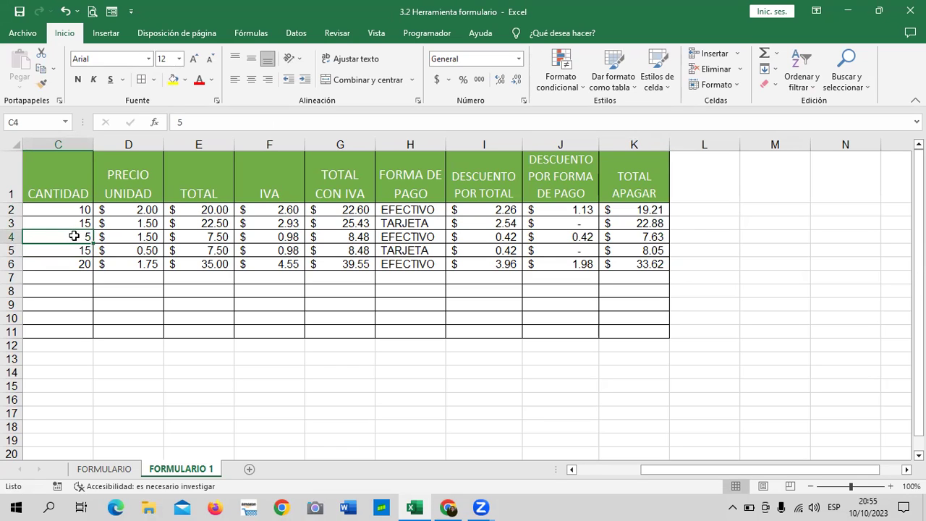
click(469, 236)
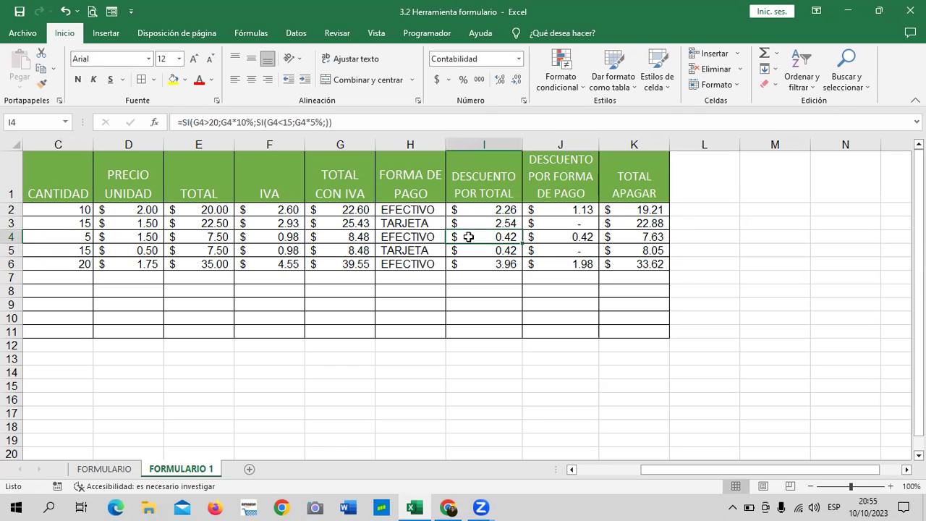
click(53, 237)
text(10)
key(Return)
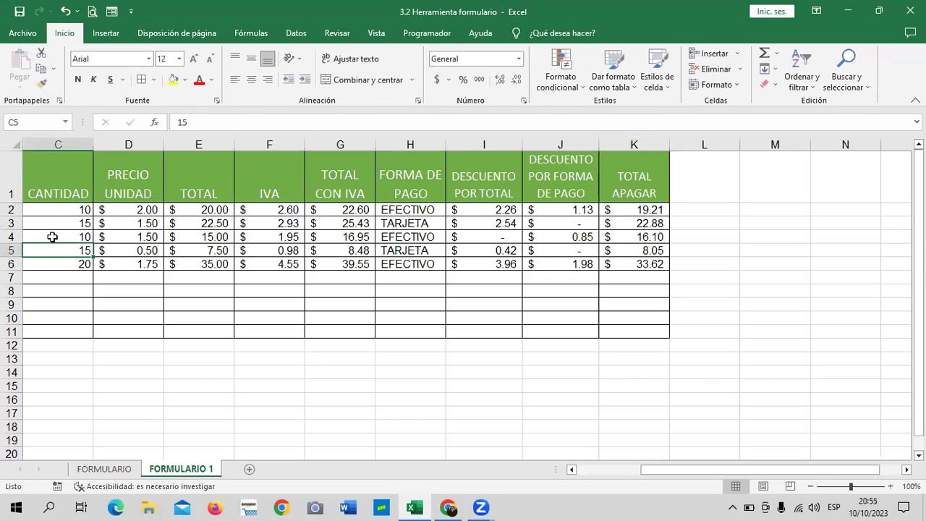
Set the C4 quantity to 15, then finally to 12.
click(55, 235)
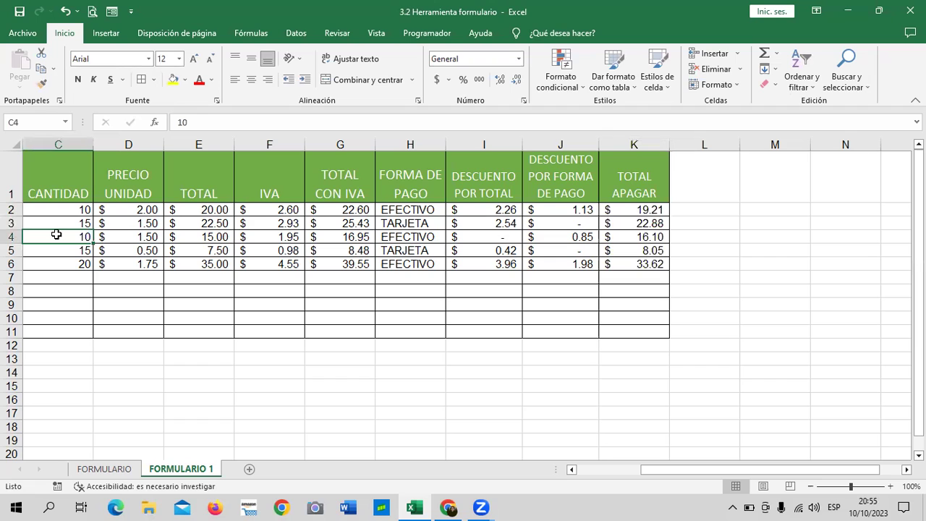
text(1)
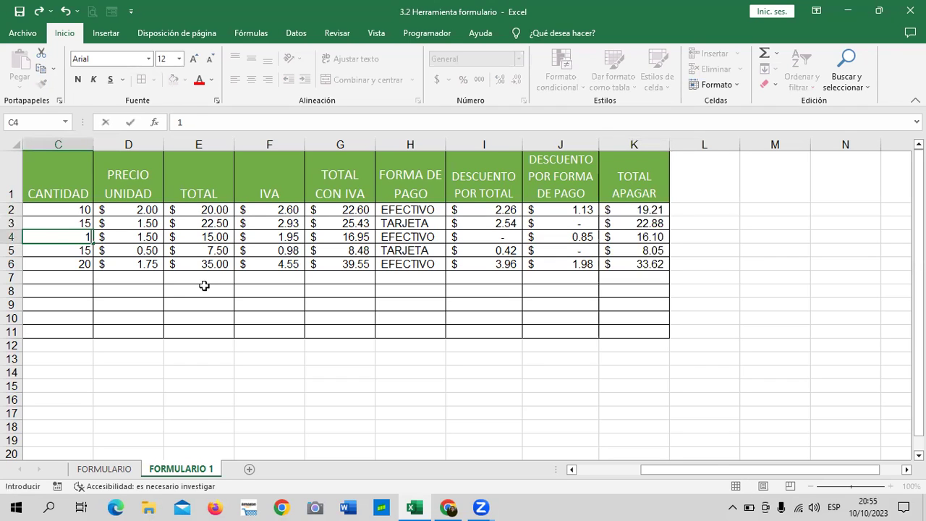
key(Return)
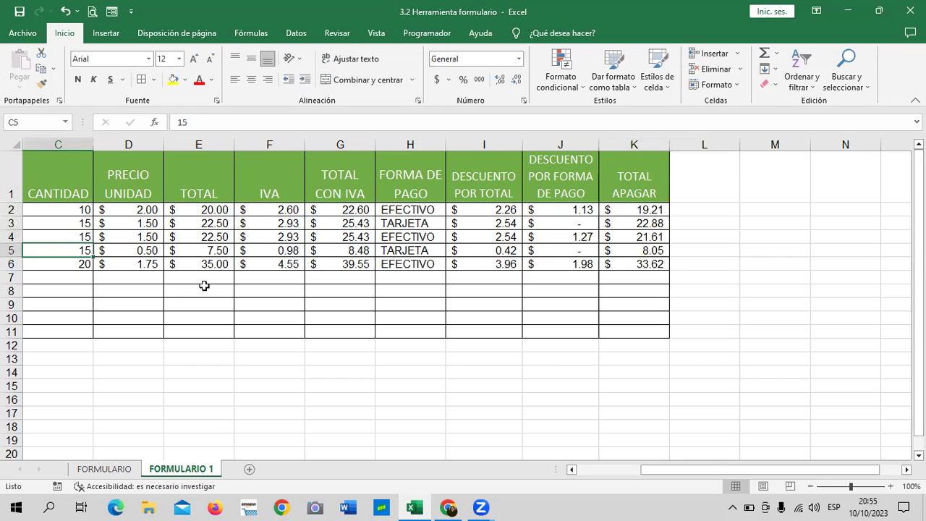
click(49, 236)
text(12)
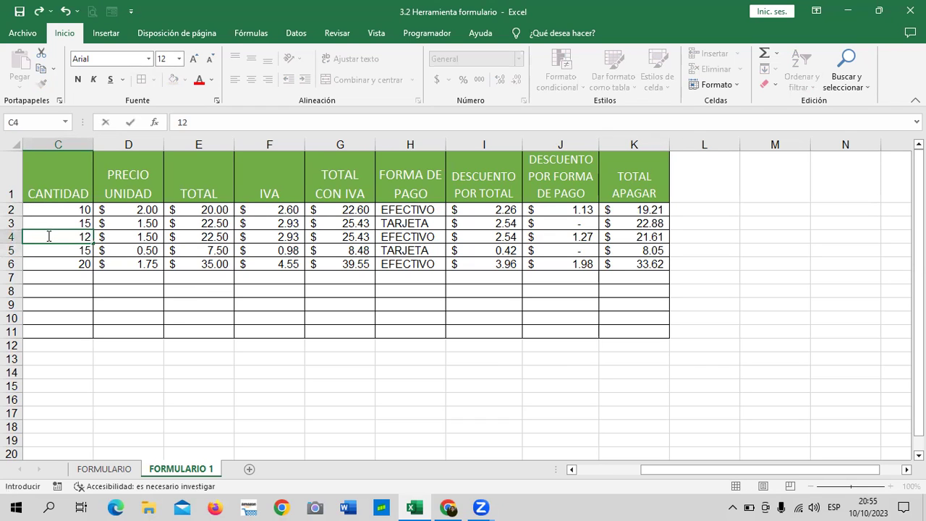
key(Return)
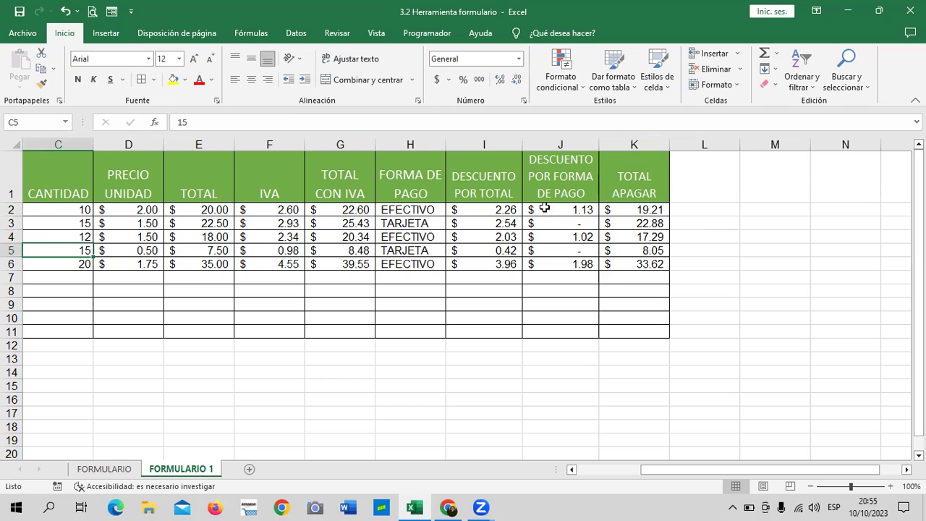
Review the discount headers and the J3 payment-discount formula against TARJETA in H3.
click(504, 180)
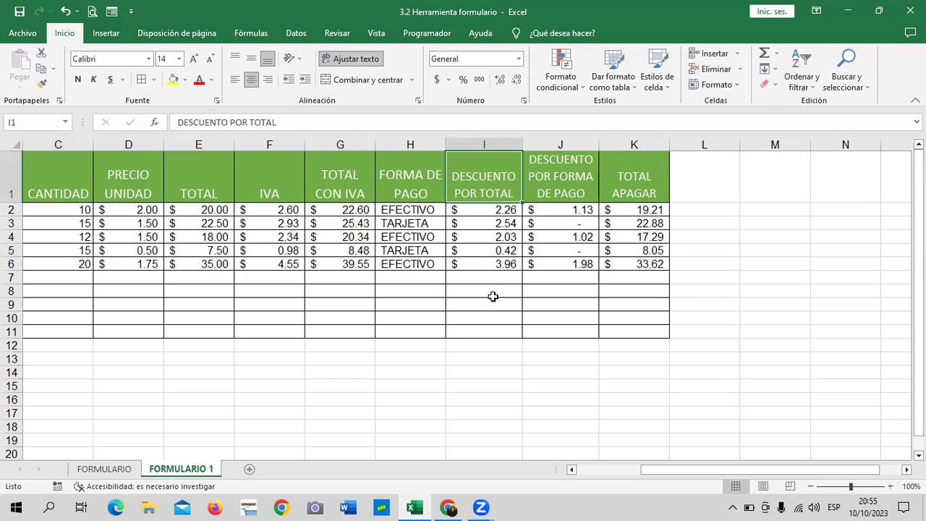
click(572, 178)
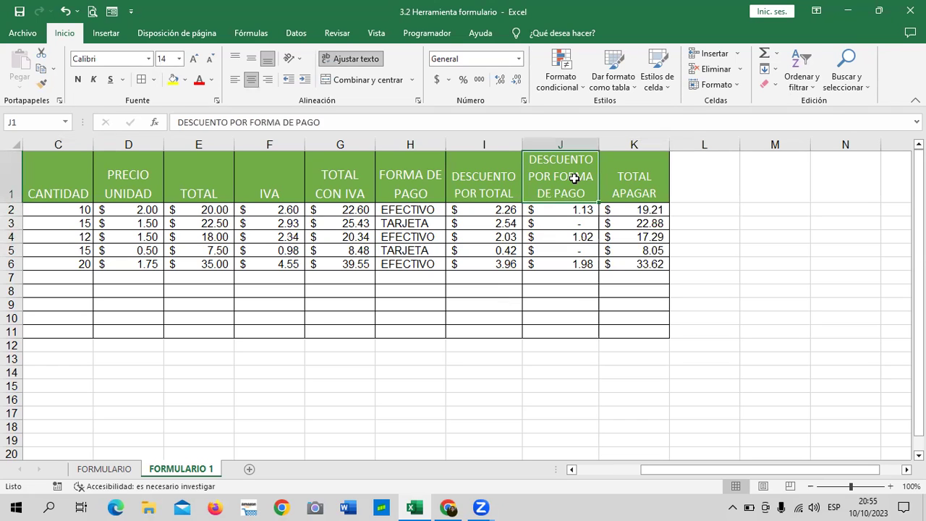
click(572, 222)
click(429, 226)
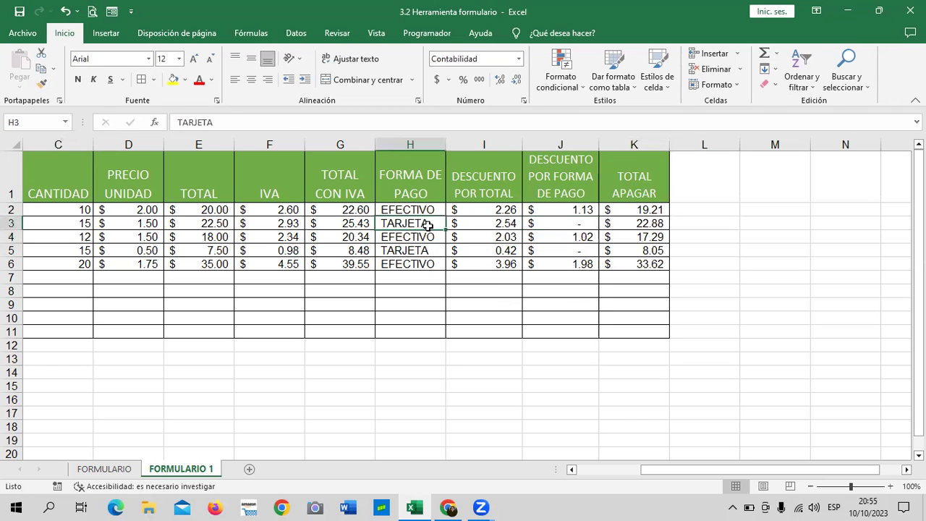
click(582, 225)
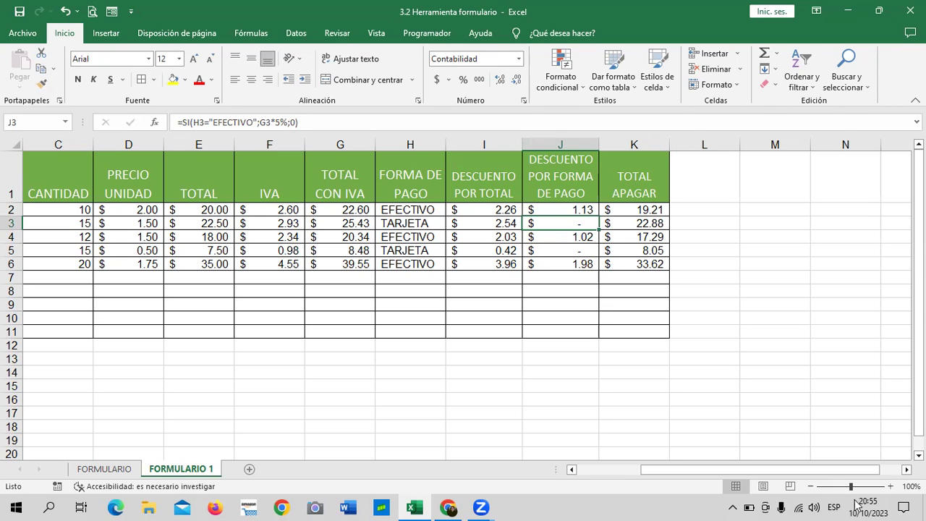
Open the Formulario data form for the sales table and move it aside.
drag(645, 473, 586, 470)
click(279, 183)
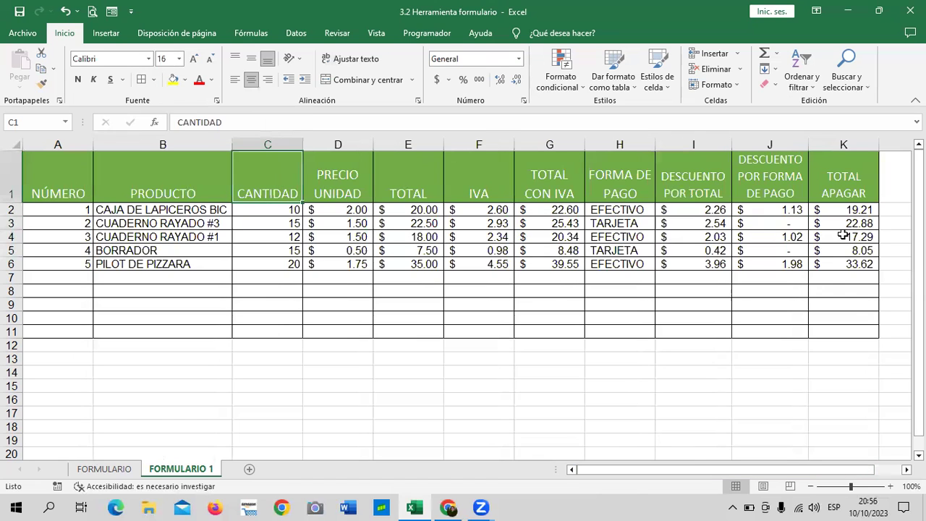
click(113, 13)
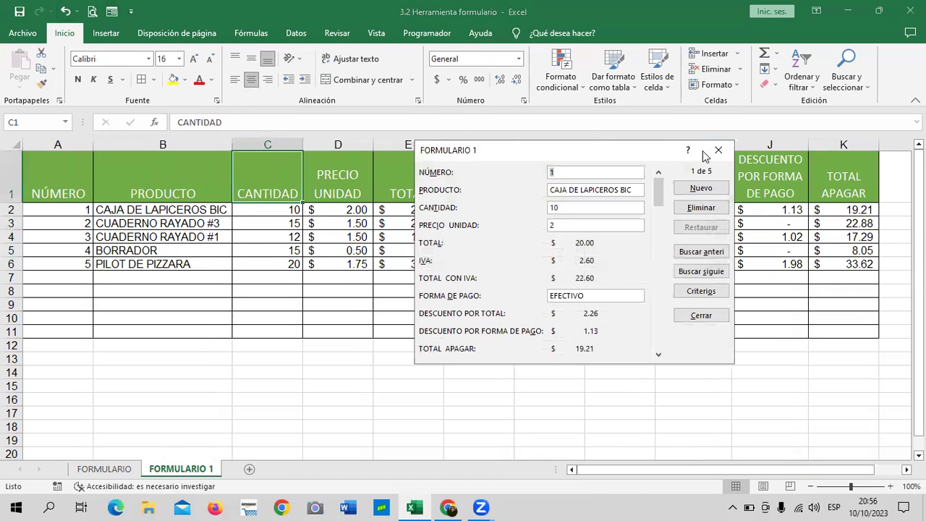
drag(513, 144, 433, 126)
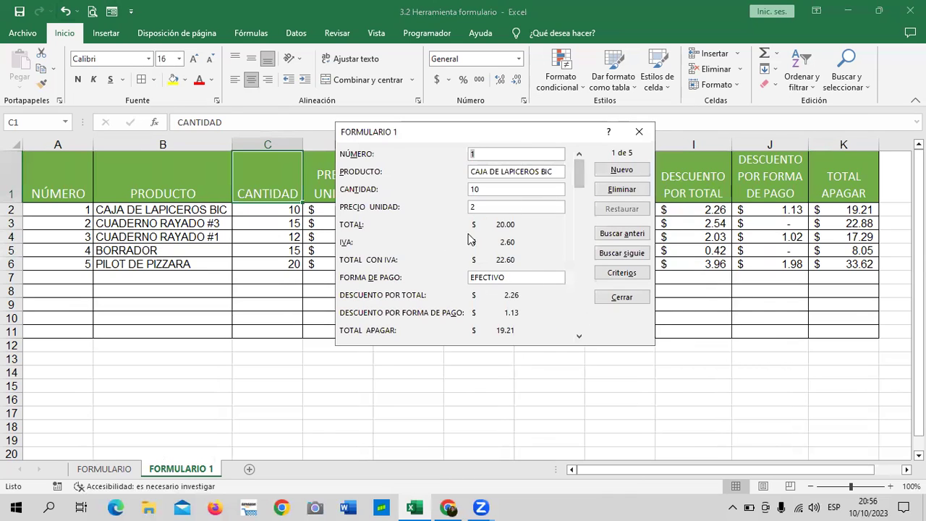
Add record 6: CALCULADORA CIENTIFICA, quantity 5, price 25, EFECTIVO, then close the form.
click(631, 178)
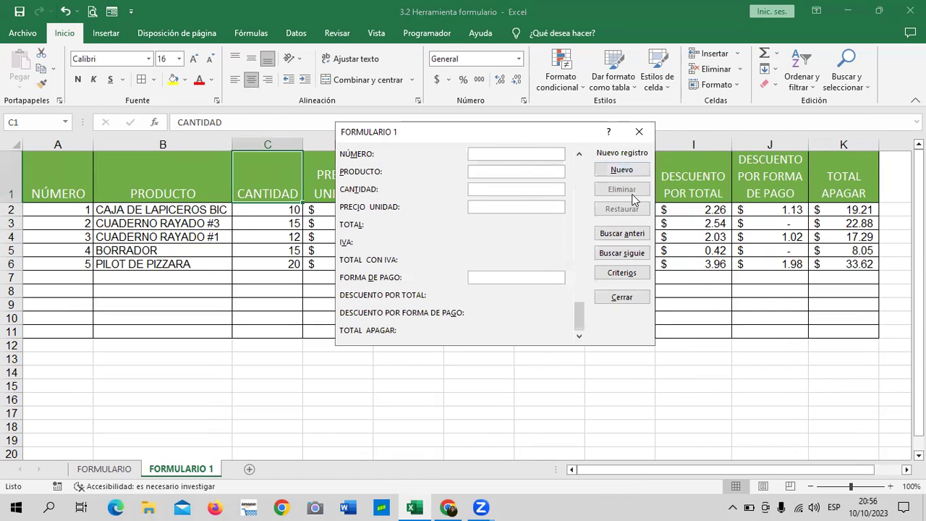
text(6)
text(IE)
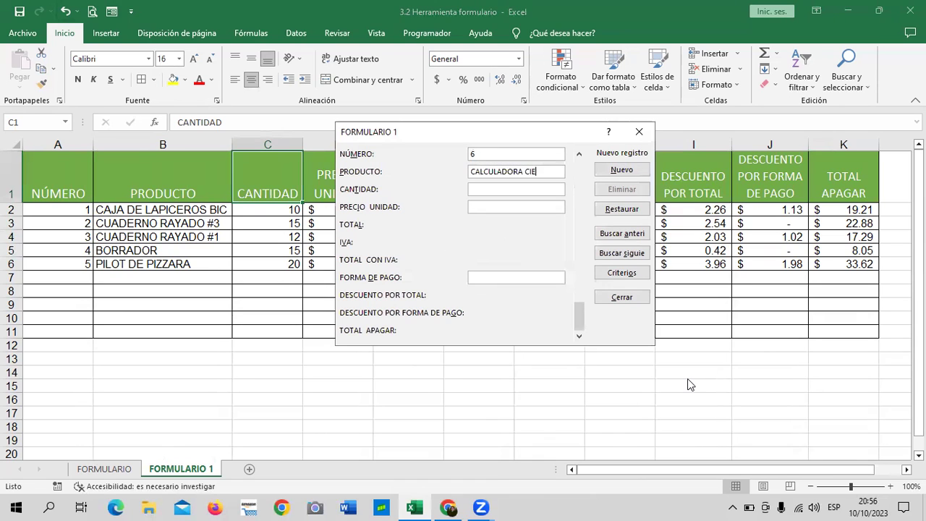
text(NTI)
text(EFECTIVO)
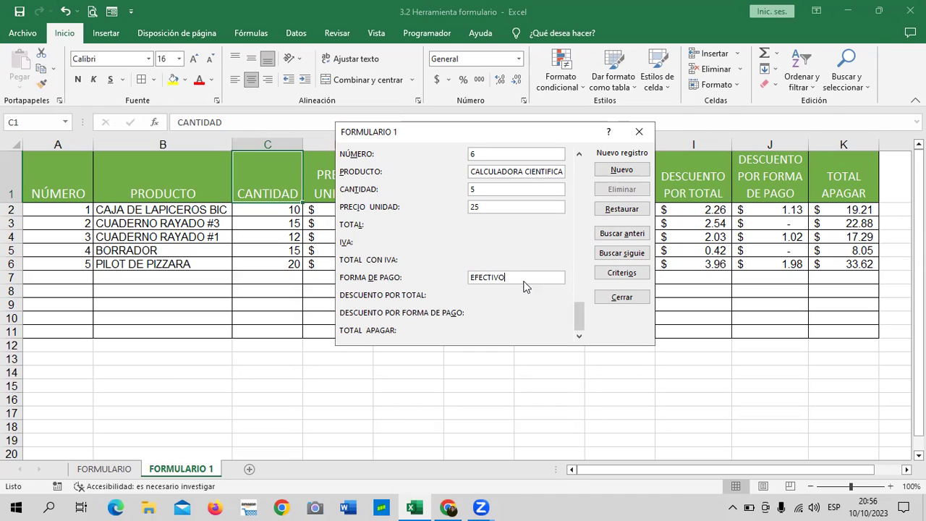
key(Return)
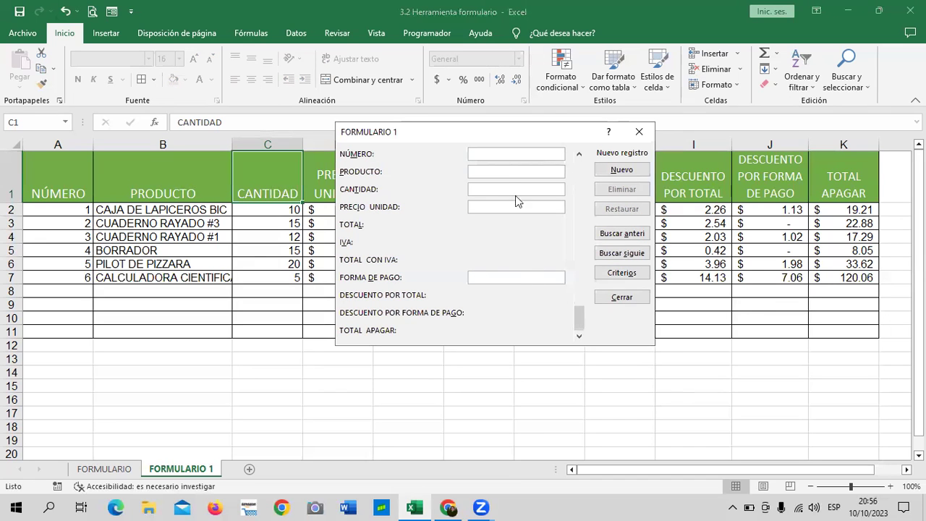
click(641, 131)
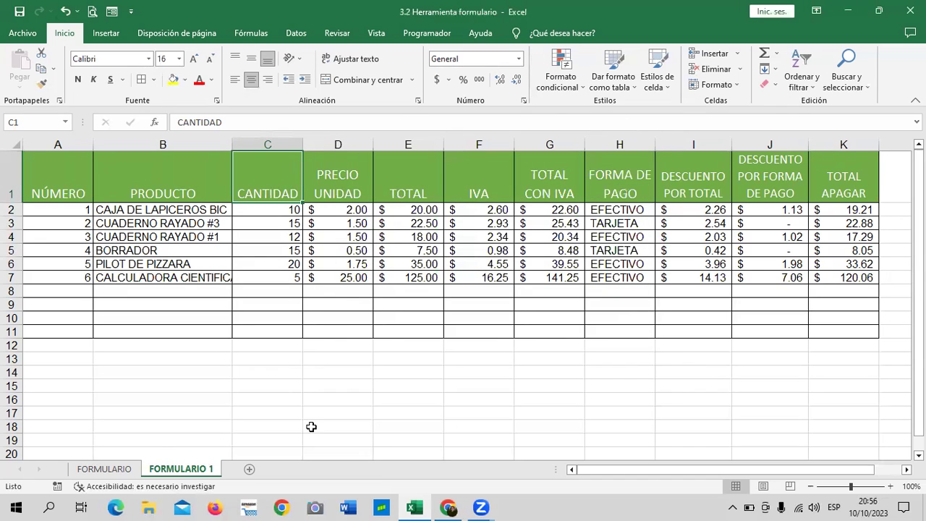
AutoFit column B for CALCULADORA CIENTIFICA and review row 7's formulas, e.g. =G7-I7-J7 giving 120.06.
double_click(232, 145)
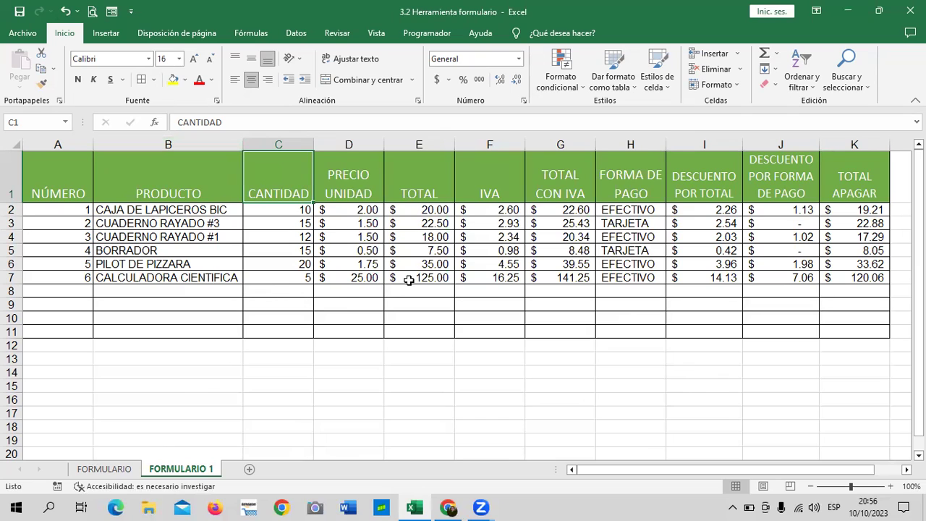
click(489, 279)
click(543, 278)
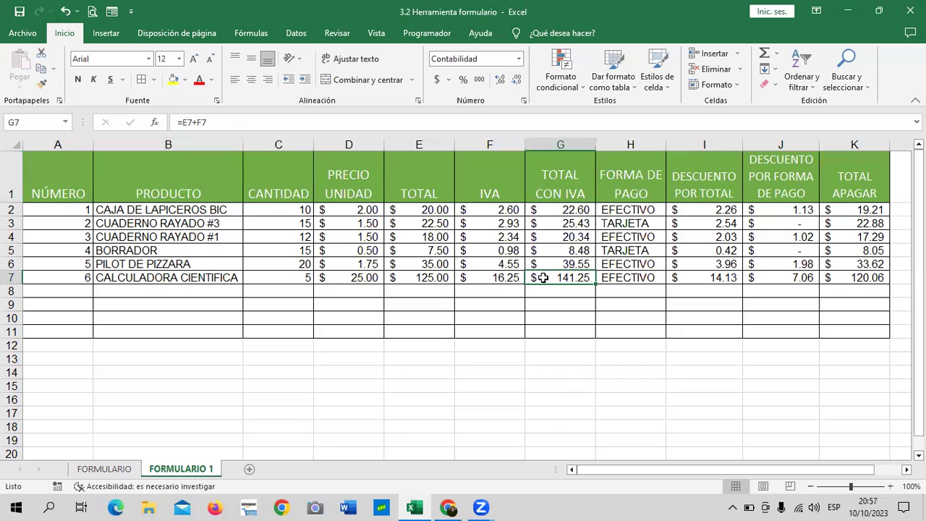
click(724, 280)
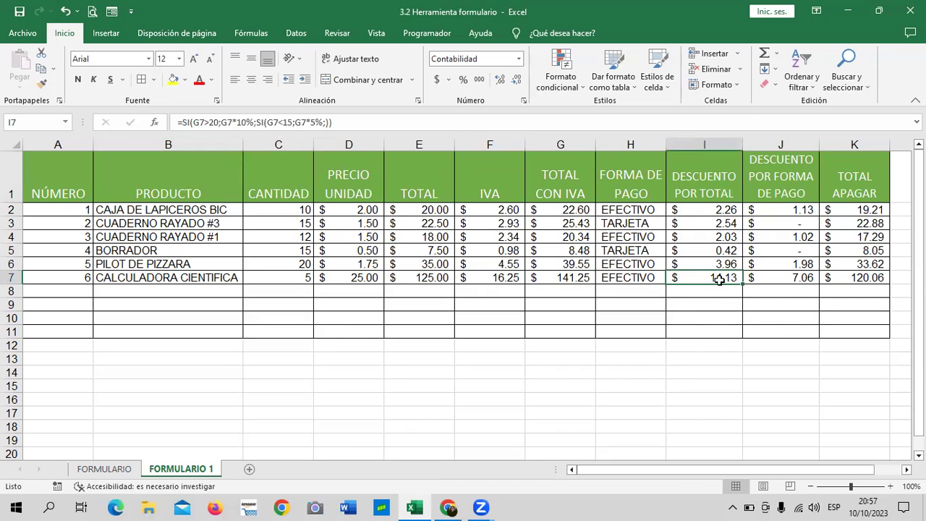
click(788, 278)
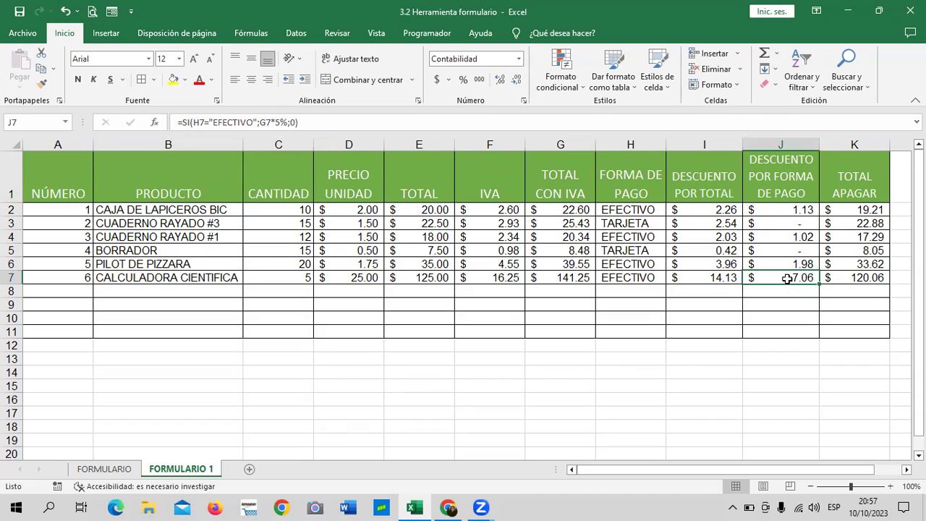
click(860, 281)
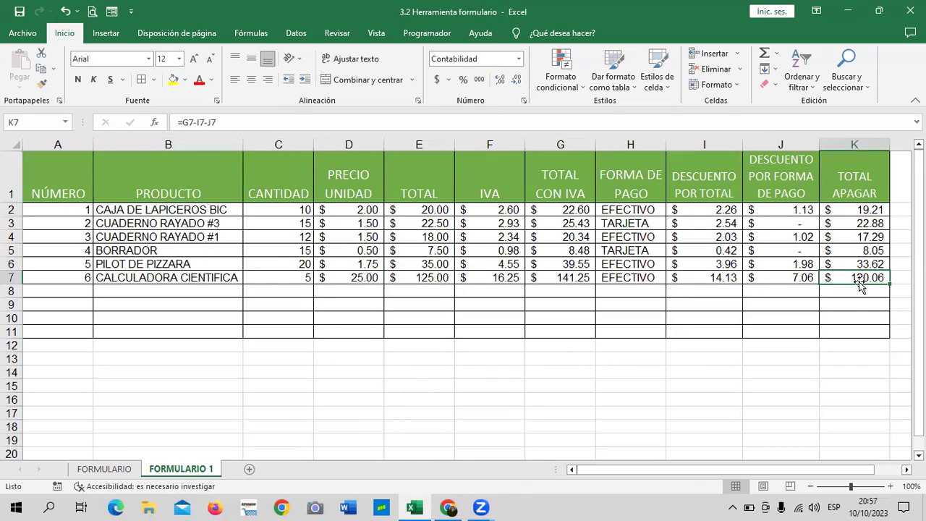
click(159, 175)
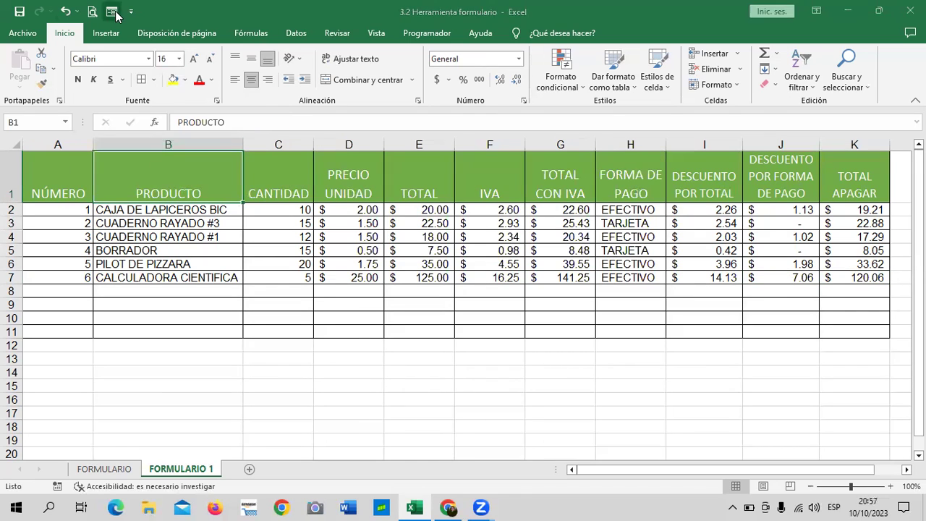
Add record 7 through the data form: CAJA DE PAPIZ, quantity 8, price 2.50, TARJETA.
click(114, 12)
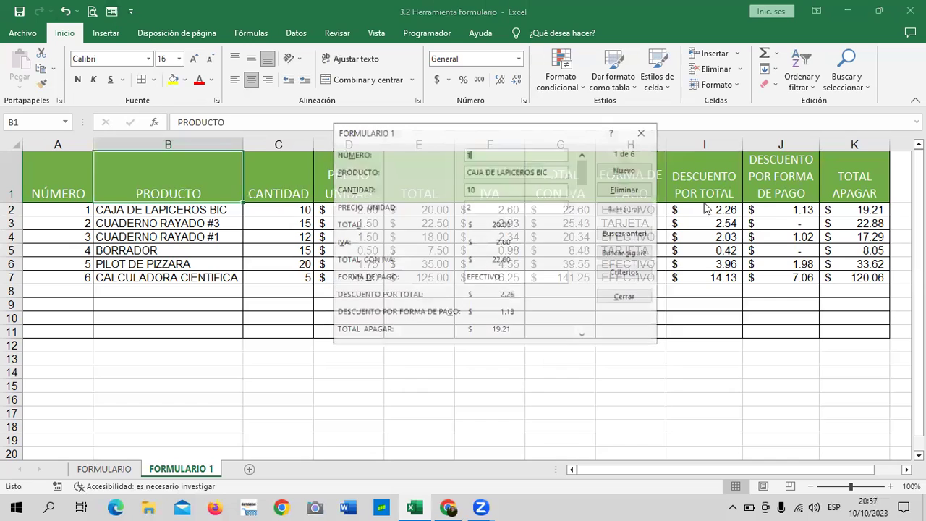
click(626, 171)
text(7)
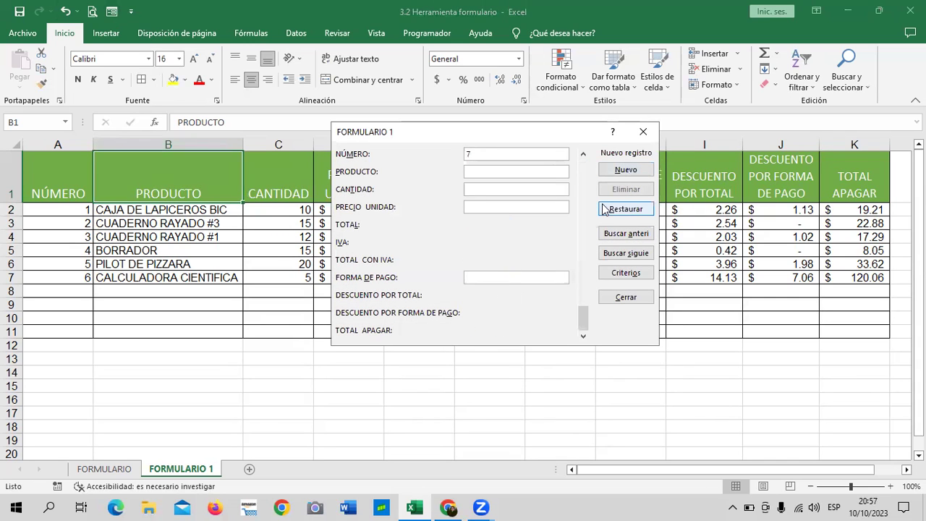
key(Tab)
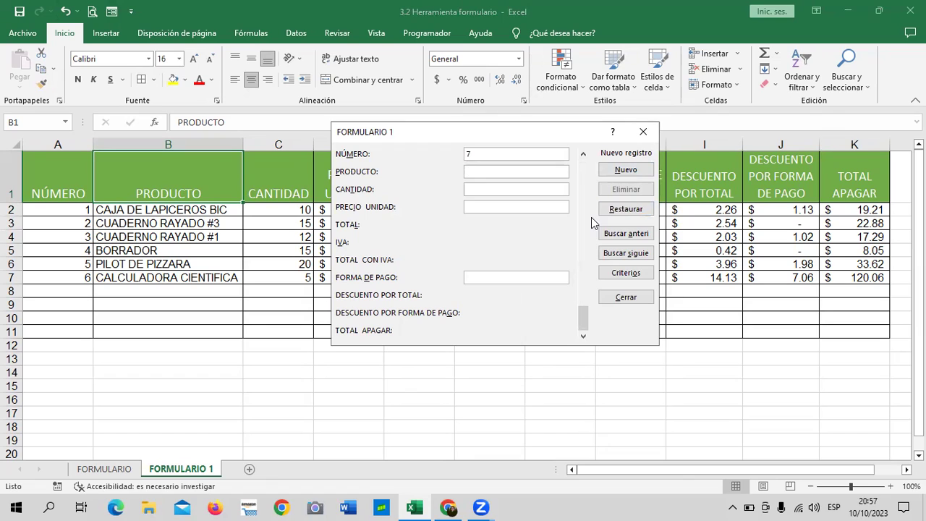
text(CAJA DE P)
text(APIZ)
text(8)
key(Tab)
text(2.50)
key(Tab)
text(TARJETA)
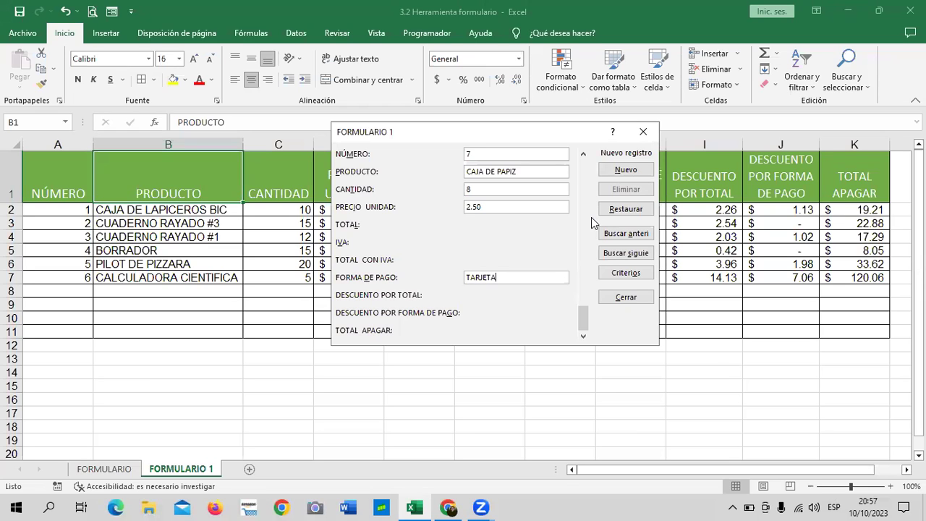
key(Return)
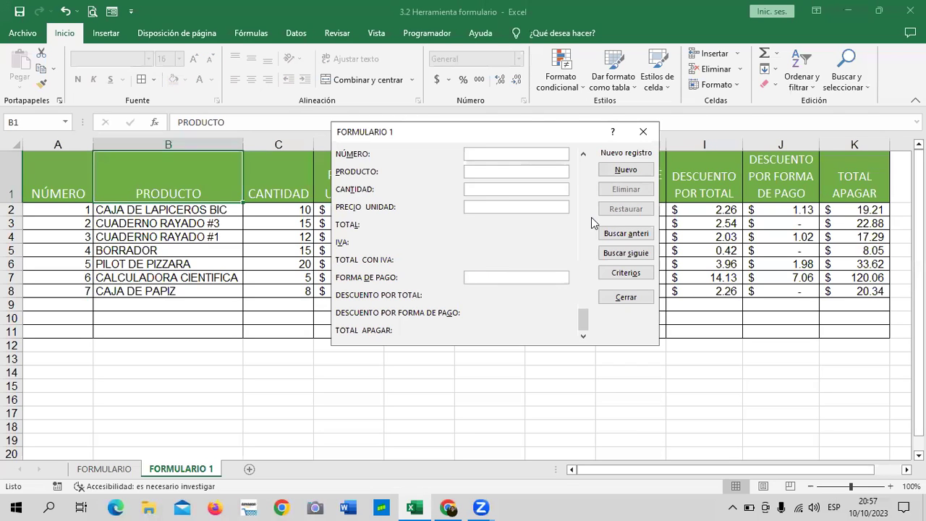
click(644, 132)
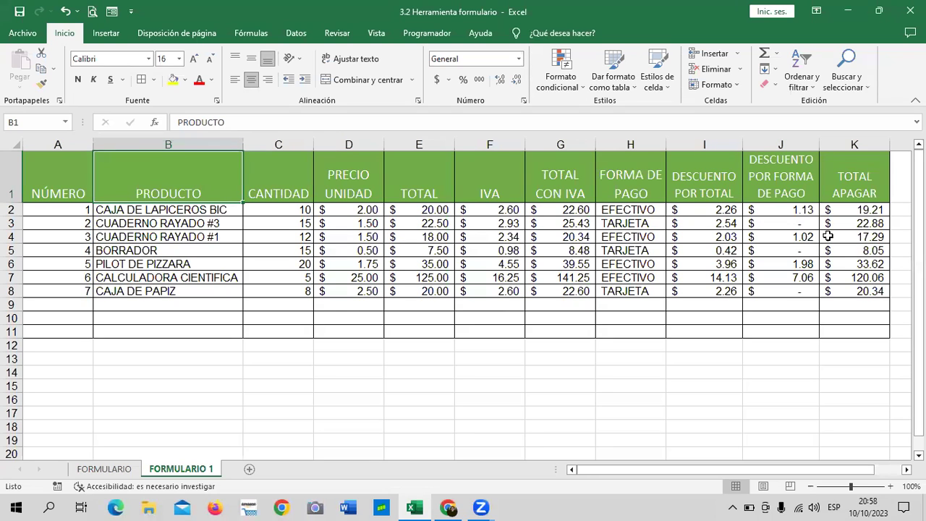
Select H1 and reopen the data form on record 1 of 7, CAJA DE LAPICEROS BIC.
click(615, 174)
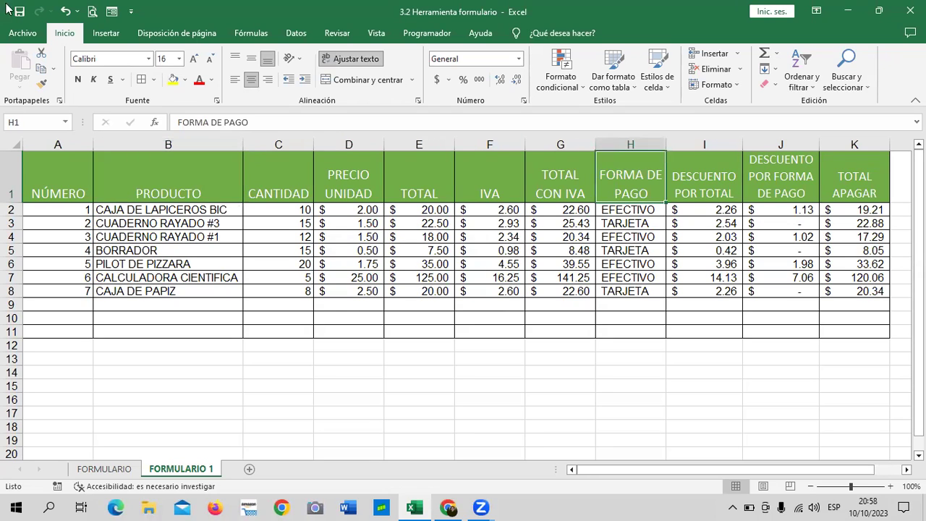
click(112, 13)
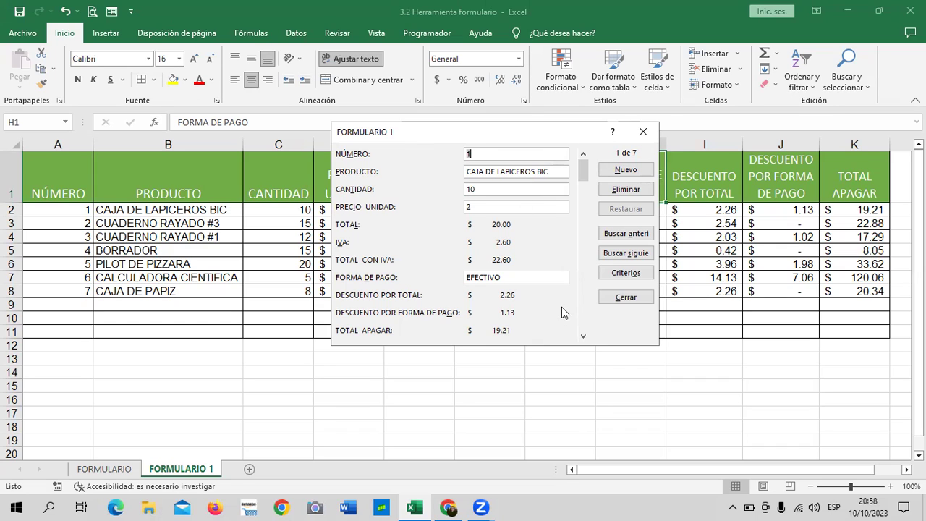
Step forward through the records to the last one, CAJA DE PAPIZ.
click(627, 253)
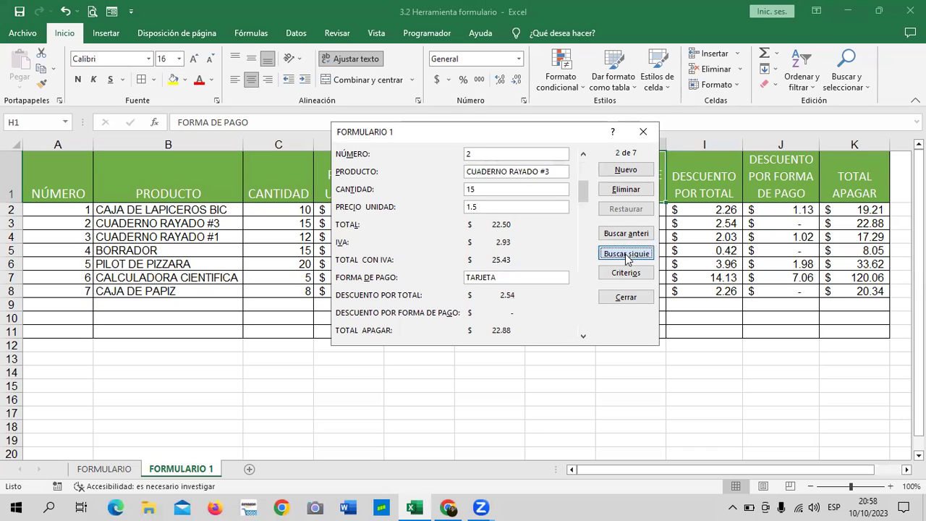
click(628, 254)
click(627, 255)
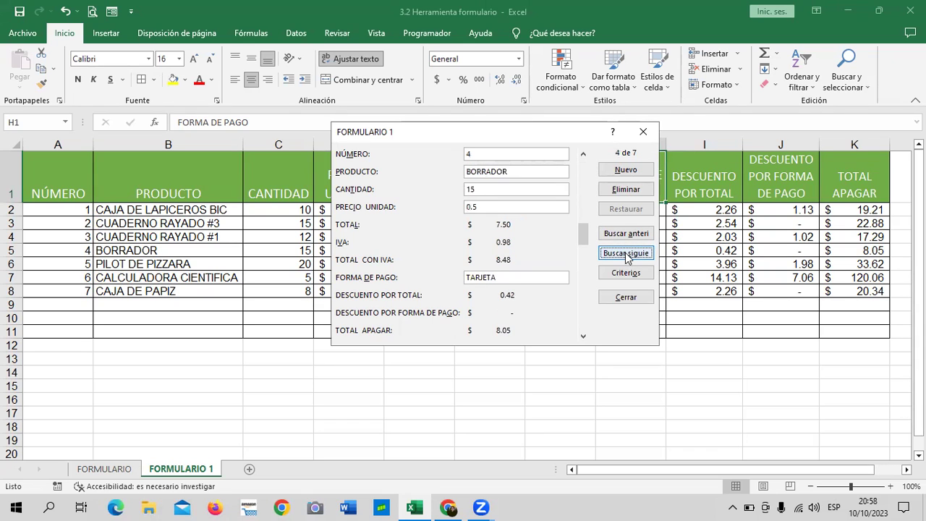
click(626, 255)
click(627, 255)
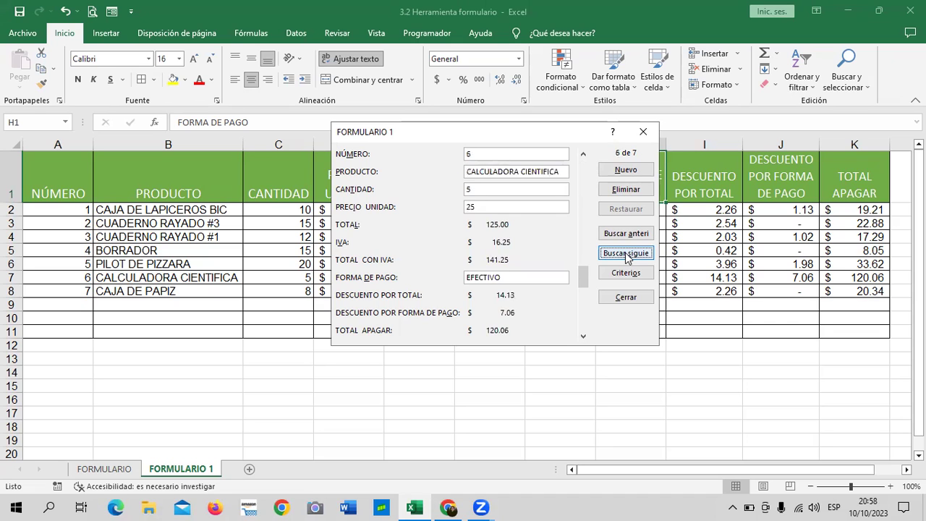
click(627, 255)
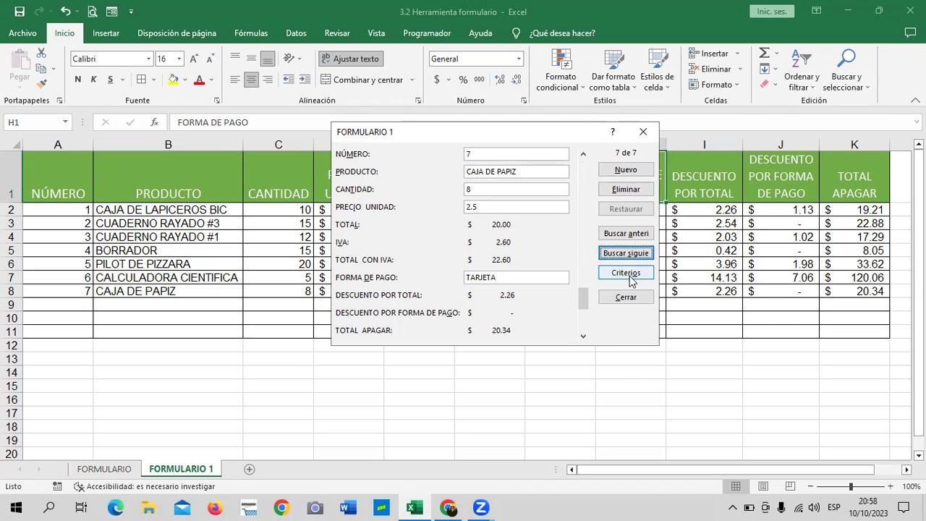
Step back to record 3, CUADERNO RAYADO #1, and close the form.
click(637, 235)
click(637, 236)
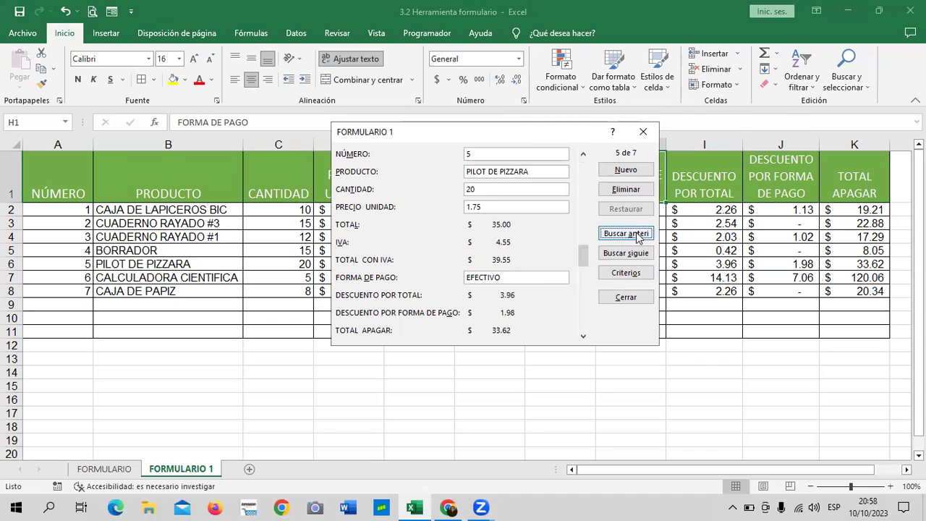
click(638, 235)
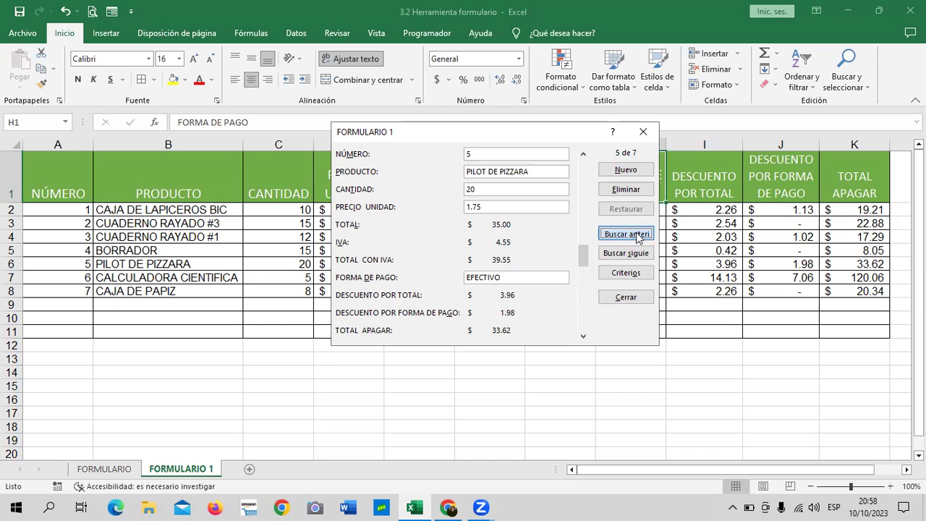
click(637, 235)
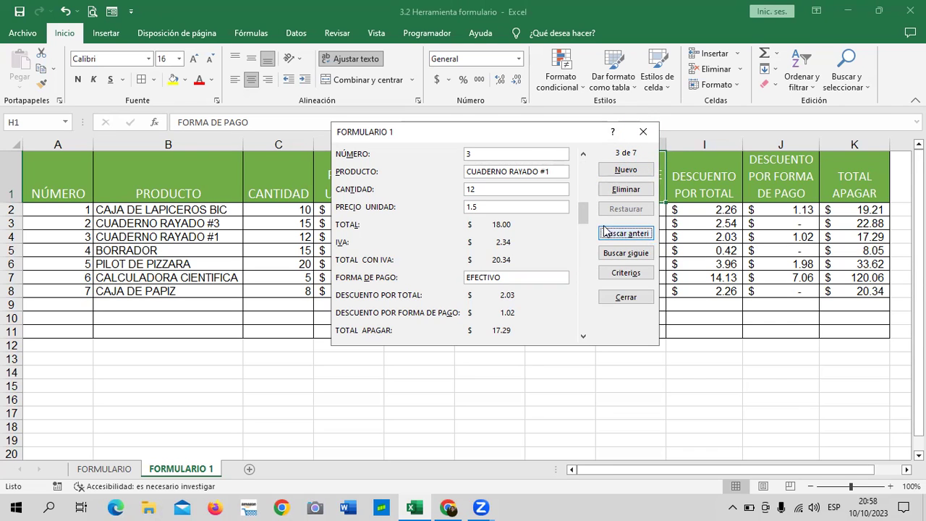
click(639, 299)
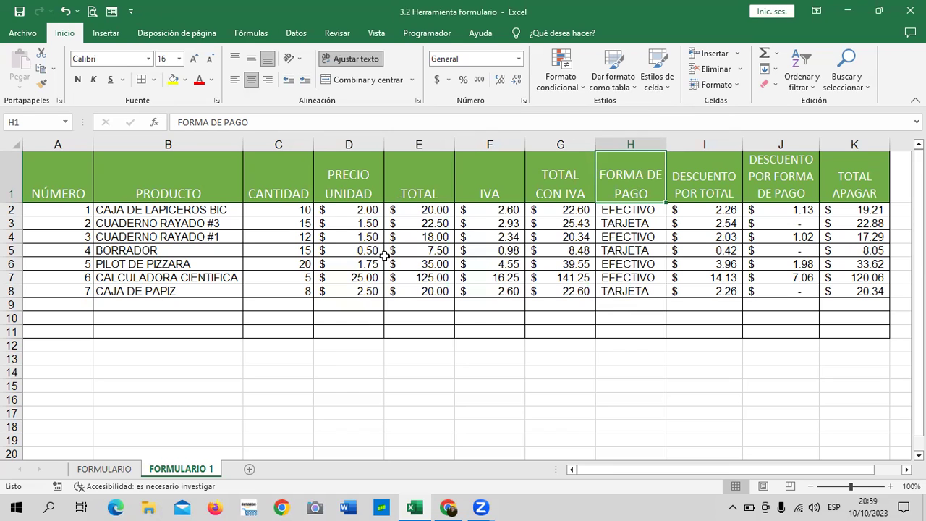
Review the table headers from PRODUCTO through DESCUENTO POR FORMA DE PAGO.
drag(651, 469, 677, 469)
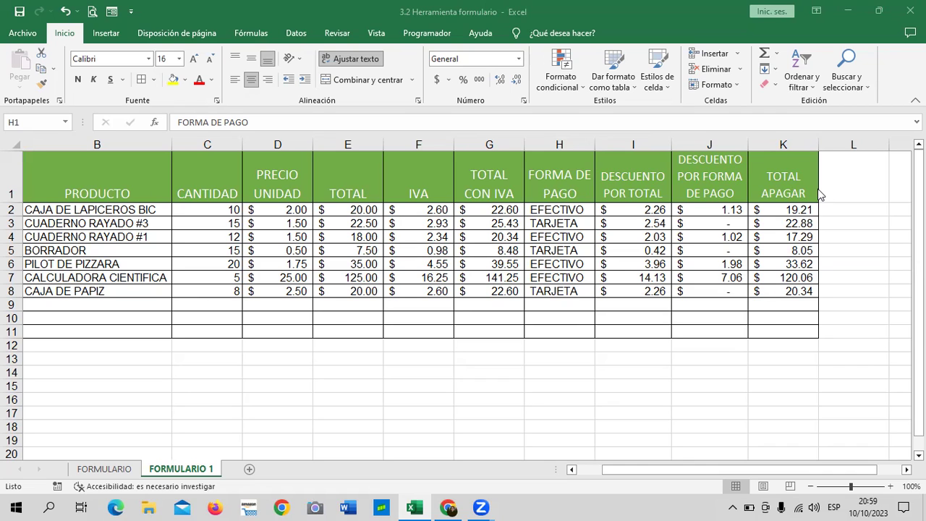
click(140, 175)
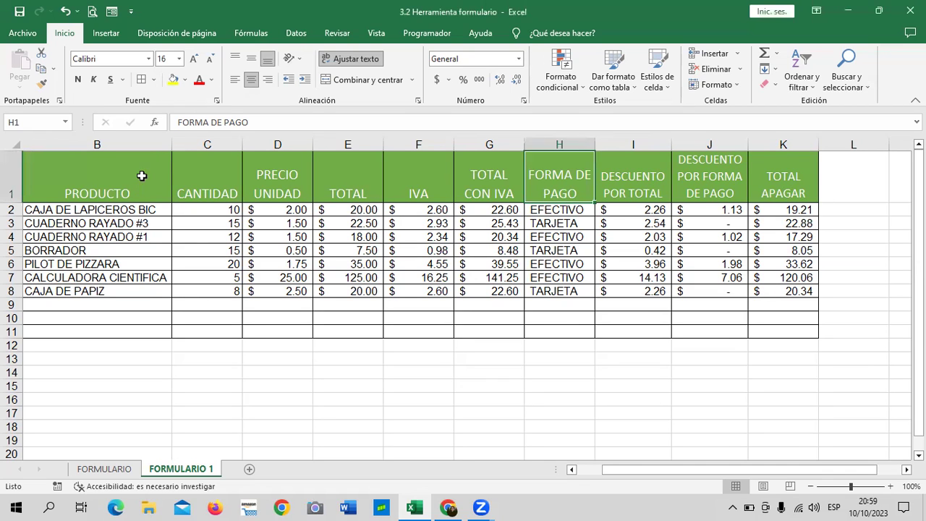
click(208, 180)
click(339, 178)
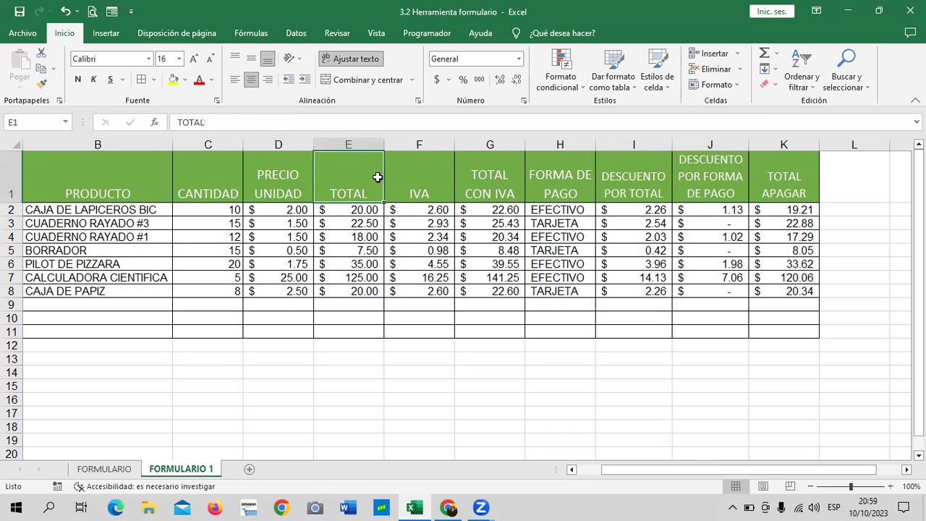
click(418, 172)
click(496, 173)
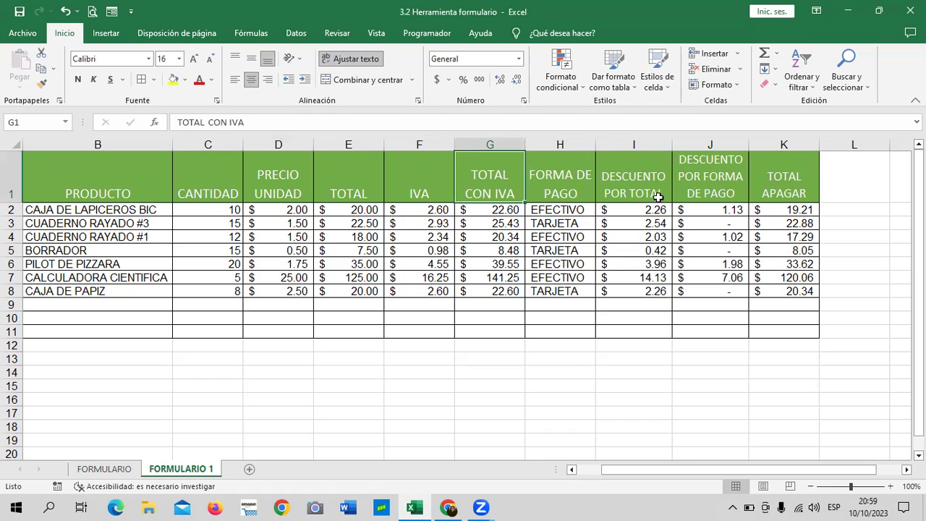
click(561, 190)
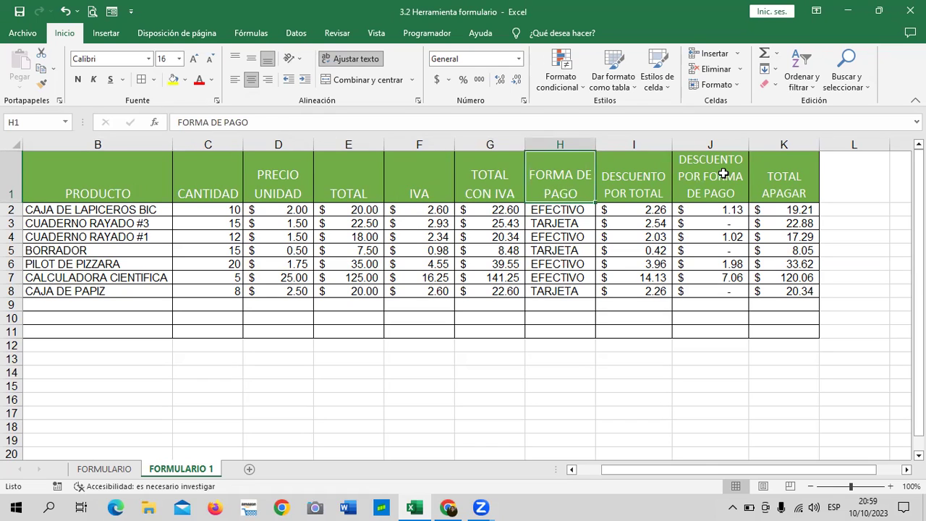
click(723, 173)
click(634, 176)
click(707, 180)
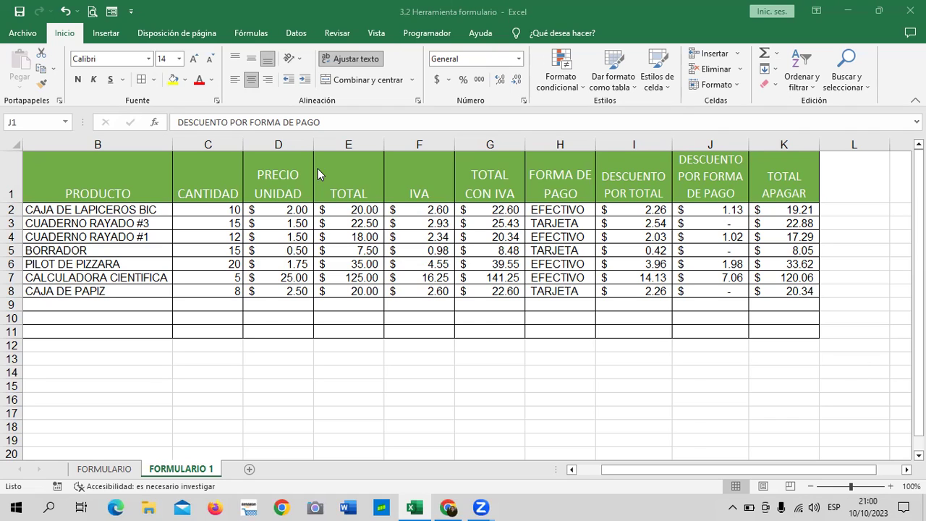
Check the I2 and J2 discount formulas and copy cell I2.
click(641, 212)
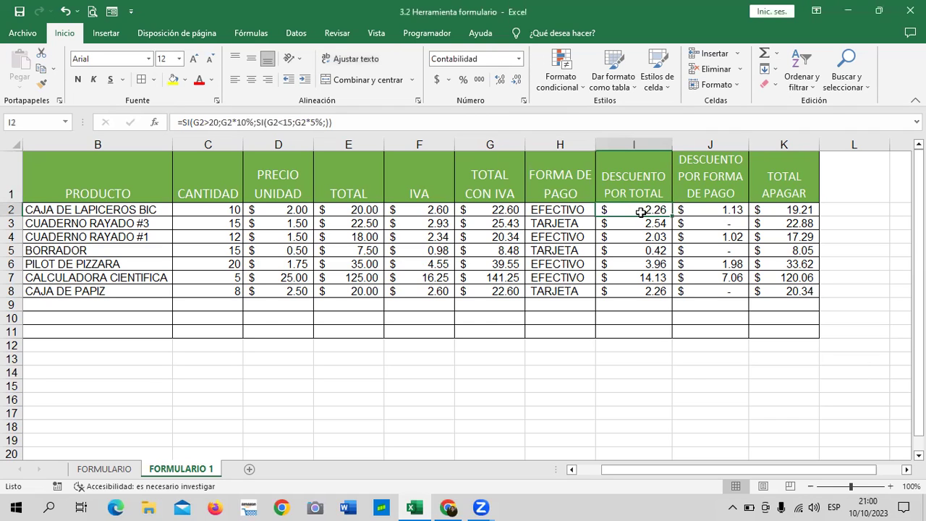
click(716, 213)
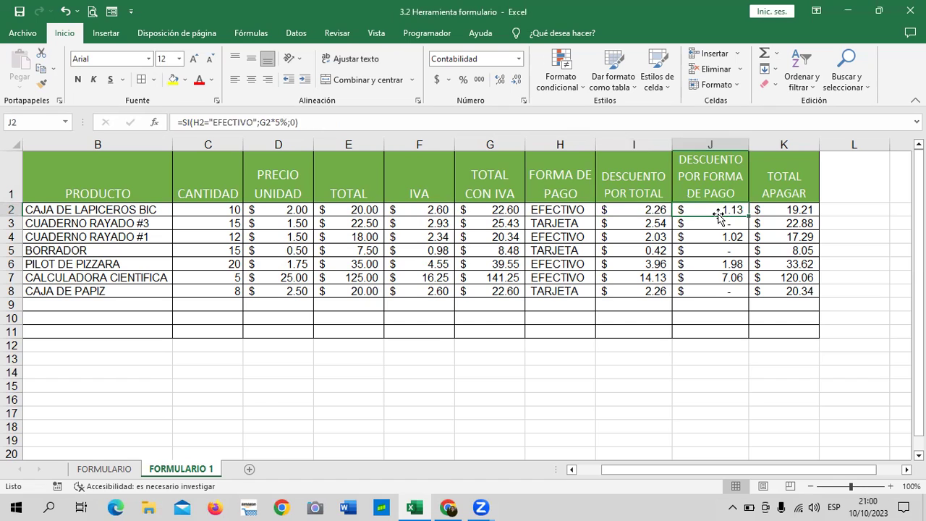
click(590, 201)
click(626, 208)
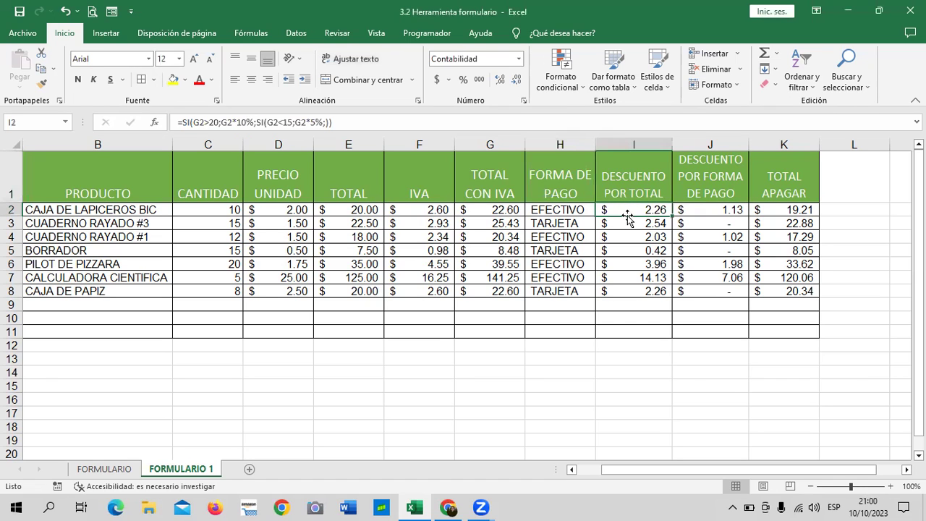
right_click(626, 209)
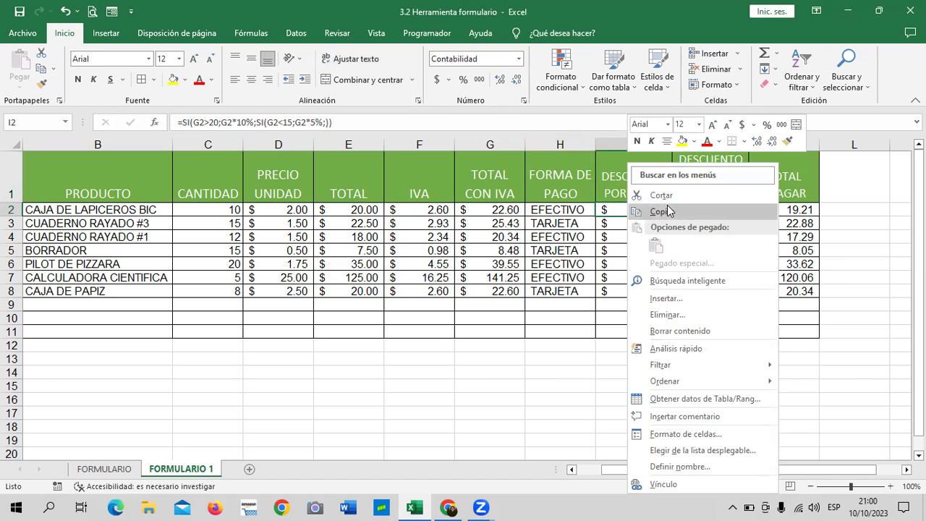
click(658, 209)
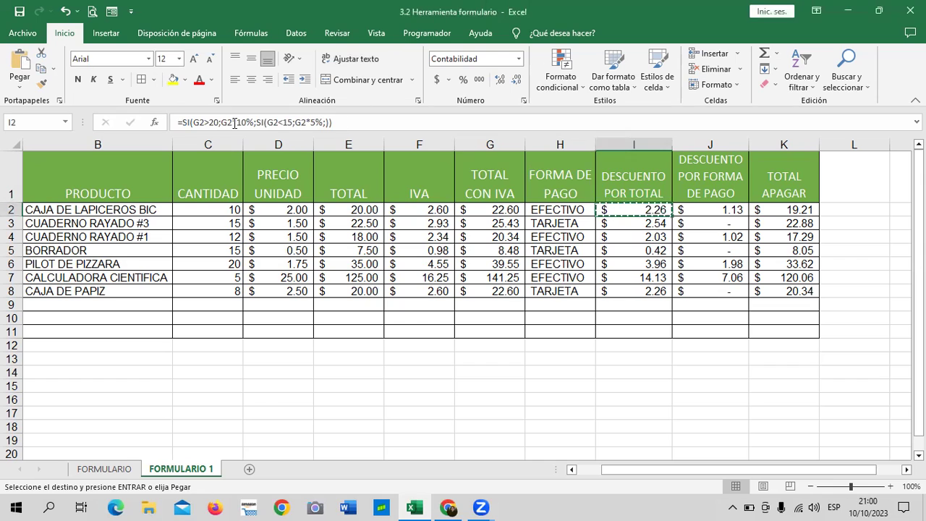
Copy the I2 formula text =SI(G2>20;G2*10%;SI(G2<15;G2*5%;)) from the formula bar.
drag(179, 123, 332, 123)
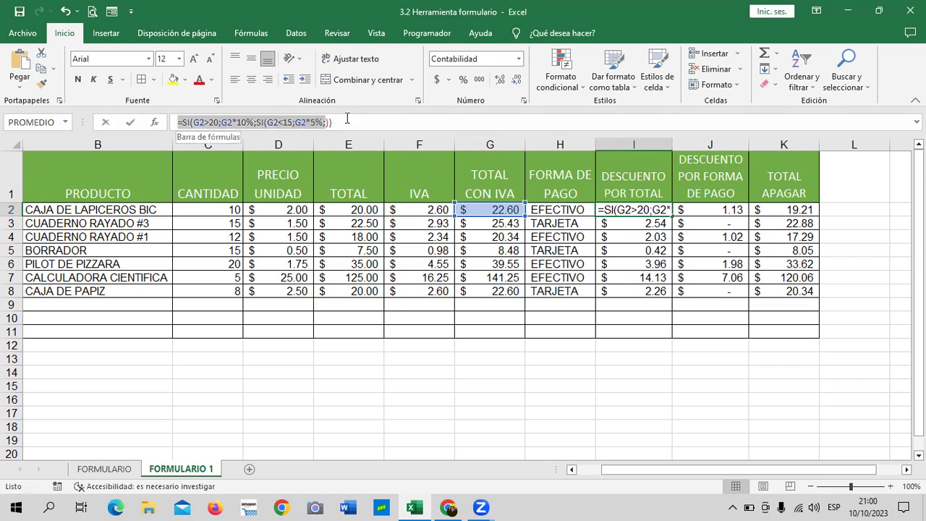
right_click(307, 124)
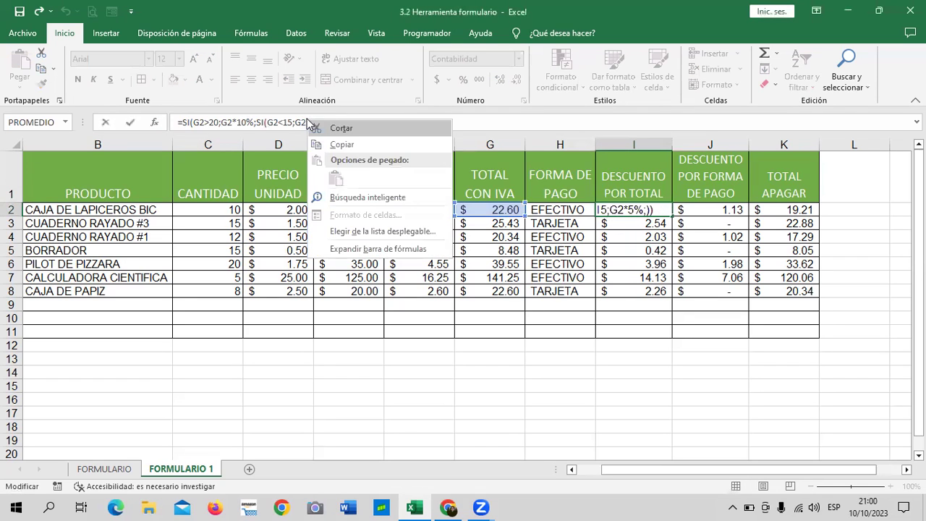
click(342, 144)
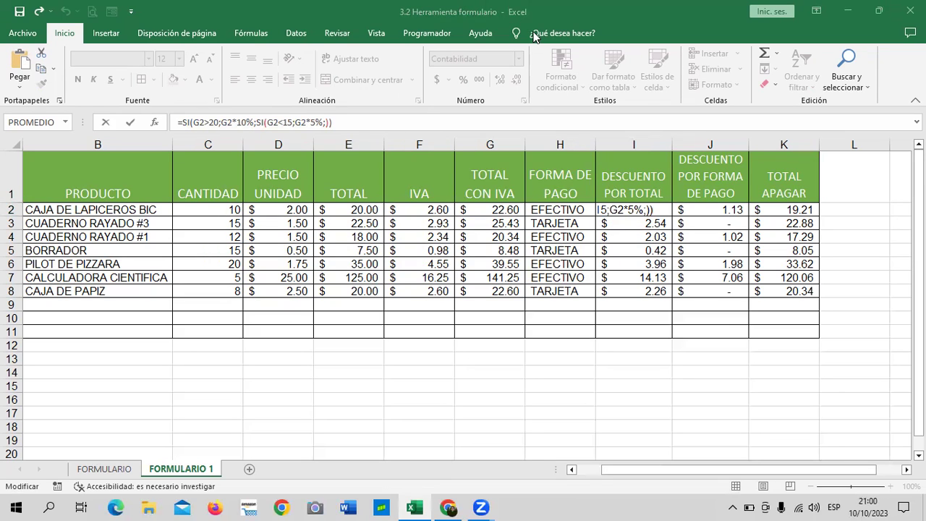
Cancel the =J2 reference started in I2, leaving I2's formula unchanged.
key(shift+Home)
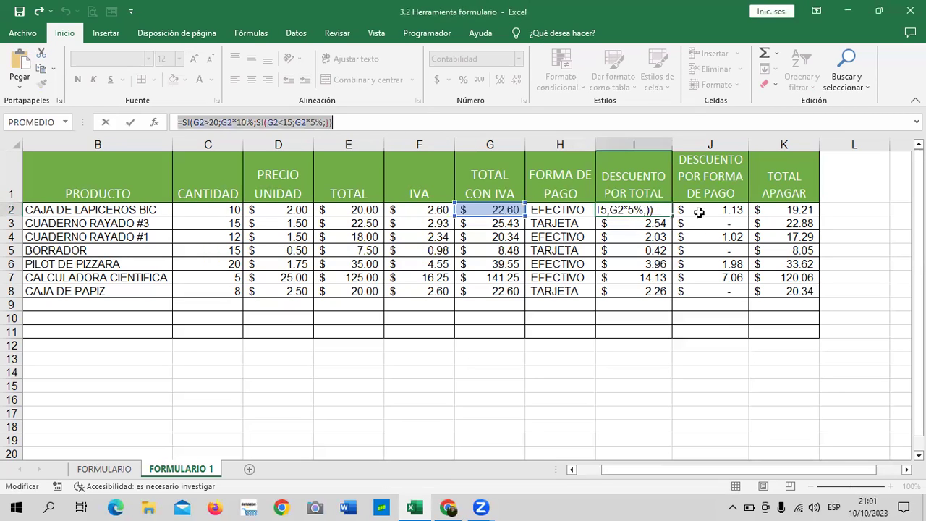
text(=)
click(697, 209)
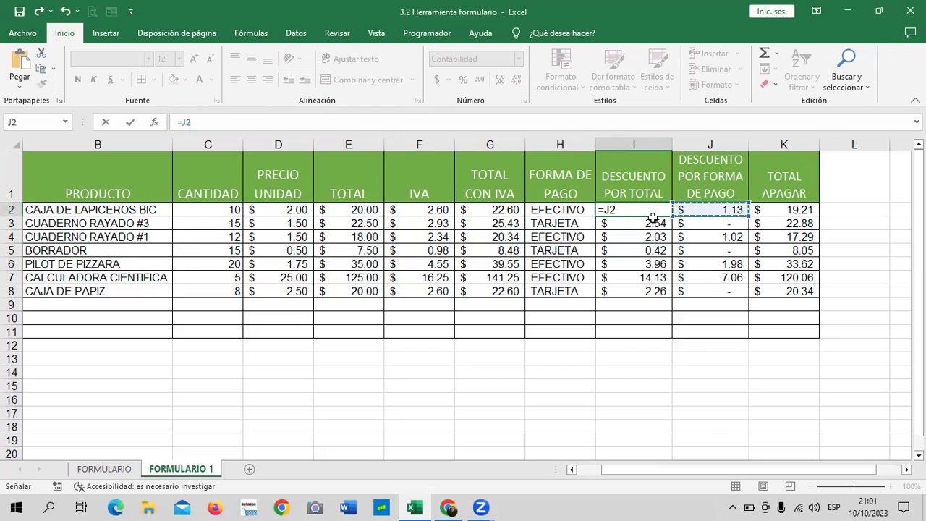
key(Escape)
Copy J2's formula text =SI(H2="EFECTIVO";G2*5%;0) from the formula bar, then return to I2.
click(701, 210)
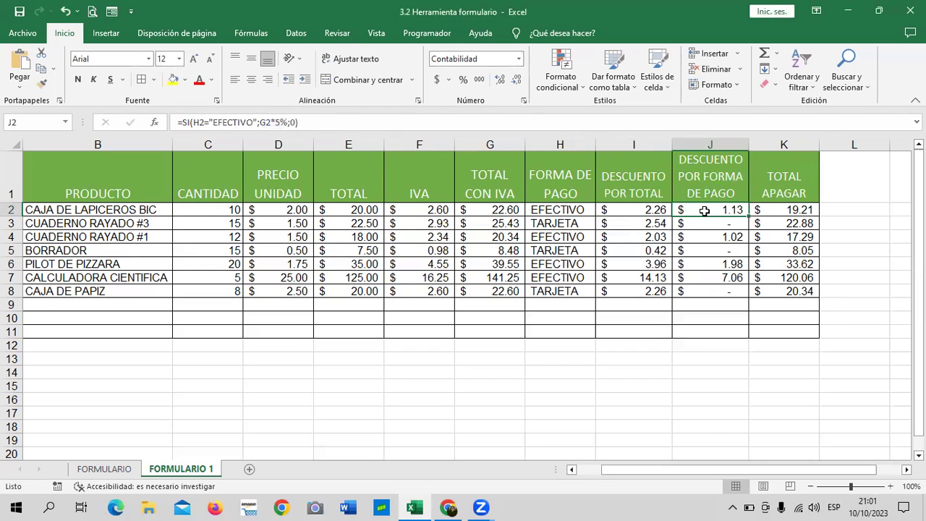
drag(319, 122, 178, 122)
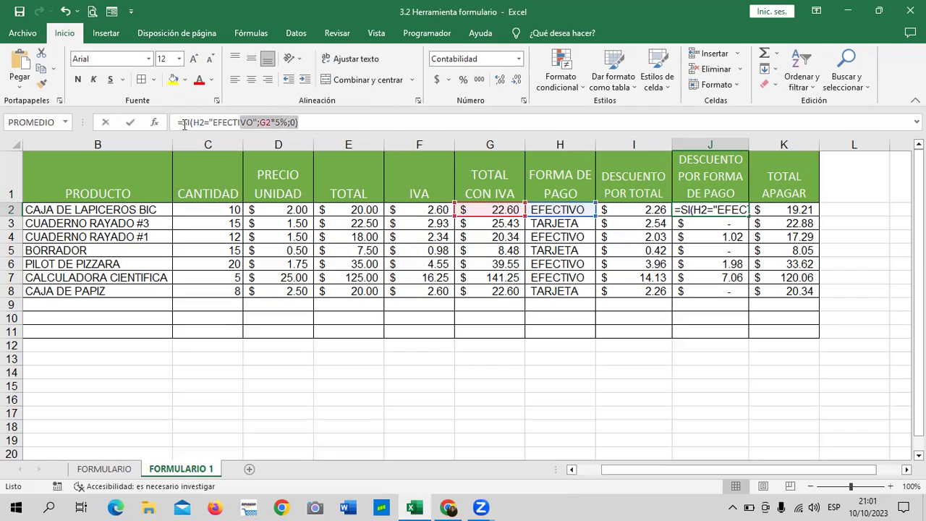
right_click(258, 121)
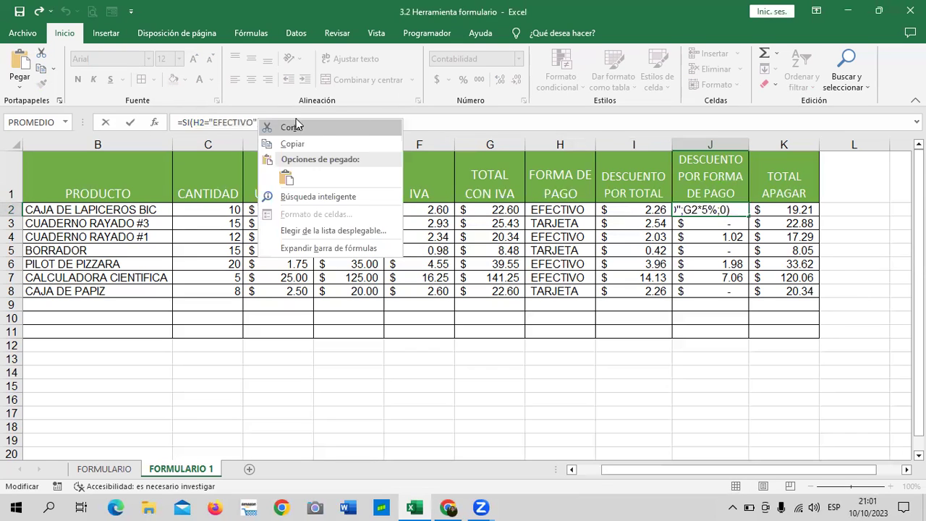
click(279, 140)
right_click(289, 122)
click(402, 143)
right_click(281, 121)
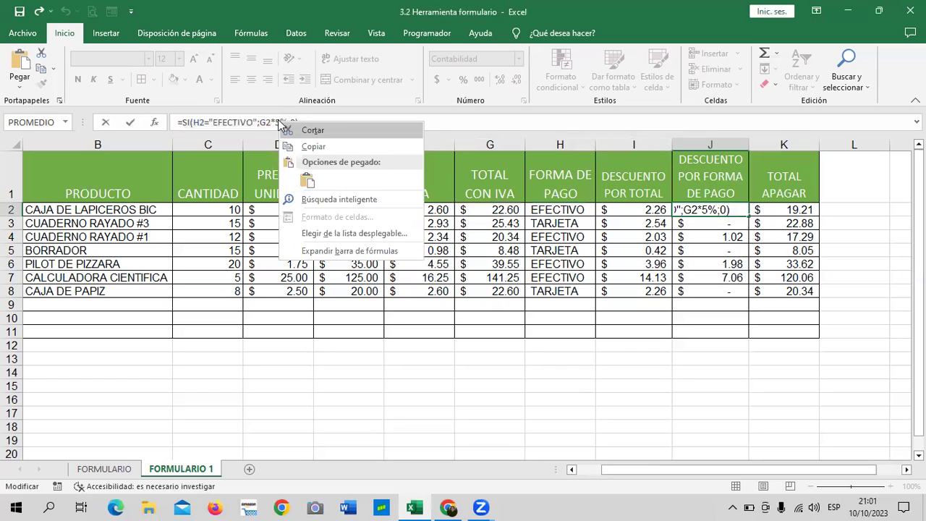
click(298, 143)
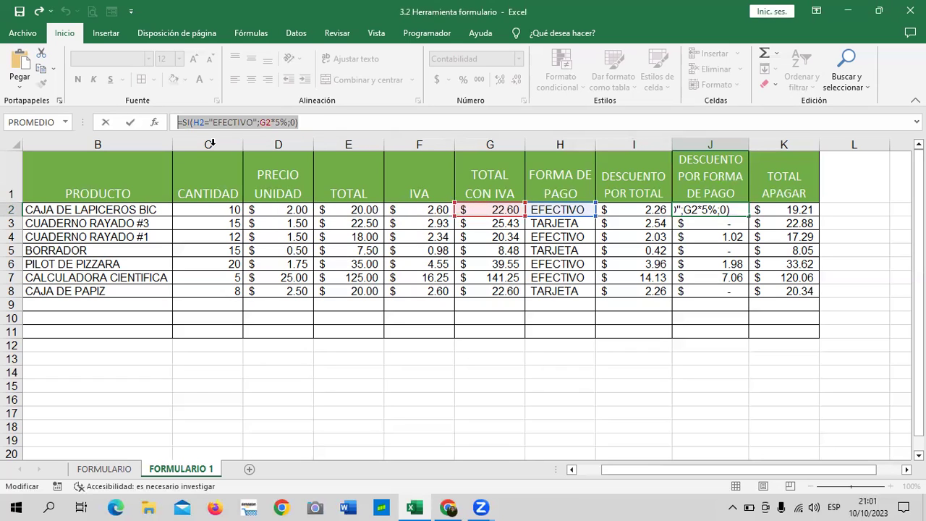
key(Escape)
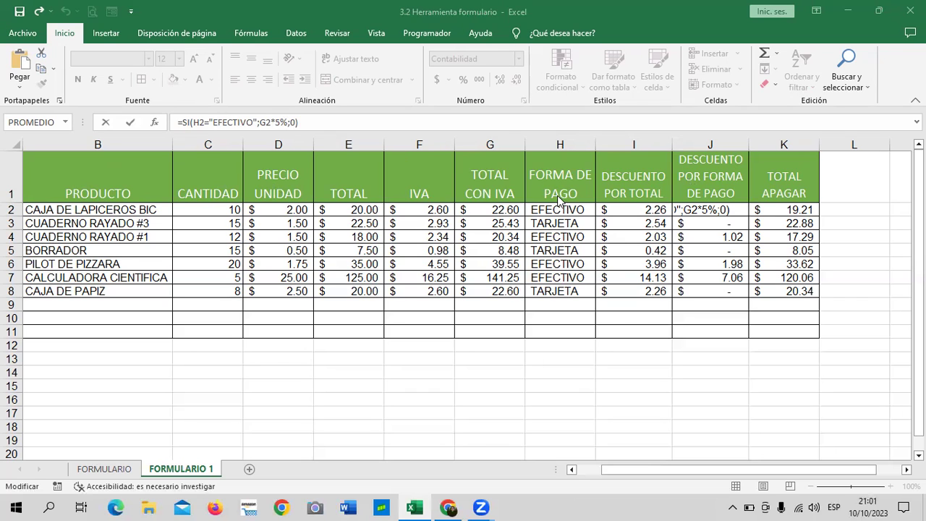
key(shift+Home)
key(Escape)
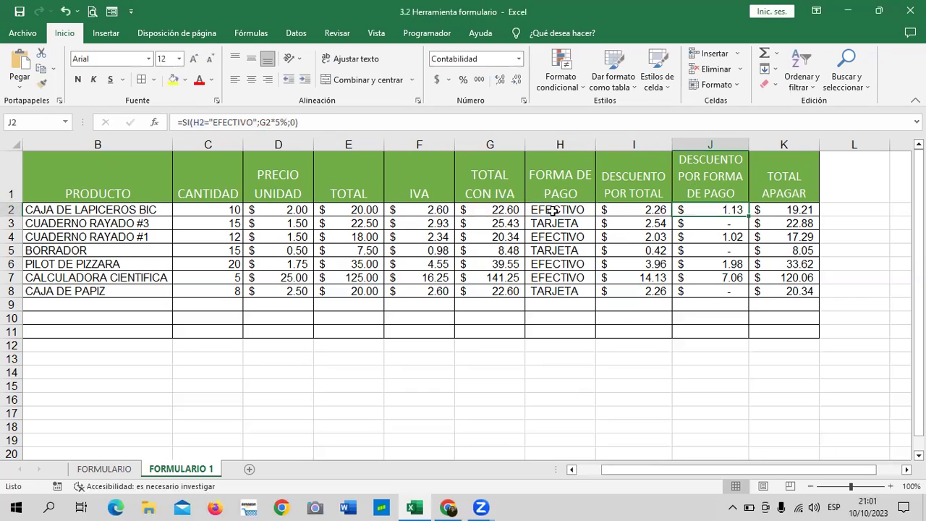
click(619, 212)
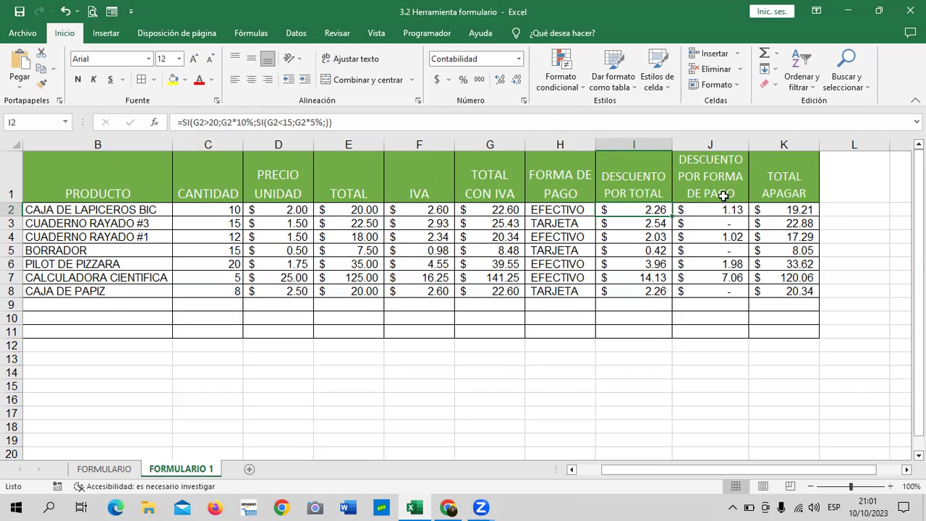
Add the closing parentheses to the I2 formula so it gives 2.26, then select A2.
click(351, 122)
text()))
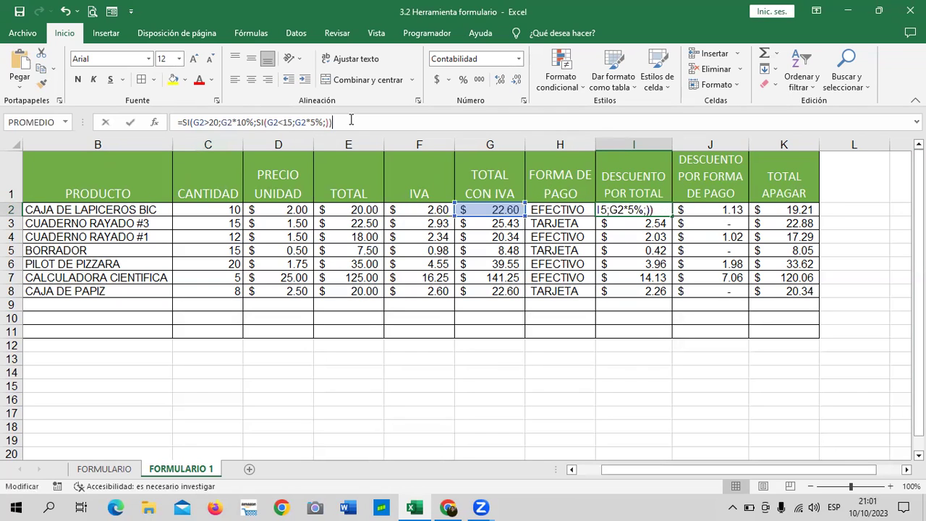
key(Return)
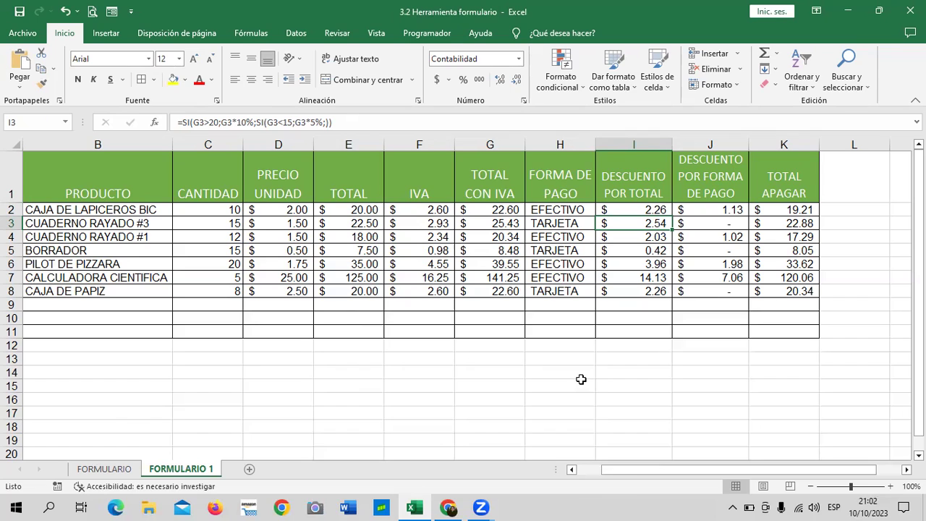
drag(623, 469, 541, 464)
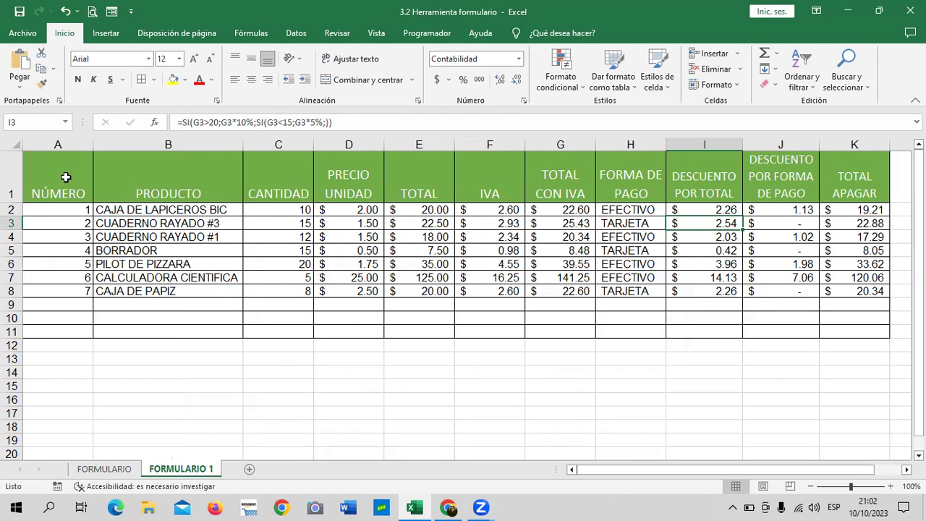
click(44, 210)
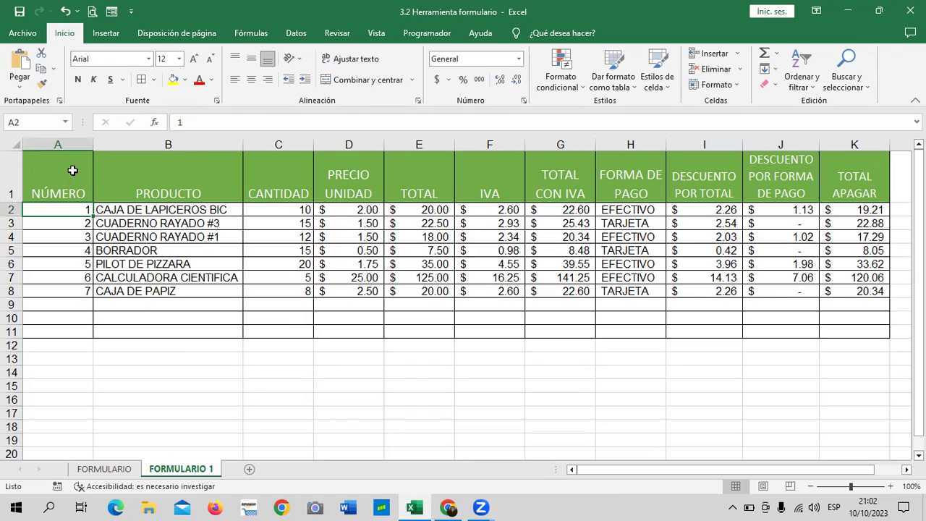
drag(712, 471, 753, 474)
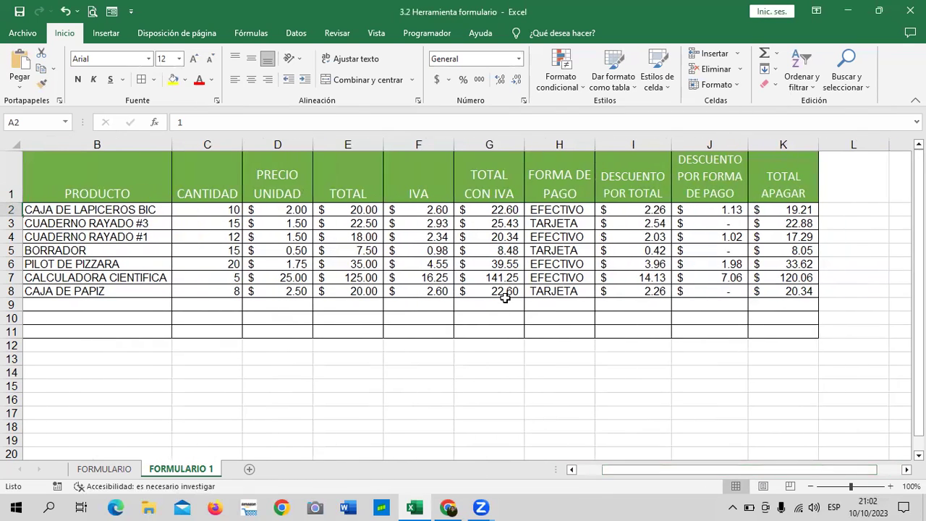
click(112, 11)
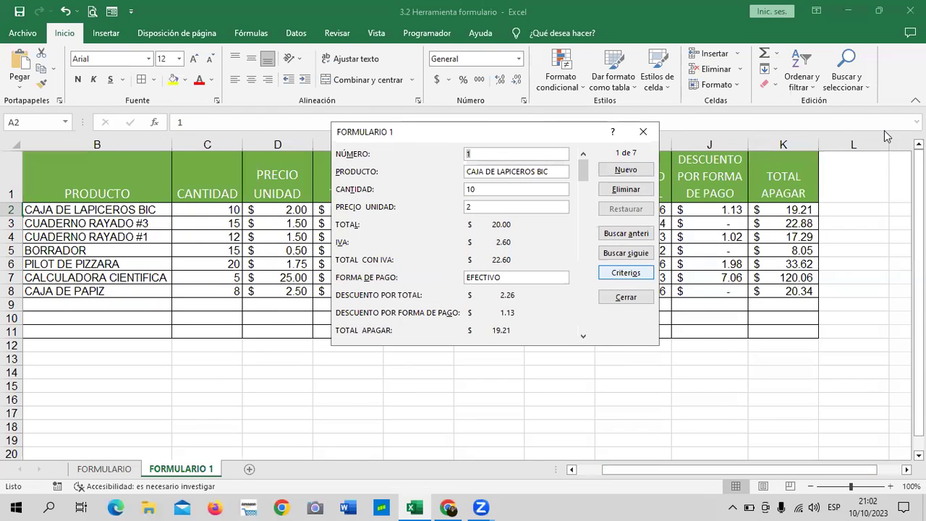
click(642, 132)
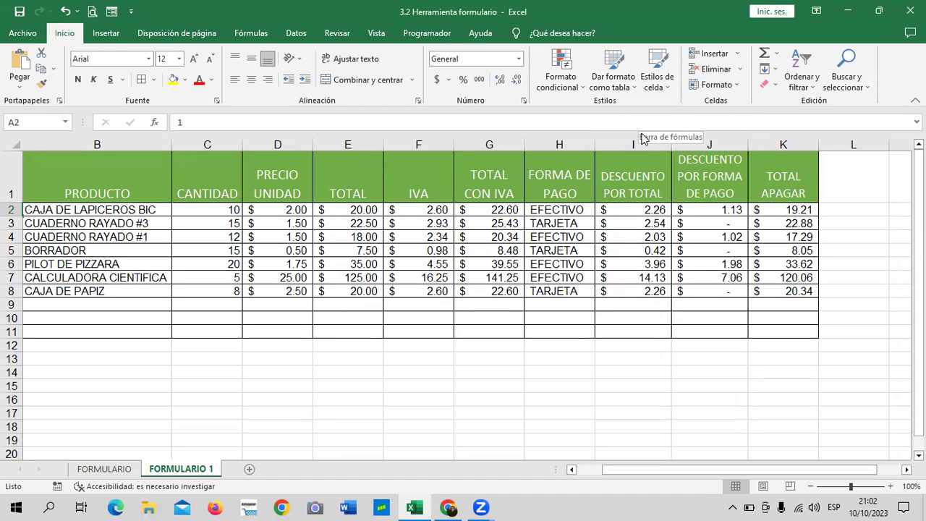
click(449, 507)
Go to the 3.7 - Series de relleno tab in the course lesson navigation bar.
scroll(496, 390, up, 5)
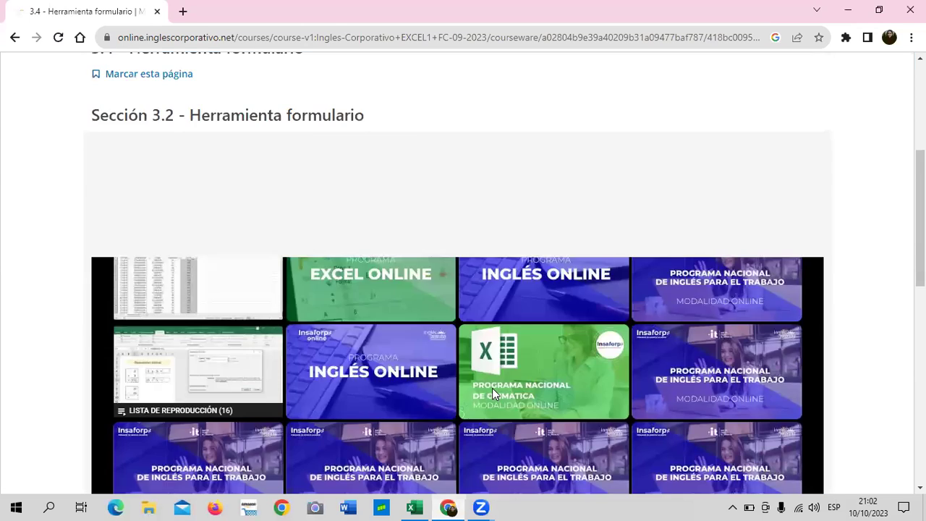
scroll(493, 391, up, 1)
scroll(492, 396, down, 1)
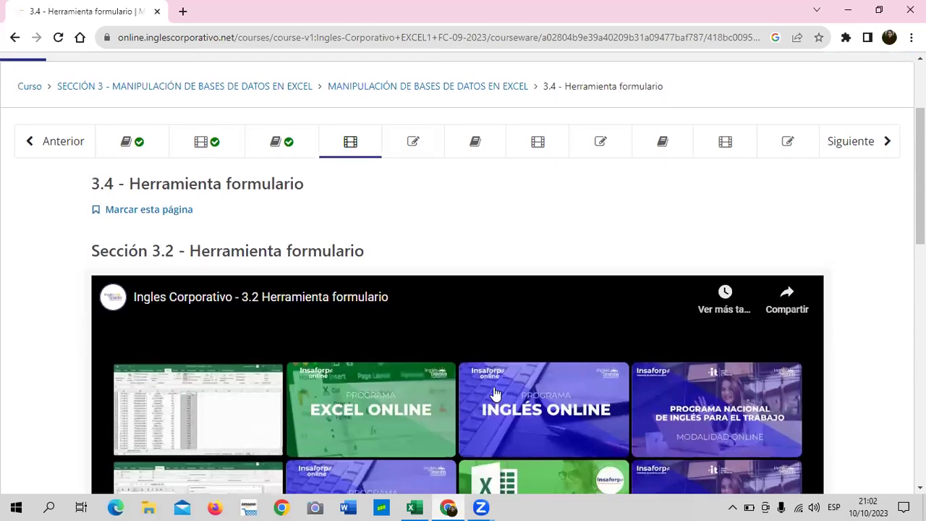
click(514, 152)
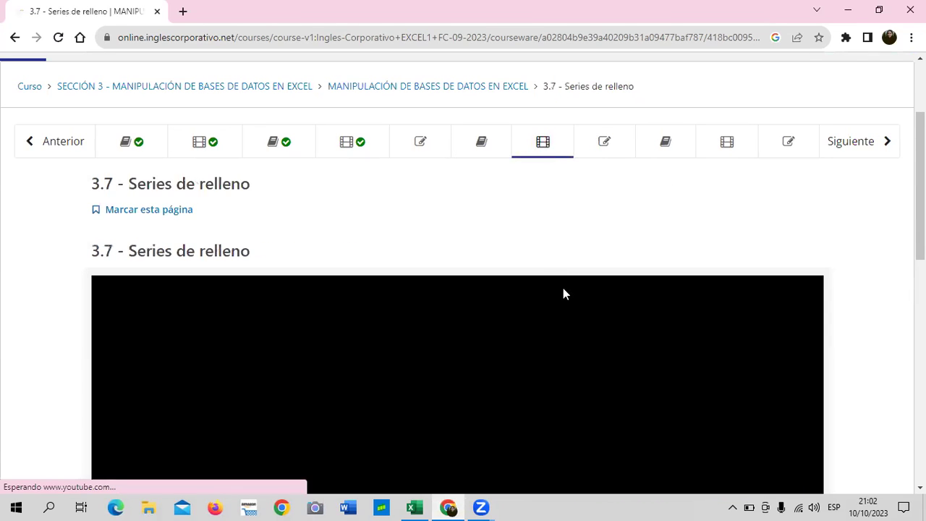
scroll(651, 220, down, 3)
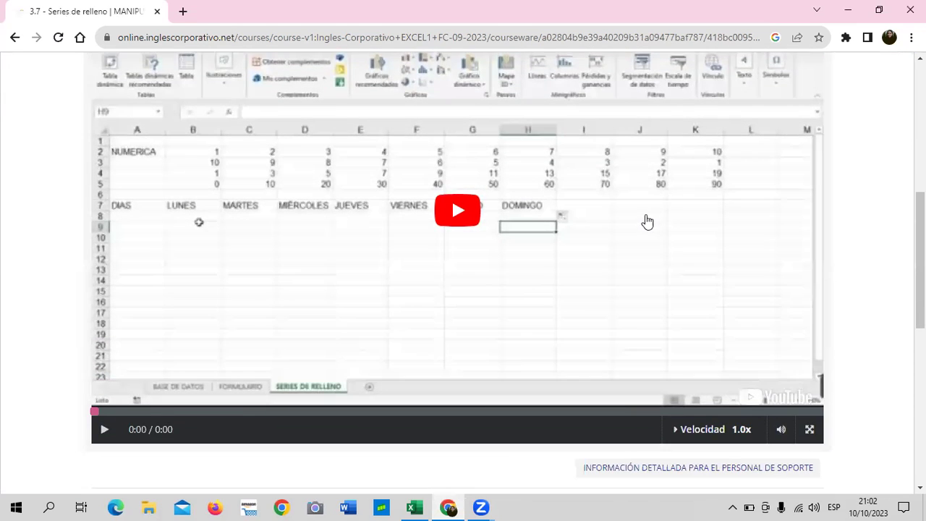
scroll(647, 220, up, 1)
scroll(644, 223, up, 1)
scroll(641, 228, up, 1)
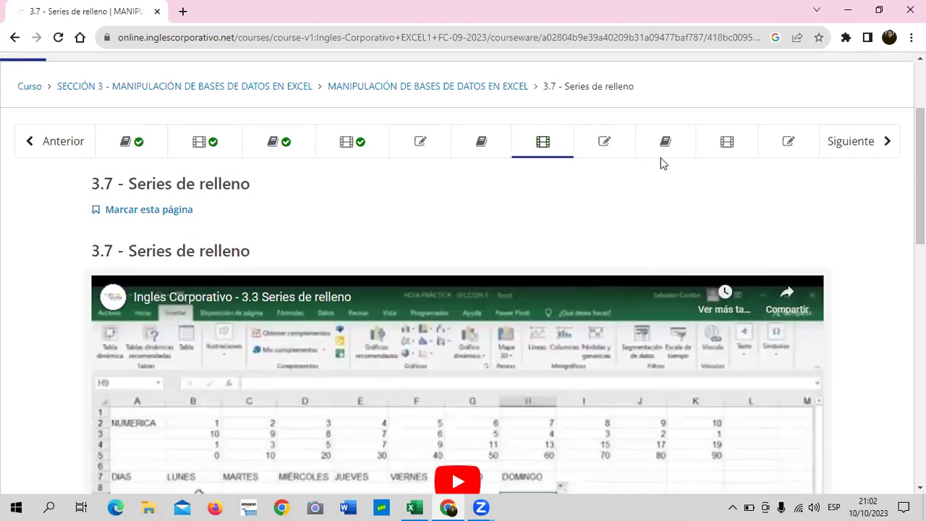